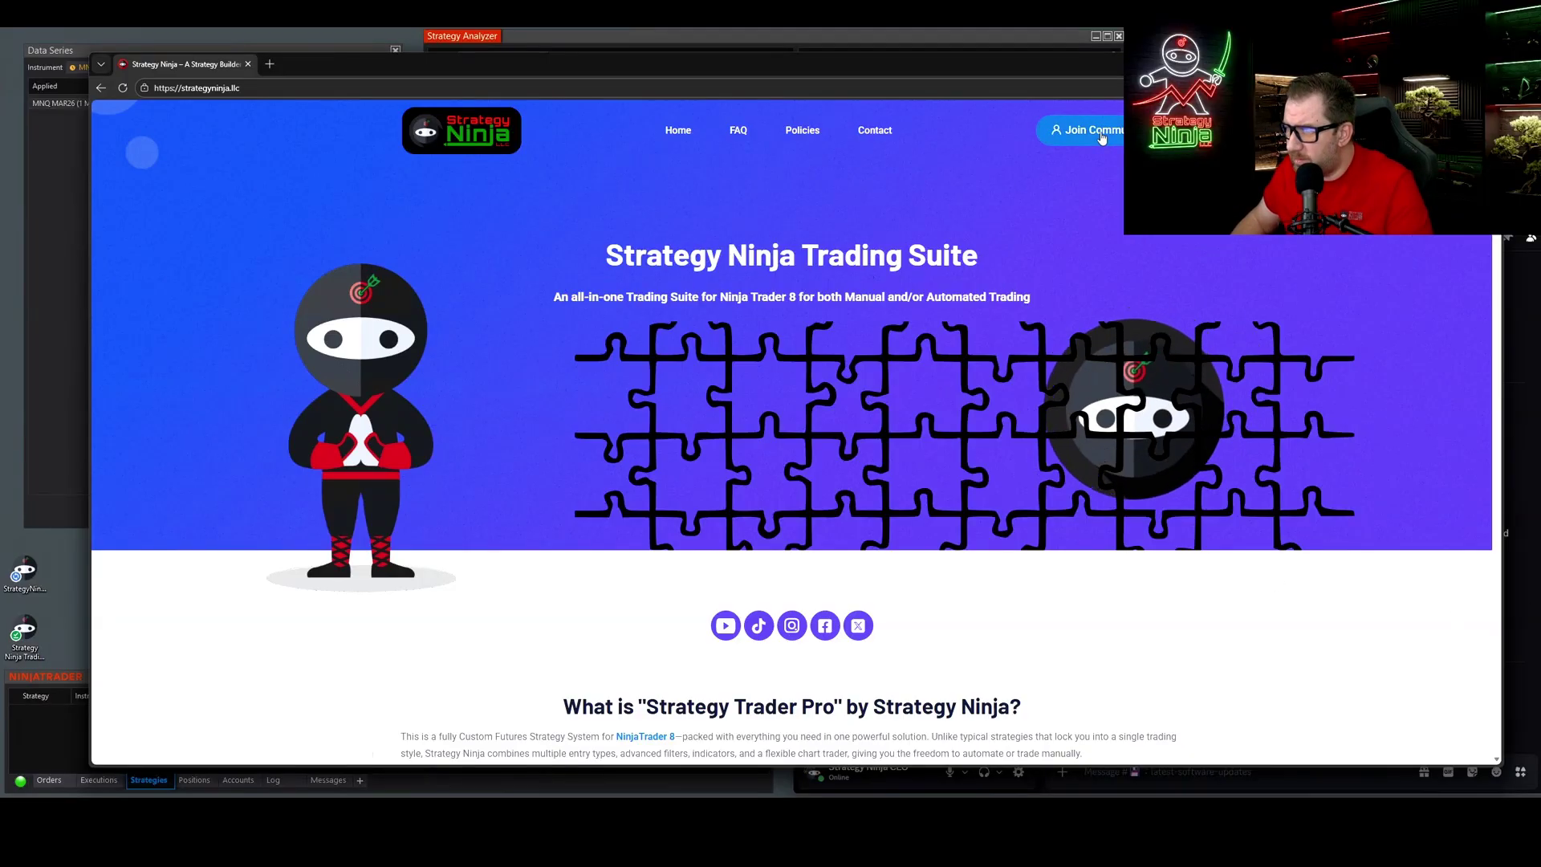
# - Find the access pricing on the Strategy Ninja site and open the checkout for the Community Tier
pyautogui.scroll(-15, 791, 481)
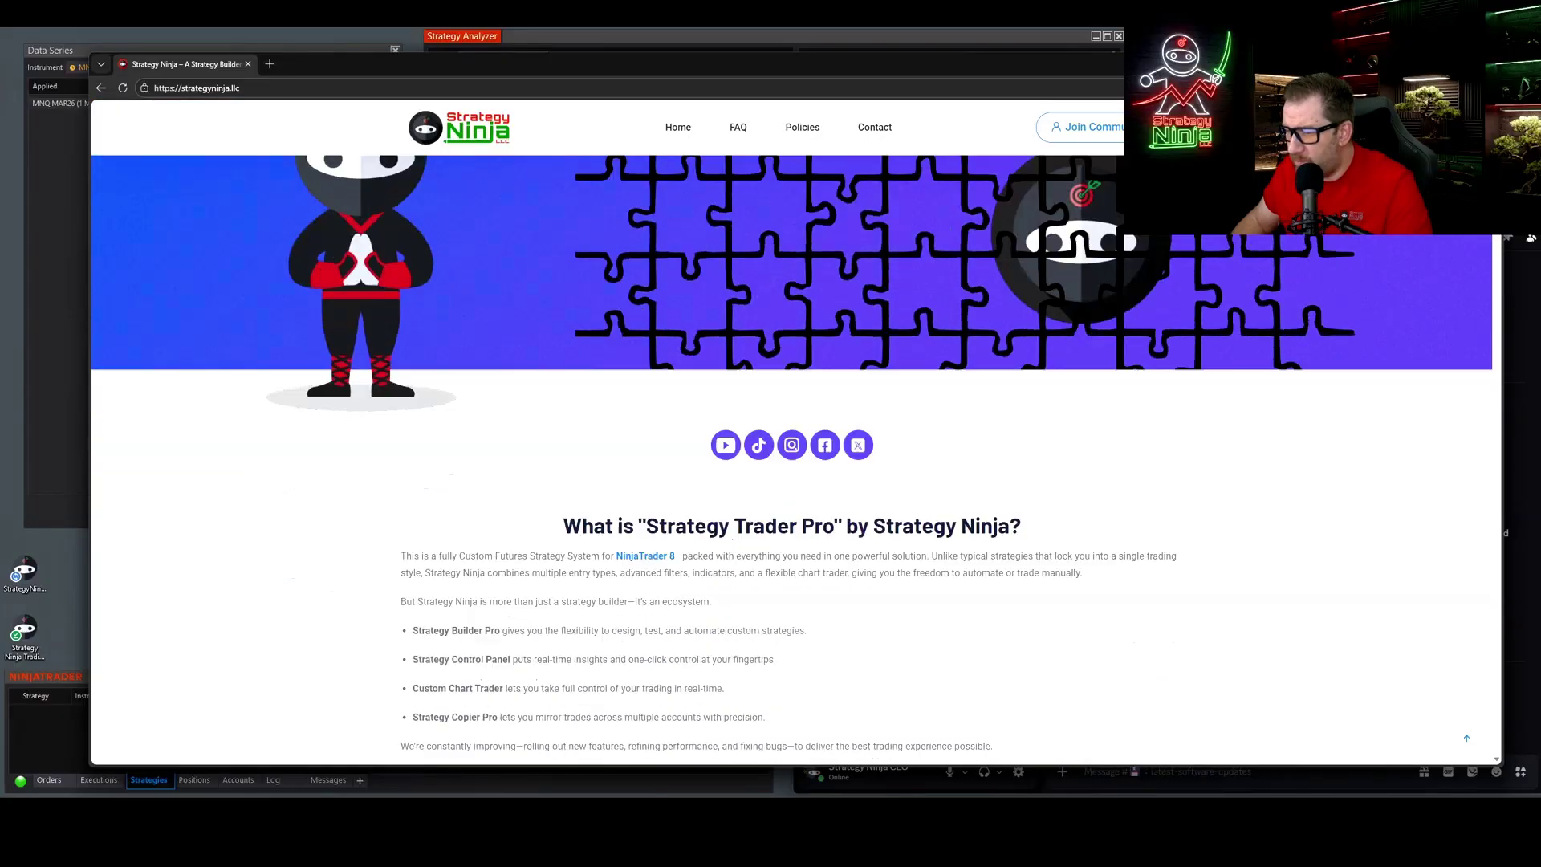
pyautogui.moveTo(1514, 254); pyautogui.dragTo(1505, 599)
pyautogui.scroll(2, 1255, 530)
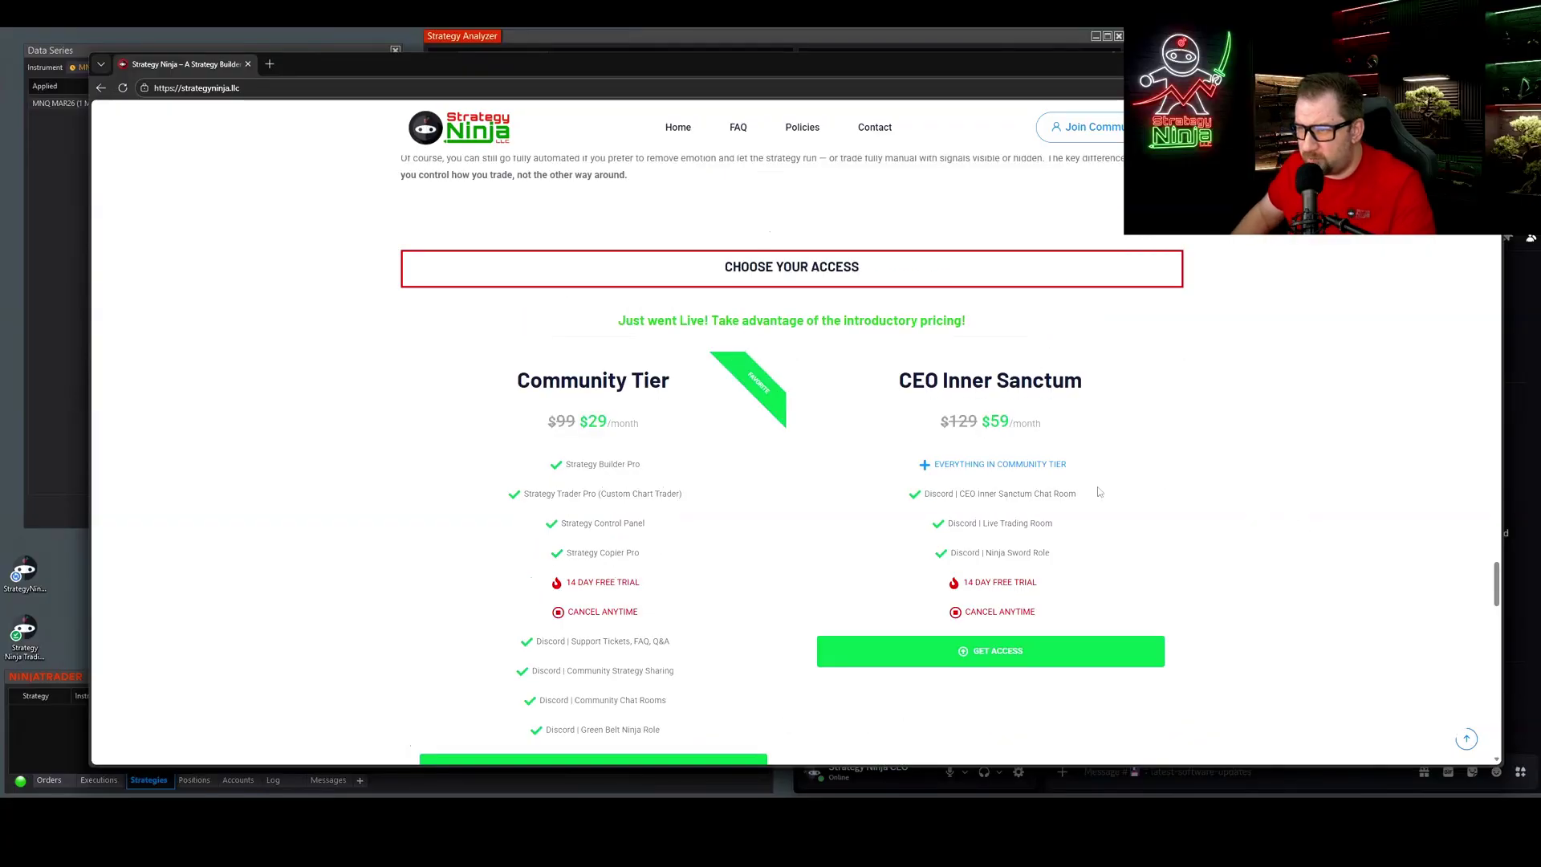
pyautogui.scroll(-2, 1099, 492)
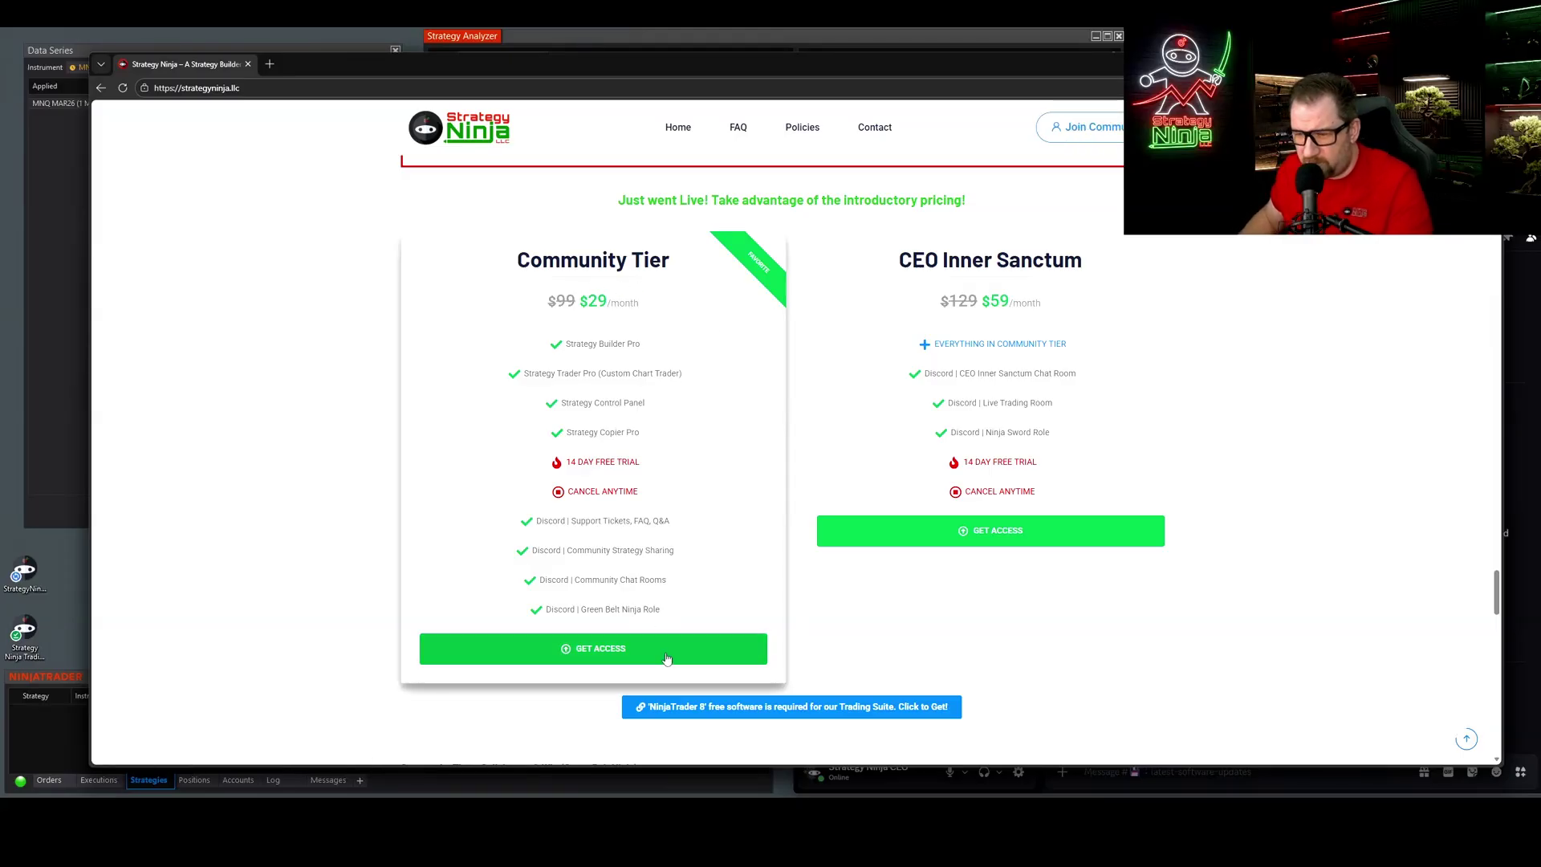
pyautogui.click(617, 656)
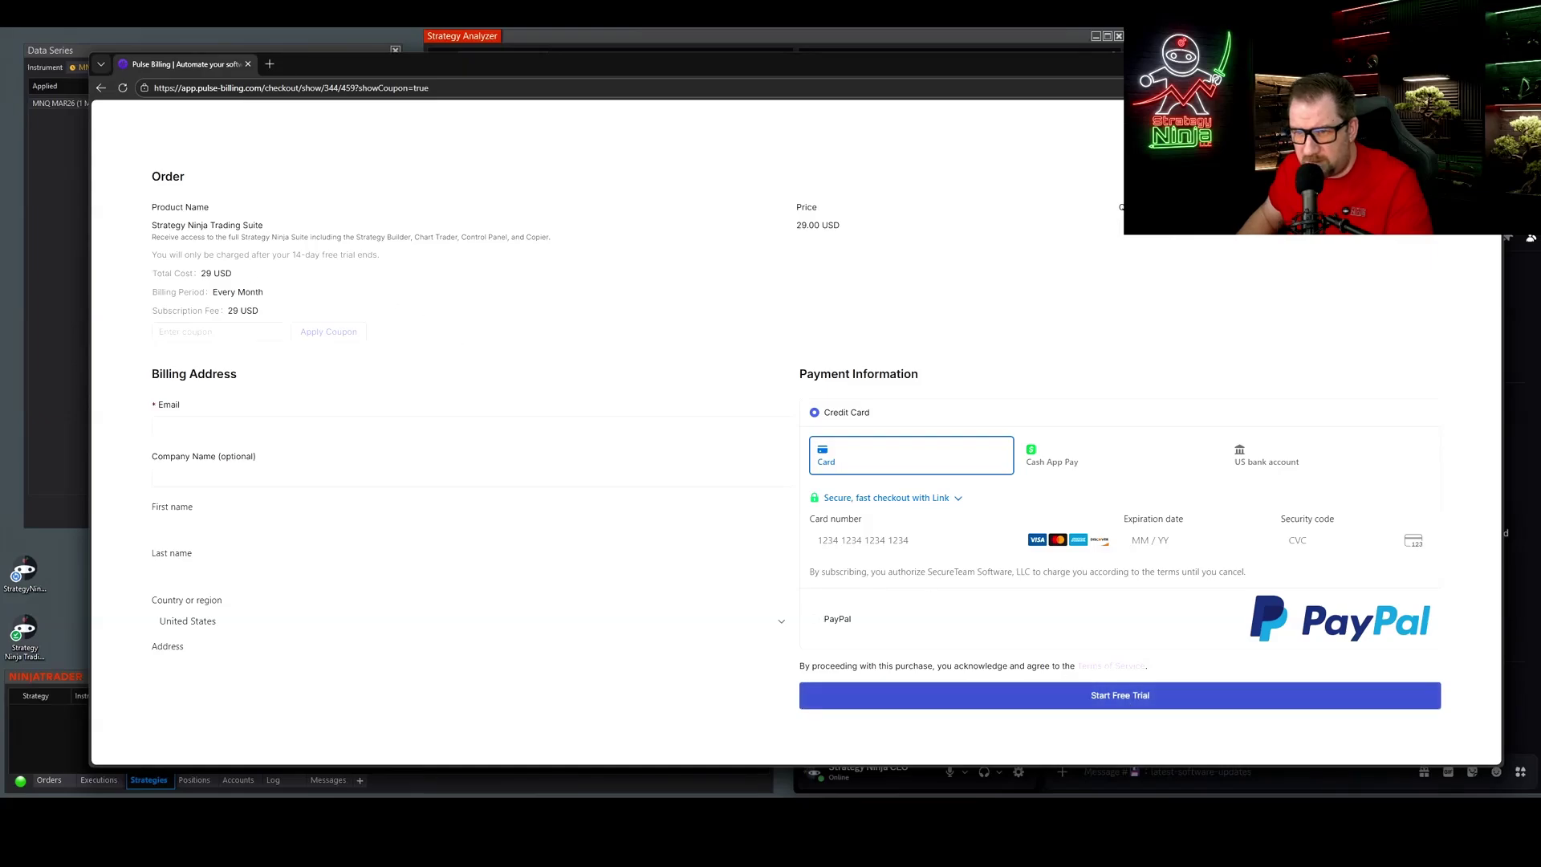
# - Review the order details, billing address and payment sections of the checkout page, and dismiss the browser window
pyautogui.moveTo(292, 254); pyautogui.dragTo(380, 256)
pyautogui.click(516, 399)
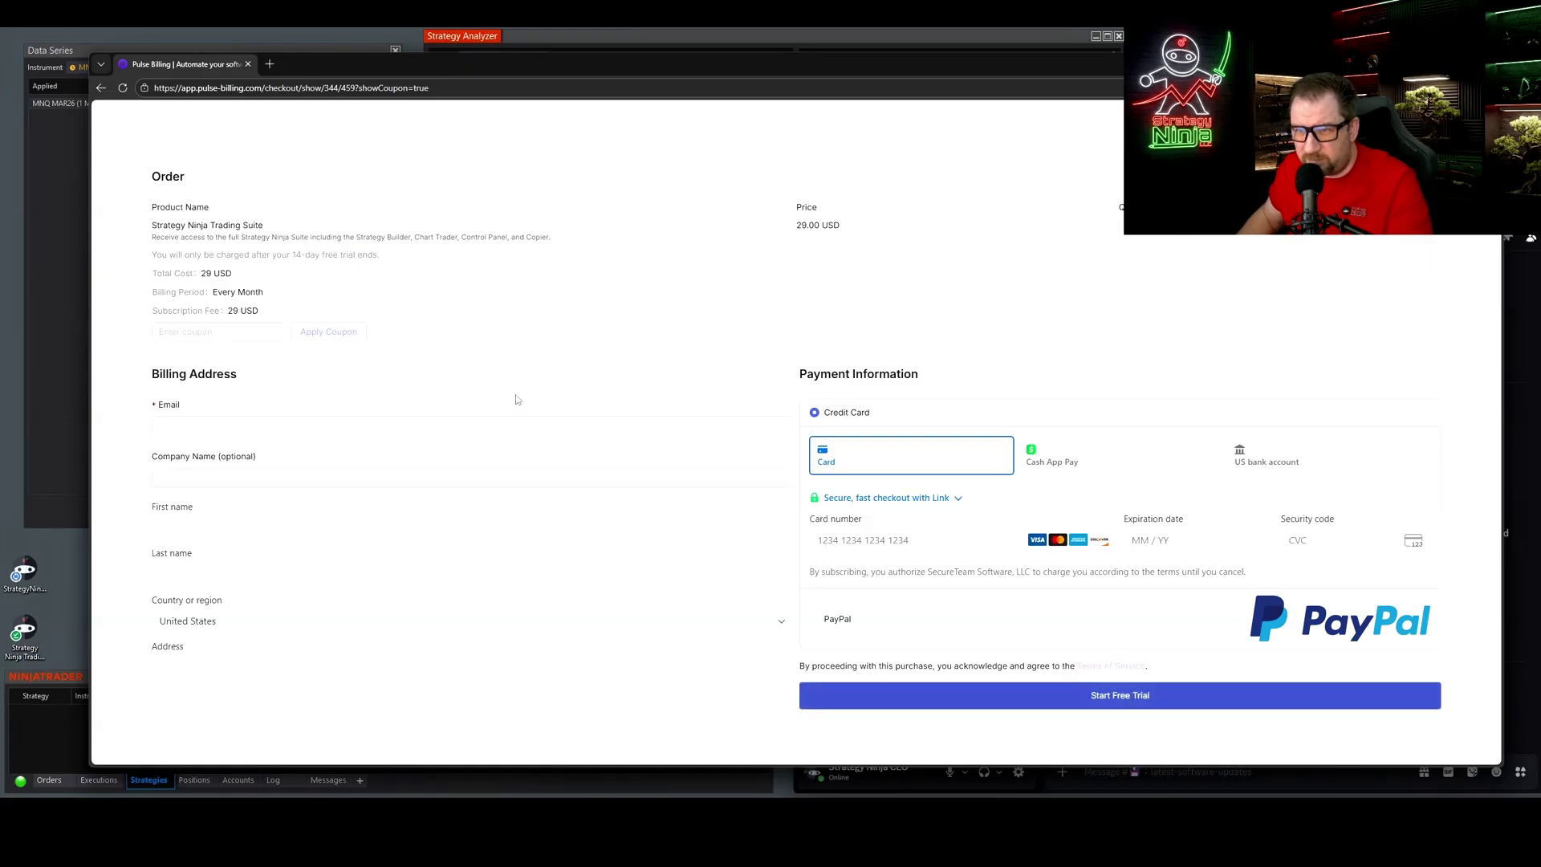
pyautogui.click(675, 480)
pyautogui.click(667, 426)
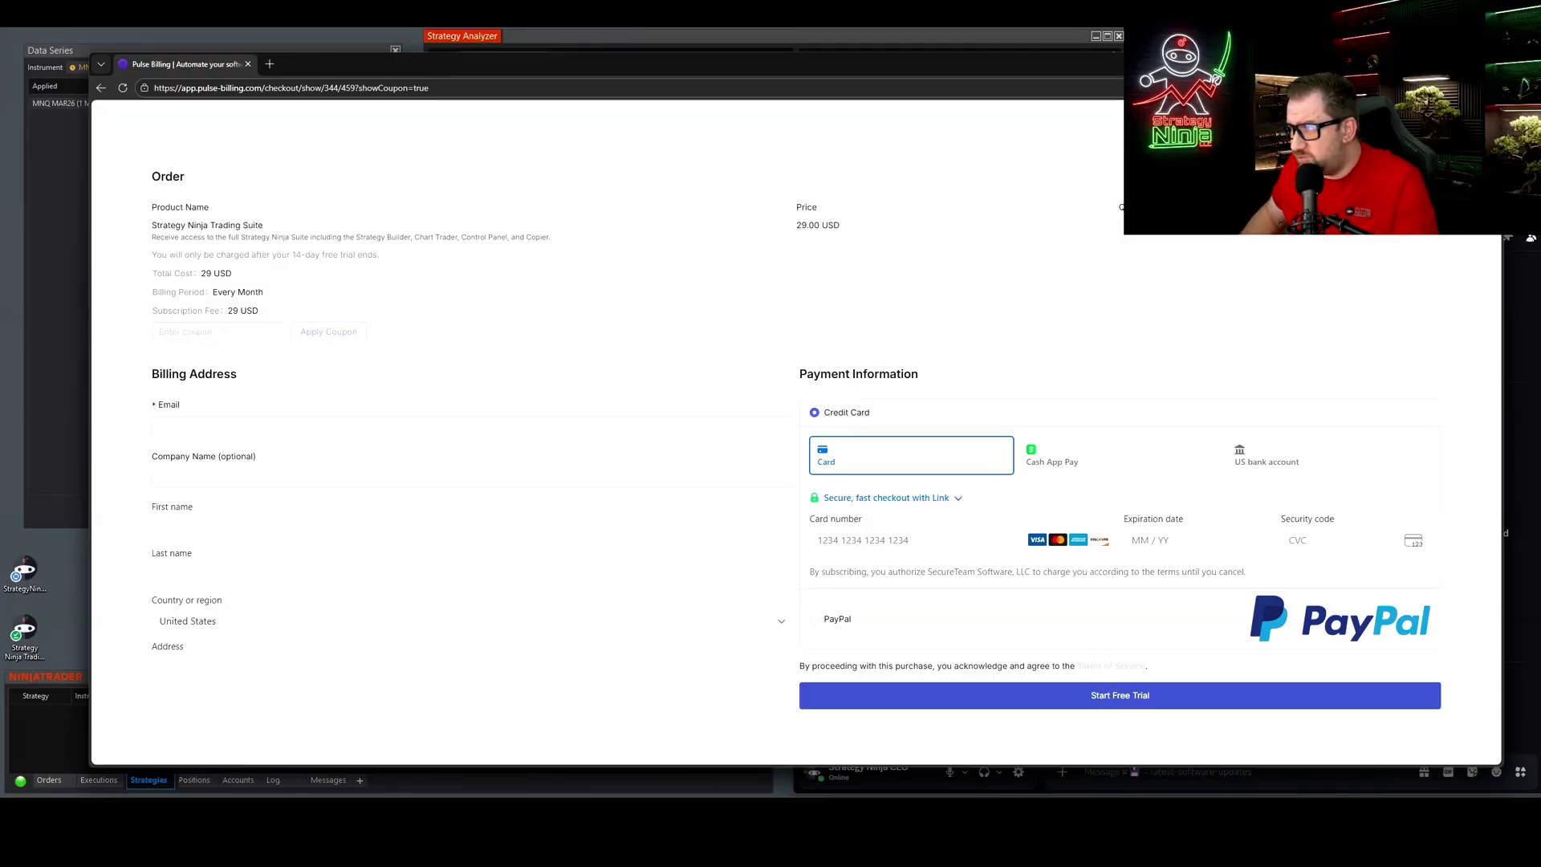
pyautogui.click(1486, 63)
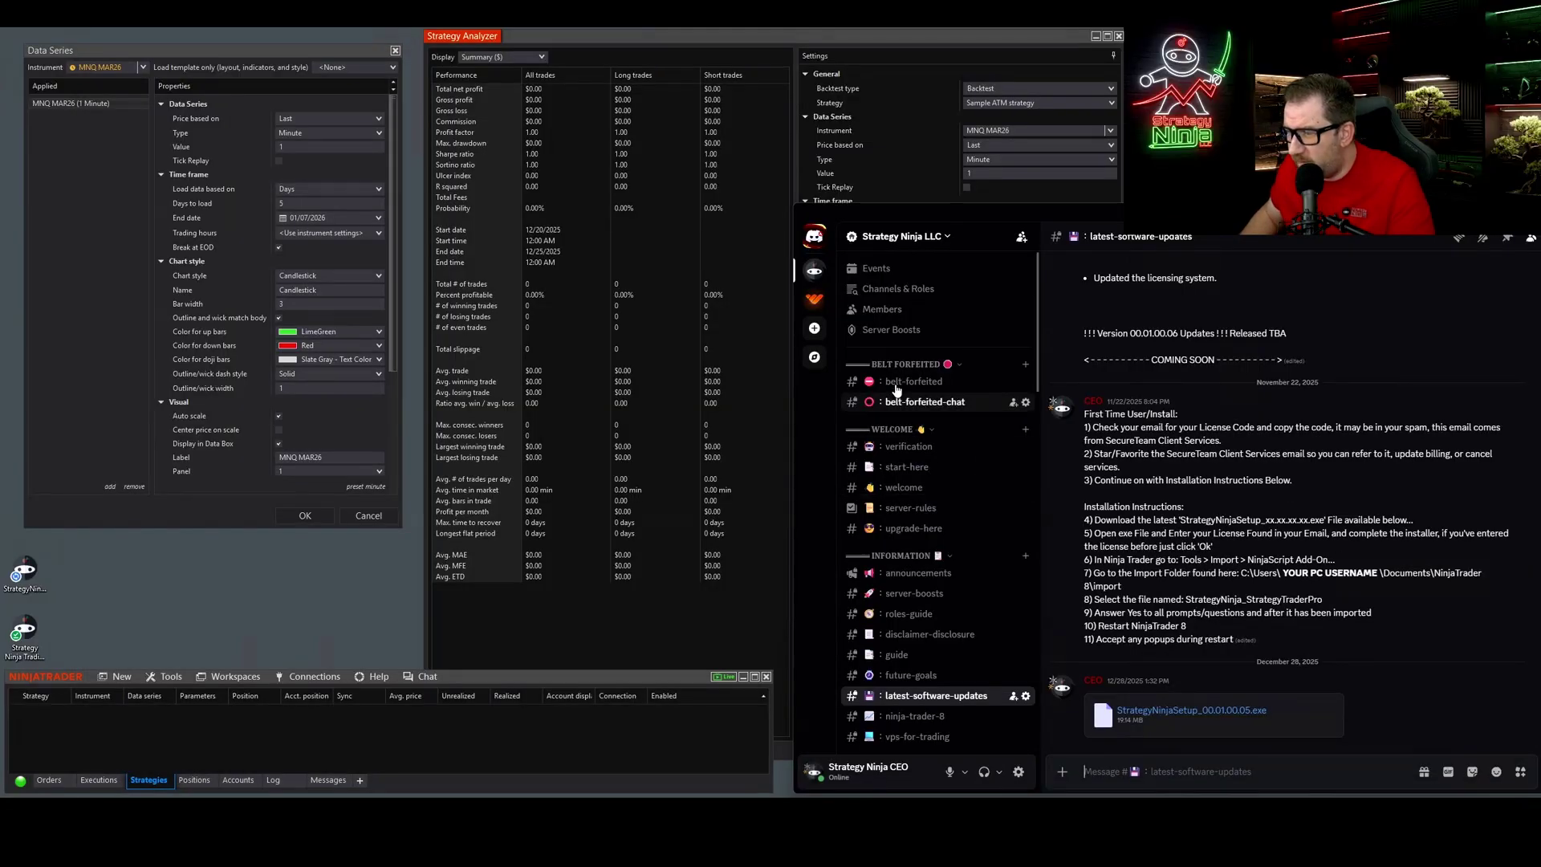
# - Launch the StrategyNinjaSetup_00.01.00.05 installer from the desktop and accept its license agreement
pyautogui.scroll(-5, 895, 398)
pyautogui.scroll(2, 898, 394)
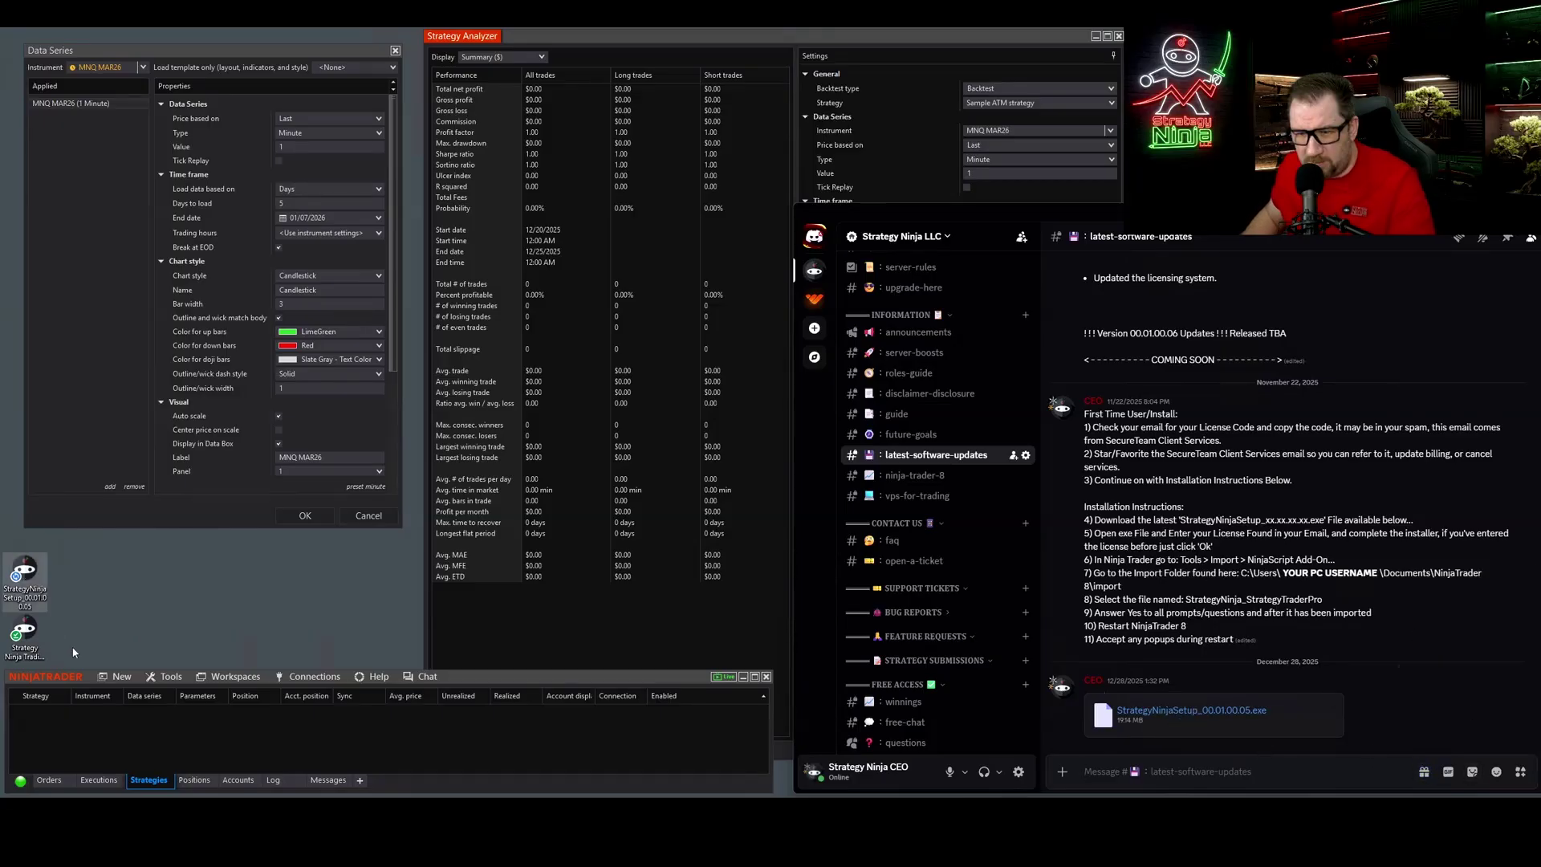
pyautogui.click(26, 574)
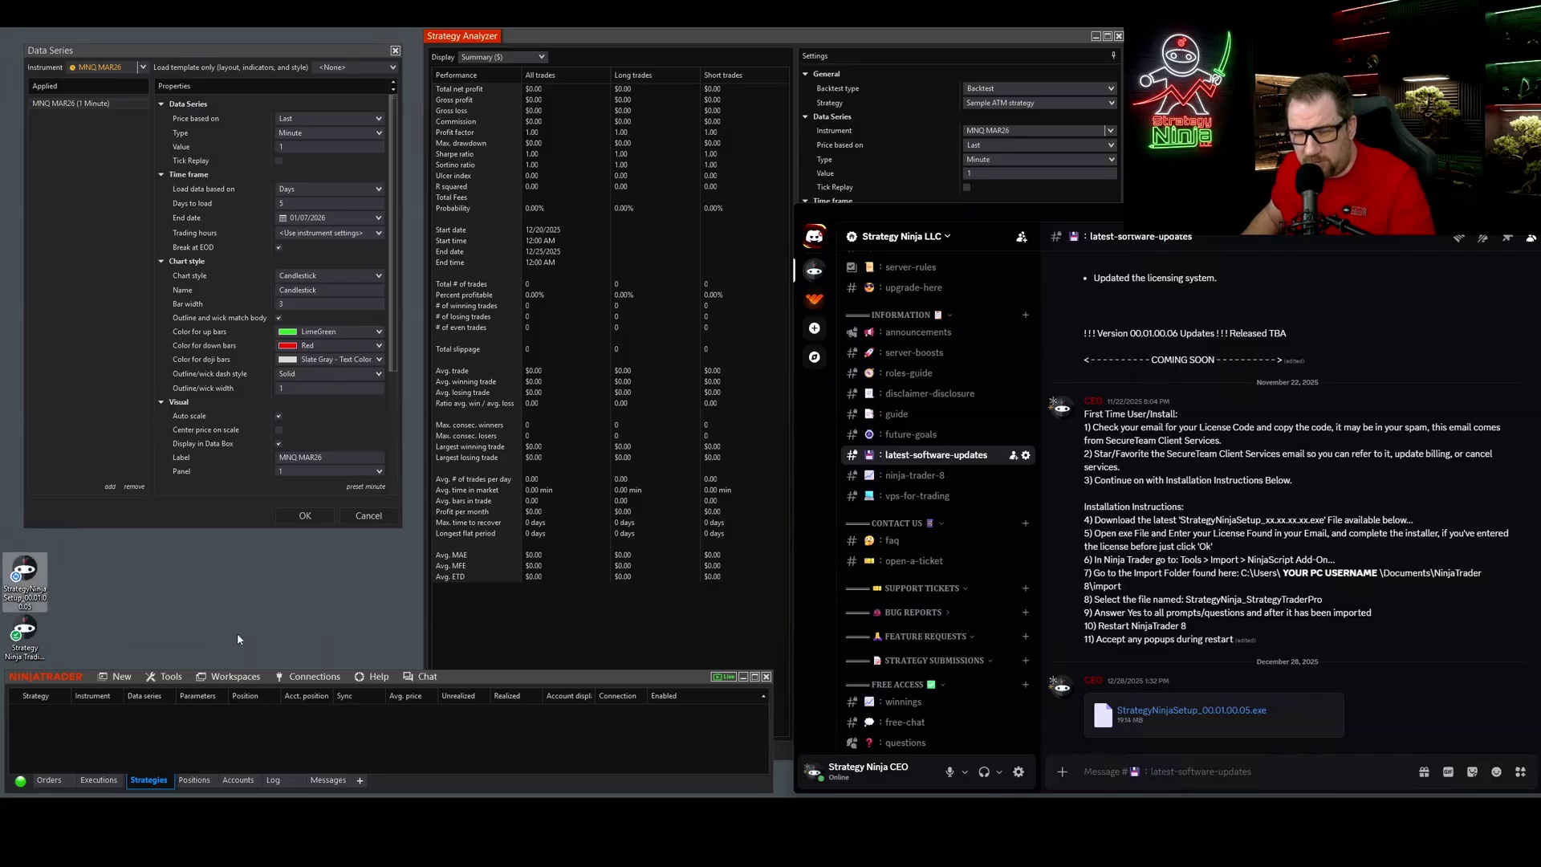
pyautogui.doubleClick(30, 575)
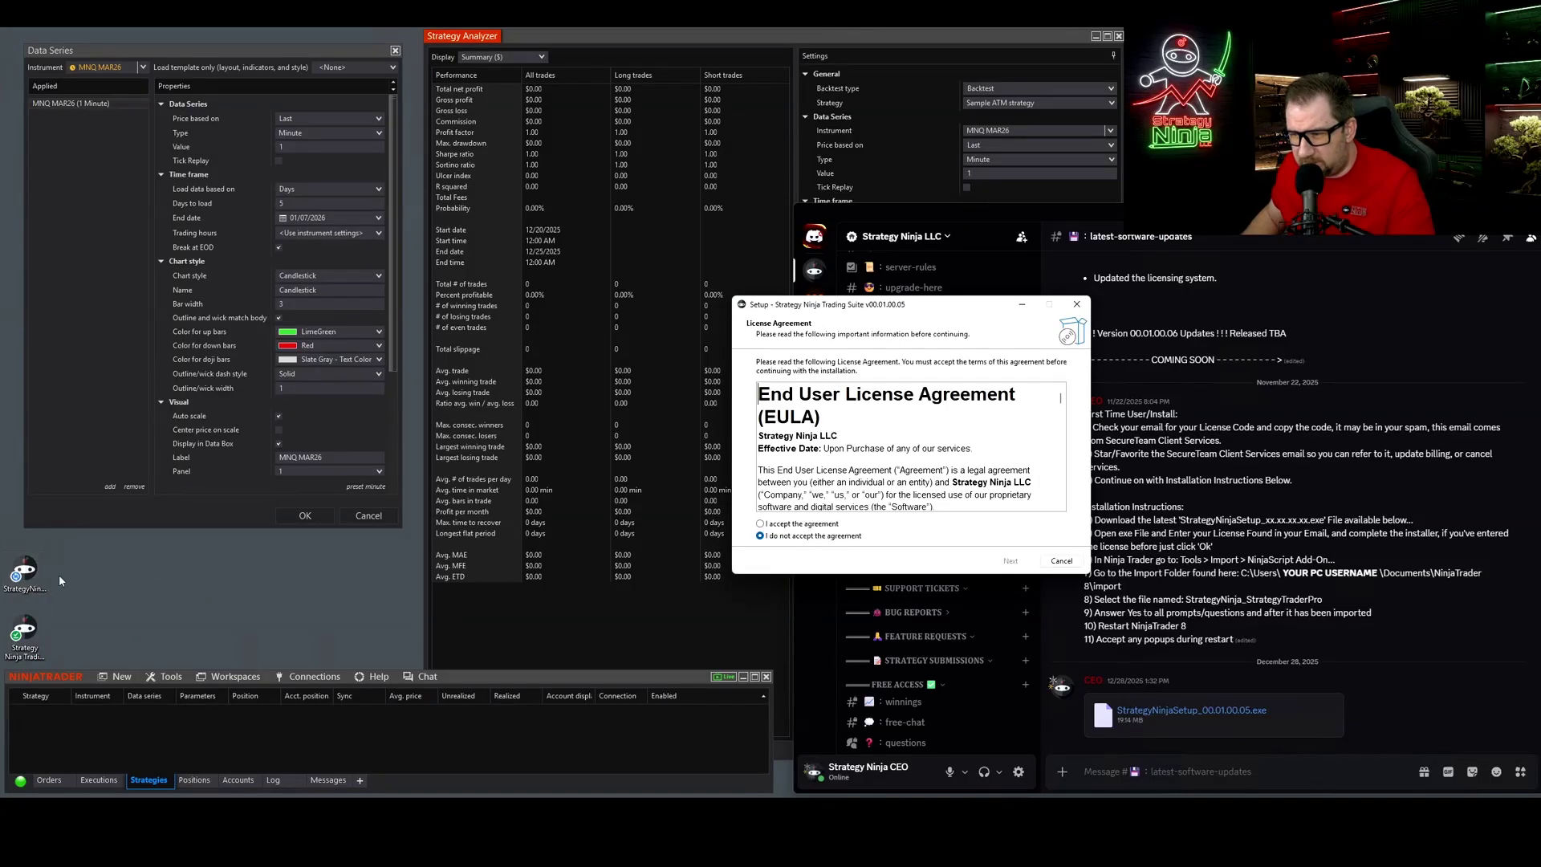
pyautogui.click(796, 525)
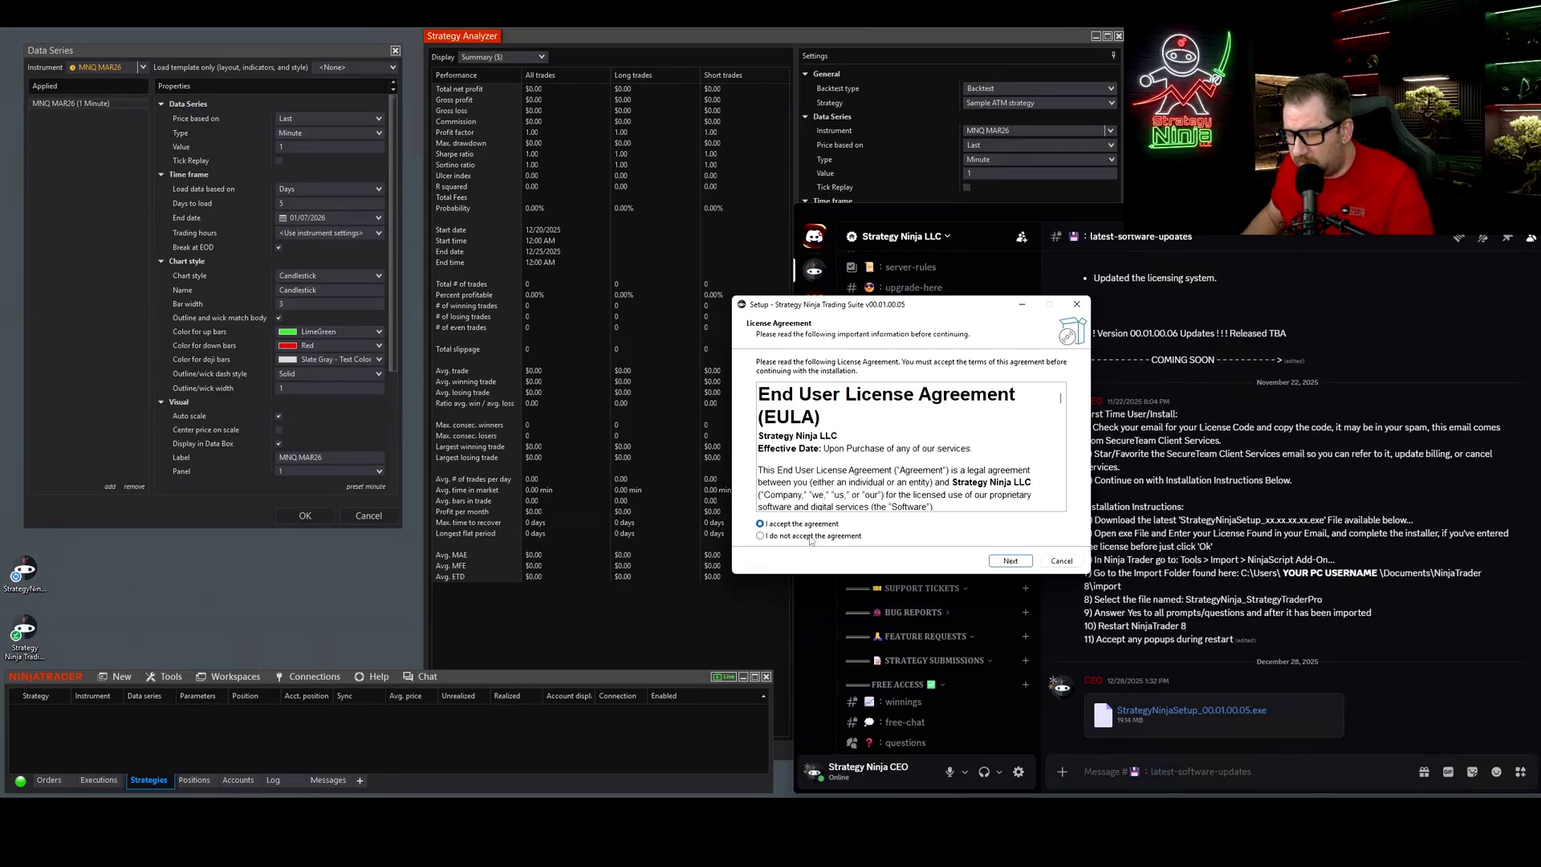
pyautogui.click(1000, 562)
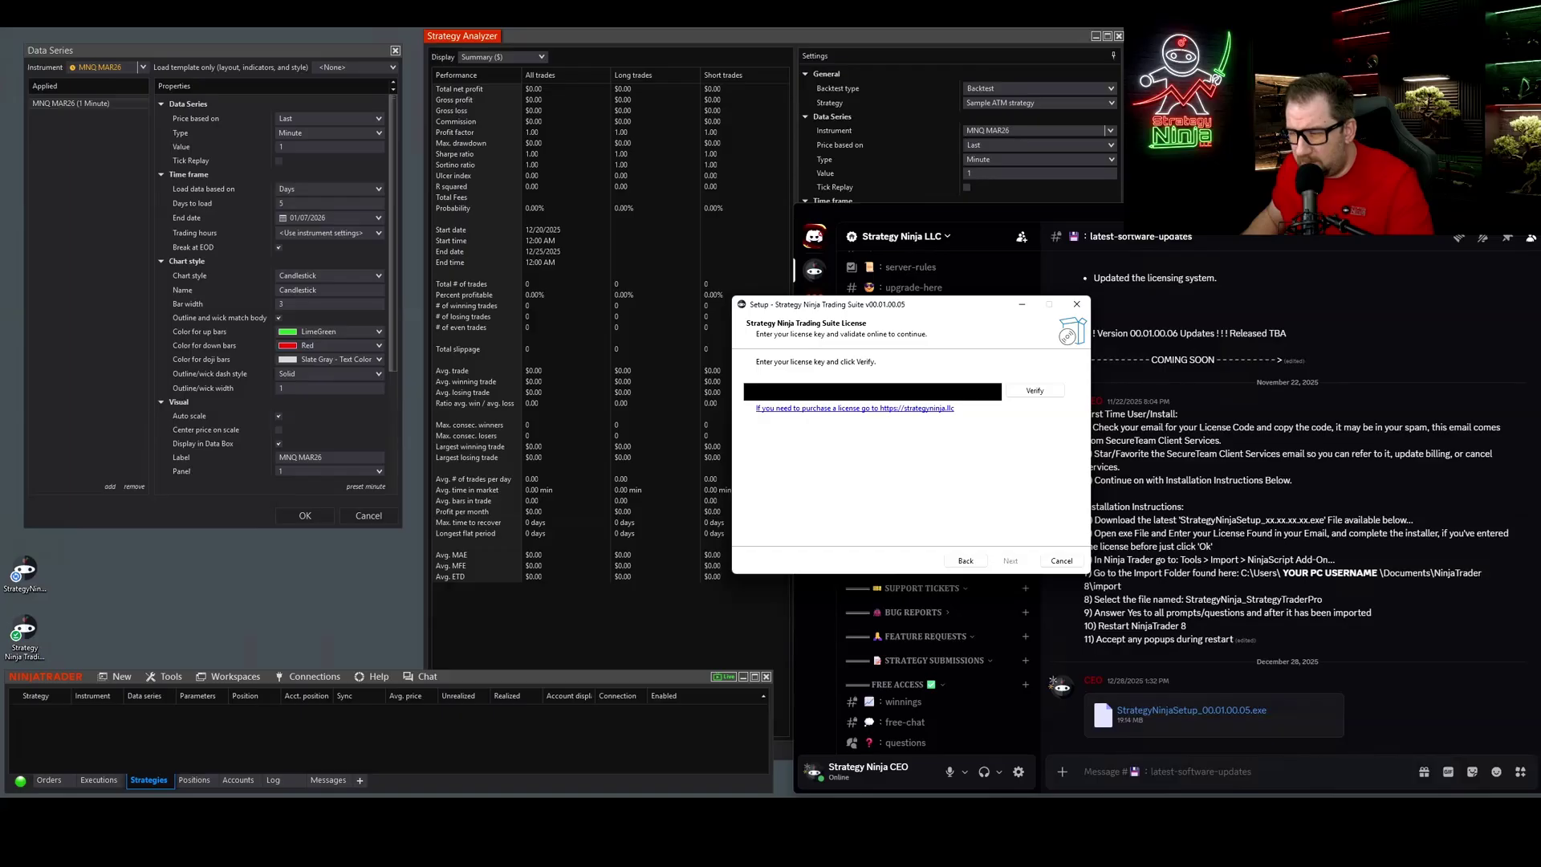
# - Verify the license key in the setup wizard and install the Strategy Ninja Trading Suite
pyautogui.click(1033, 396)
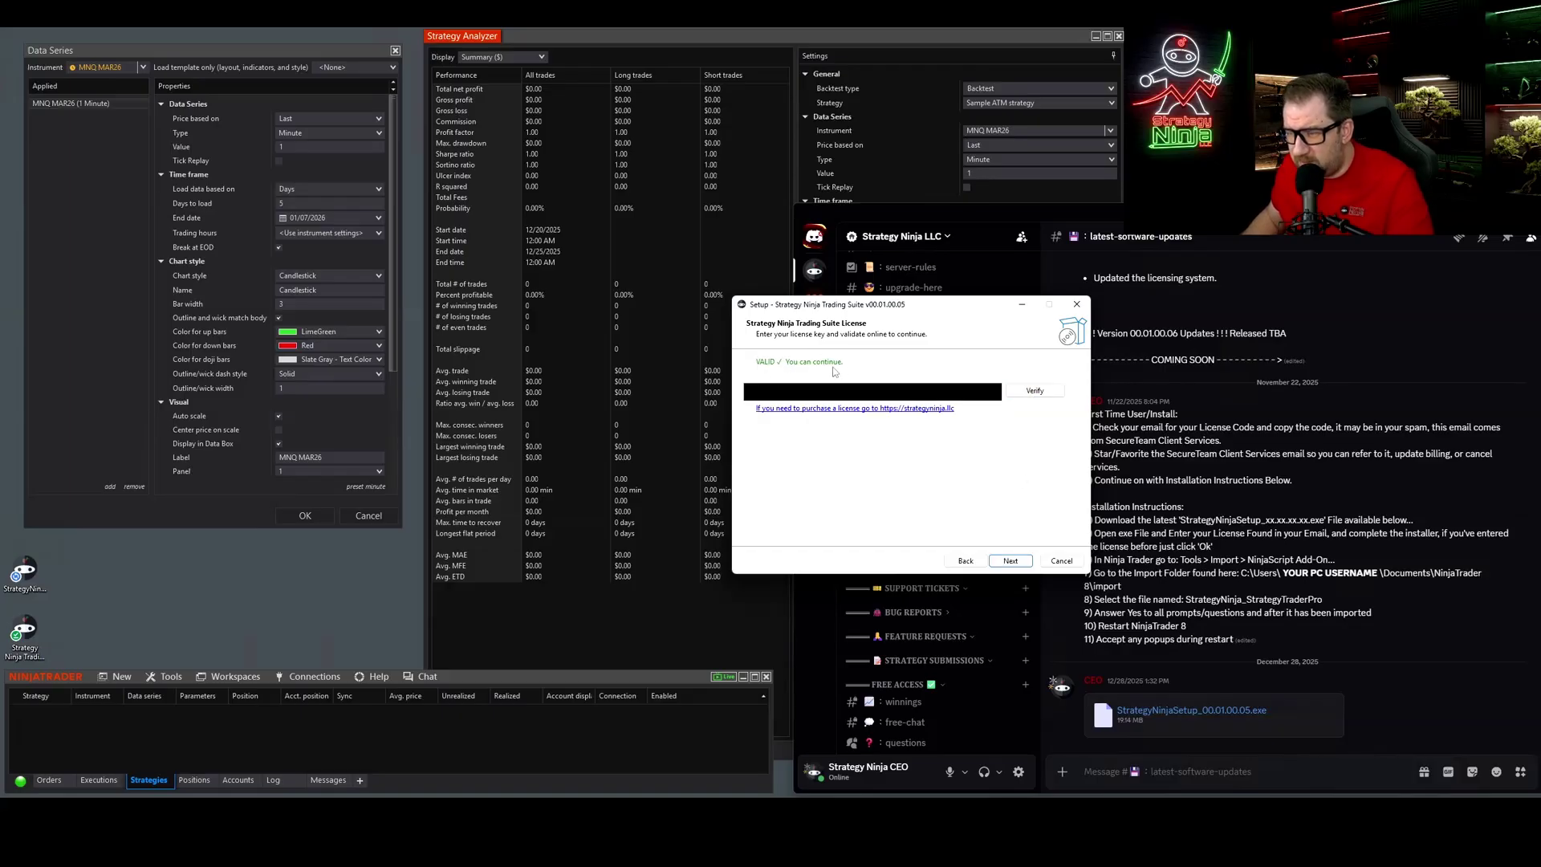
pyautogui.click(1011, 560)
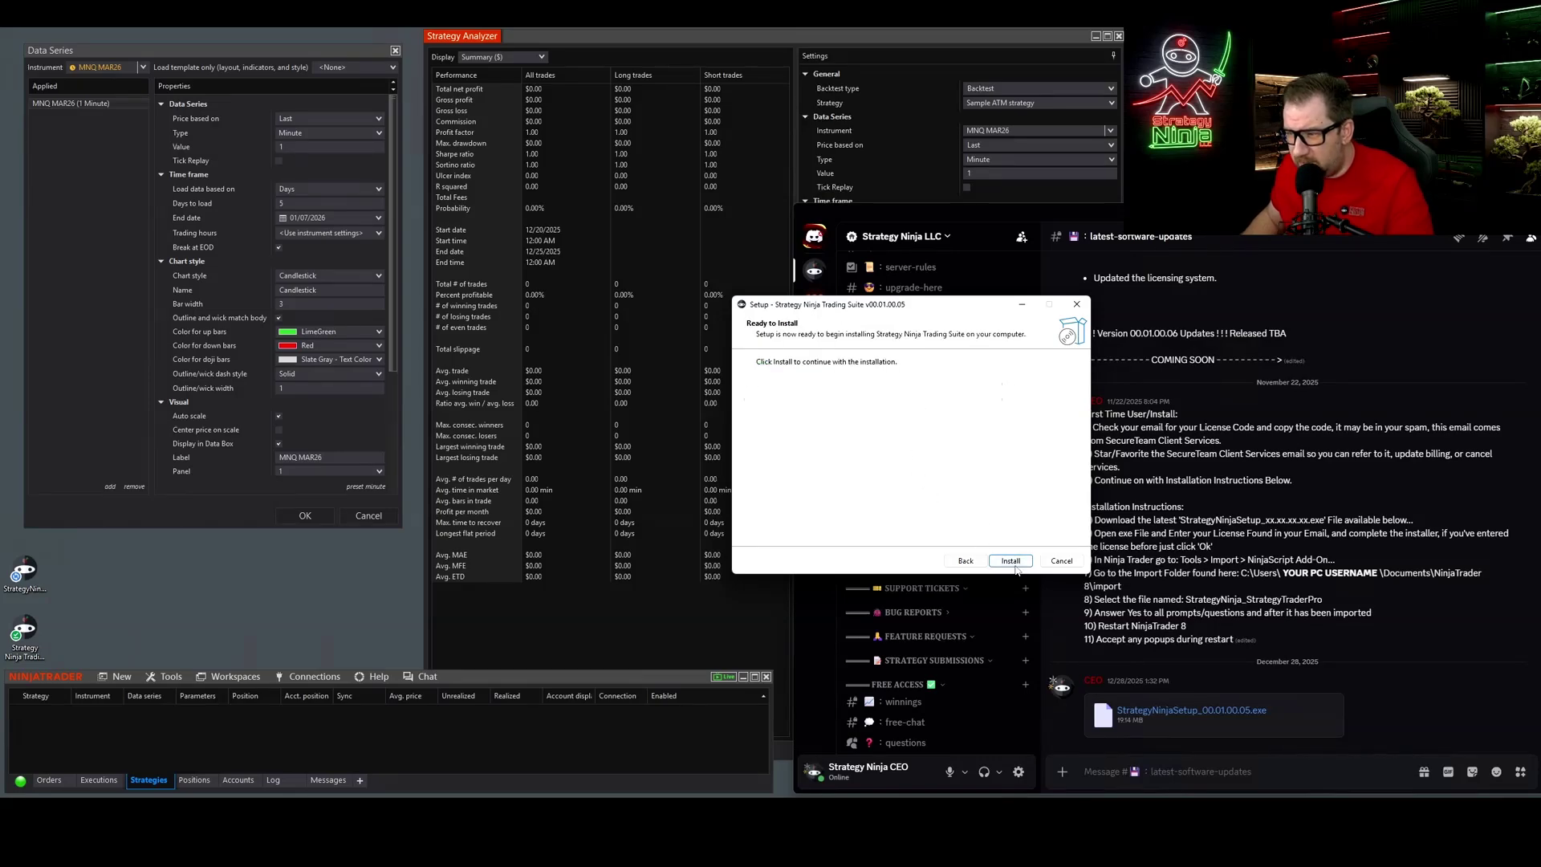
pyautogui.click(999, 559)
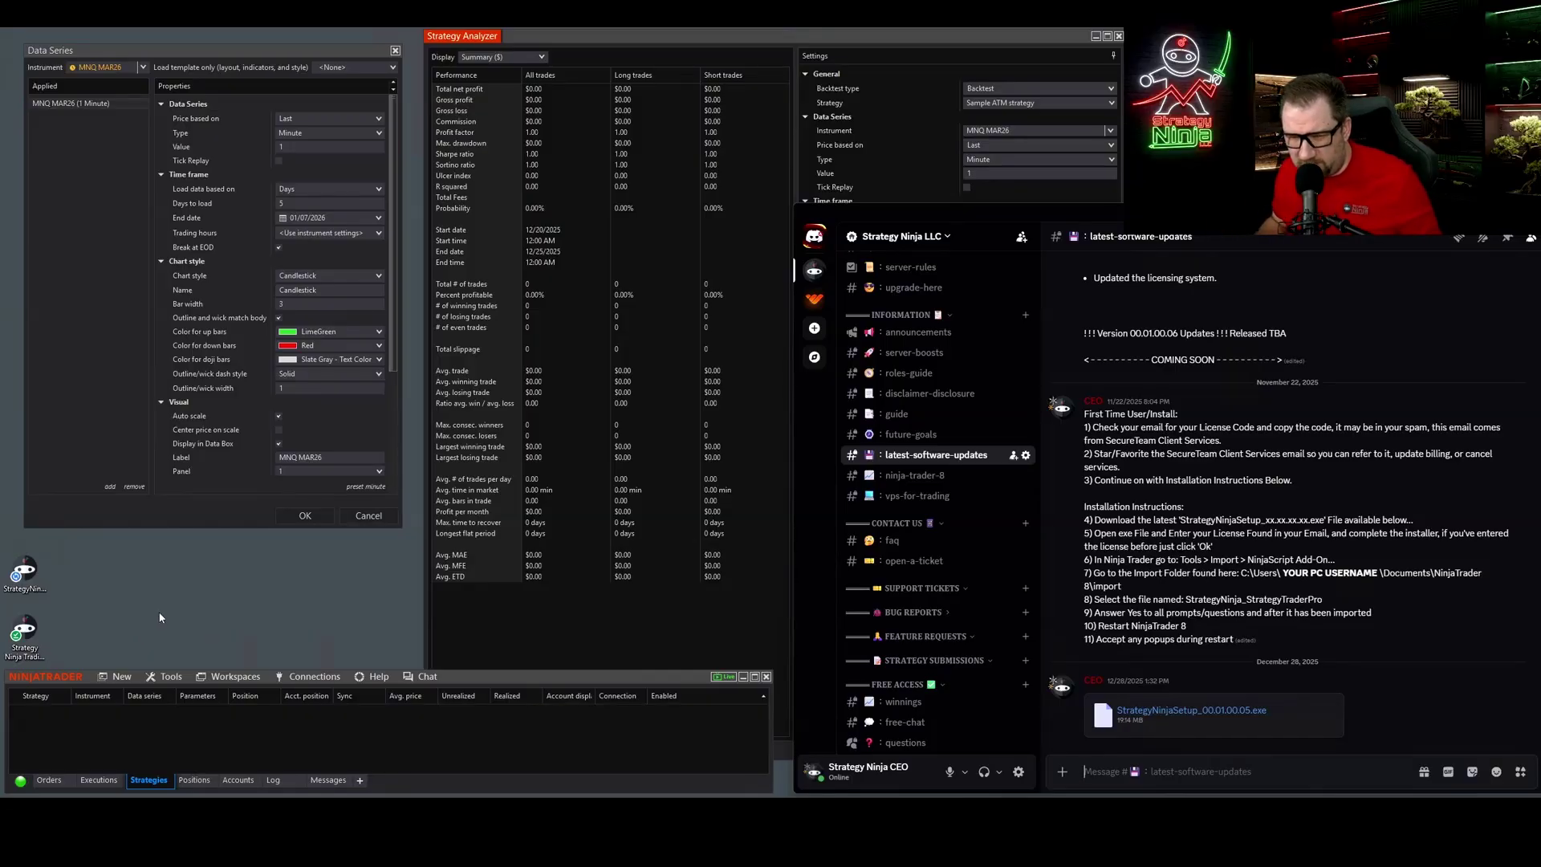
# - Open the Strategy Ninja Trading Suite folder from the desktop and examine its Copier Backup folder, icon, EULA_TOS_PRIVACY_REFUND and license files
pyautogui.click(41, 659)
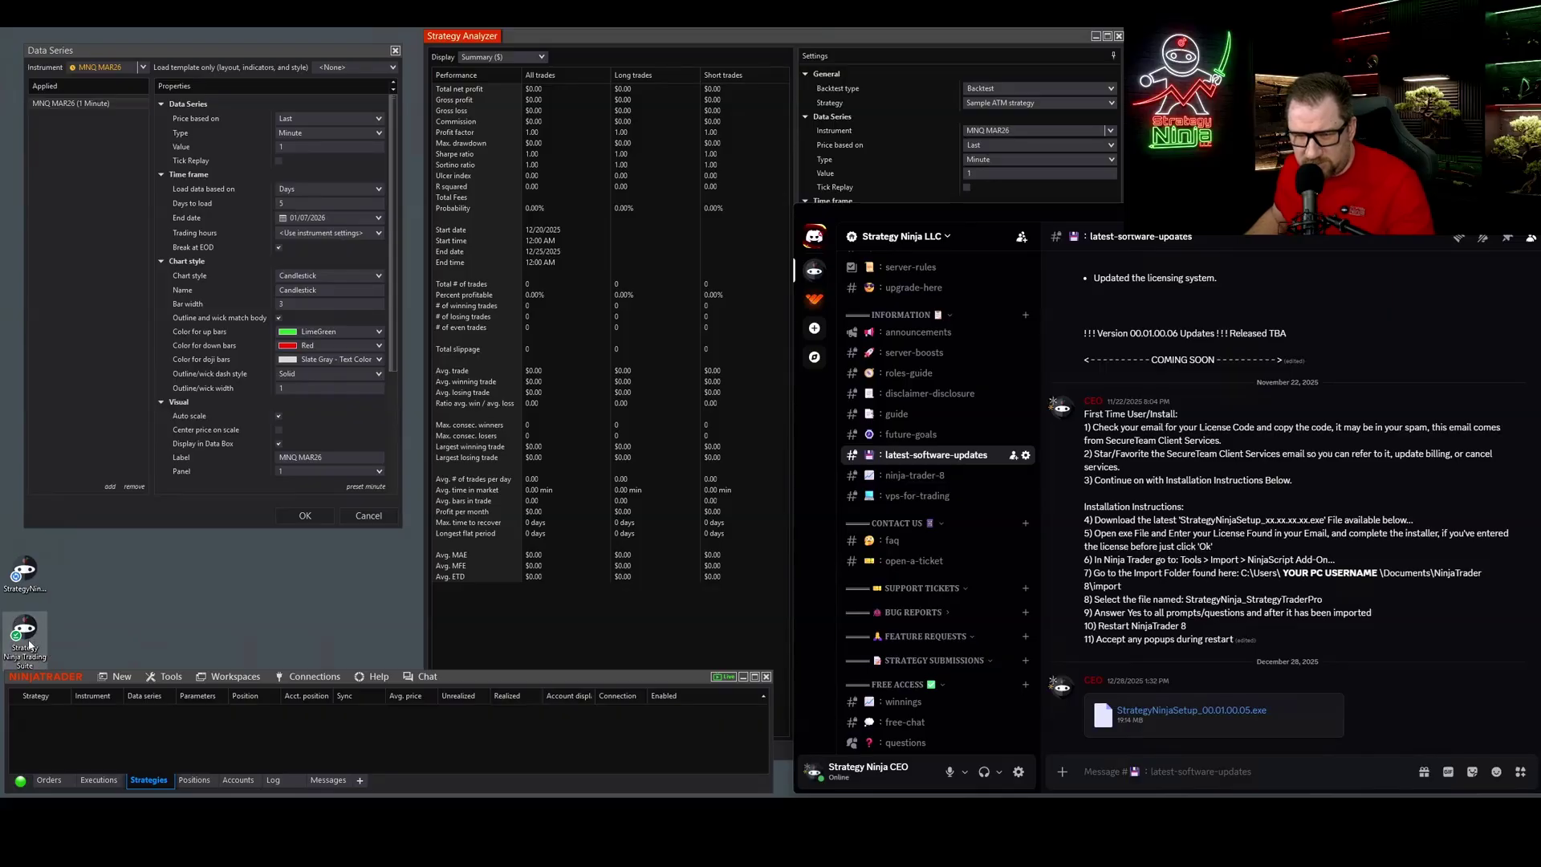
pyautogui.doubleClick(30, 644)
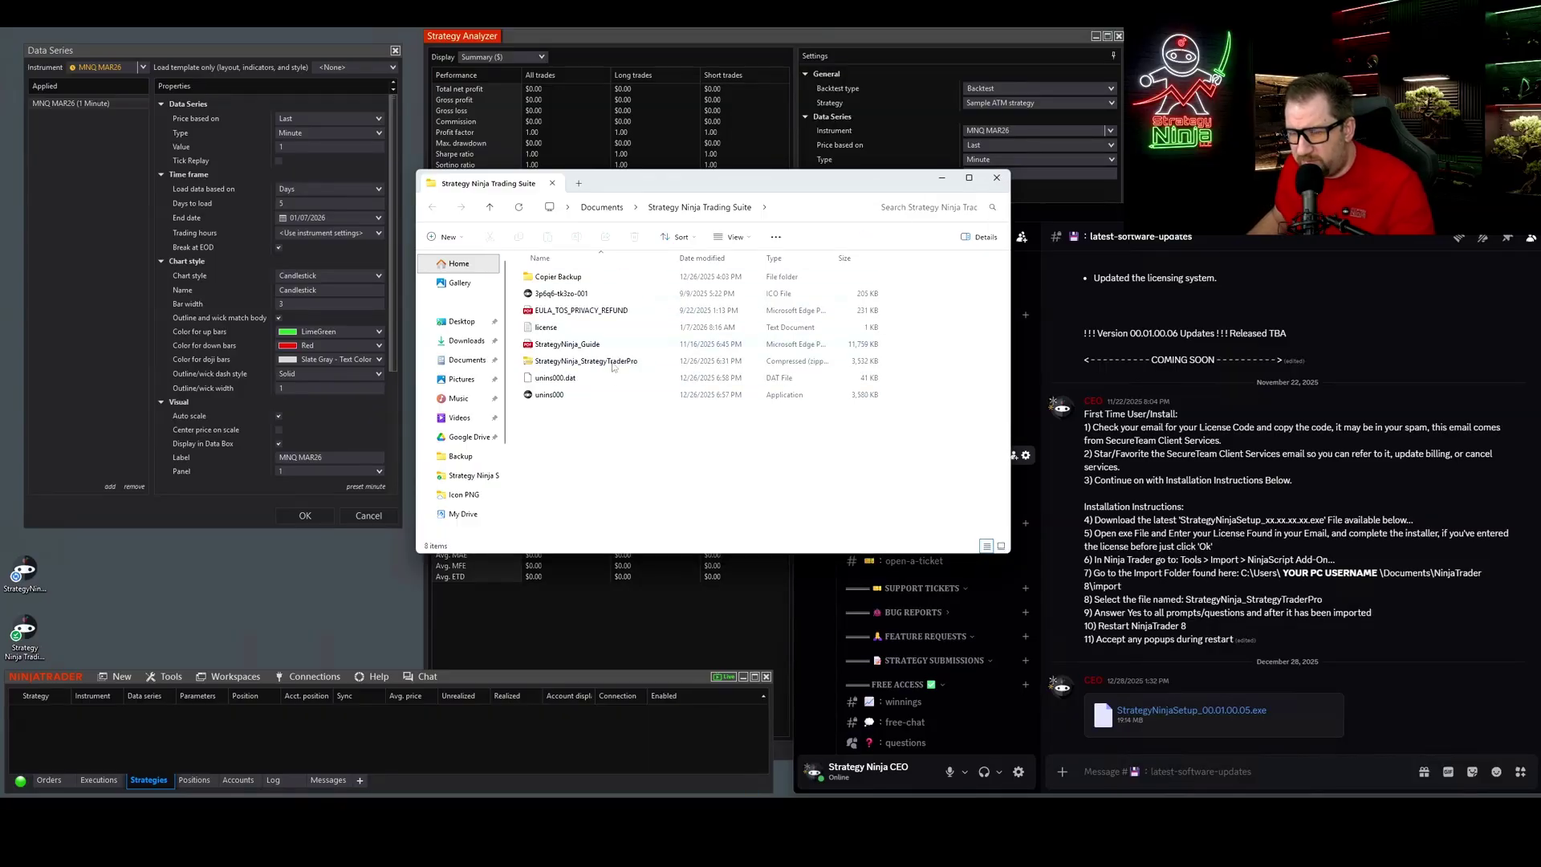
pyautogui.click(597, 281)
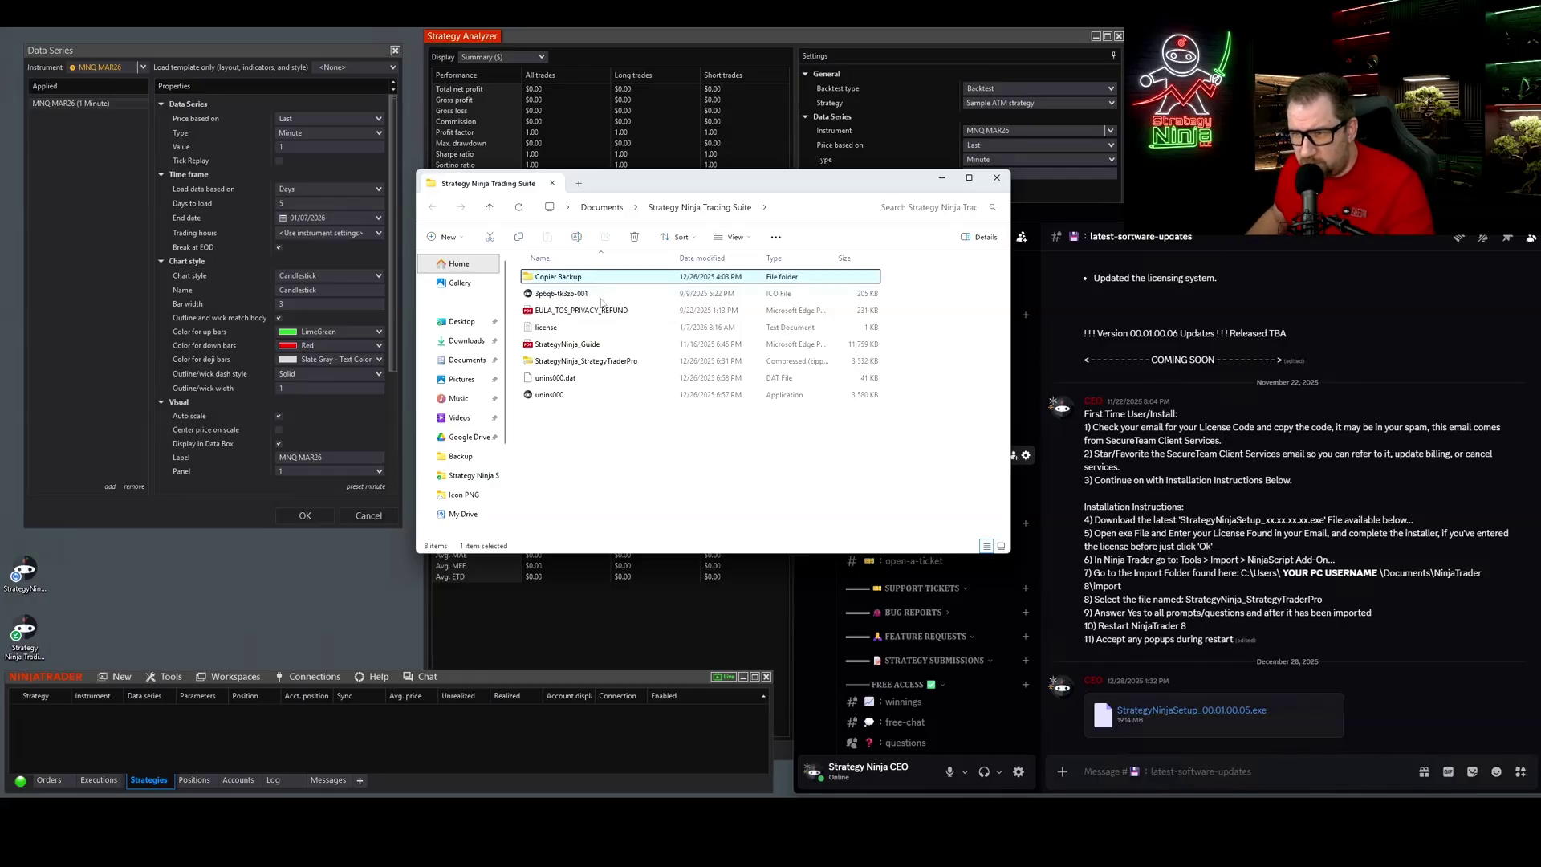
pyautogui.click(611, 481)
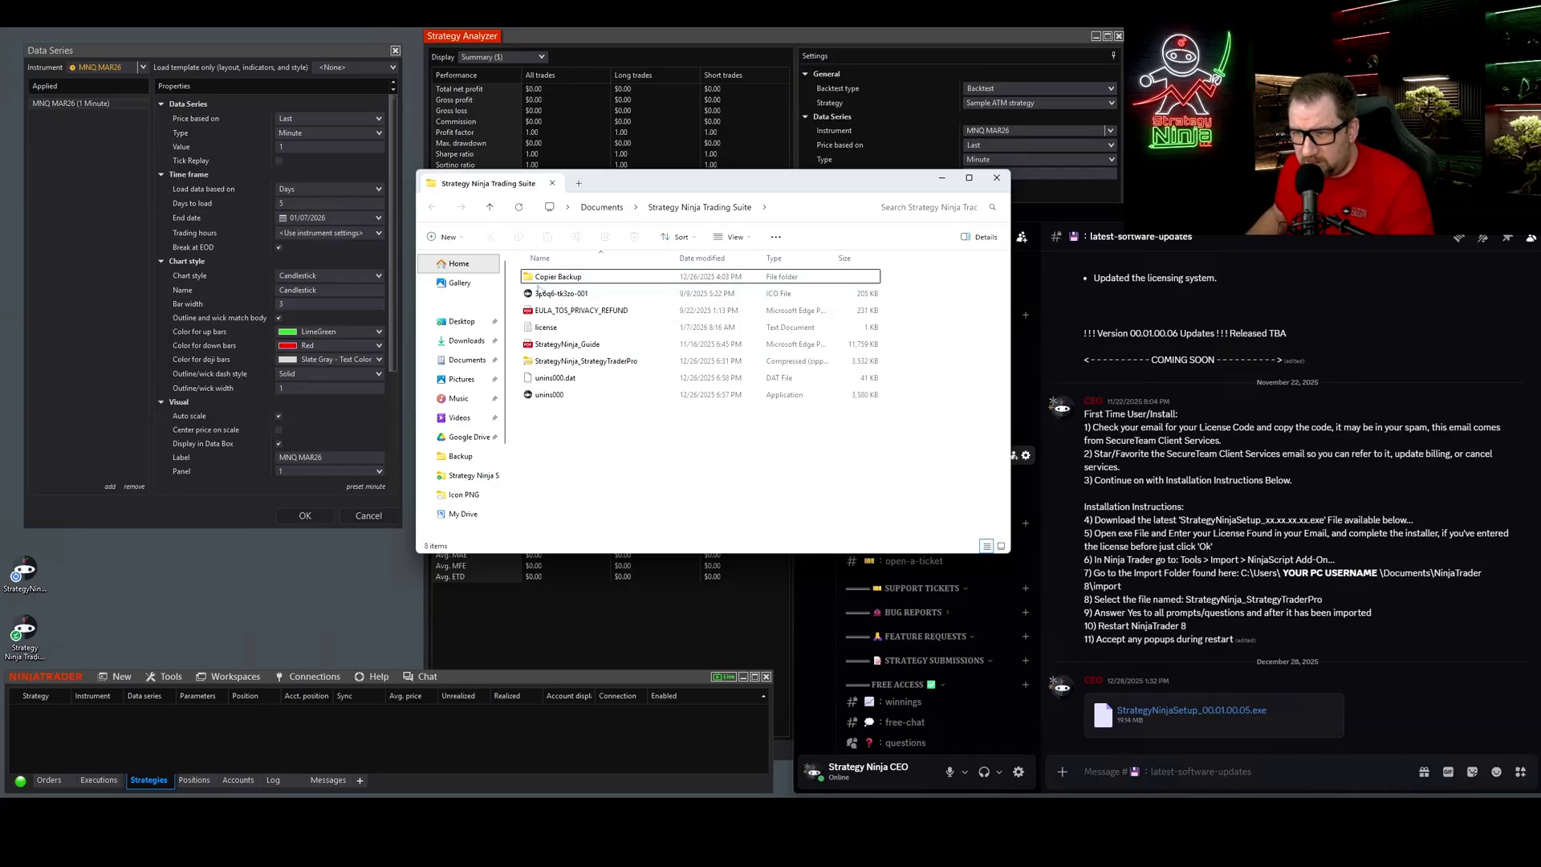
pyautogui.click(598, 294)
pyautogui.press('Down')
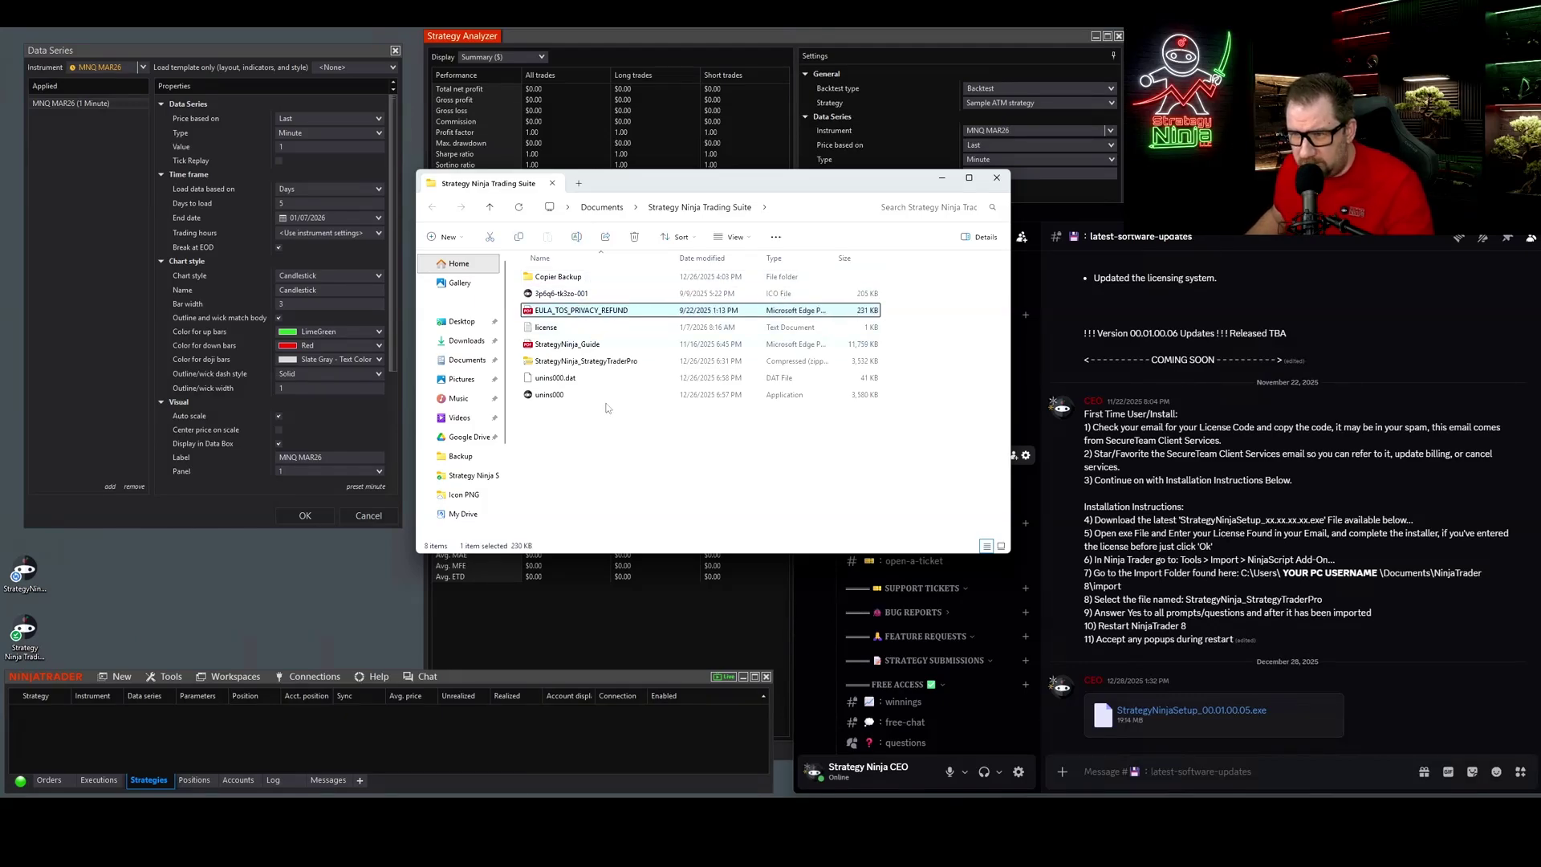
pyautogui.click(566, 331)
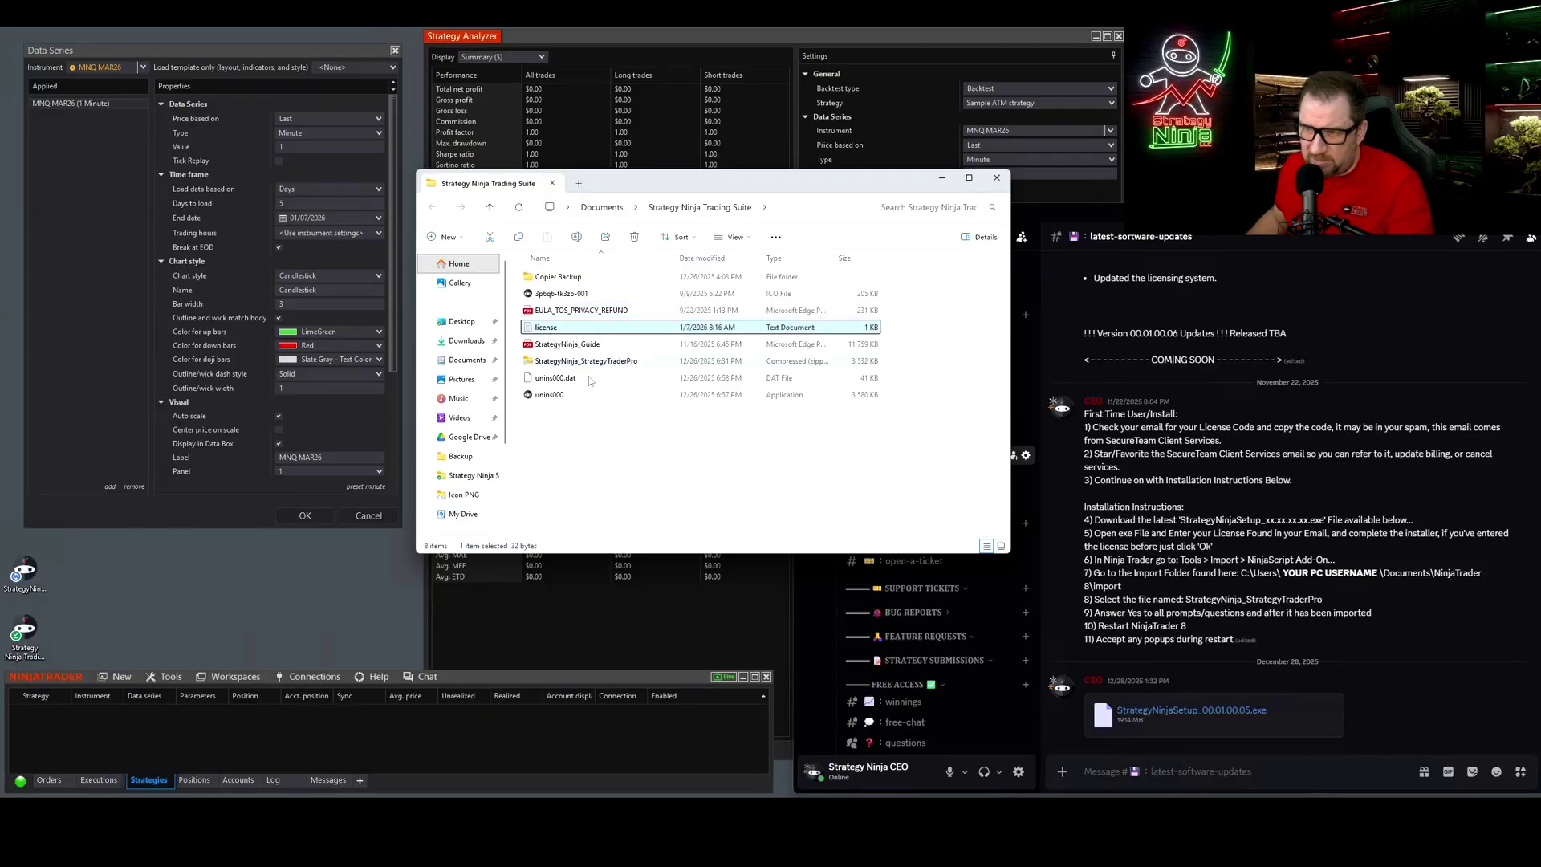
# - Open the StrategyNinja_Guide PDF from the folder, skim through its pages on parameters and entry types, and close it
pyautogui.click(574, 345)
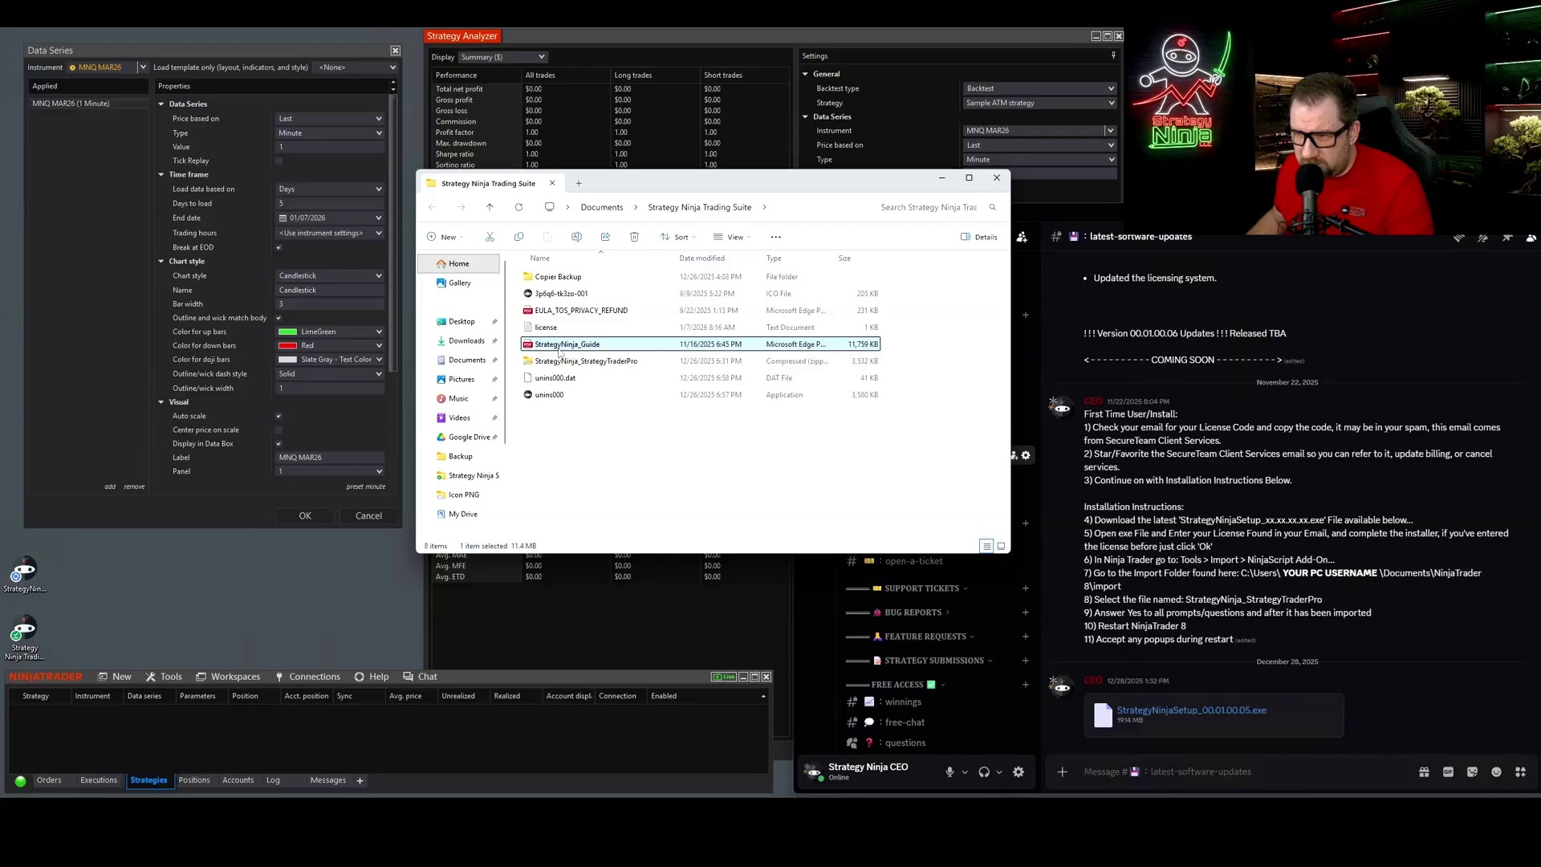
pyautogui.doubleClick(560, 346)
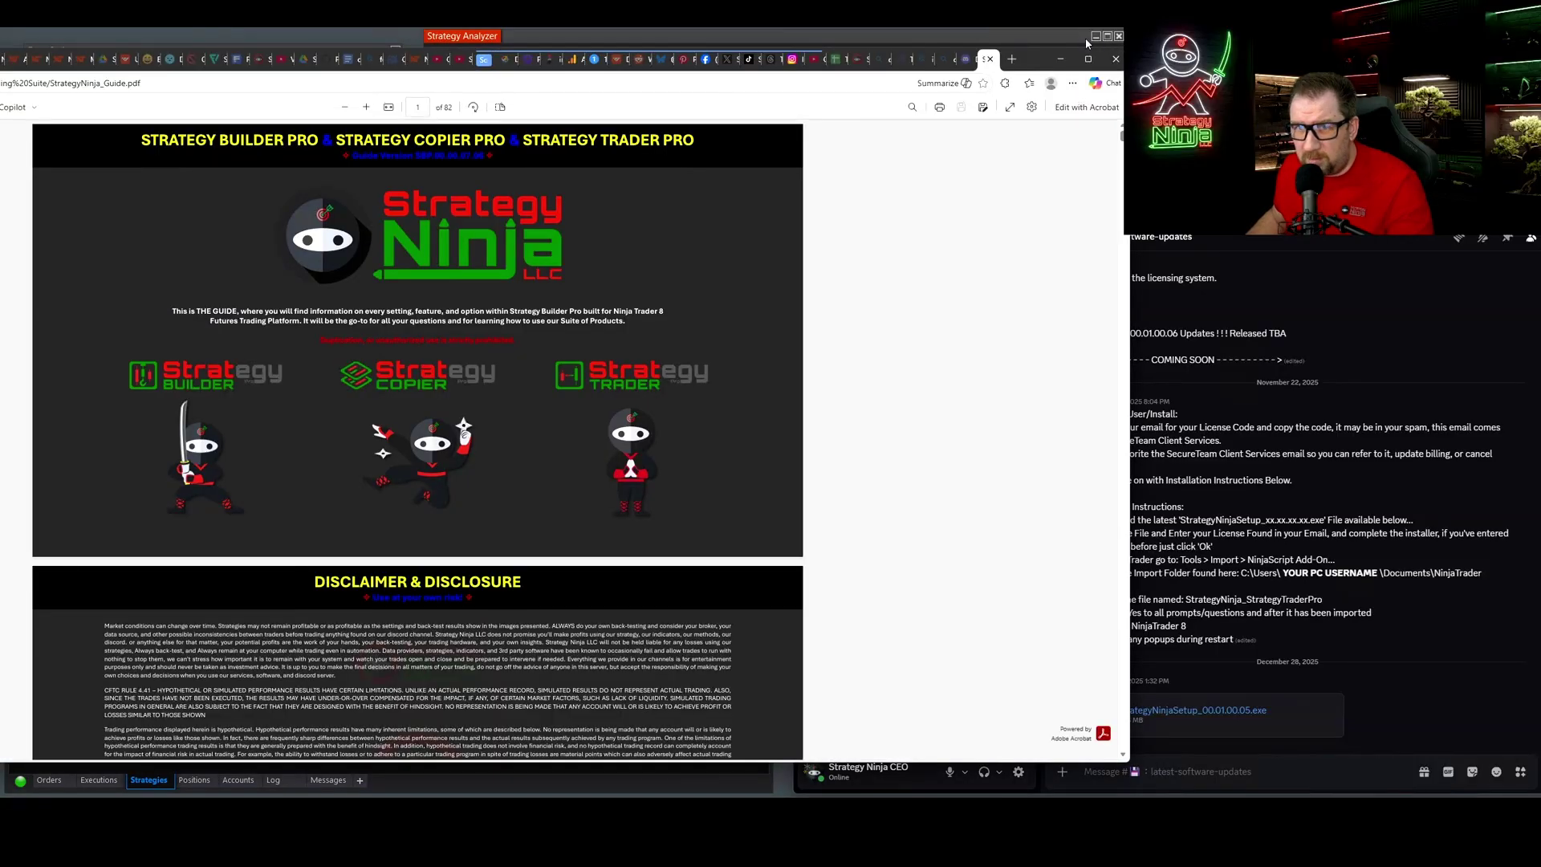
pyautogui.doubleClick(1022, 58)
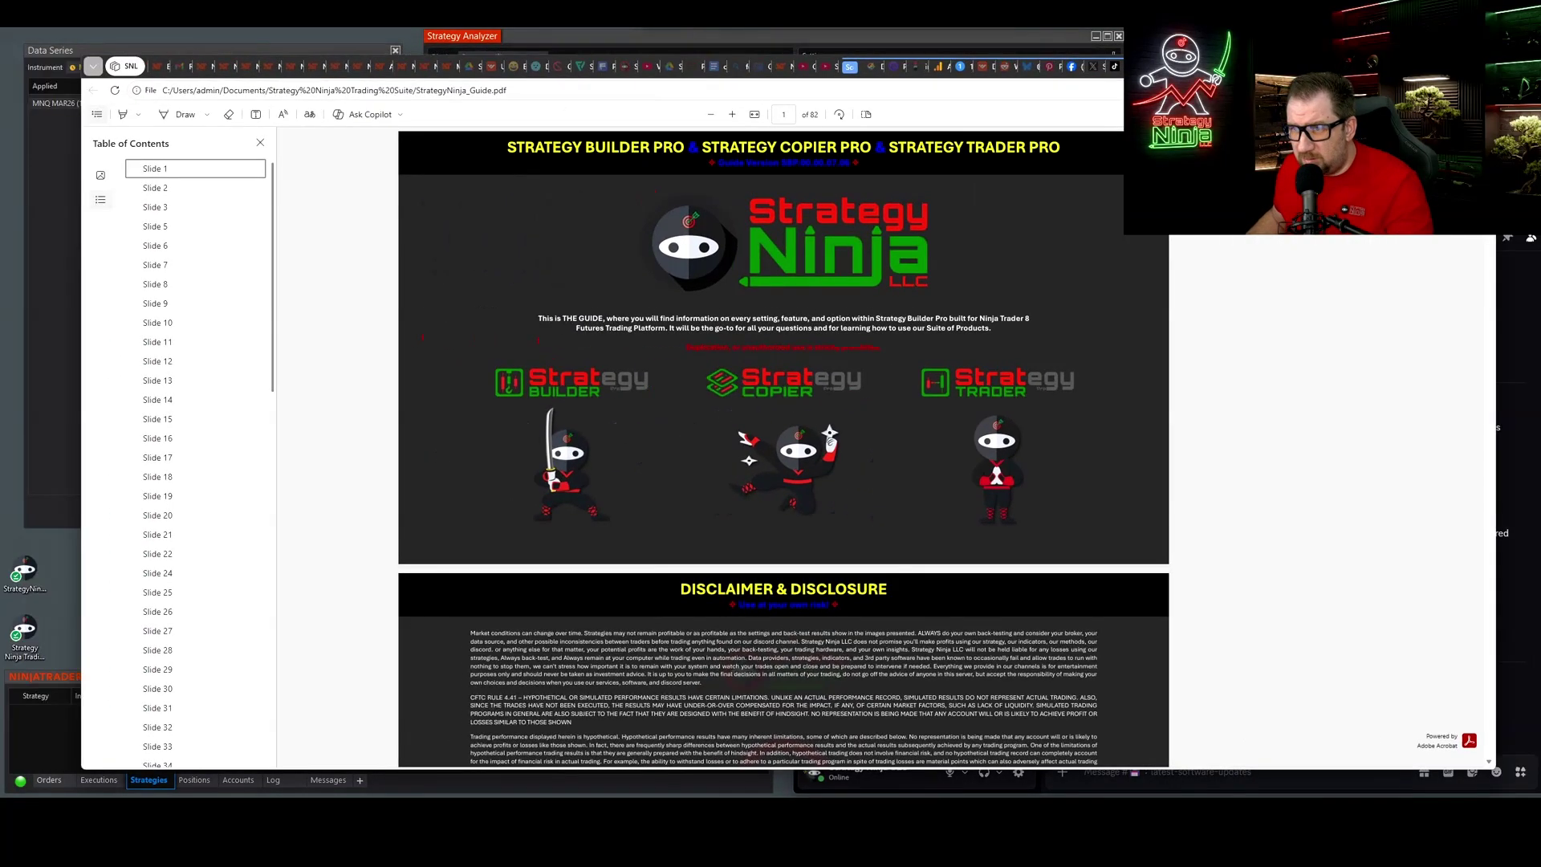
pyautogui.scroll(-20, 733, 544)
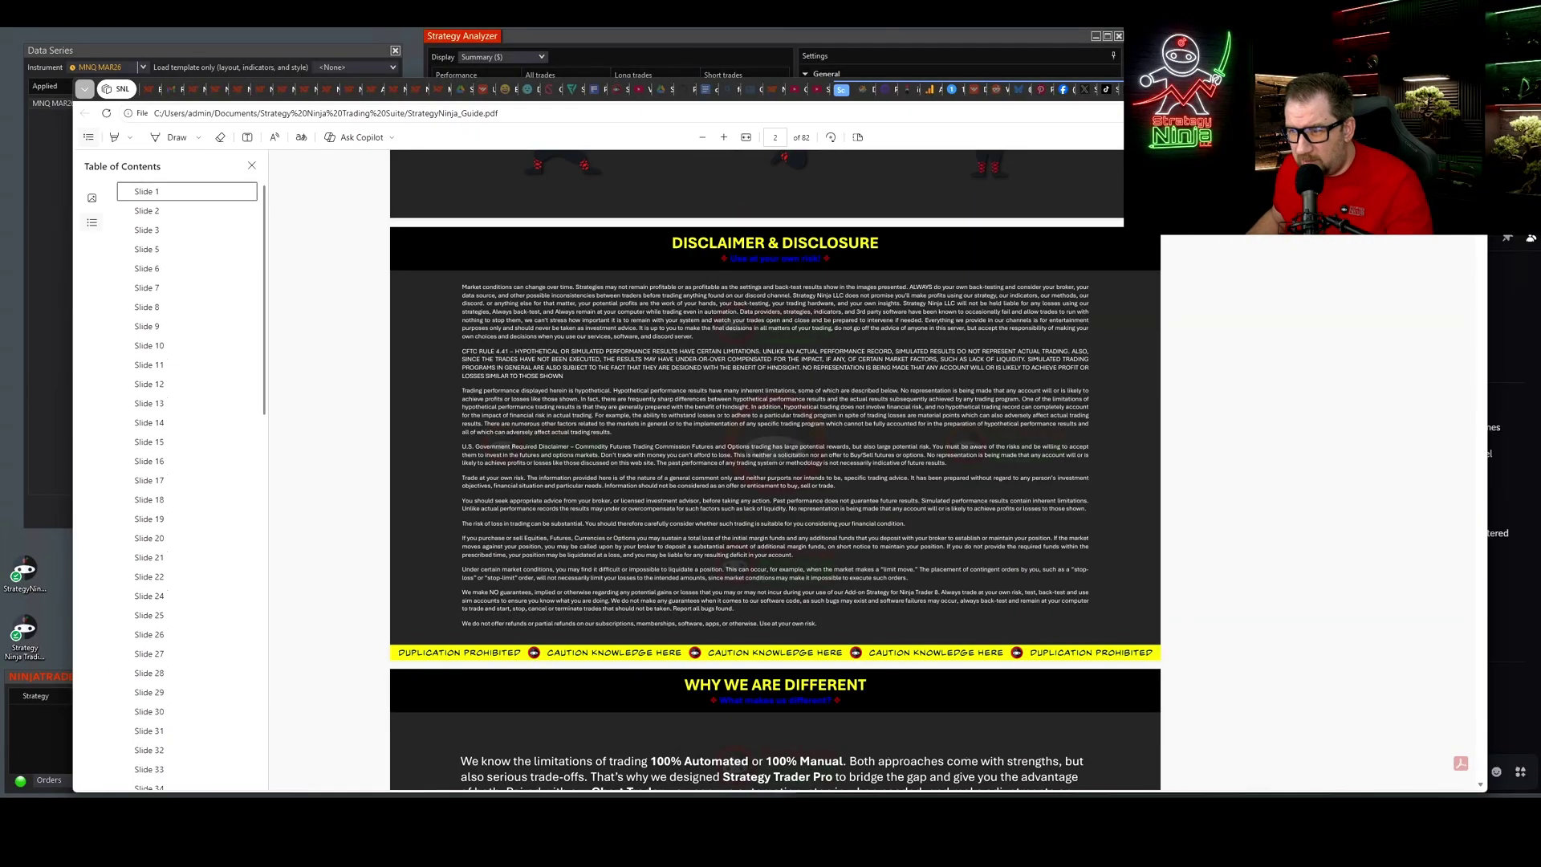
pyautogui.scroll(-15, 844, 660)
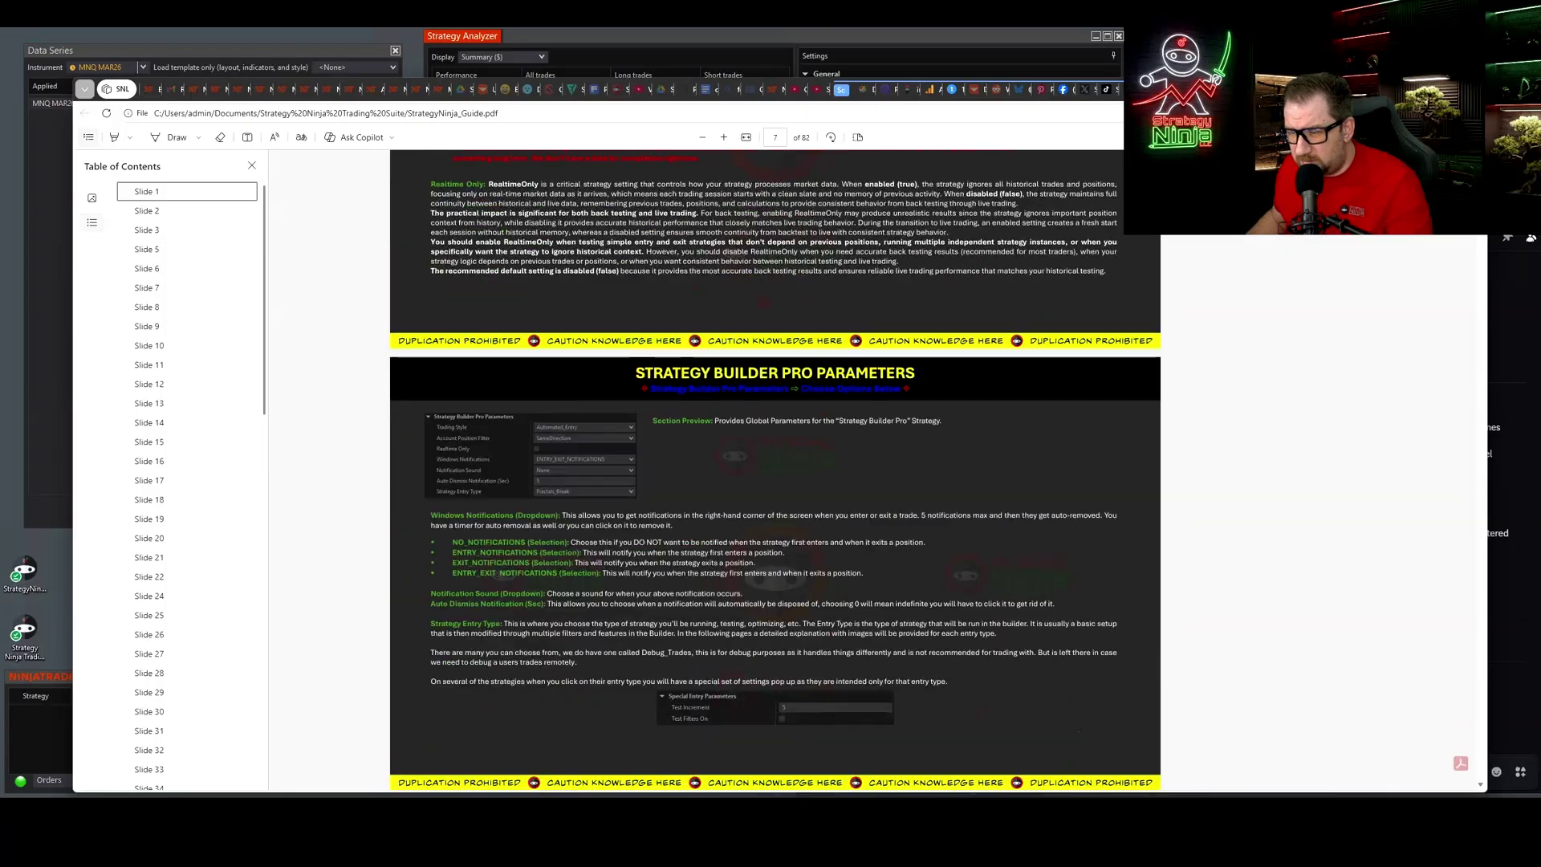
pyautogui.scroll(-12, 844, 660)
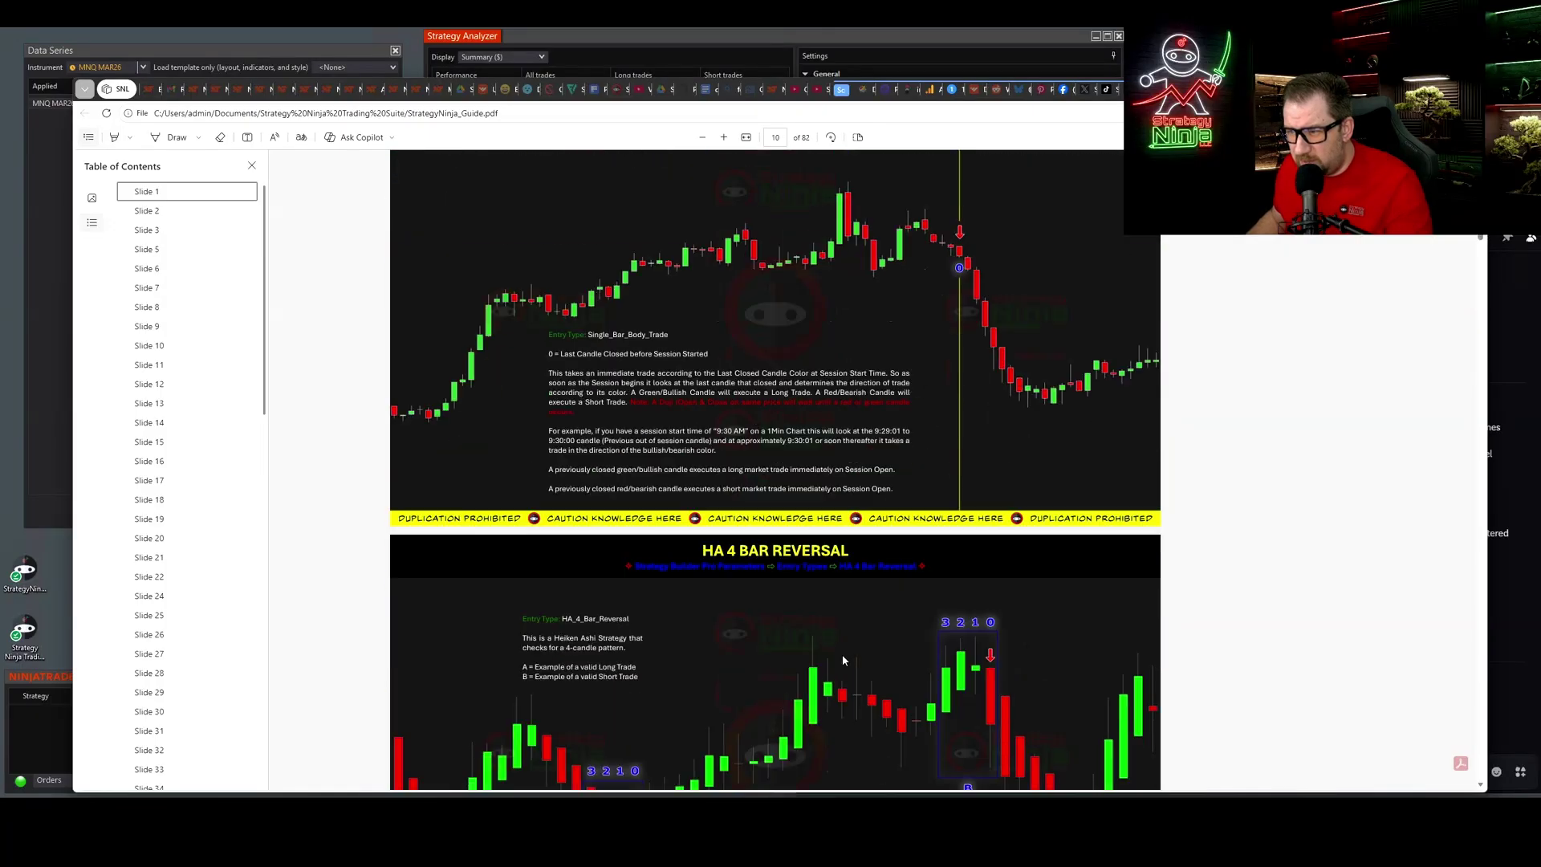
pyautogui.scroll(-16, 751, 566)
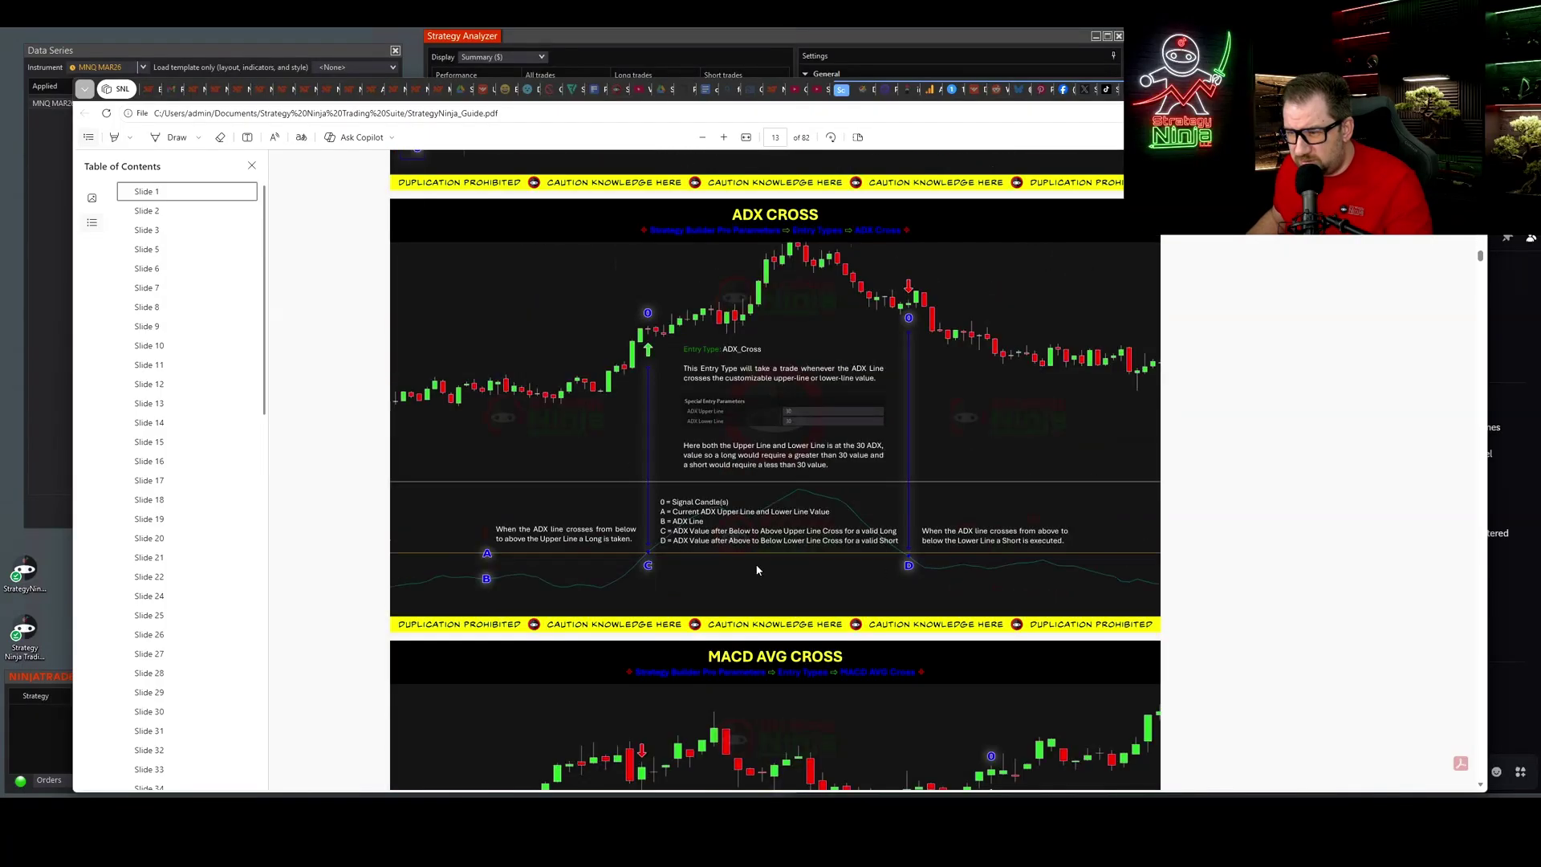
pyautogui.moveTo(1483, 287); pyautogui.dragTo(1483, 466)
pyautogui.hotkey('ctrl', 'w')
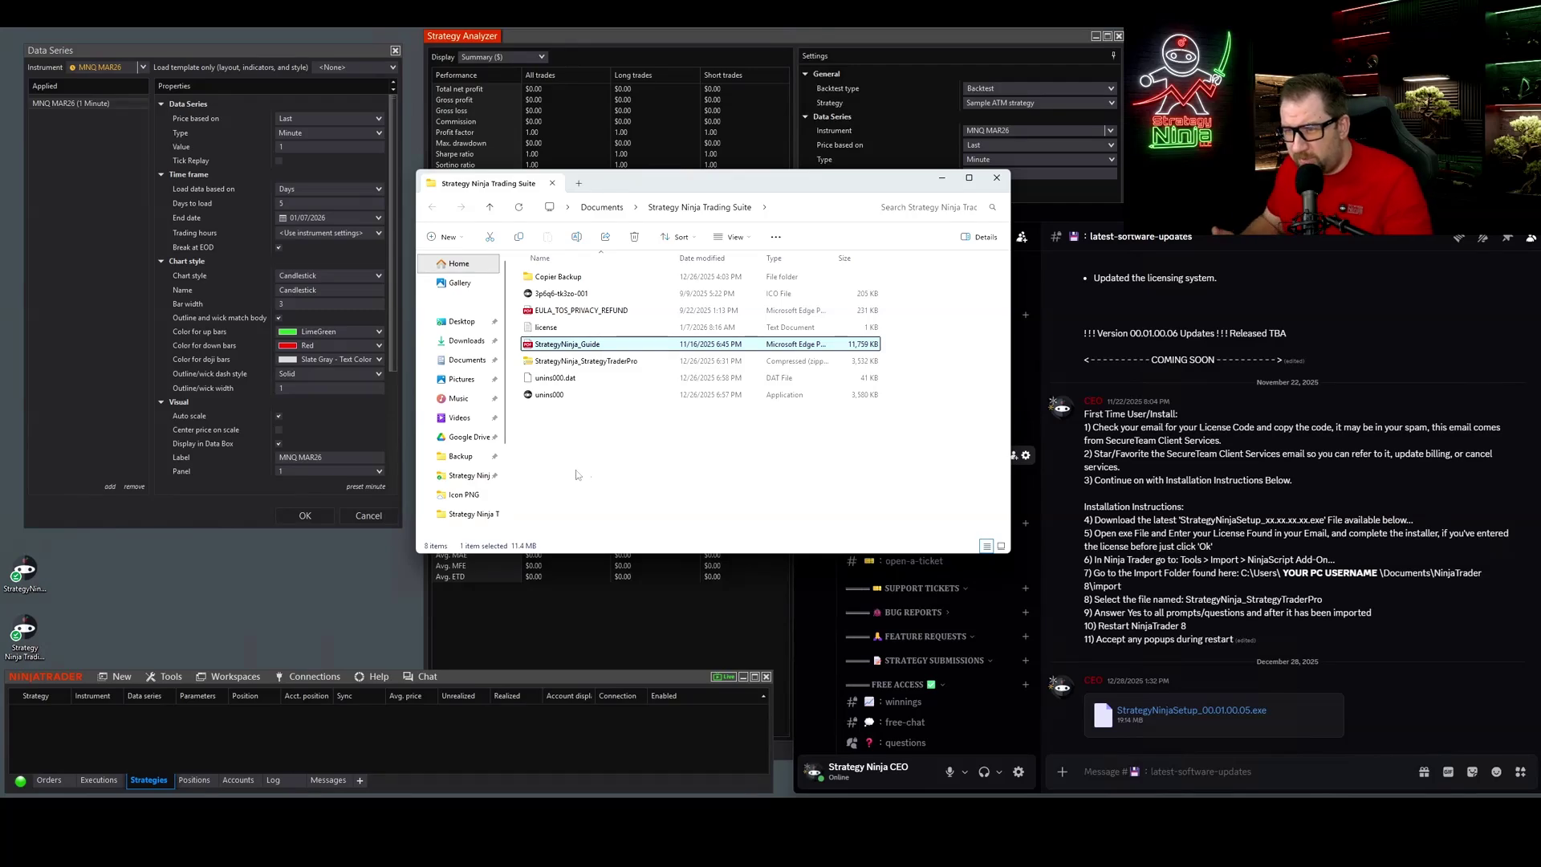
# - Check the StrategyNinja_StrategyTraderPro archive and the unins000 application in the folder, and minimize the folder window
pyautogui.click(602, 361)
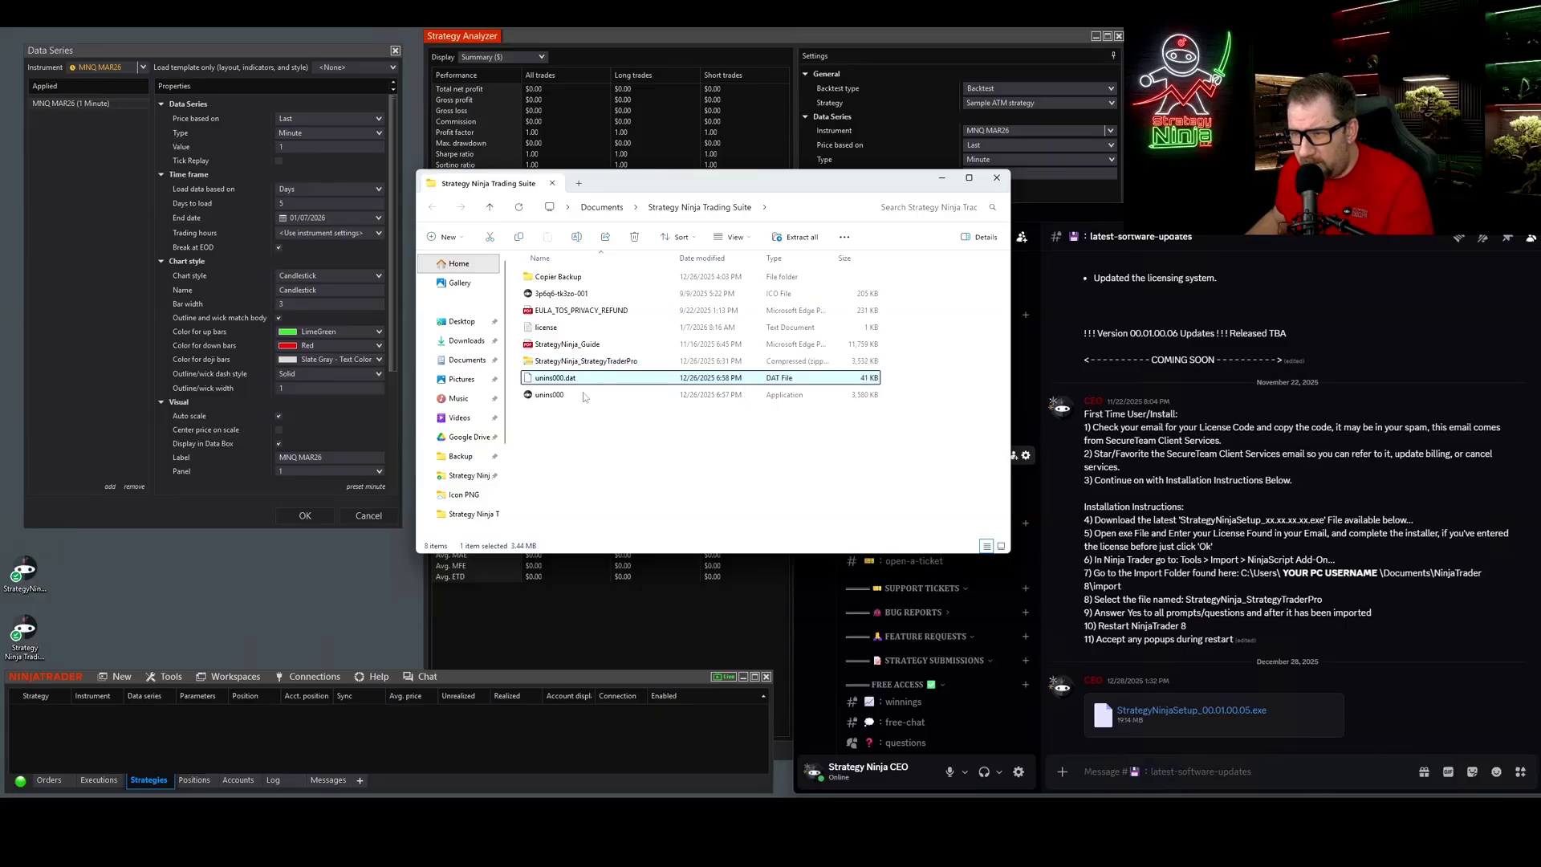
pyautogui.click(552, 395)
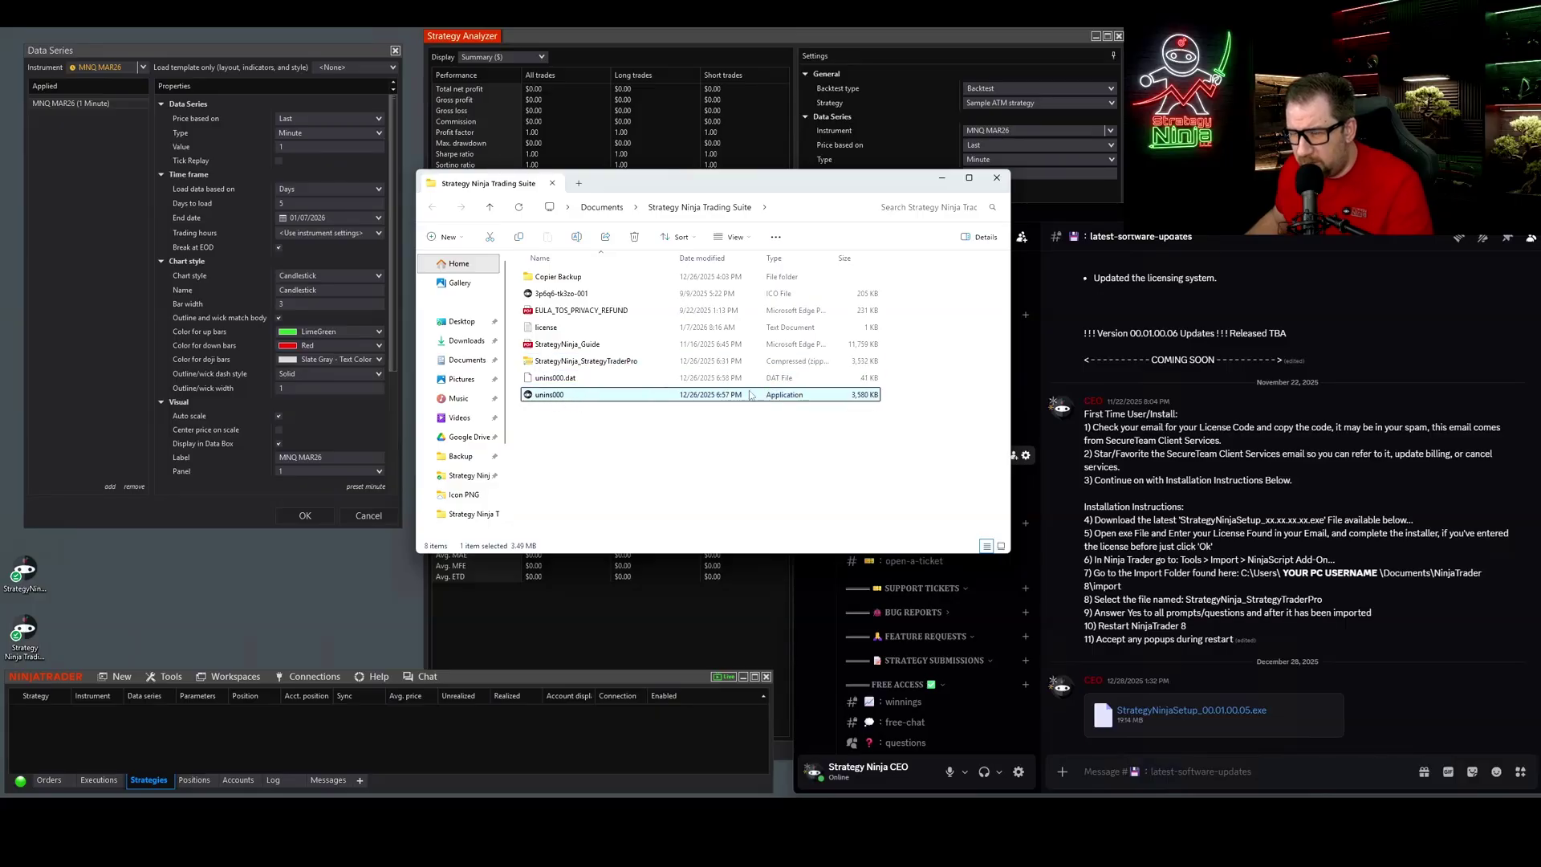
pyautogui.click(943, 178)
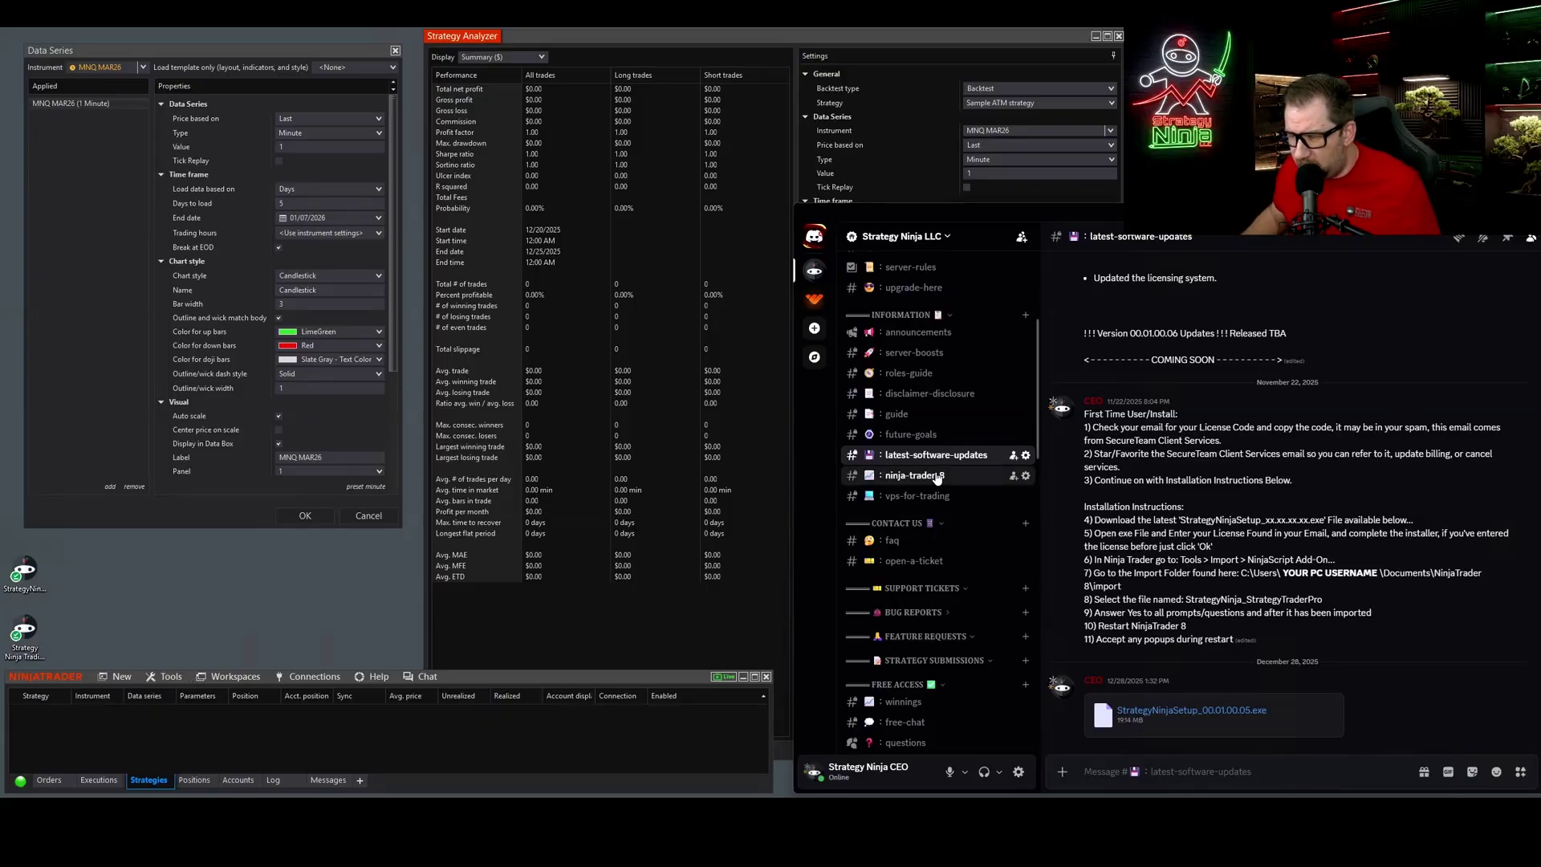
# - Open the ninja-trader-8 channel of the Strategy Ninja LLC server in Discord to see the platform sign-up link
pyautogui.click(971, 476)
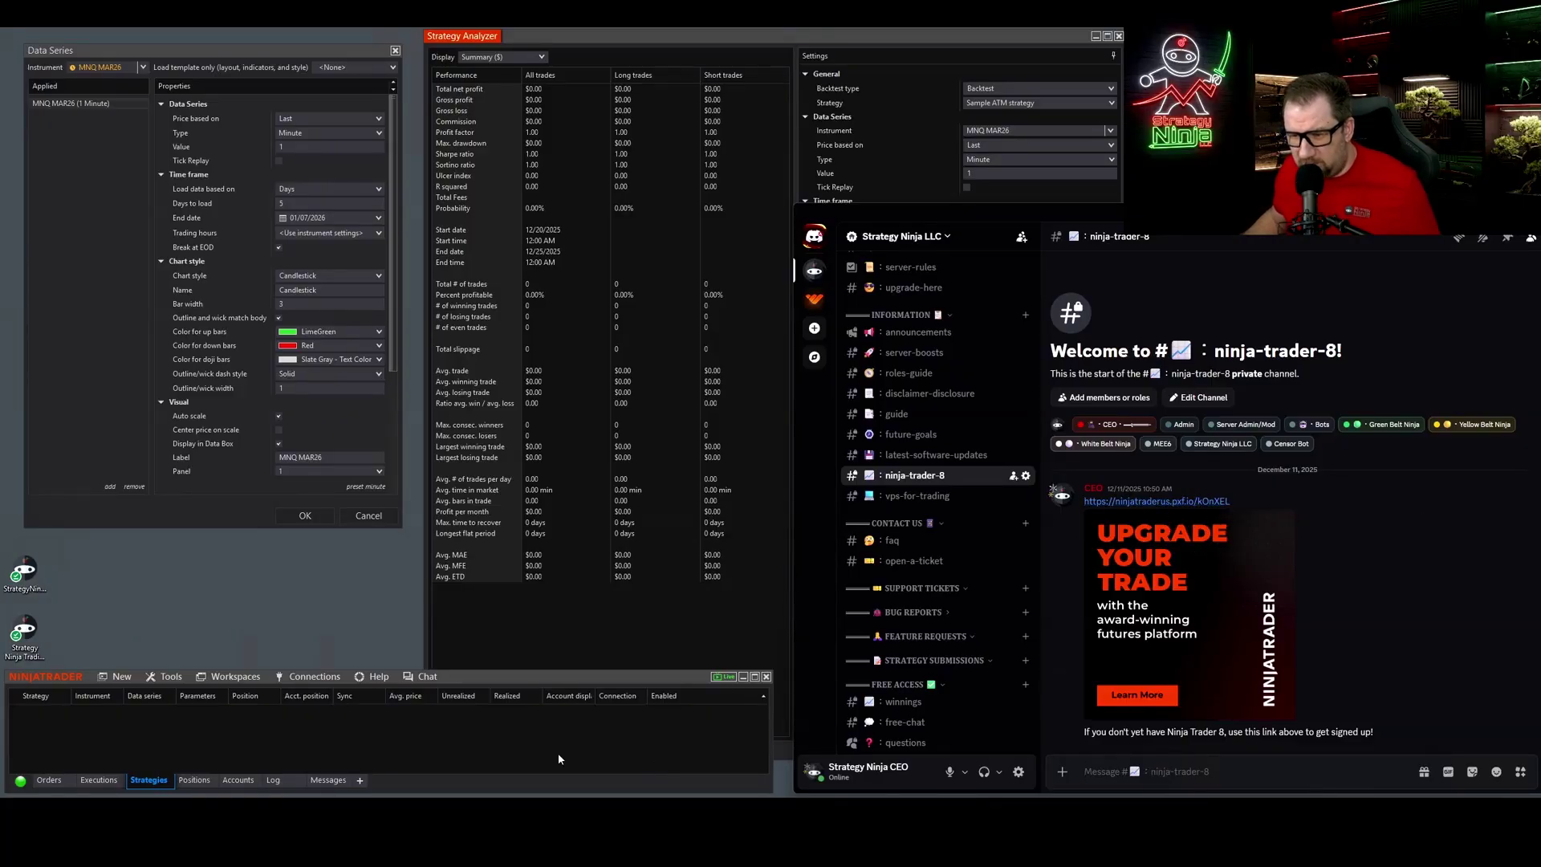
# - Import the StrategyNinja_StrategyTraderPro archive from Documents > NinjaTrader 8 > import as a NinjaScript add-on, and authorize it
pyautogui.click(463, 683)
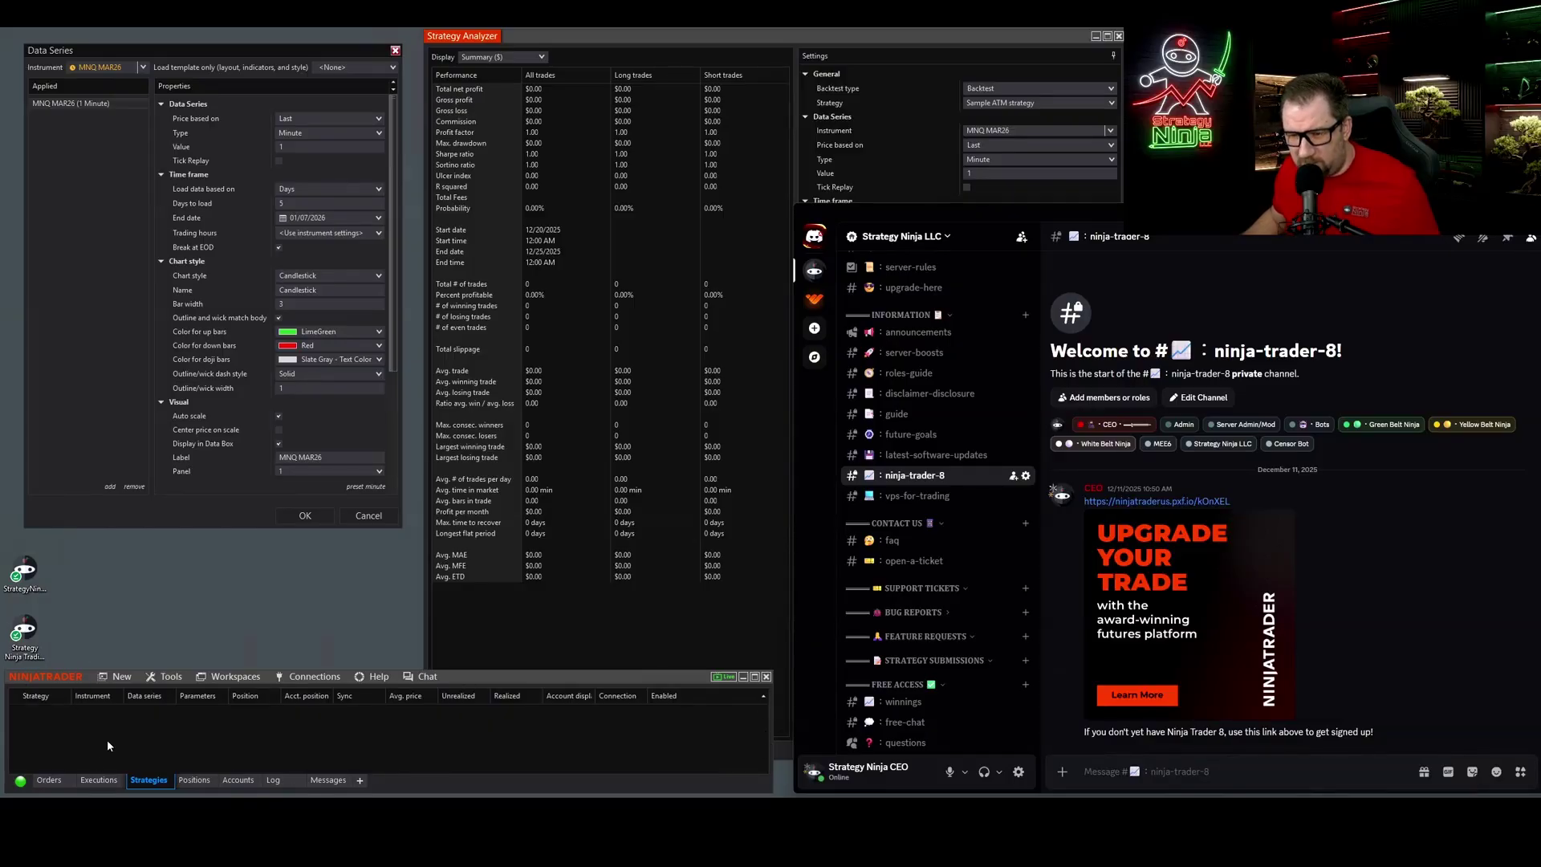
pyautogui.click(174, 679)
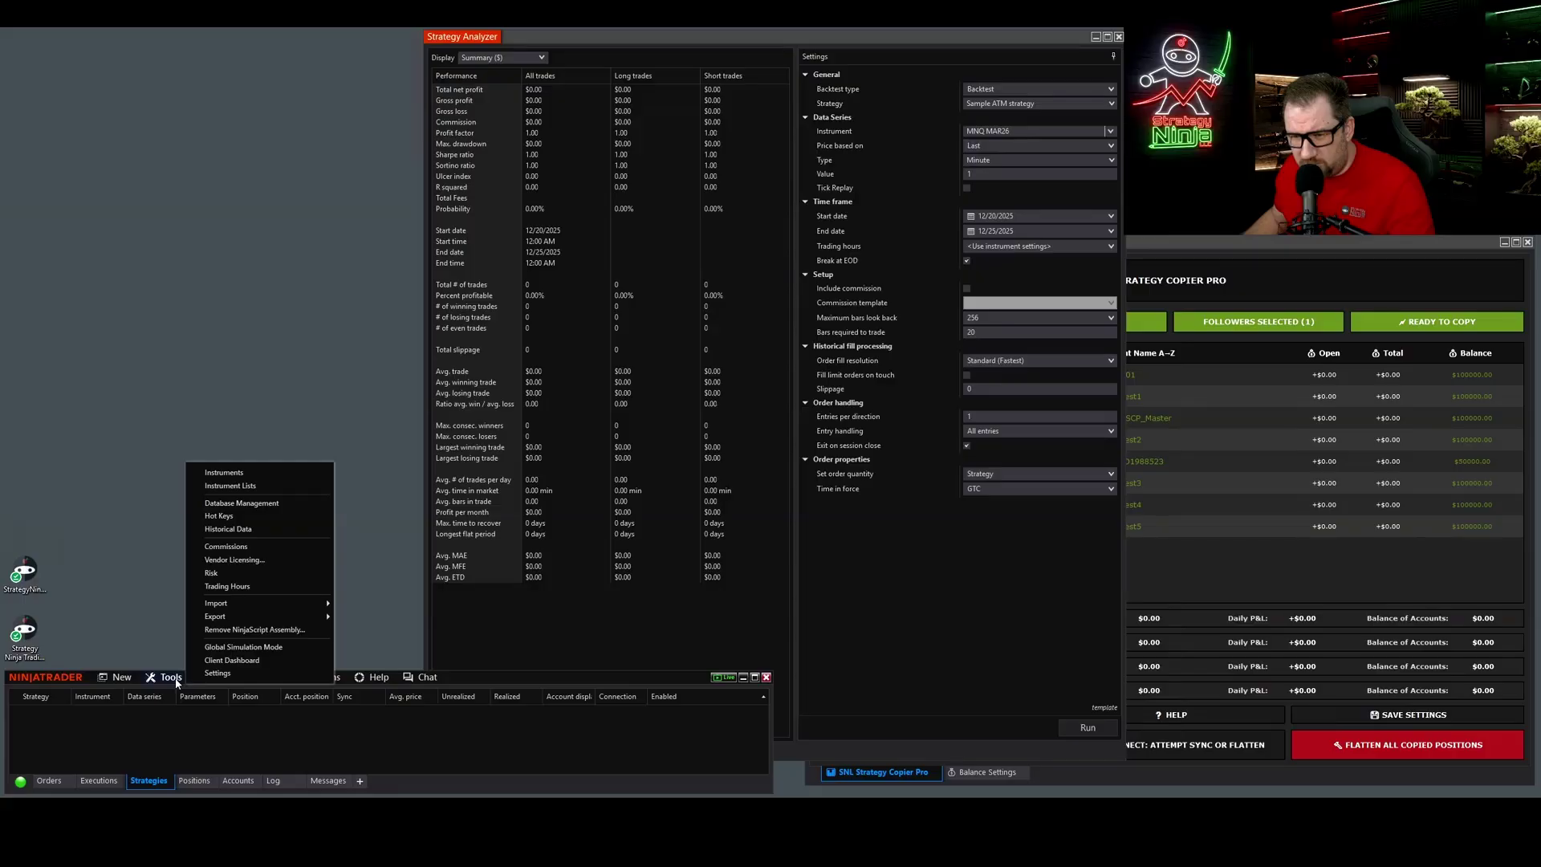
pyautogui.moveTo(252, 602)
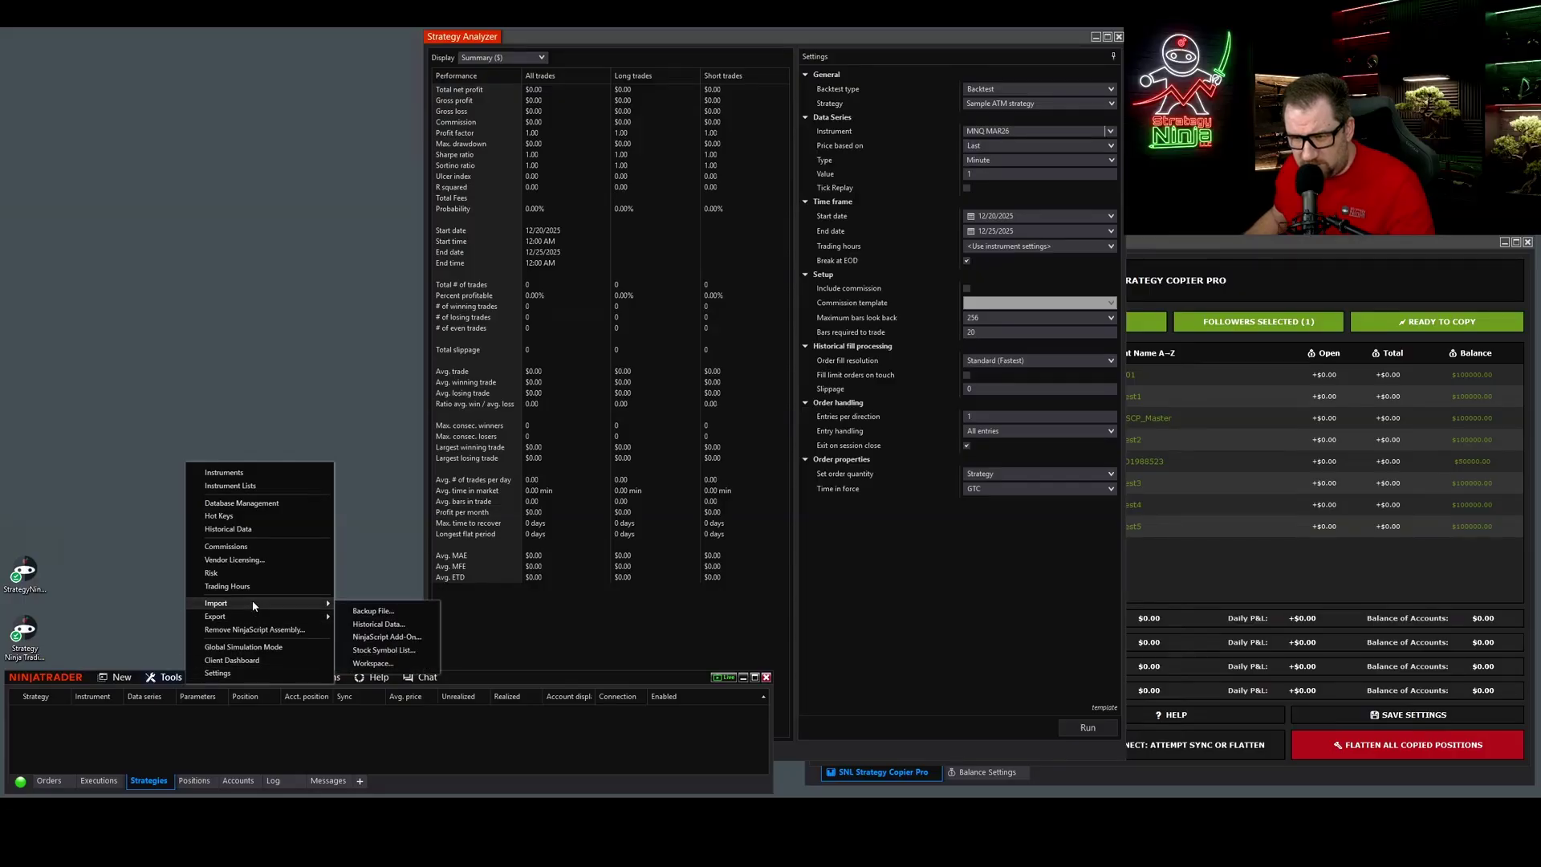
pyautogui.click(387, 638)
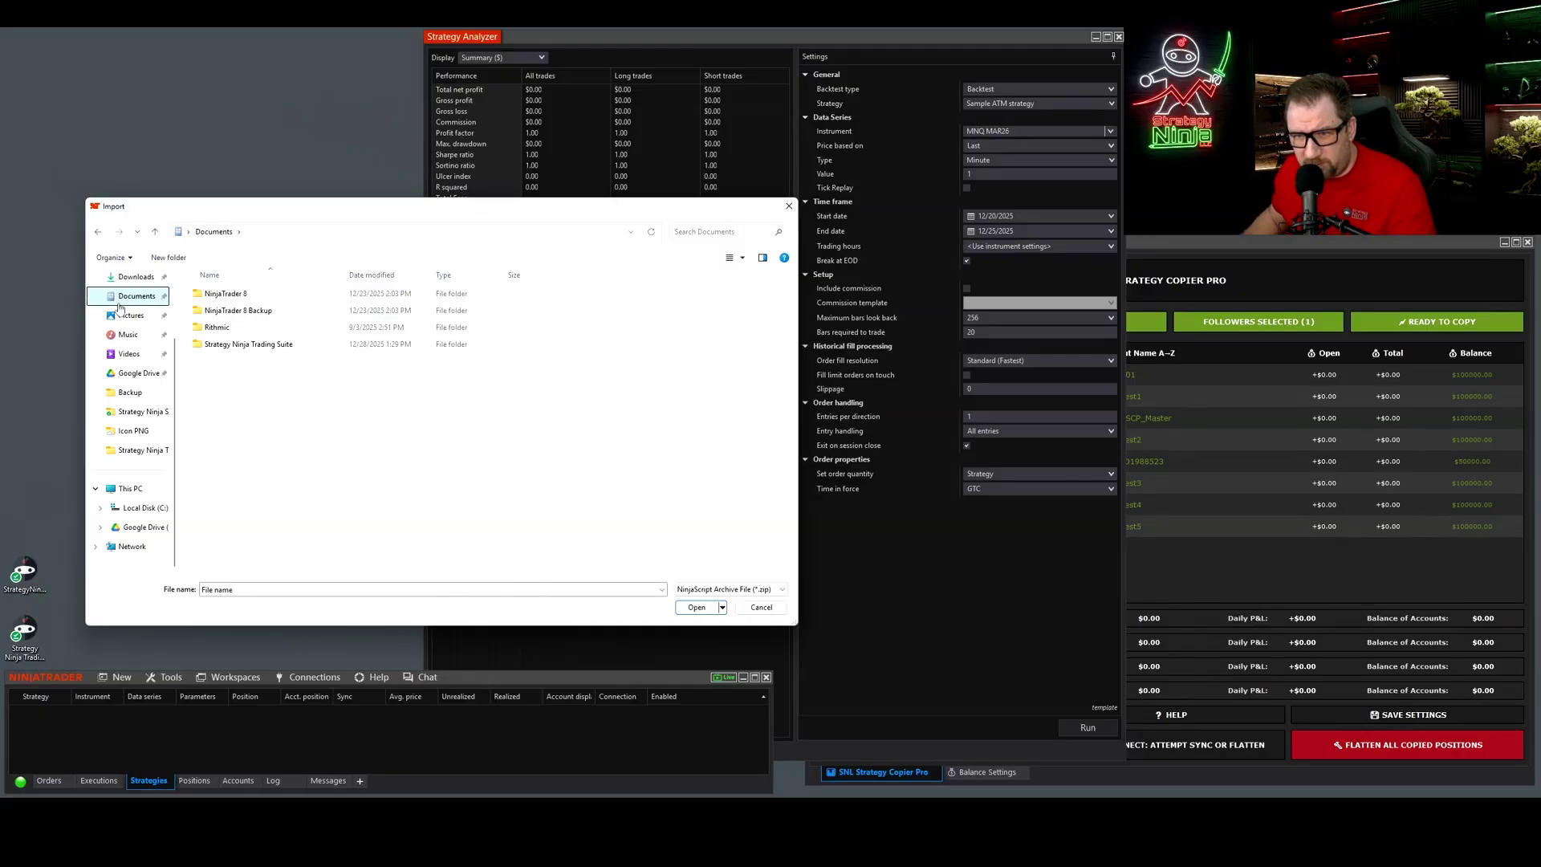
pyautogui.doubleClick(225, 293)
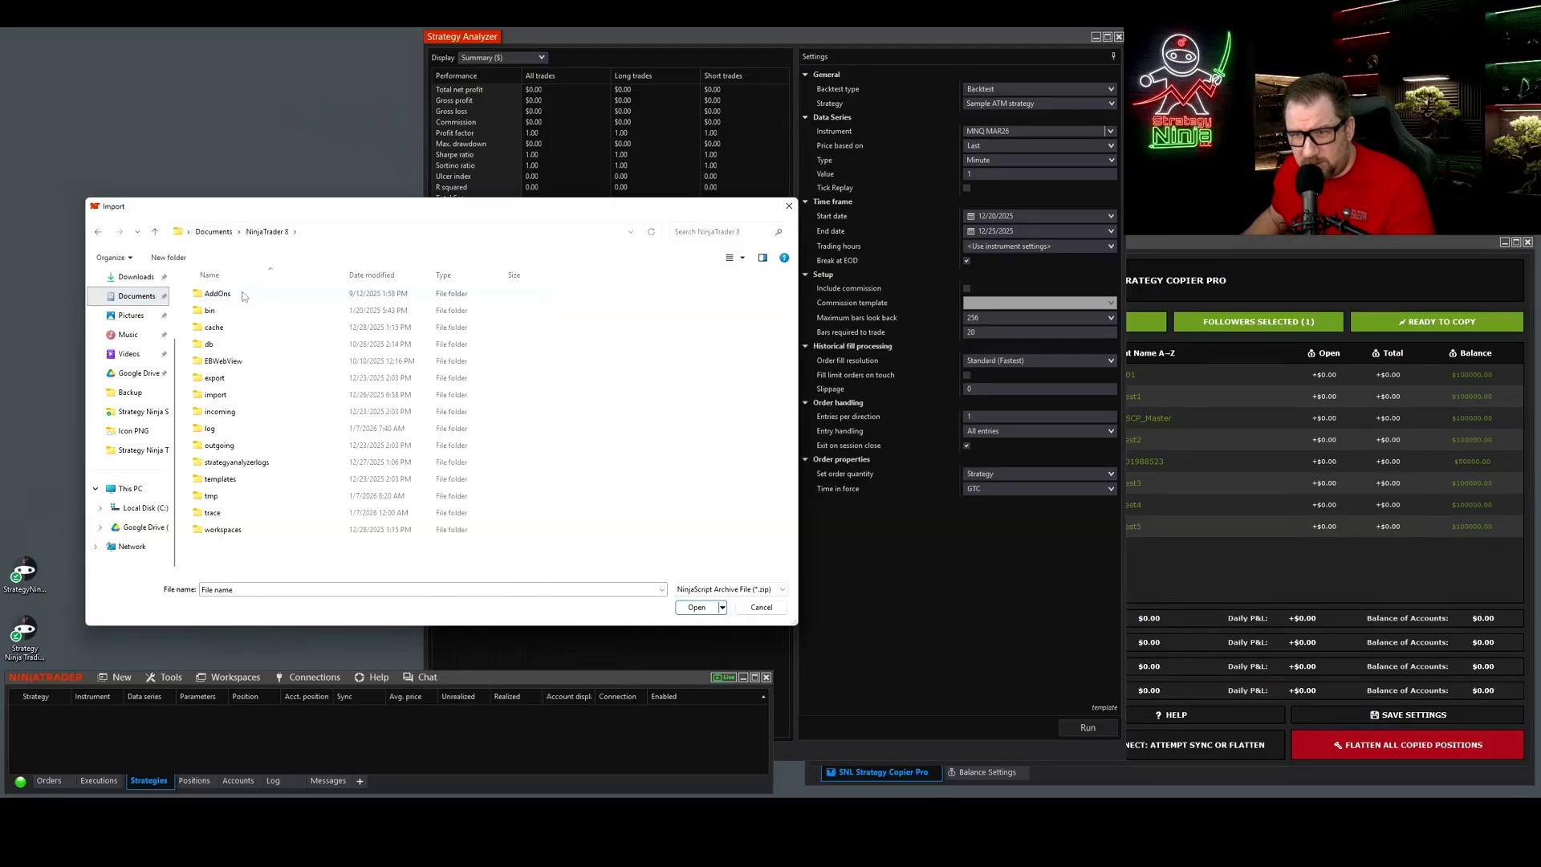
pyautogui.doubleClick(217, 396)
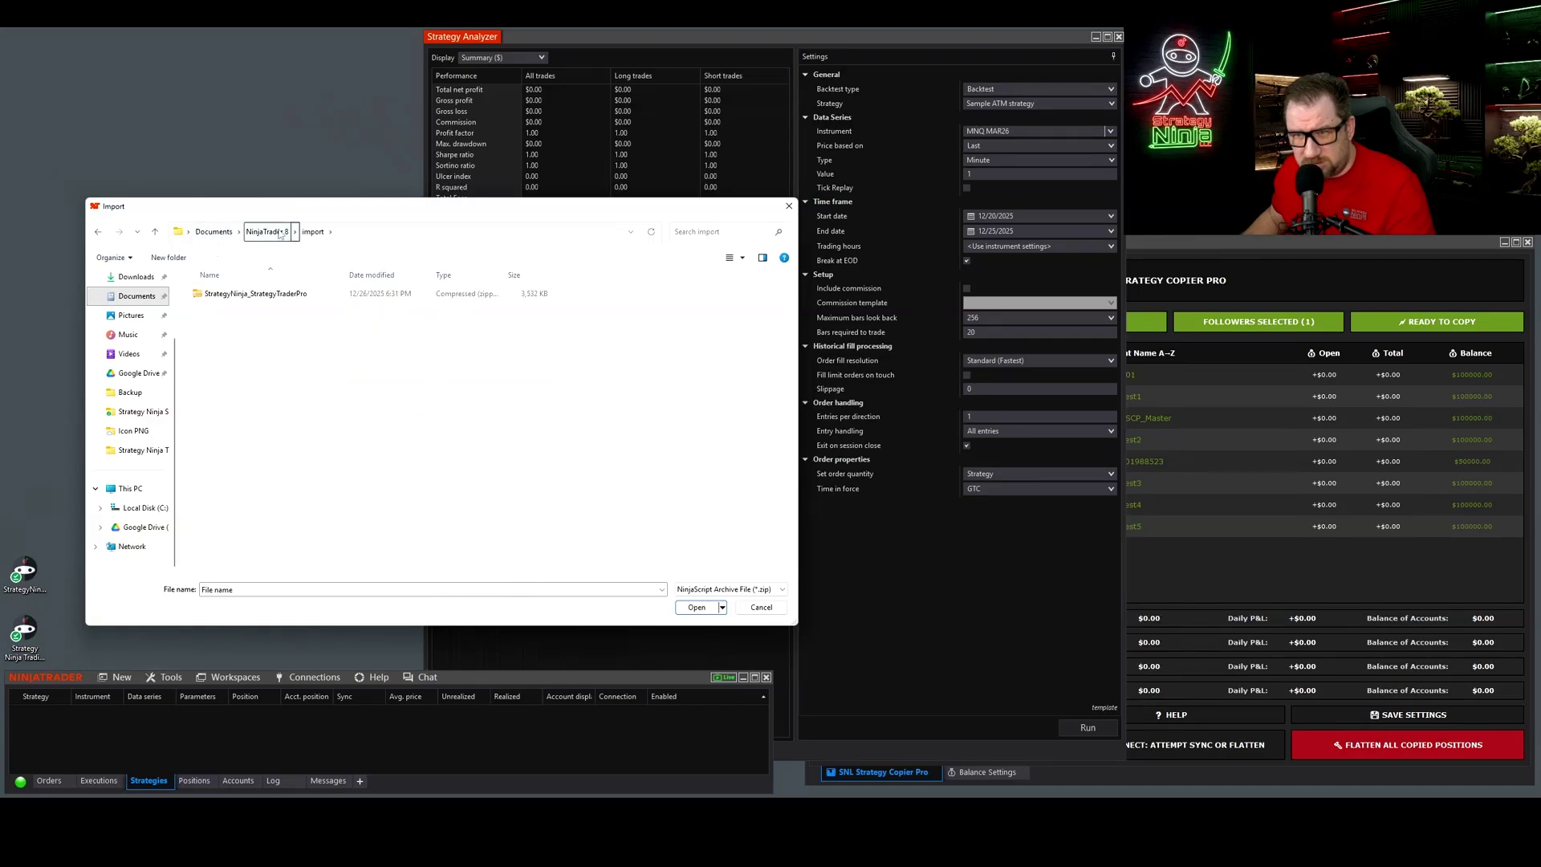
pyautogui.click(242, 294)
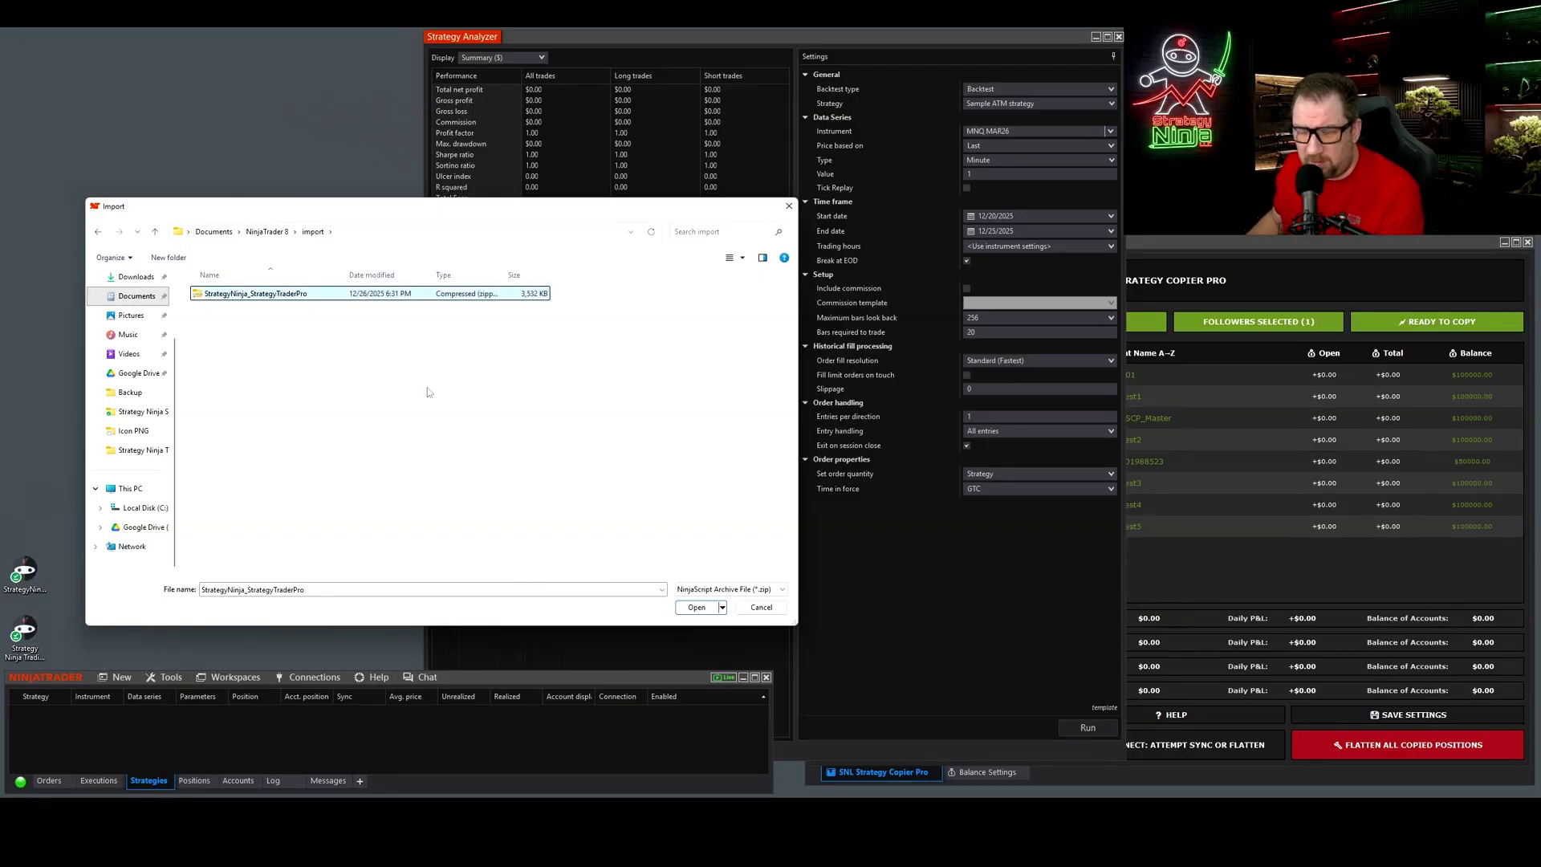
pyautogui.click(696, 607)
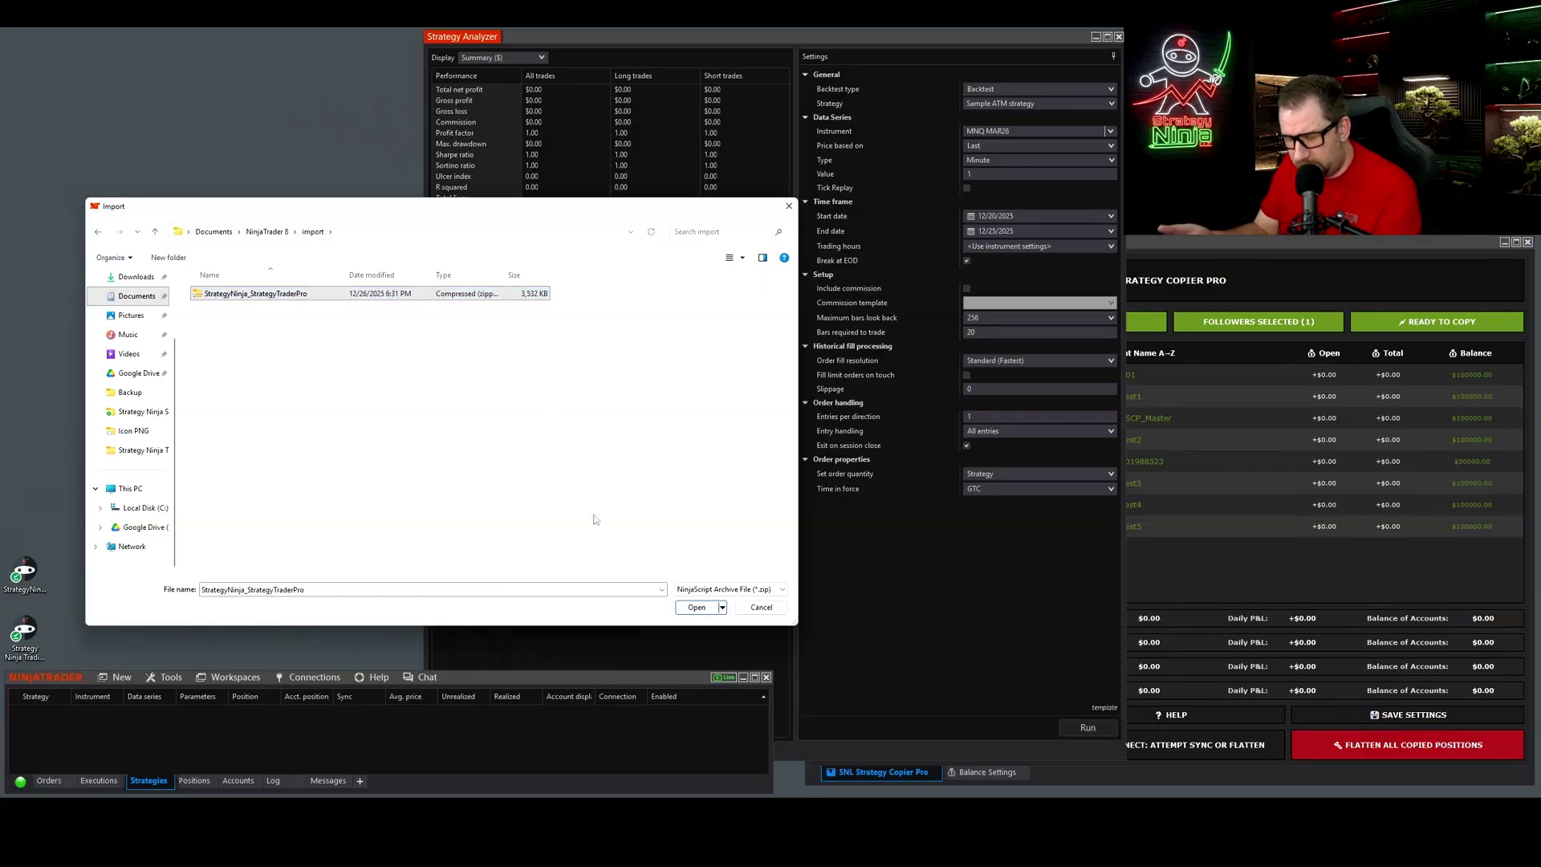
pyautogui.click(713, 611)
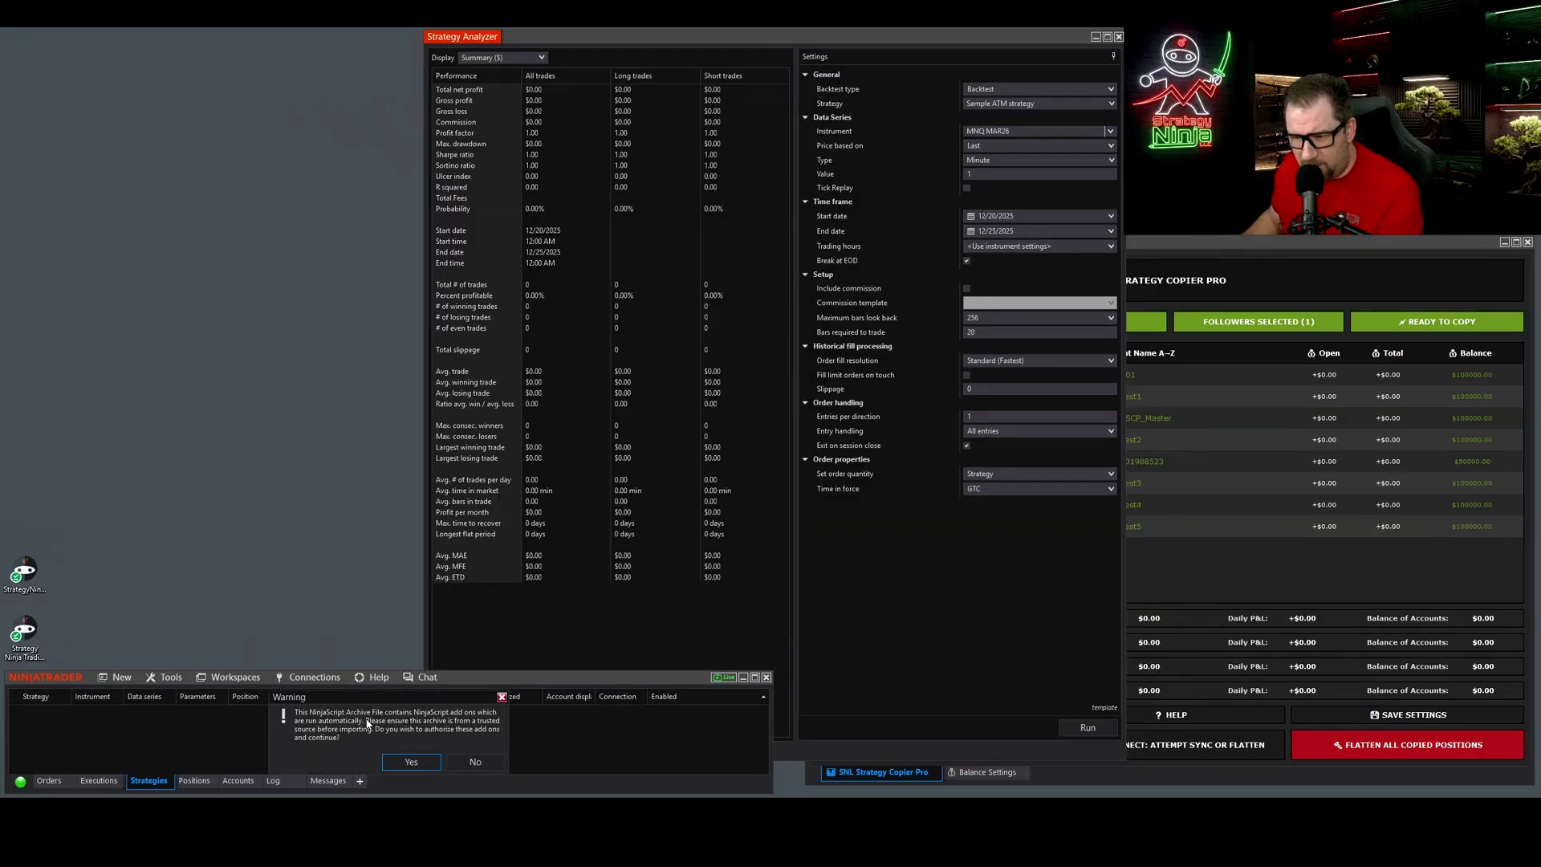
pyautogui.click(411, 761)
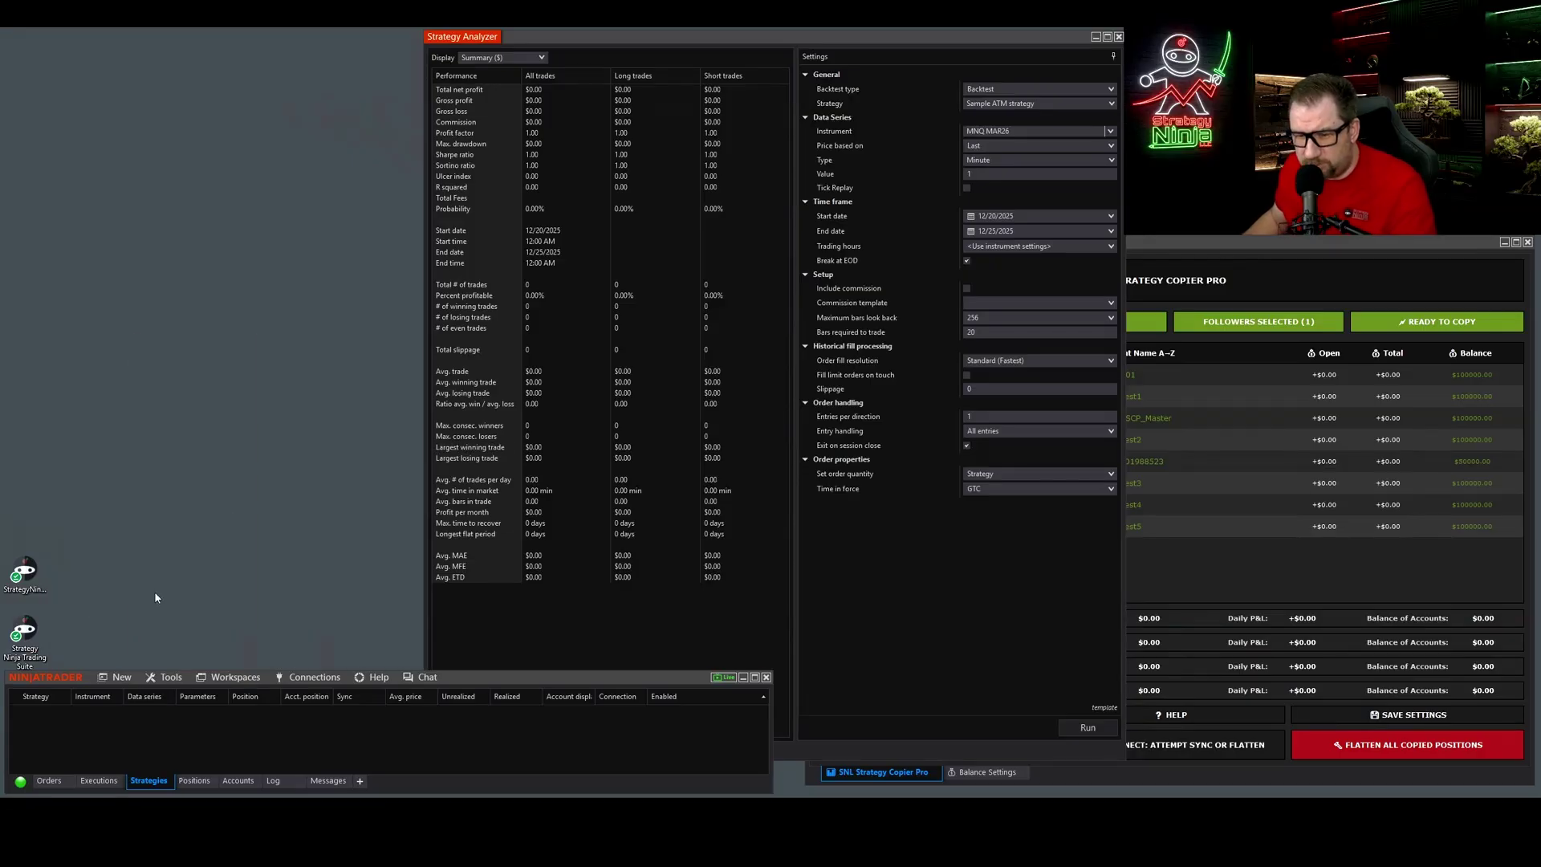
# - Create a new 1-minute MNQ MAR26 chart, then move and enlarge its window above the control center
pyautogui.click(120, 677)
pyautogui.click(163, 428)
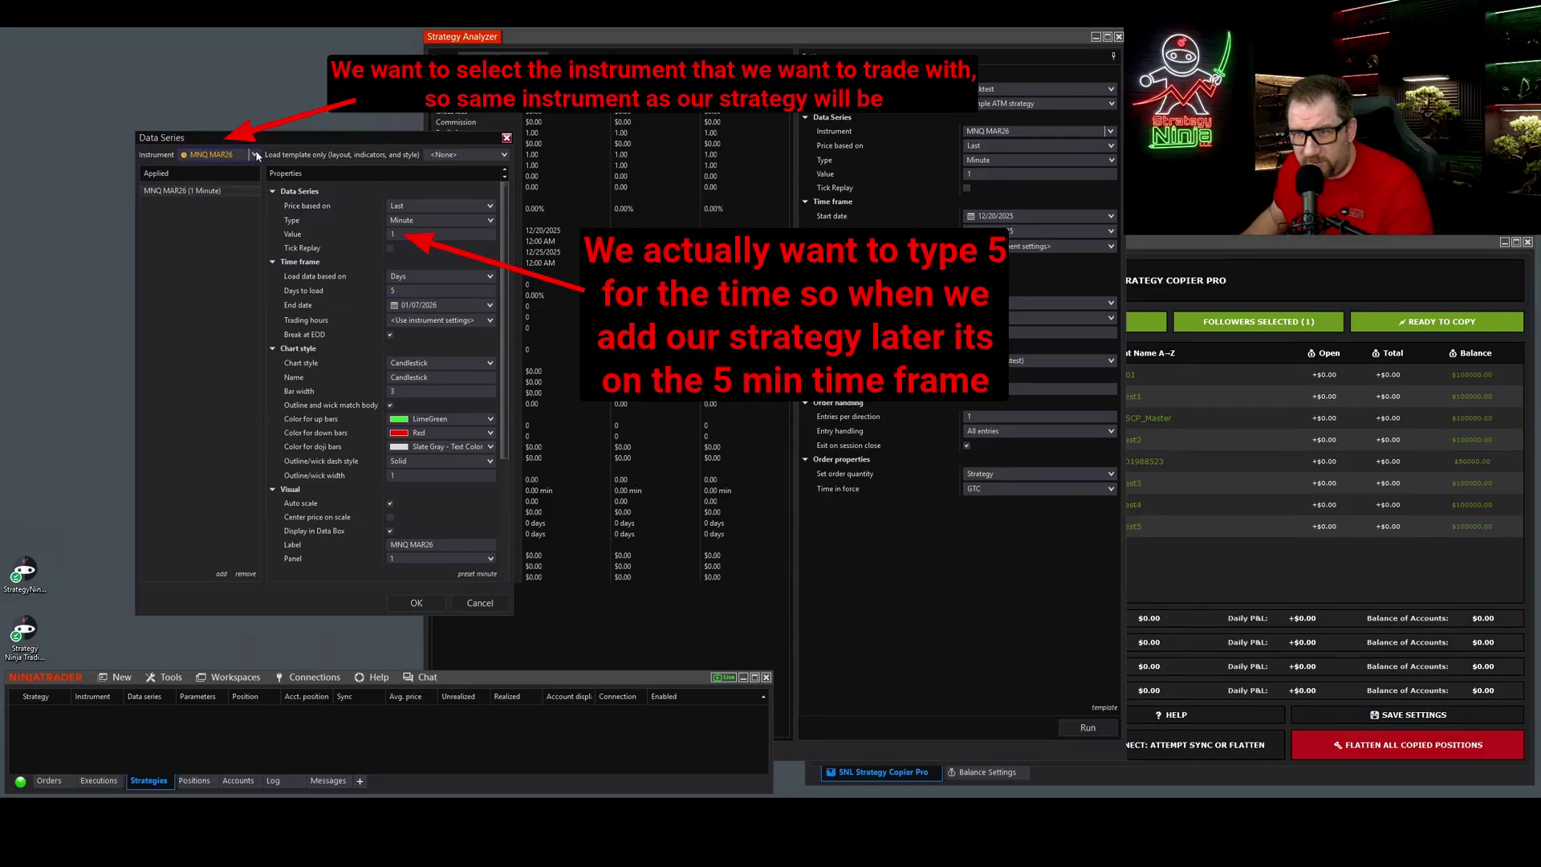
pyautogui.click(417, 602)
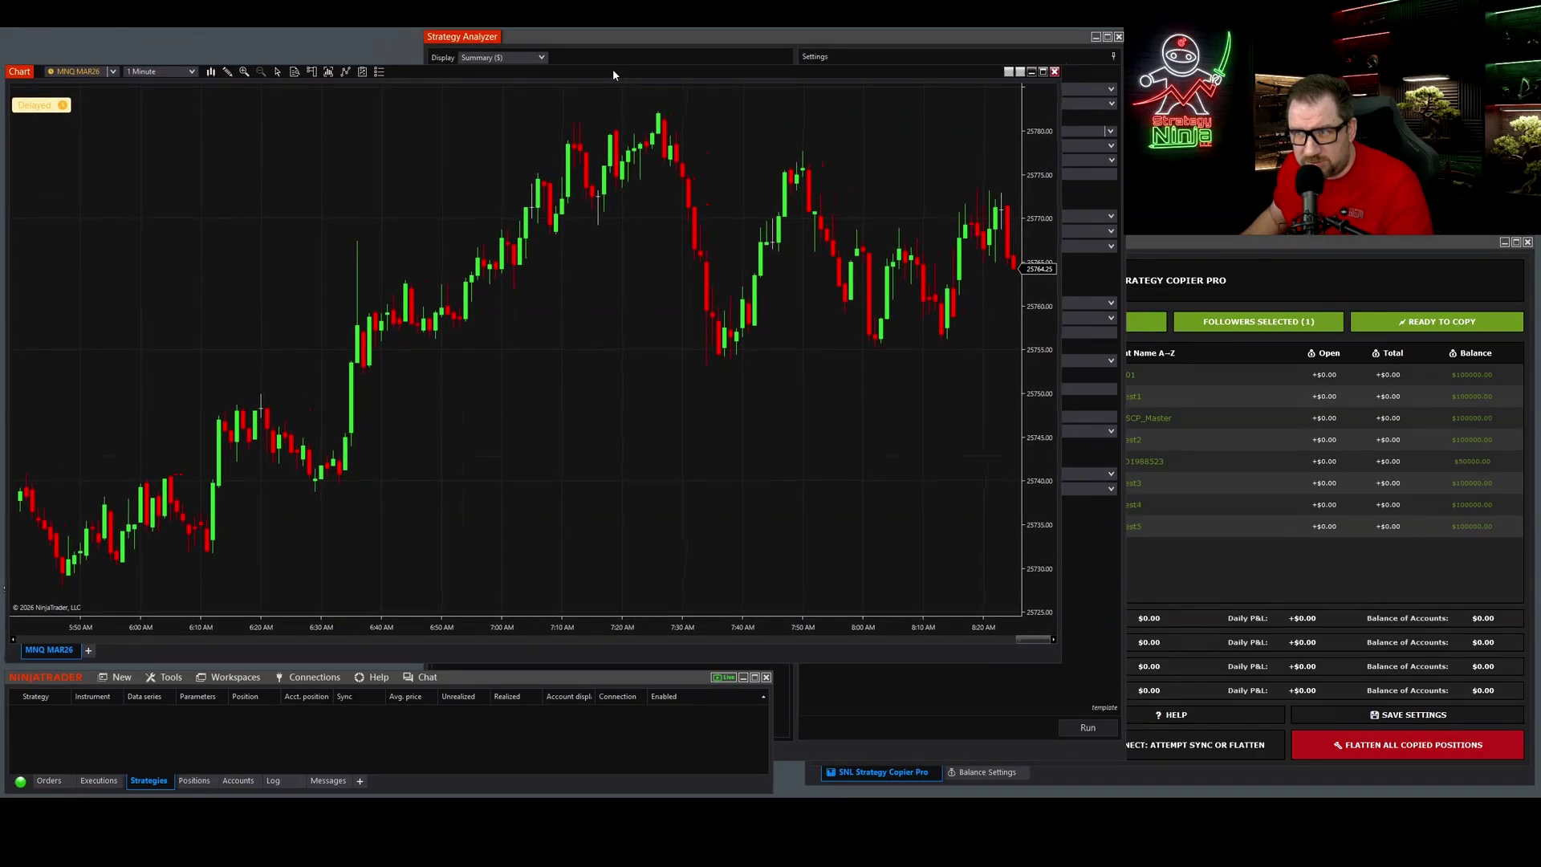
pyautogui.moveTo(616, 71); pyautogui.dragTo(616, 42)
pyautogui.moveTo(1063, 636); pyautogui.dragTo(1119, 663)
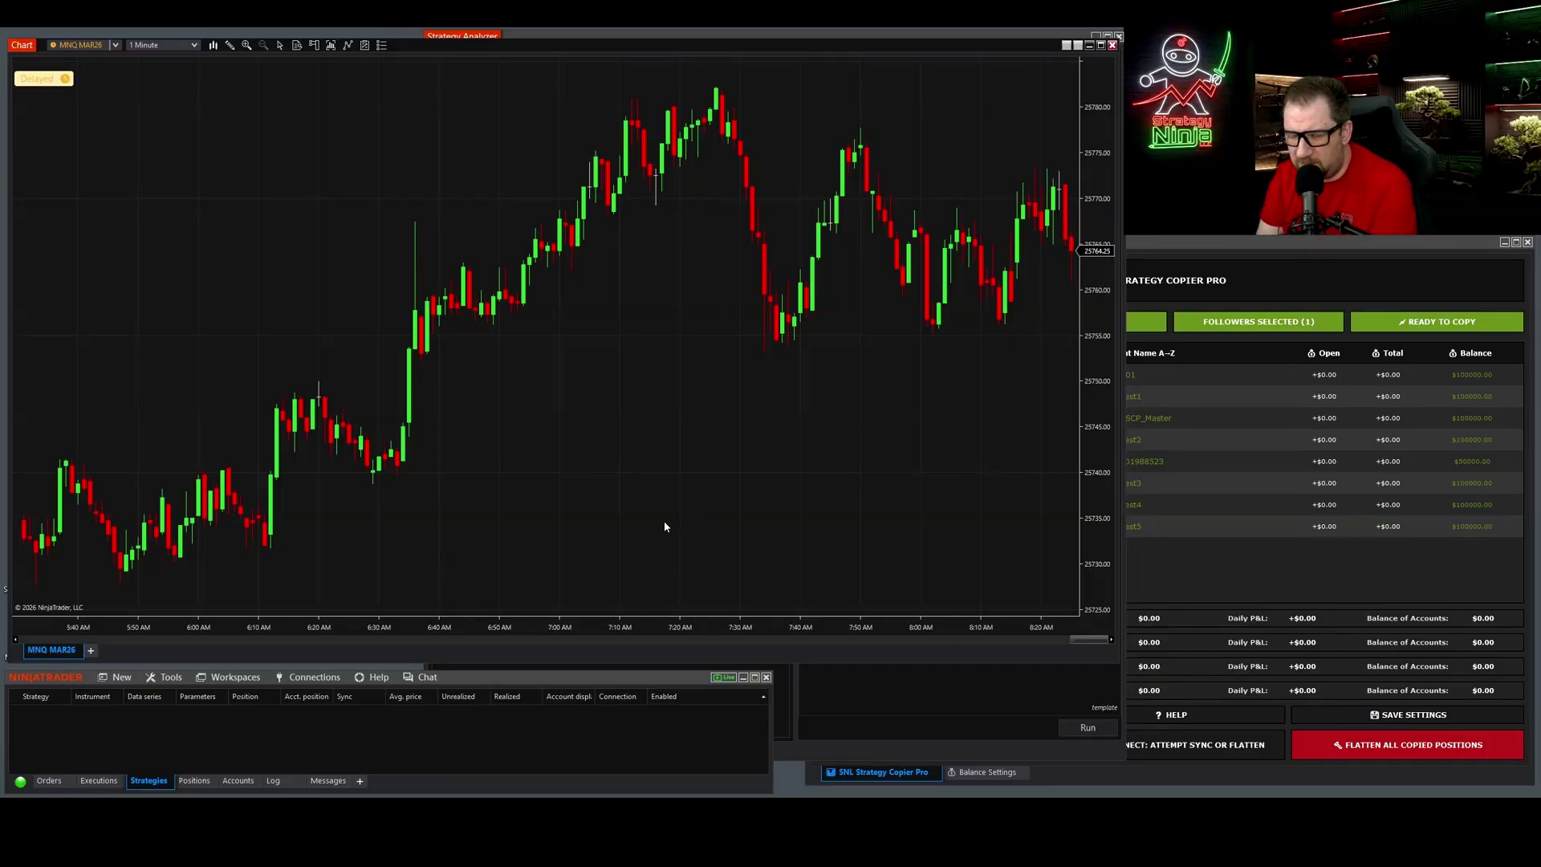
# - Add the SNL Control Panel indicator from the SNLIndicators folder to the MNQ MAR26 chart and apply it
pyautogui.rightClick(546, 460)
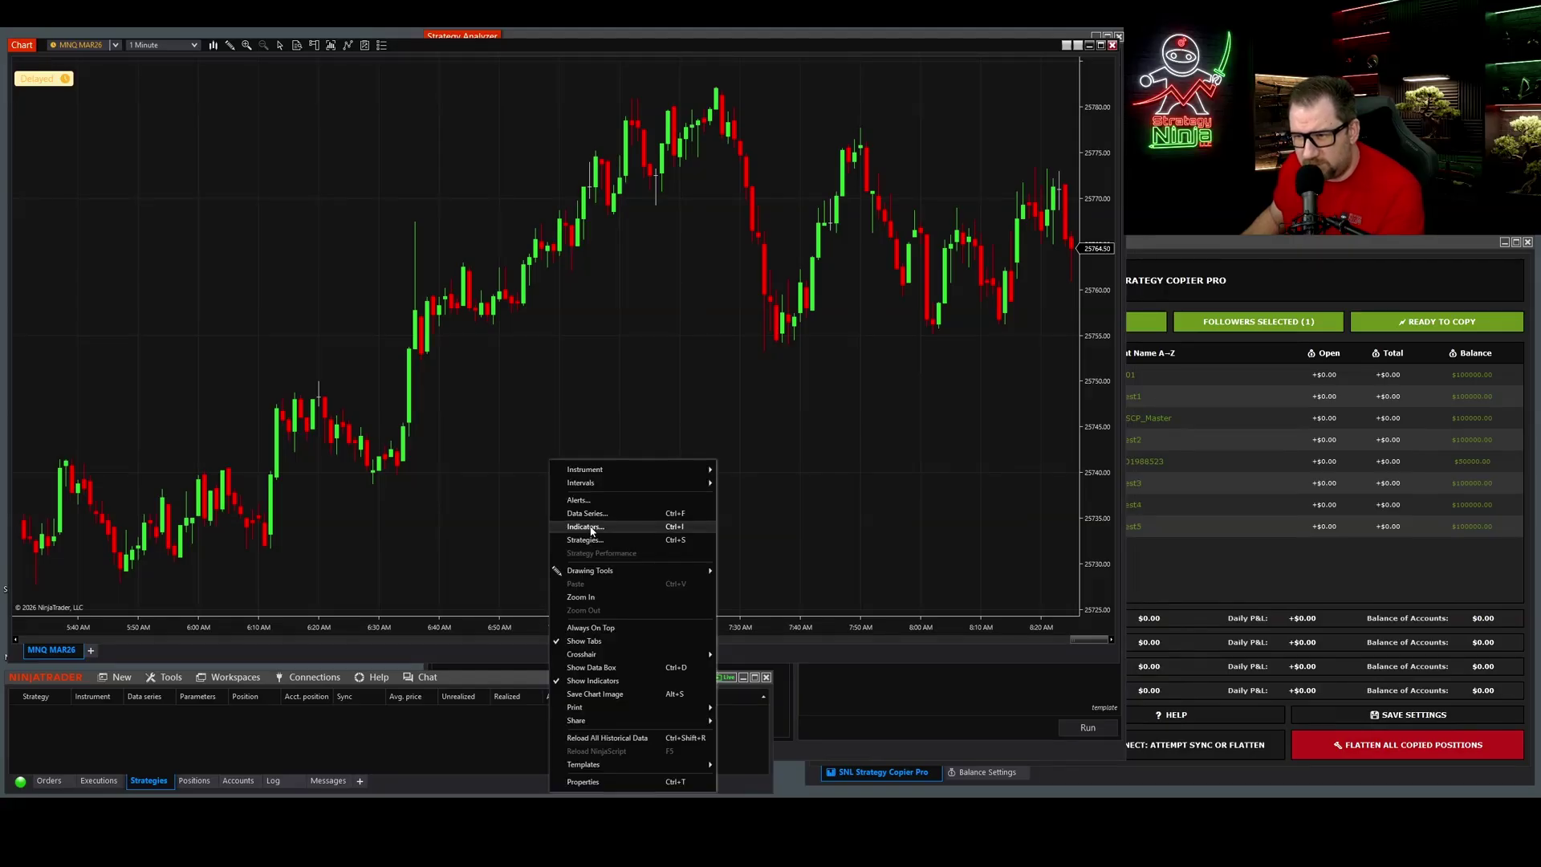
pyautogui.rightClick(513, 416)
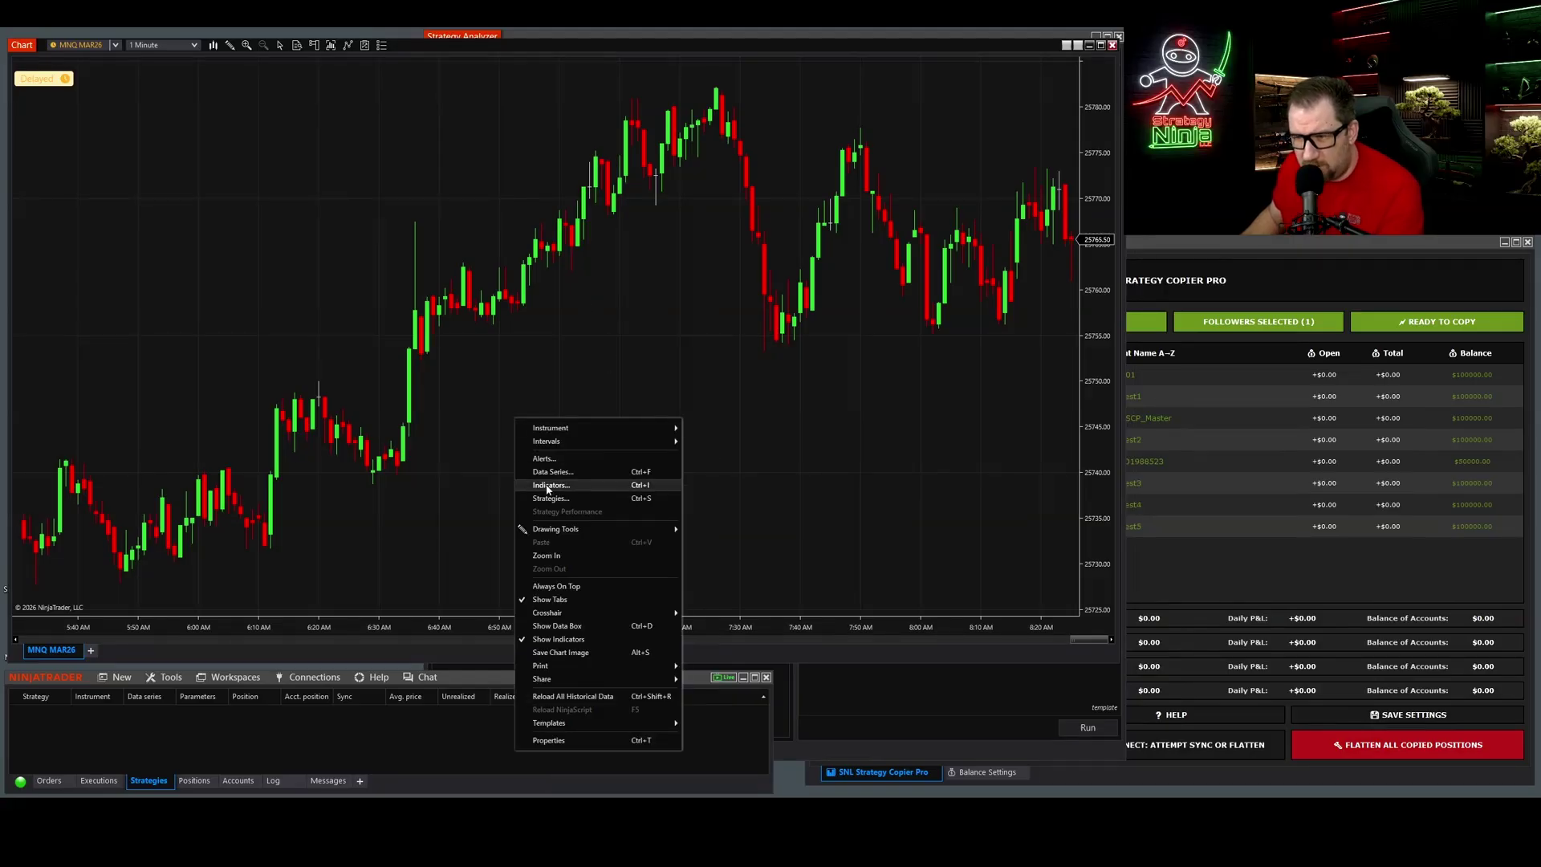
pyautogui.click(549, 485)
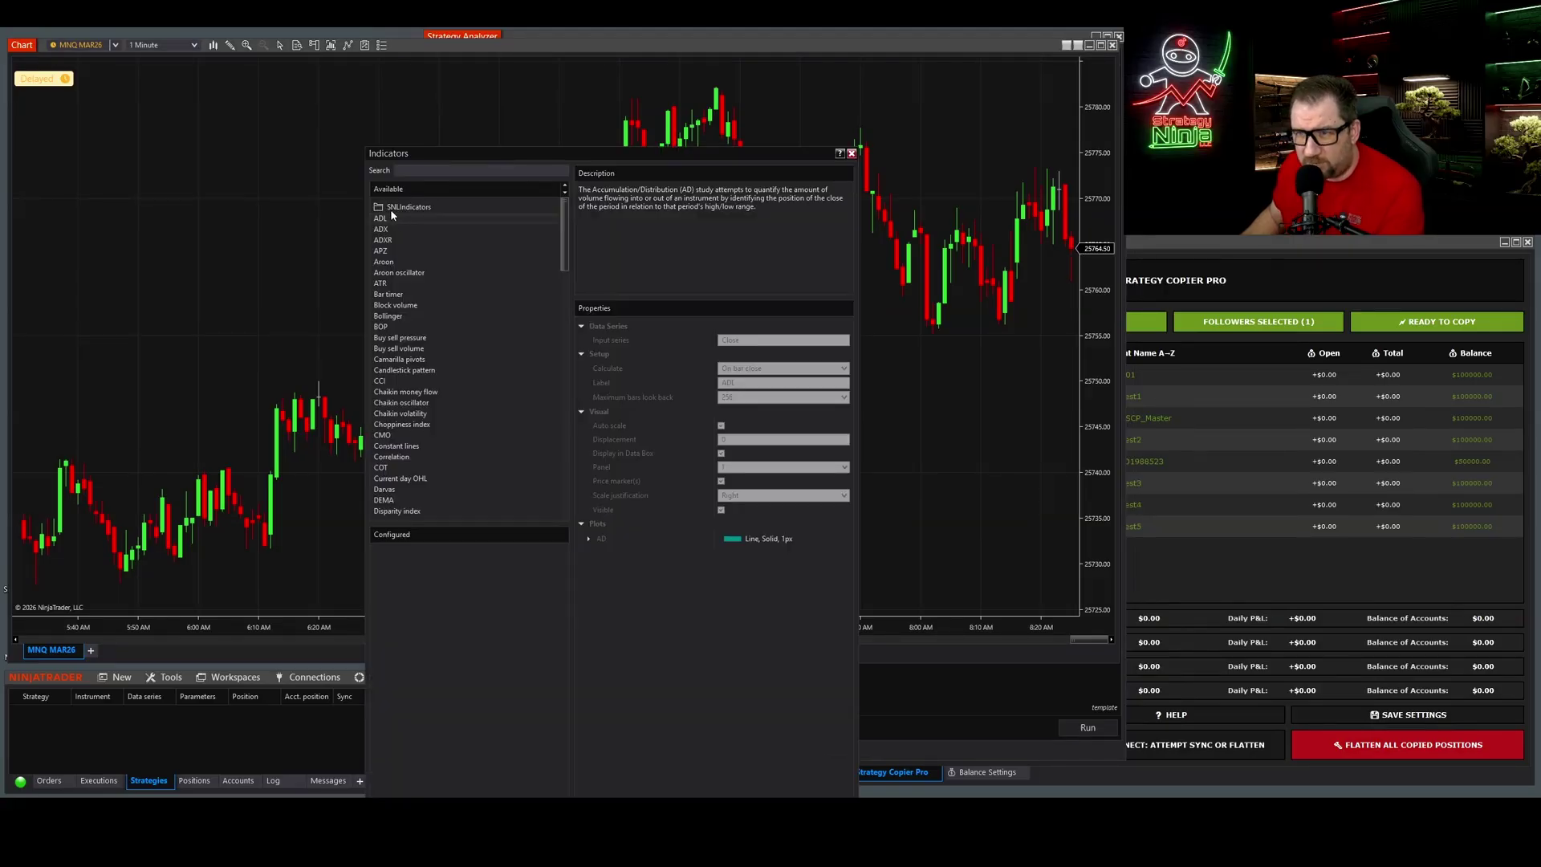
pyautogui.click(412, 207)
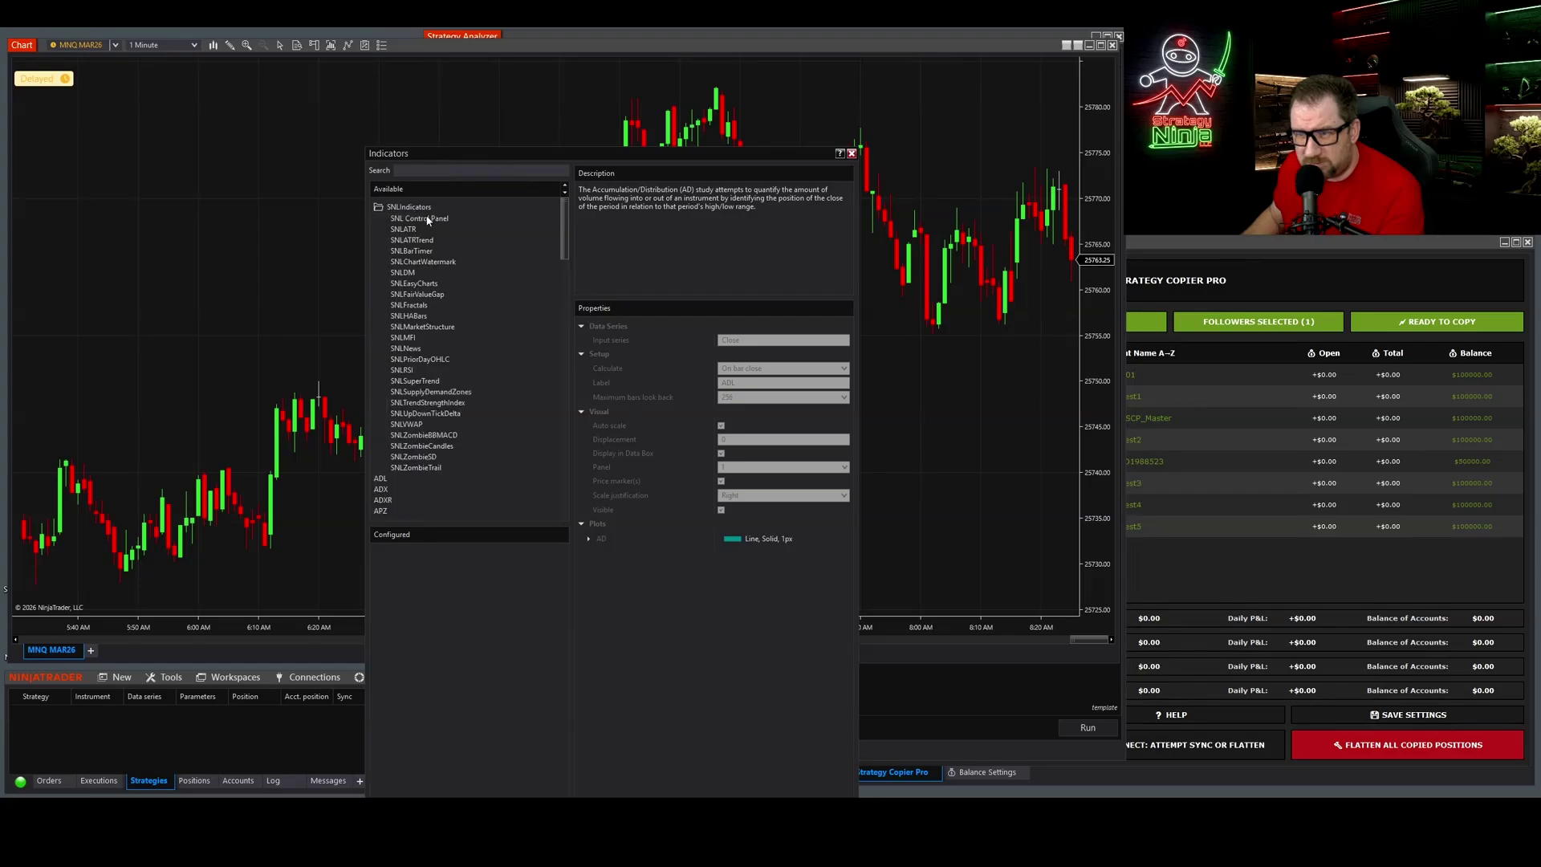
pyautogui.click(422, 220)
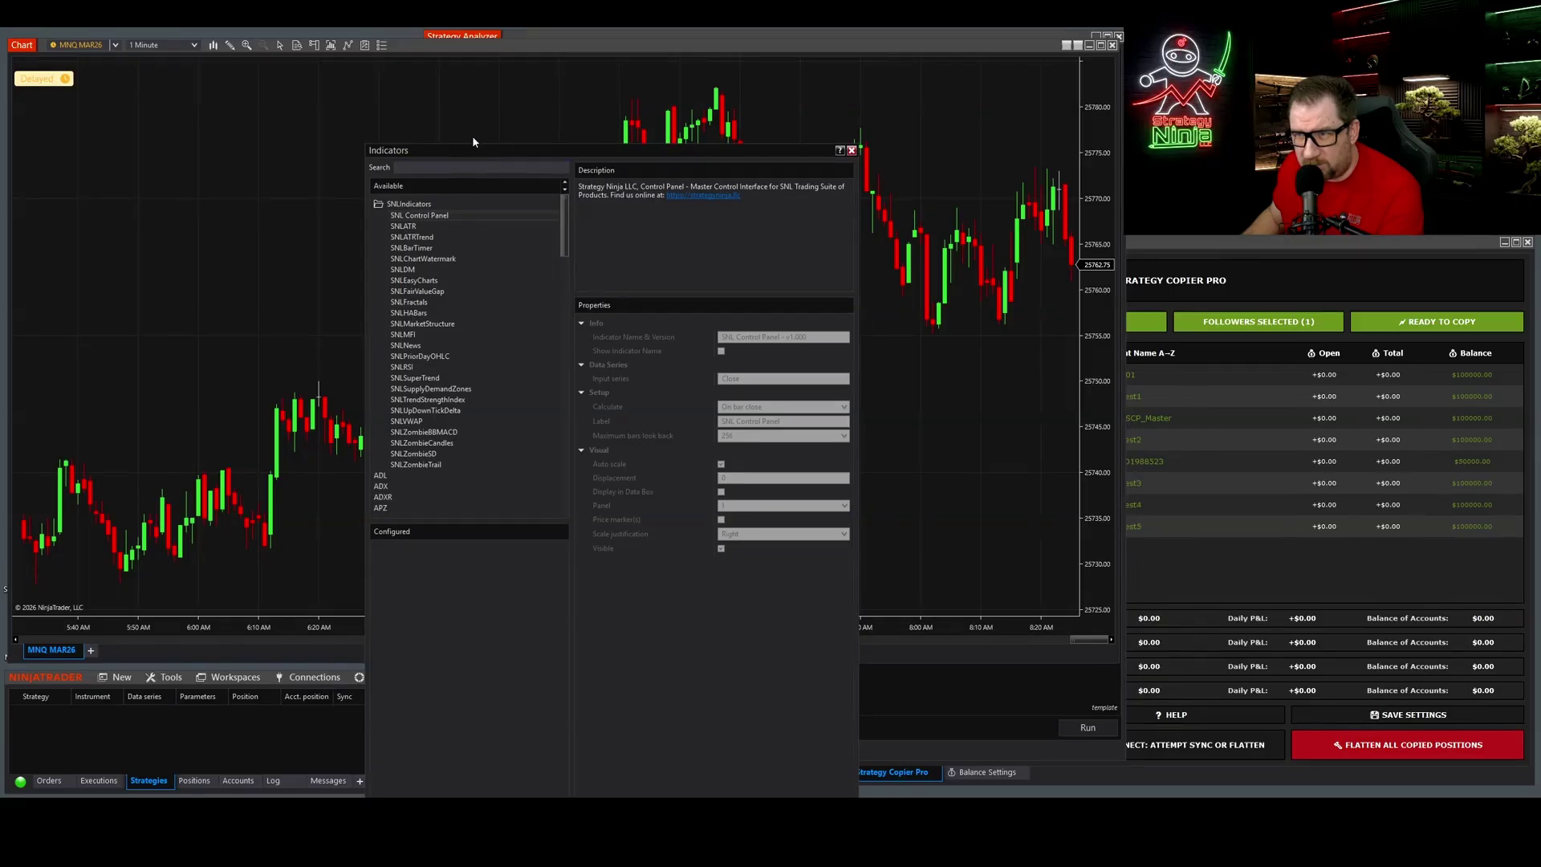
pyautogui.moveTo(472, 152); pyautogui.dragTo(476, 62)
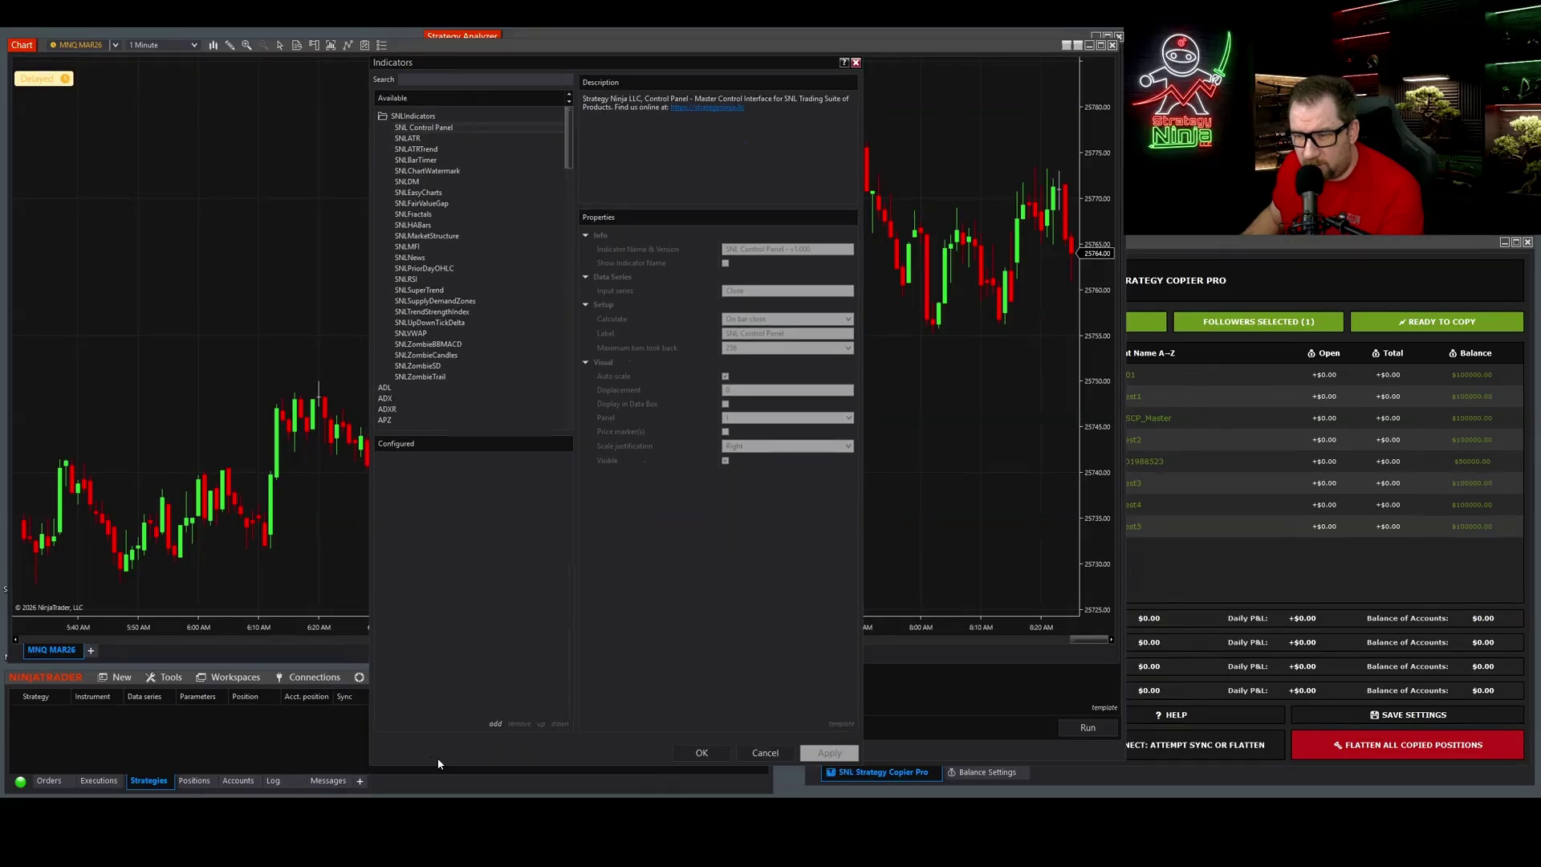
pyautogui.click(497, 724)
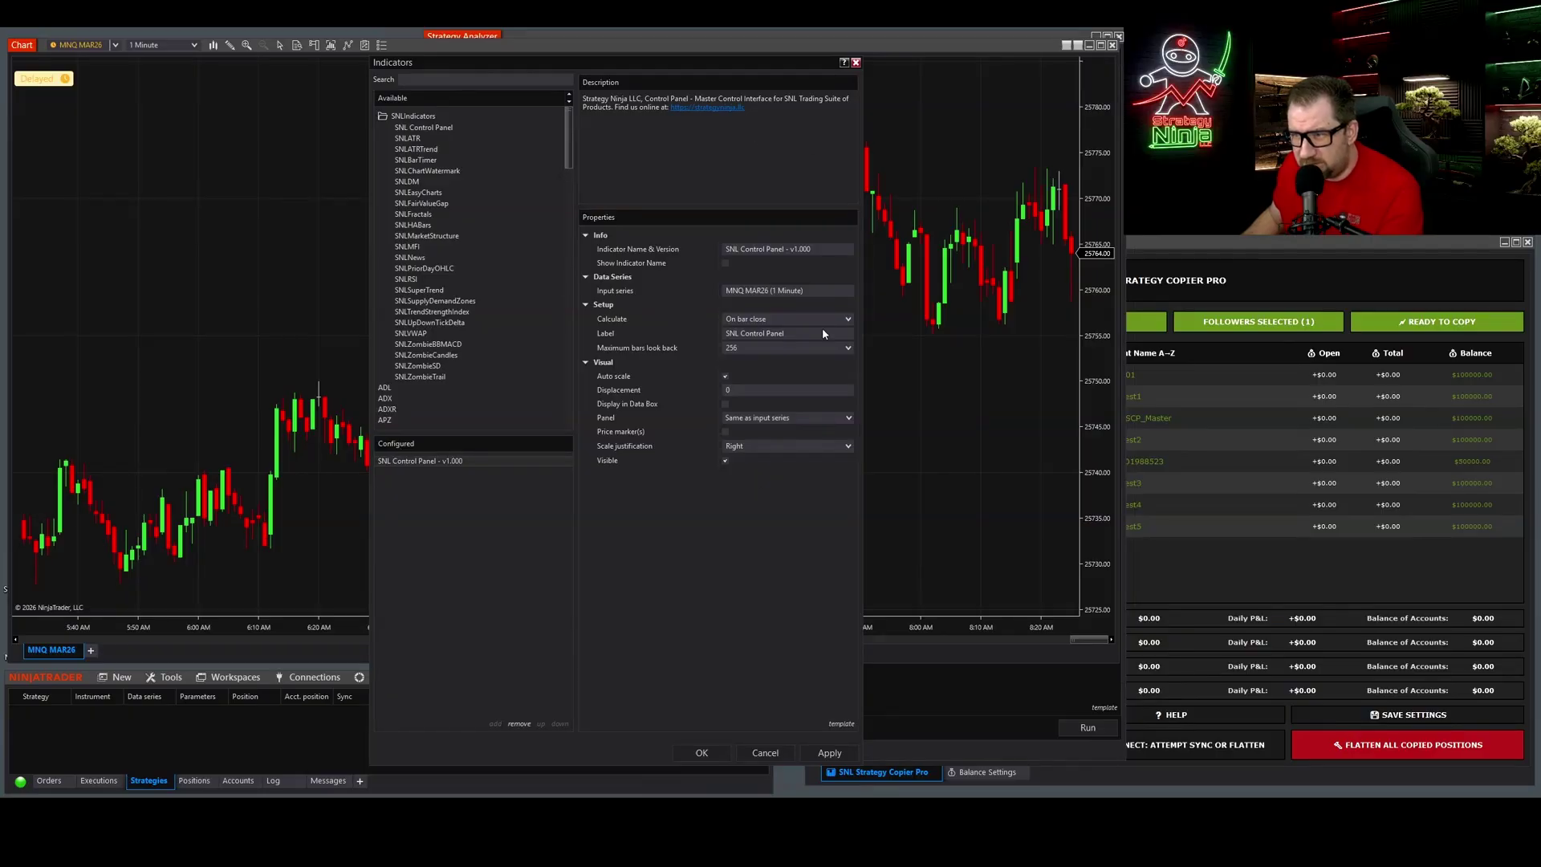
pyautogui.click(829, 753)
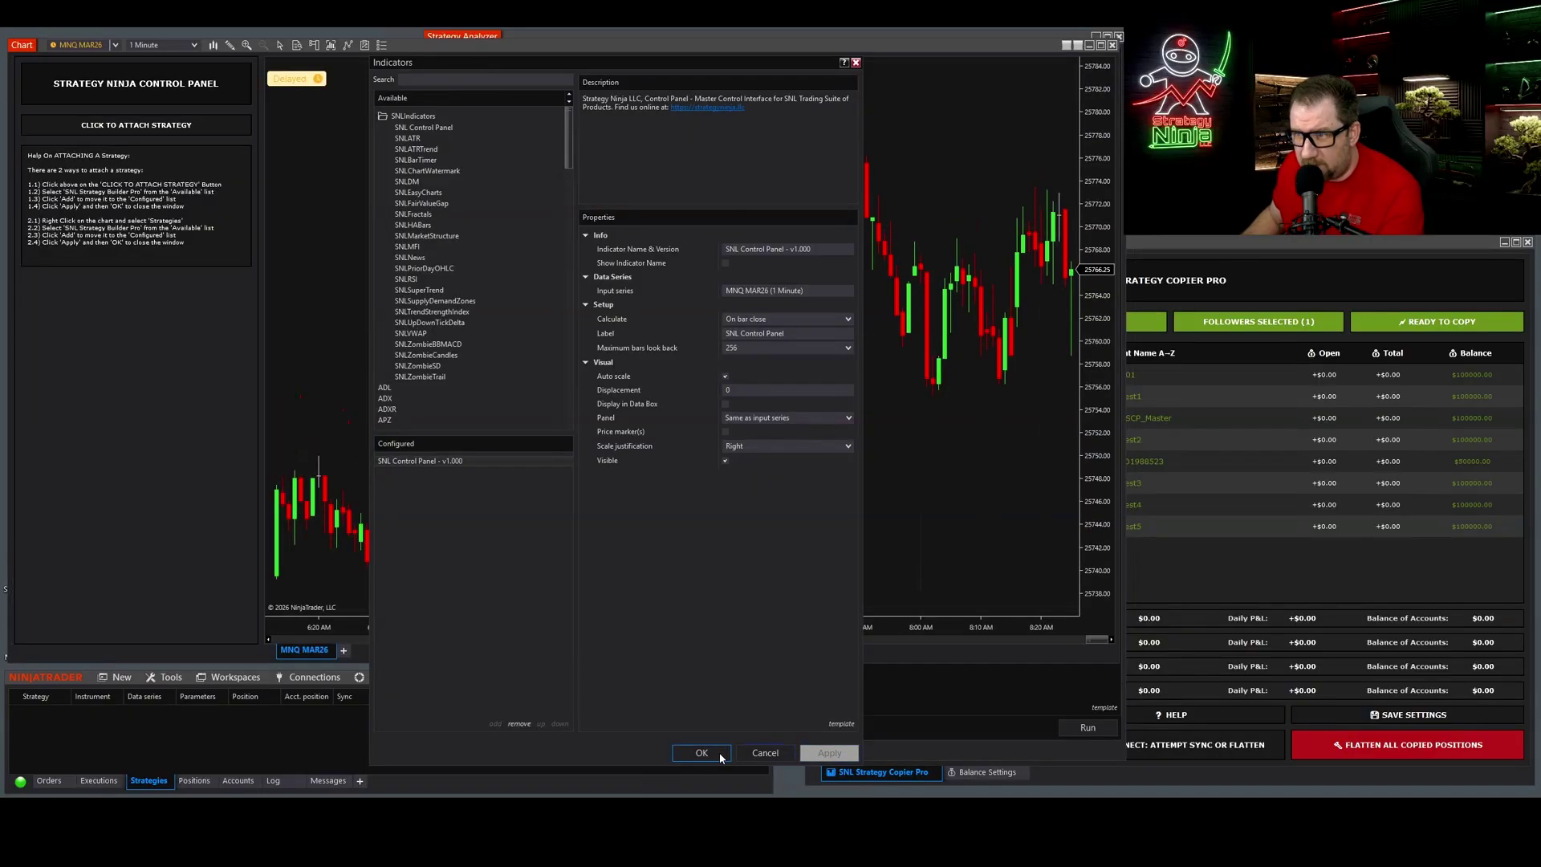
pyautogui.click(719, 753)
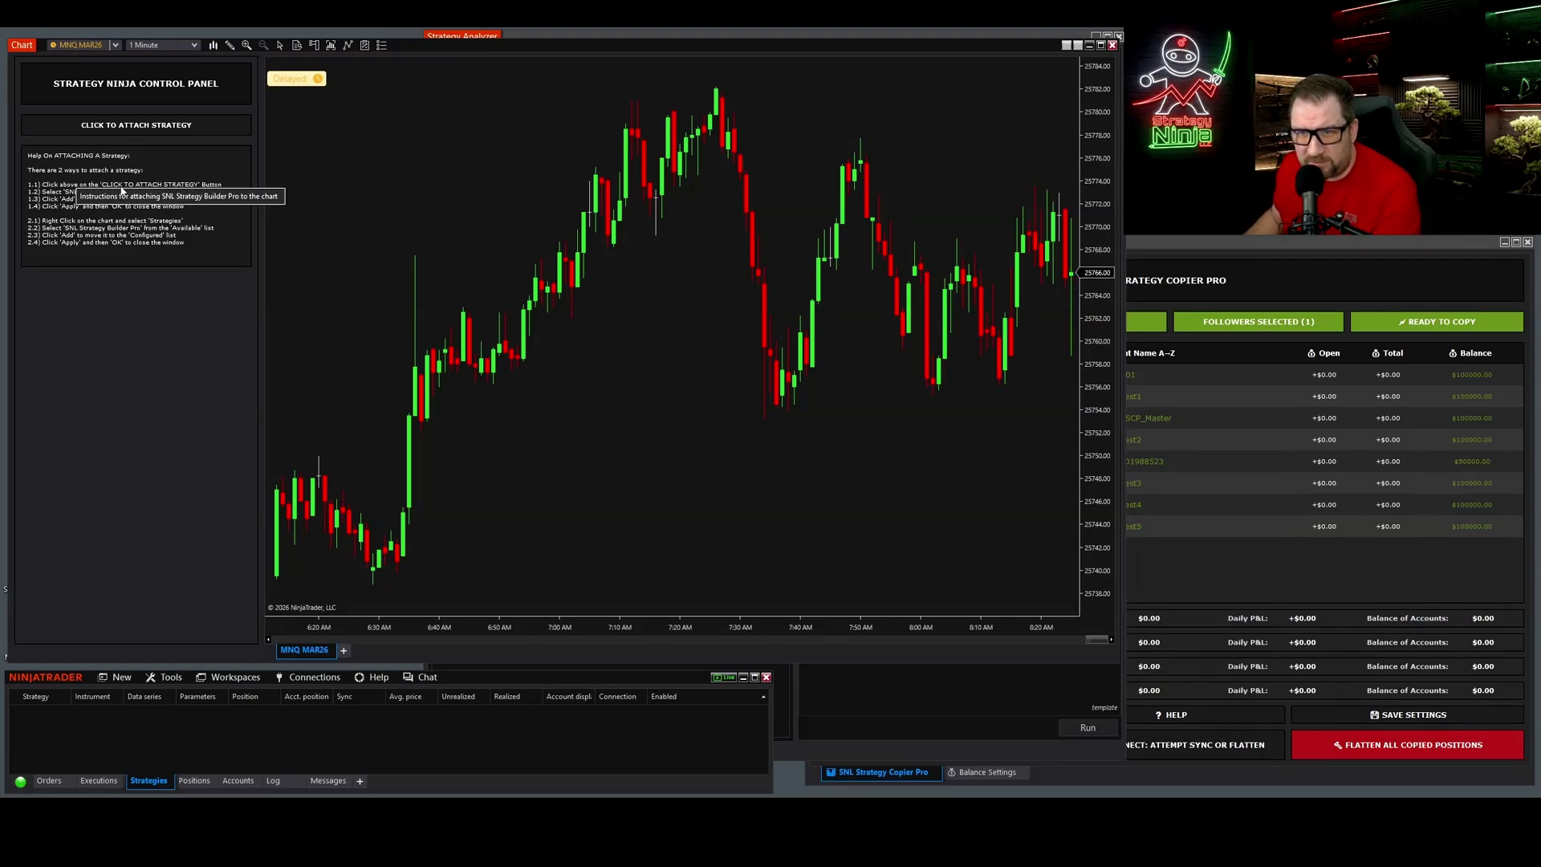
# - Start attaching a strategy from the Strategy Ninja Control Panel and add SNLStrategyBuilderPro to the configured strategies
pyautogui.click(154, 124)
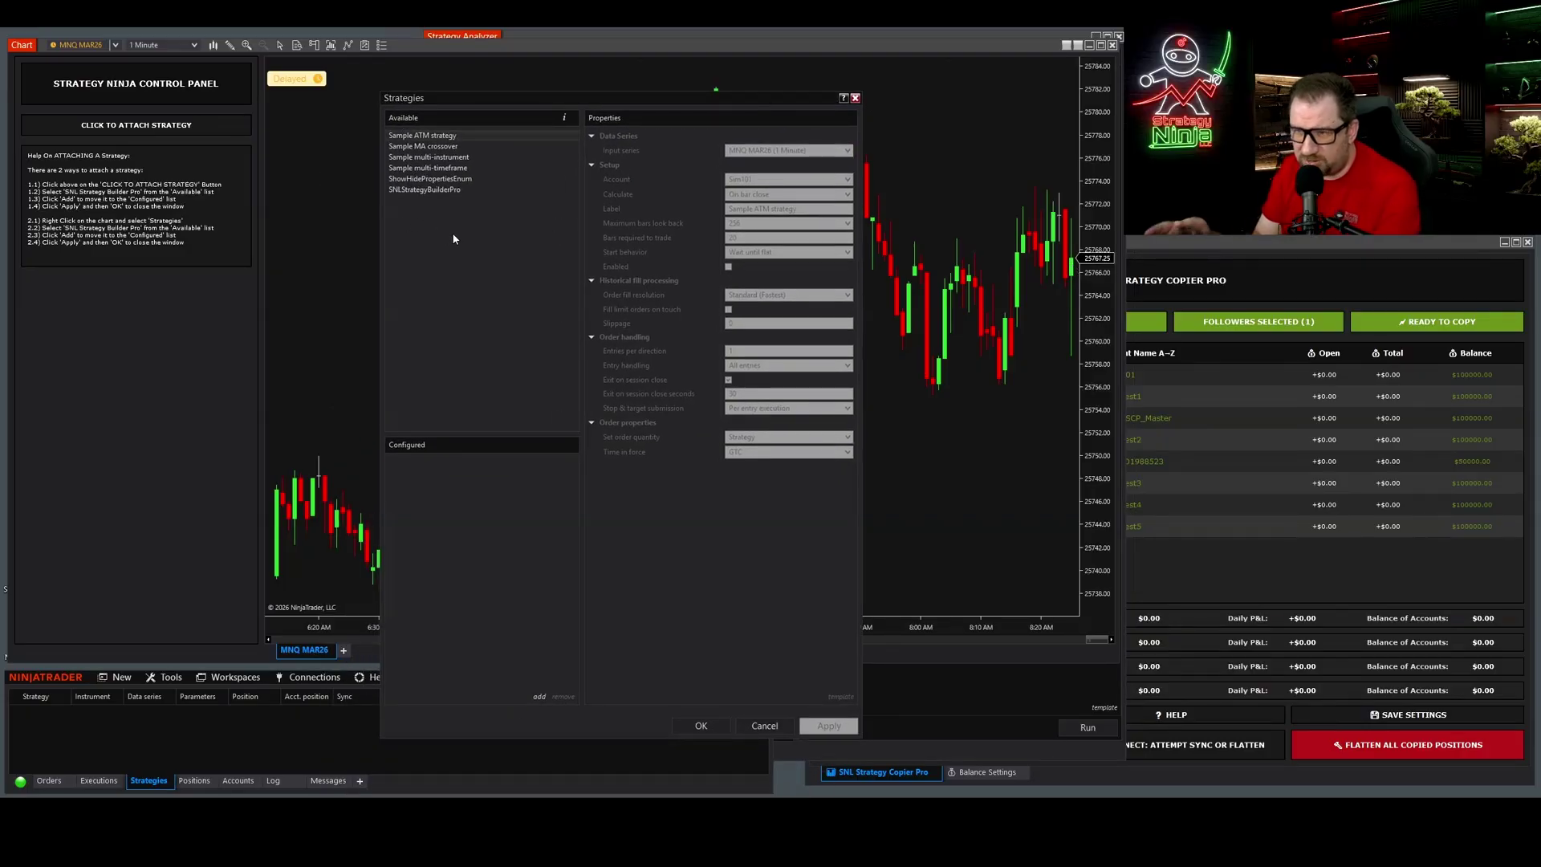
pyautogui.click(442, 190)
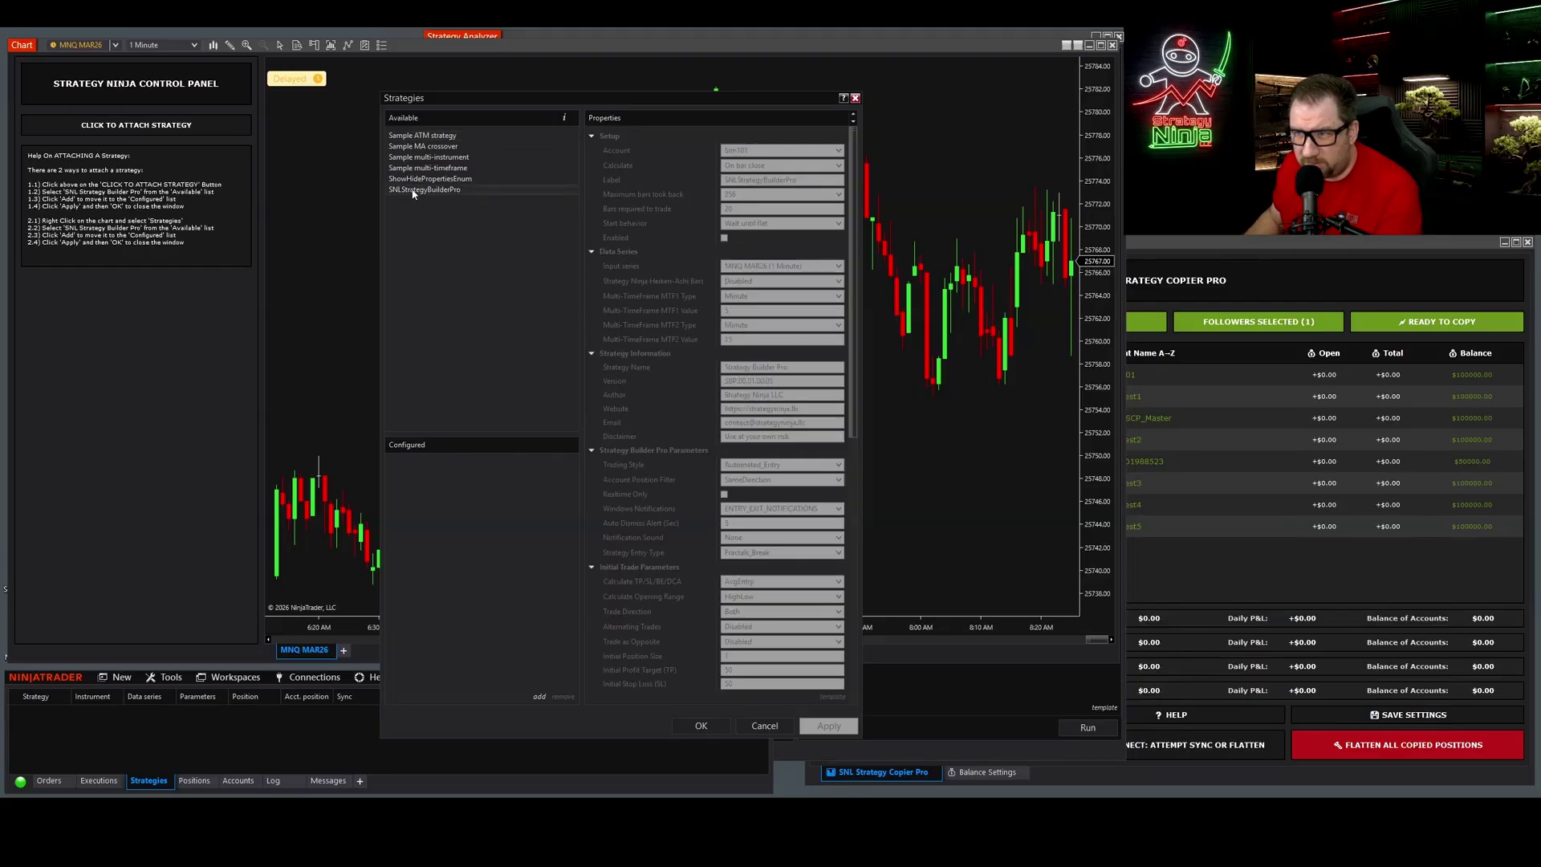
pyautogui.doubleClick(414, 191)
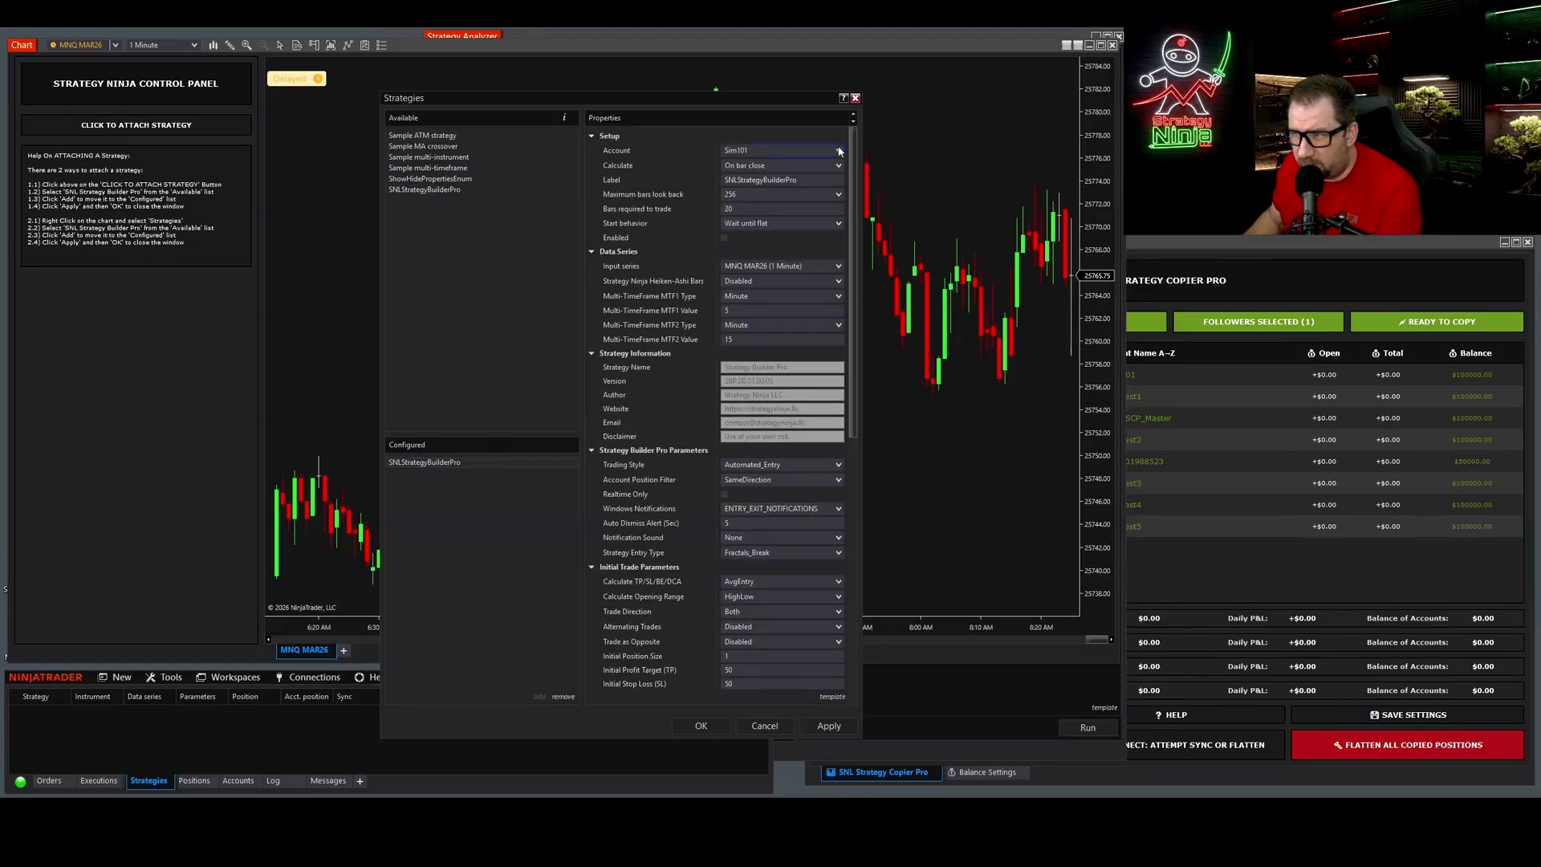
# - Look through the SNLStrategyBuilderPro parameters and its Strategy Entry Type options, and cancel the strategy setup
pyautogui.moveTo(853, 250); pyautogui.dragTo(830, 94)
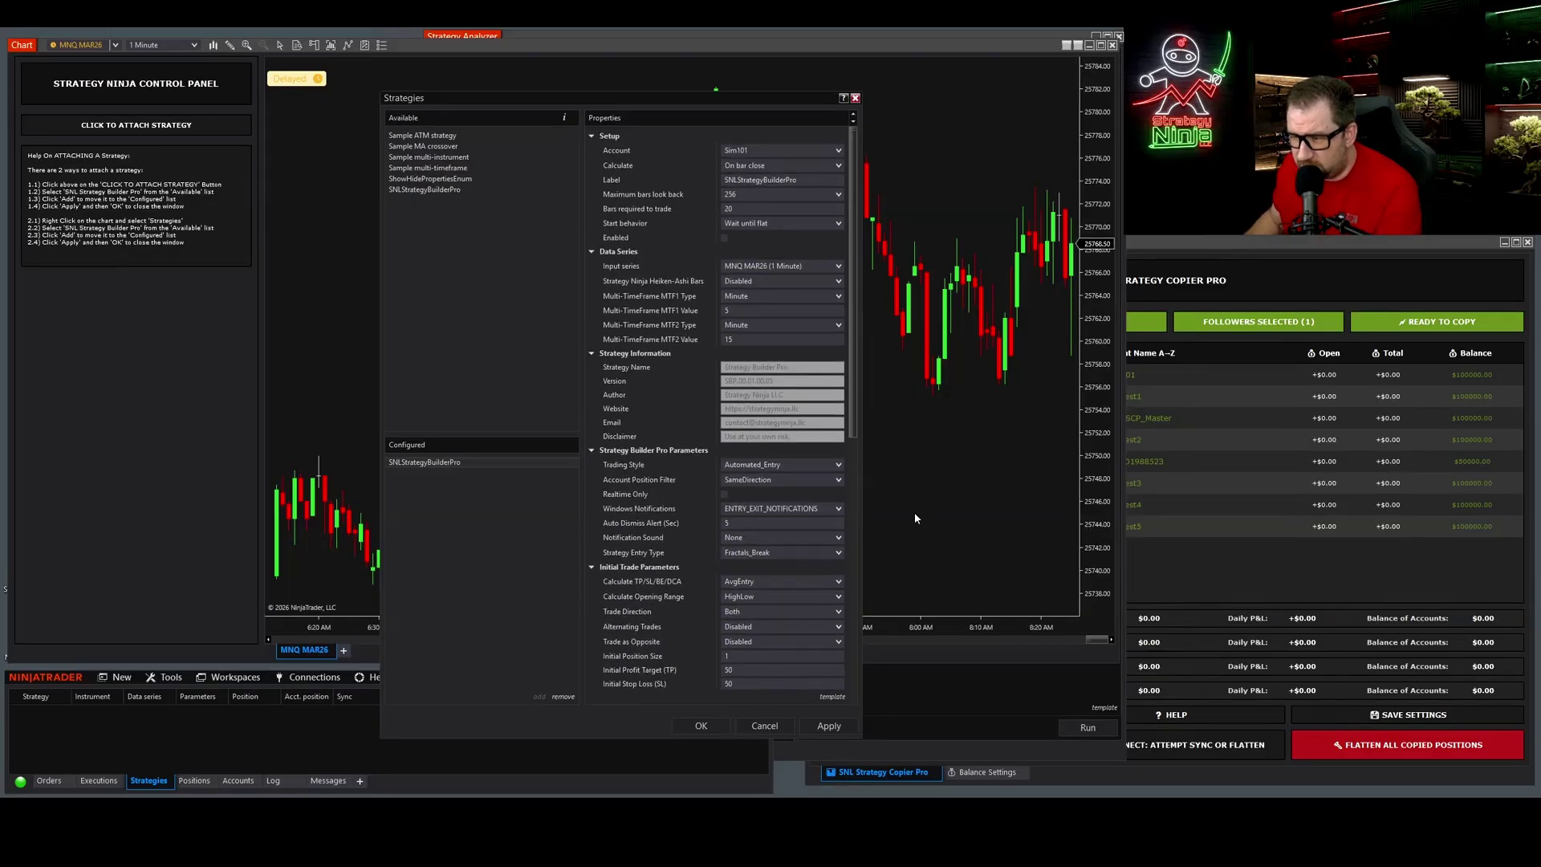
pyautogui.click(853, 518)
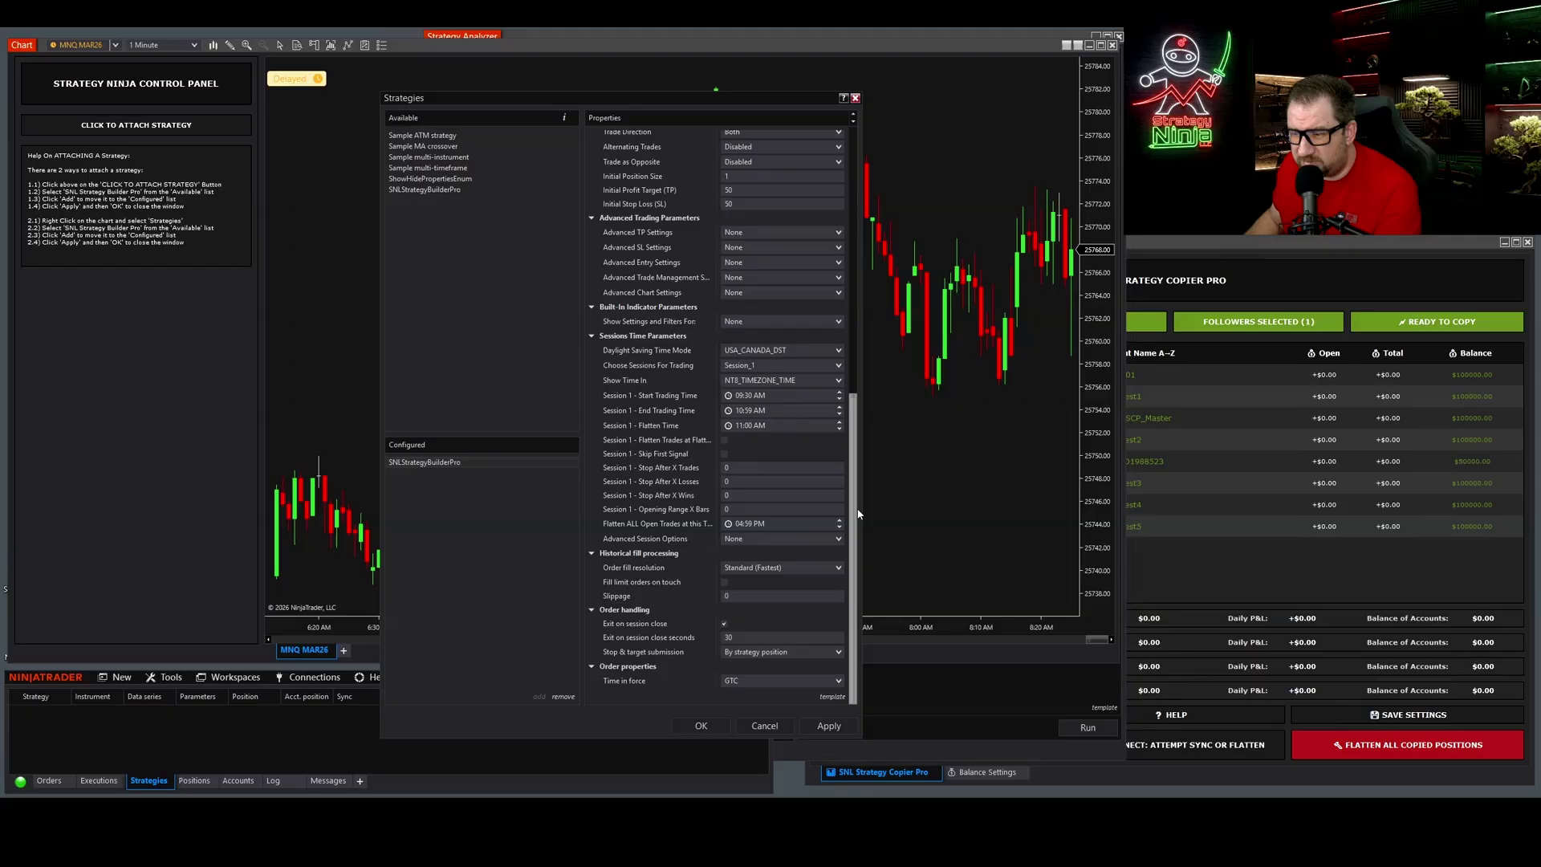
pyautogui.scroll(10, 640, 567)
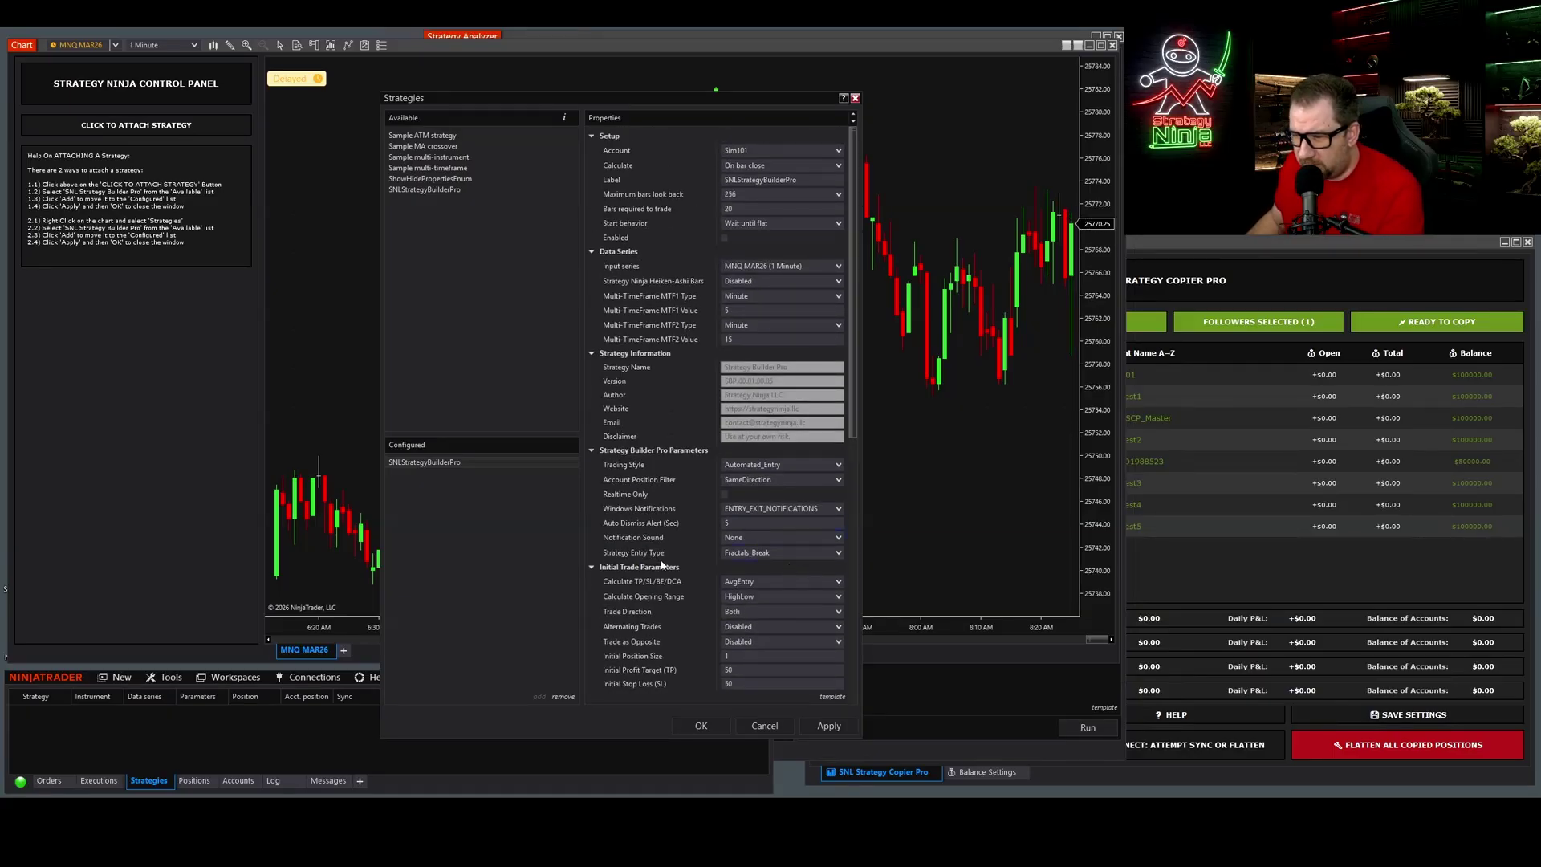
pyautogui.click(783, 553)
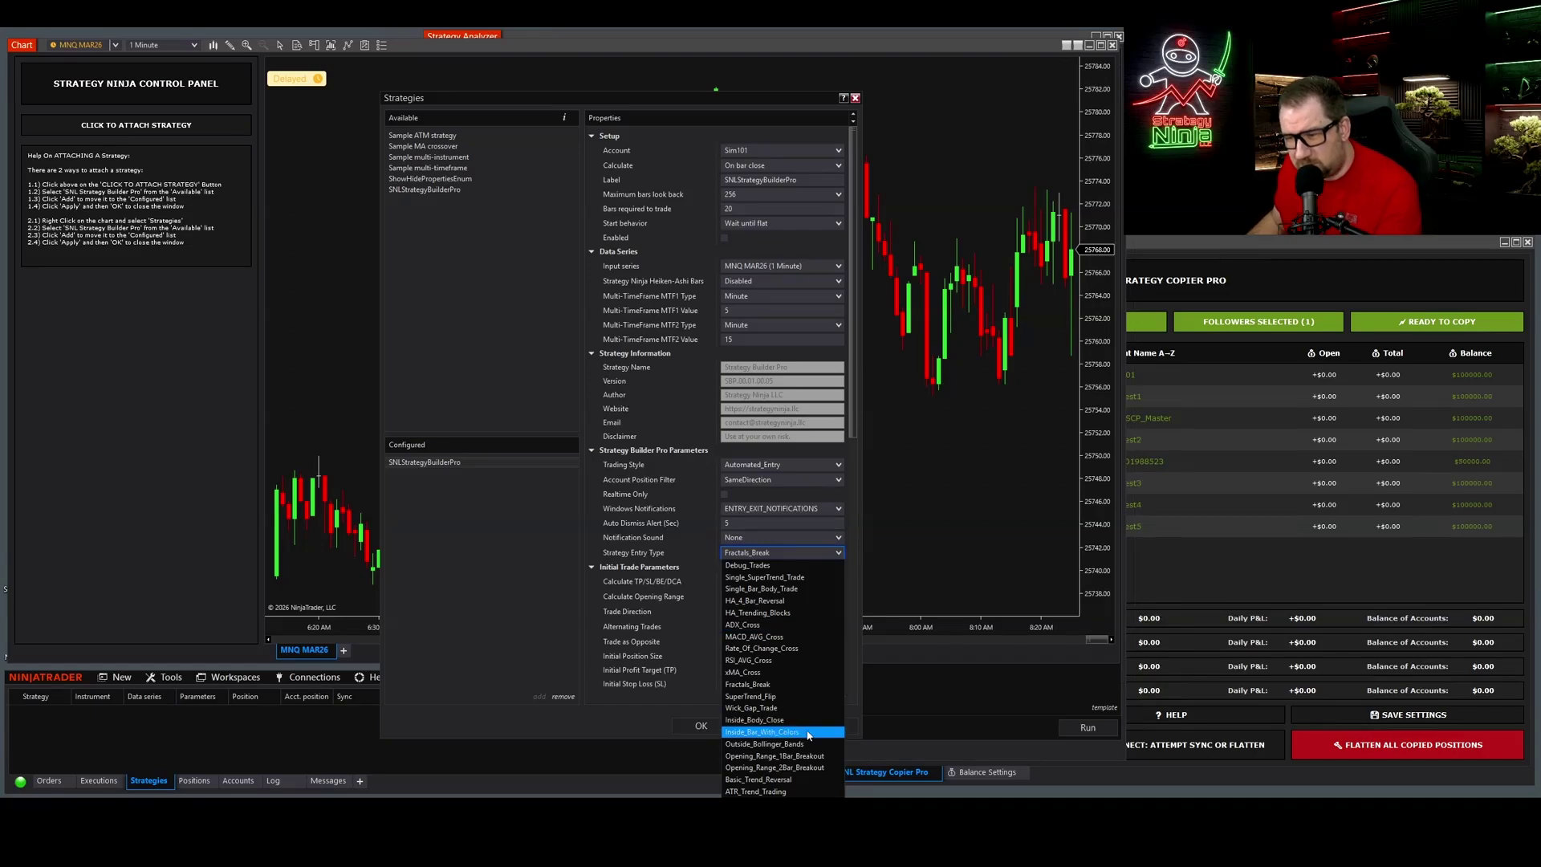
pyautogui.click(769, 554)
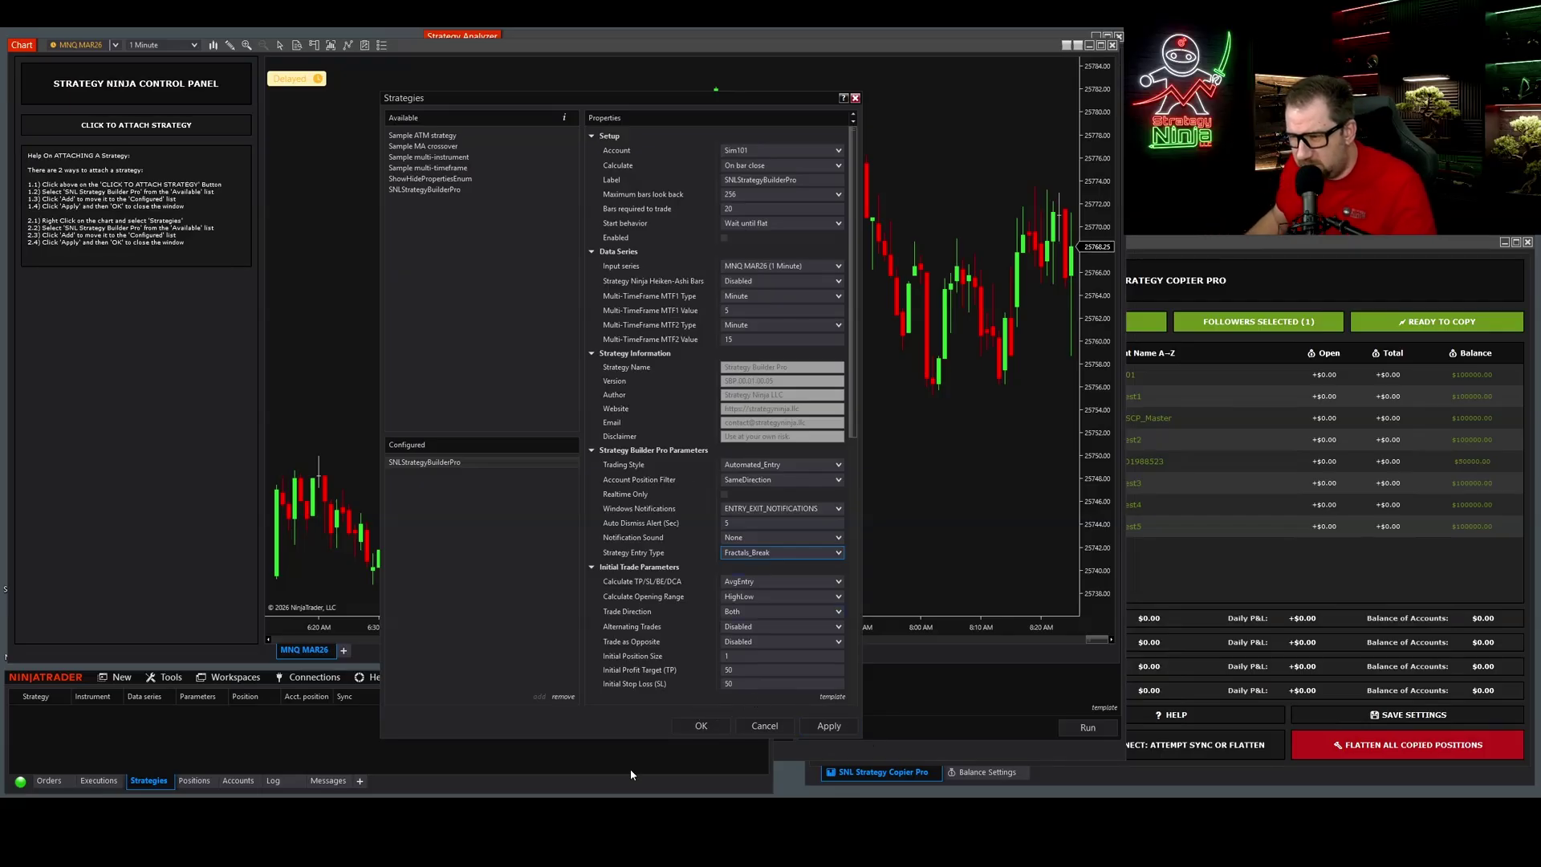
pyautogui.click(758, 727)
# - Bring up the Strategy Analyzer and choose SNLStrategyBuilderPro as the backtest strategy
pyautogui.click(999, 706)
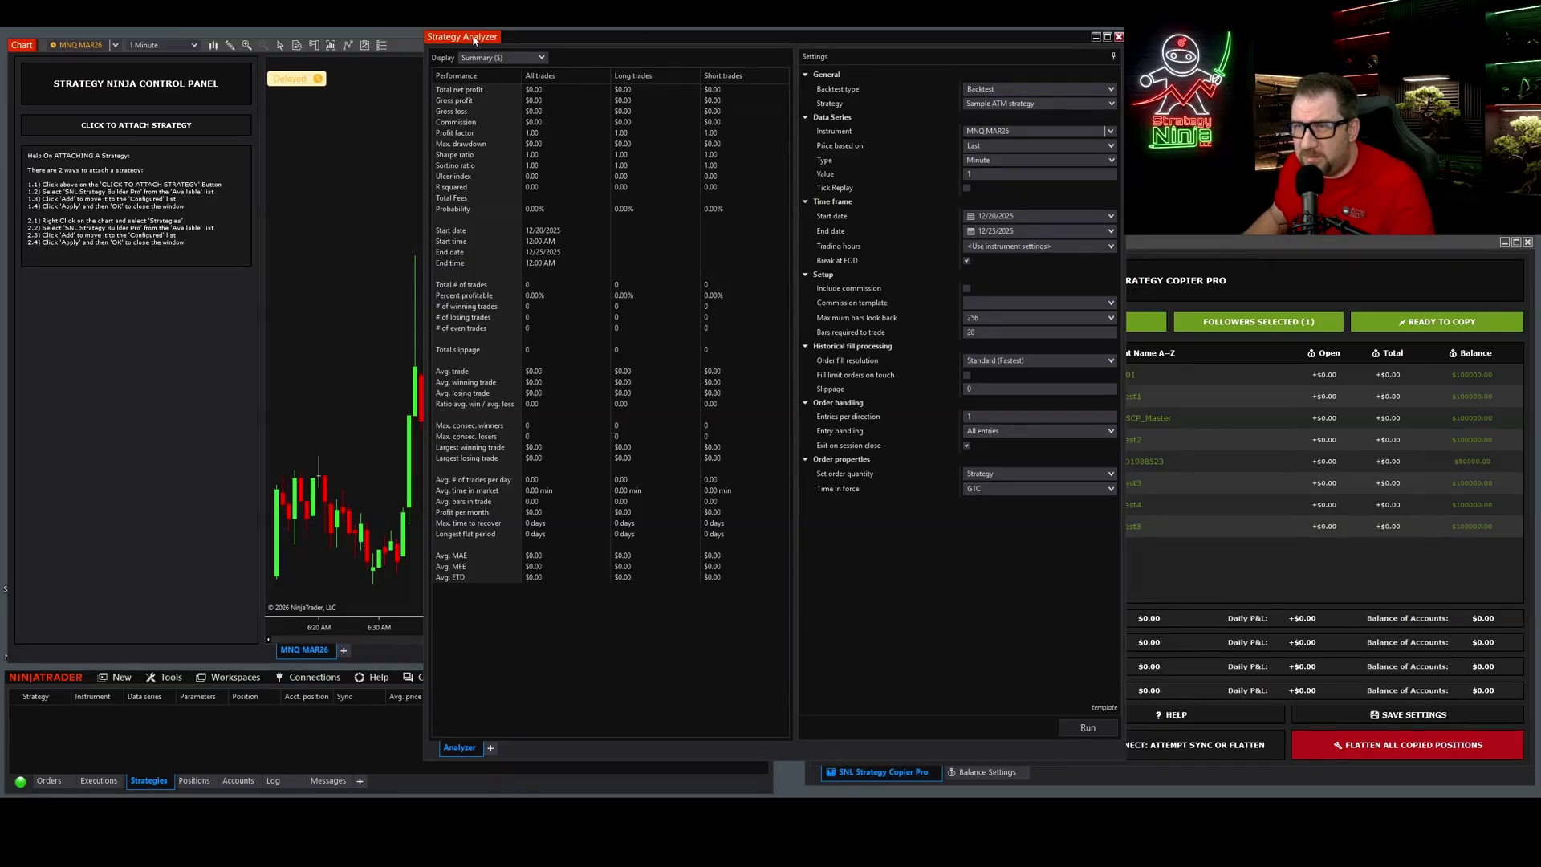
pyautogui.click(121, 678)
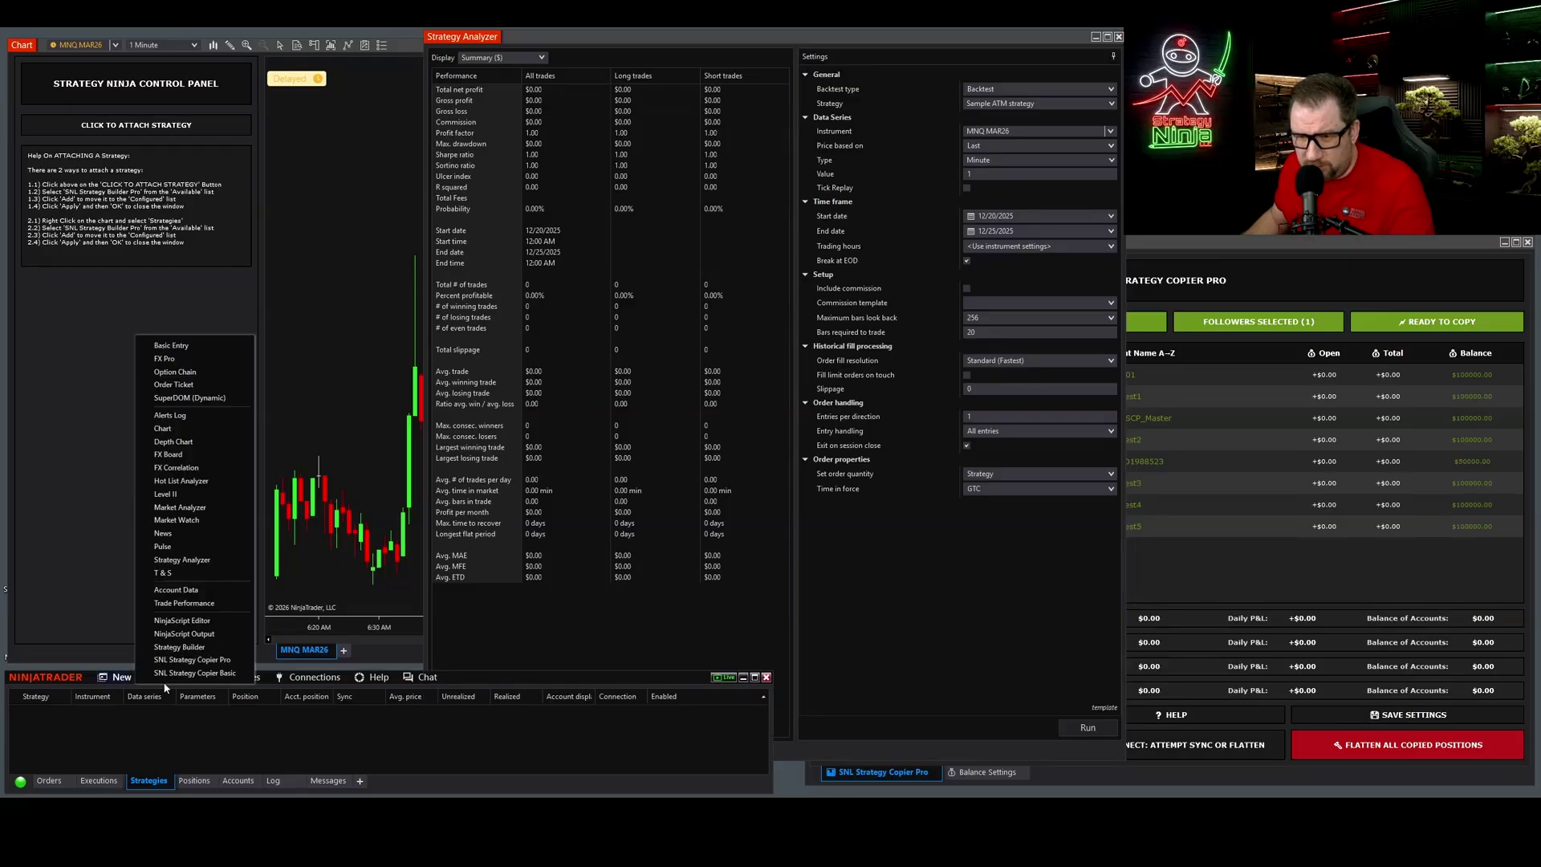
pyautogui.click(180, 560)
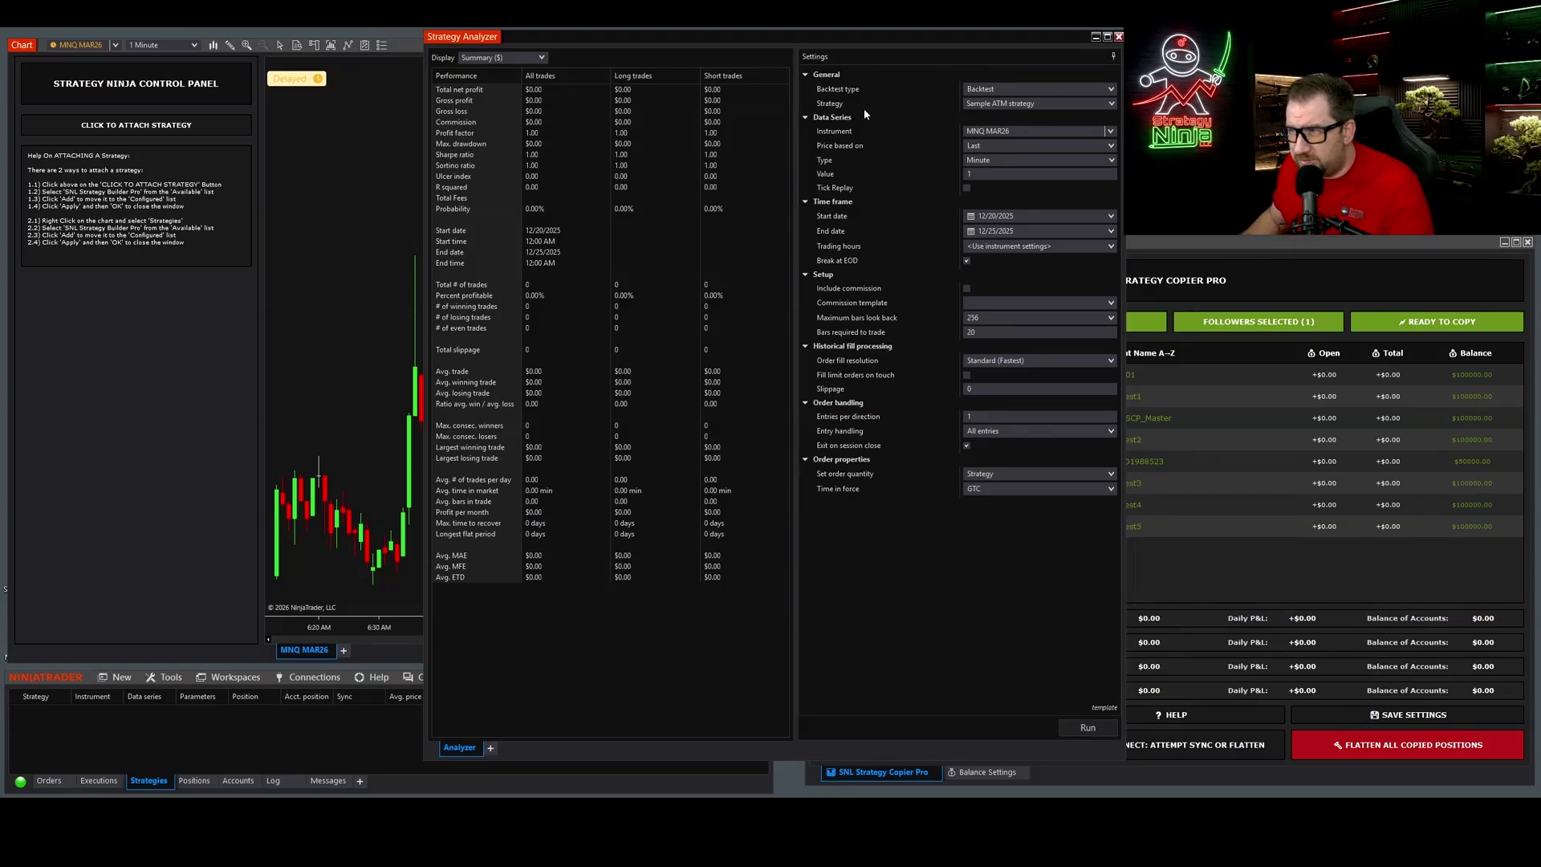
pyautogui.click(1028, 105)
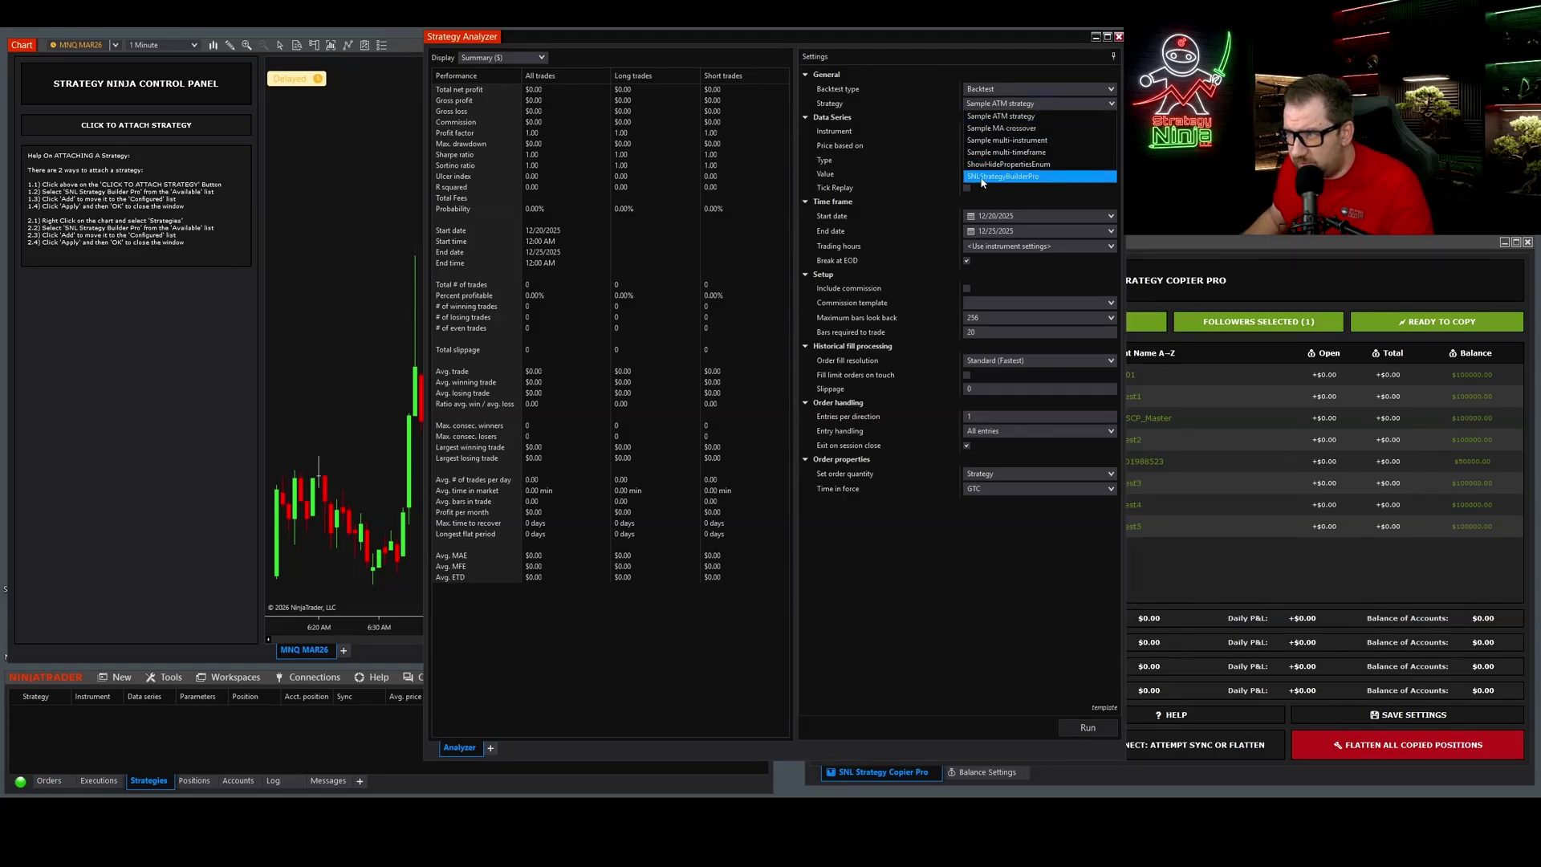
pyautogui.click(1037, 177)
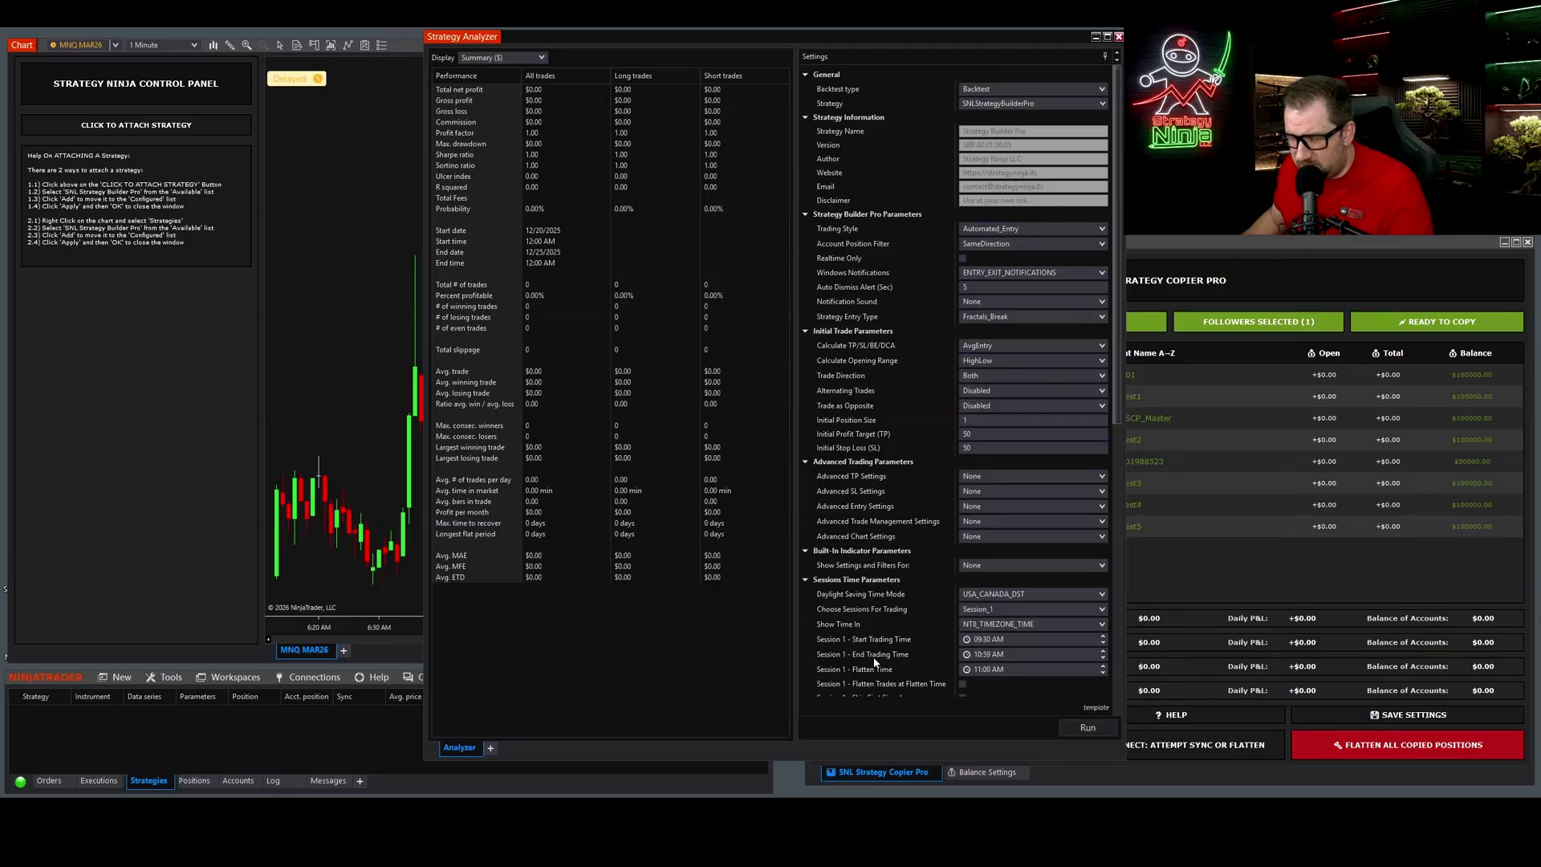
pyautogui.scroll(-10, 1011, 622)
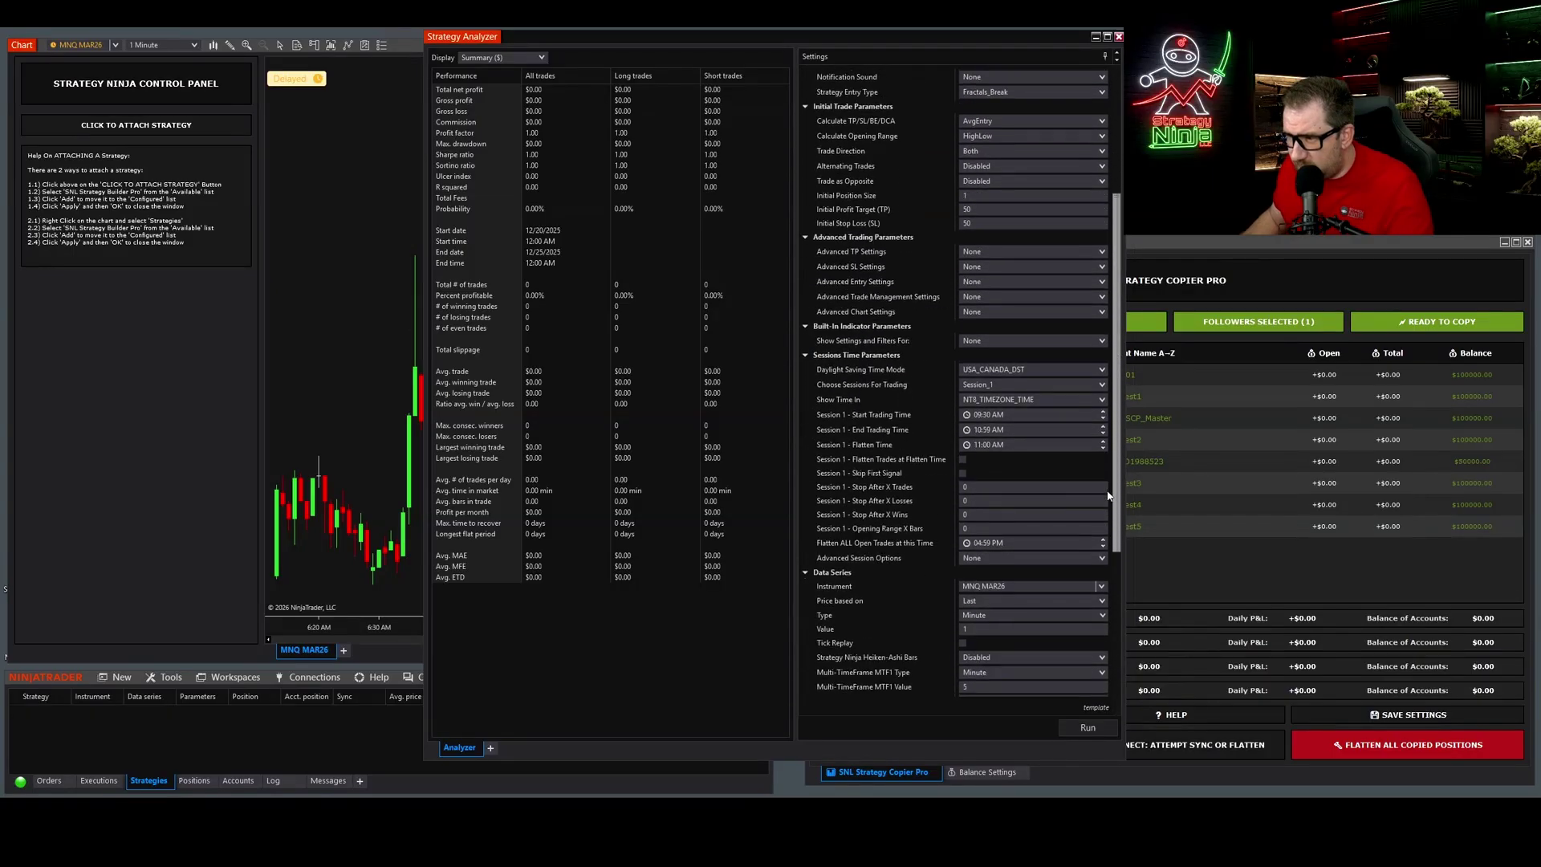
pyautogui.scroll(10, 1098, 624)
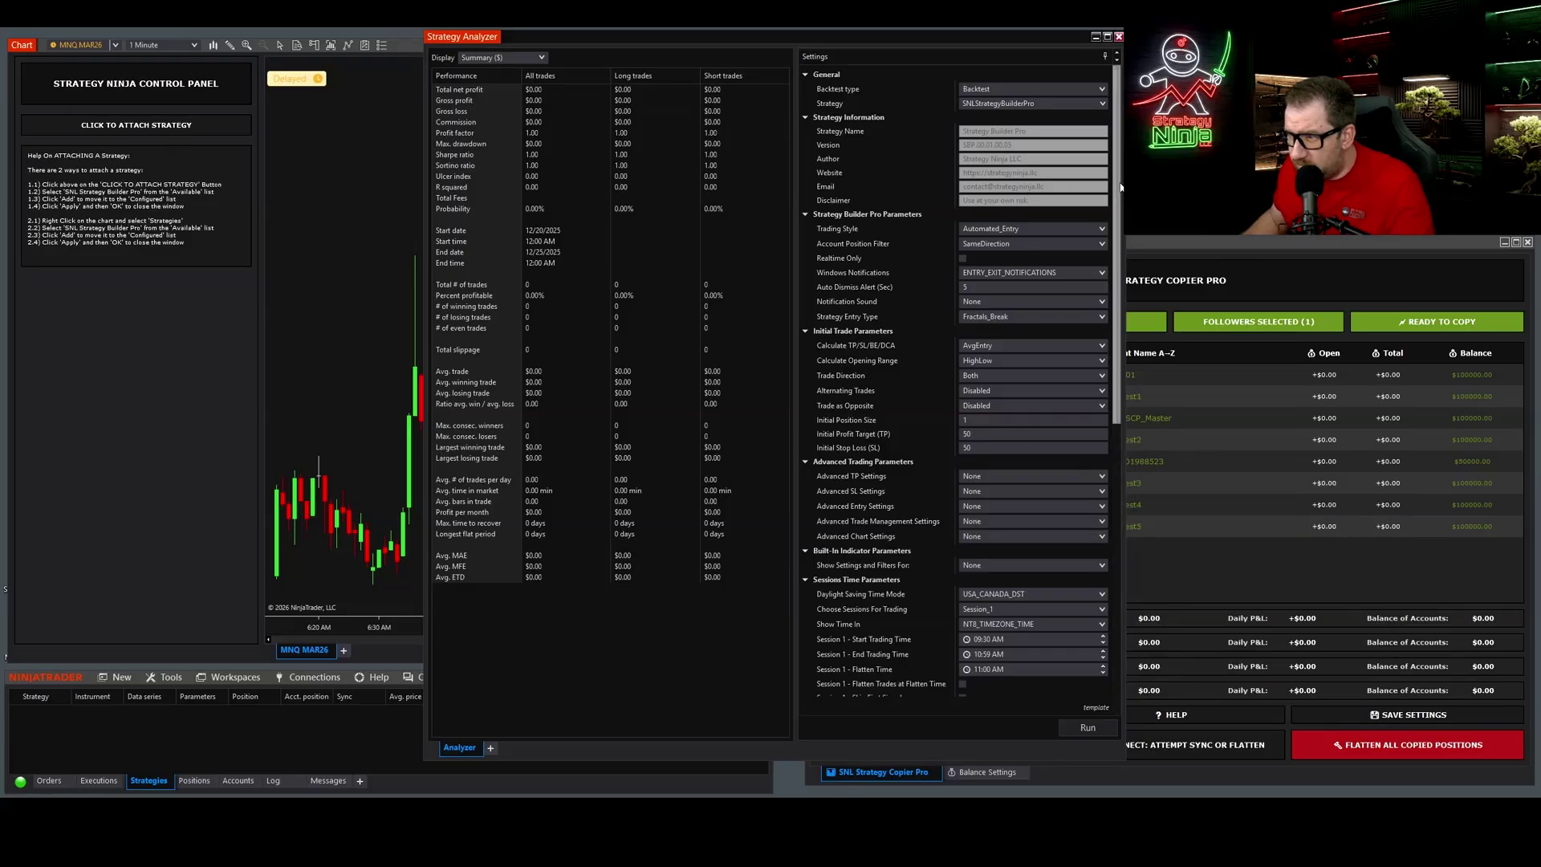
pyautogui.moveTo(1117, 228); pyautogui.dragTo(1122, 179)
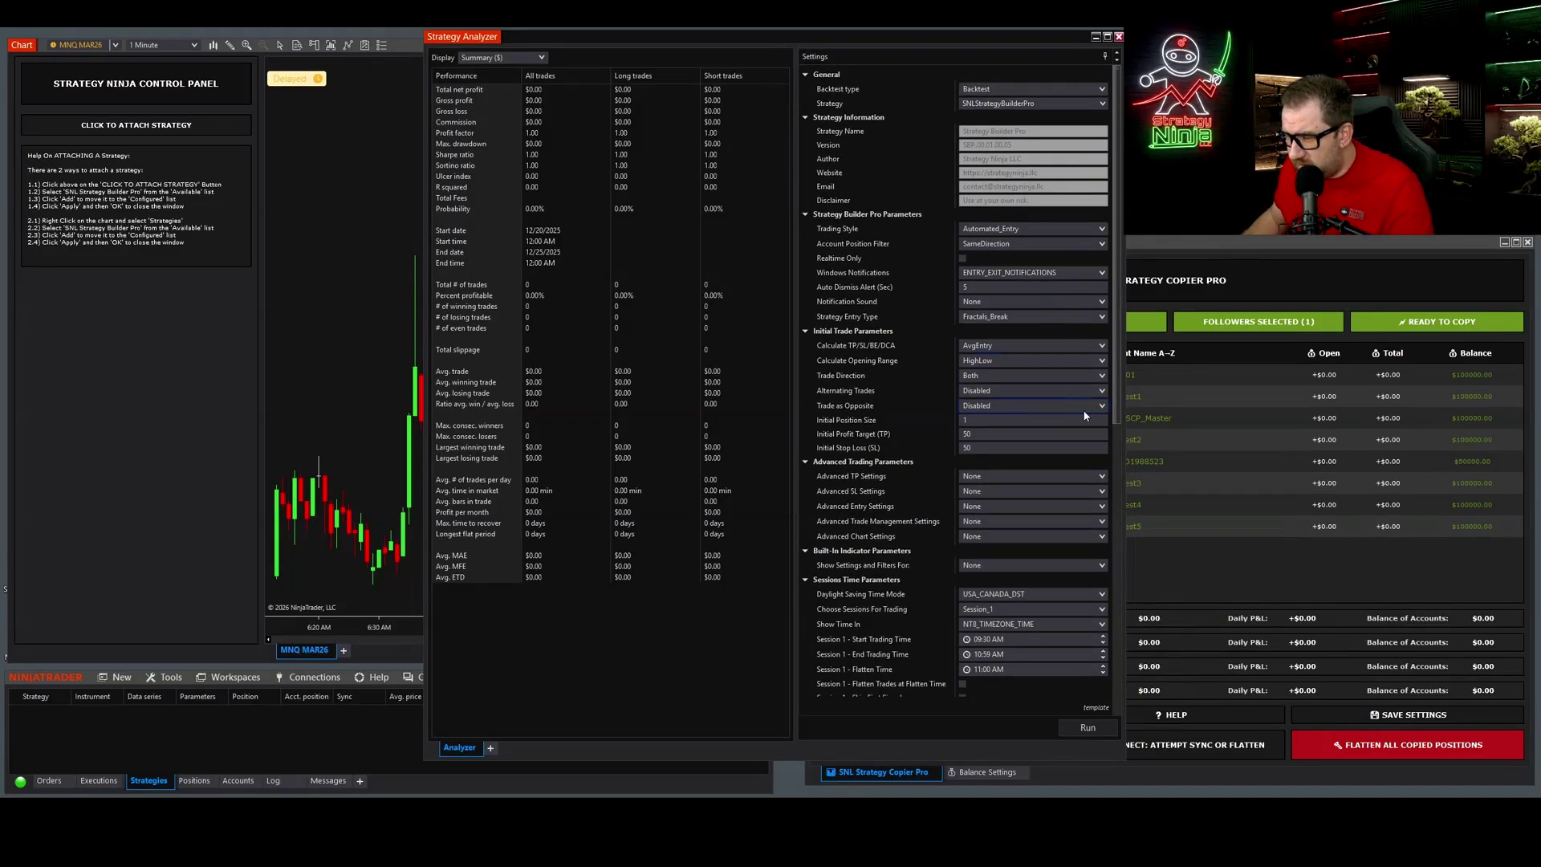
# - Switch to Discord and open the honorable-mentions channel under Community Strategies on the Strategy Ninja LLC server
pyautogui.hotkey('alt', 'Tab')
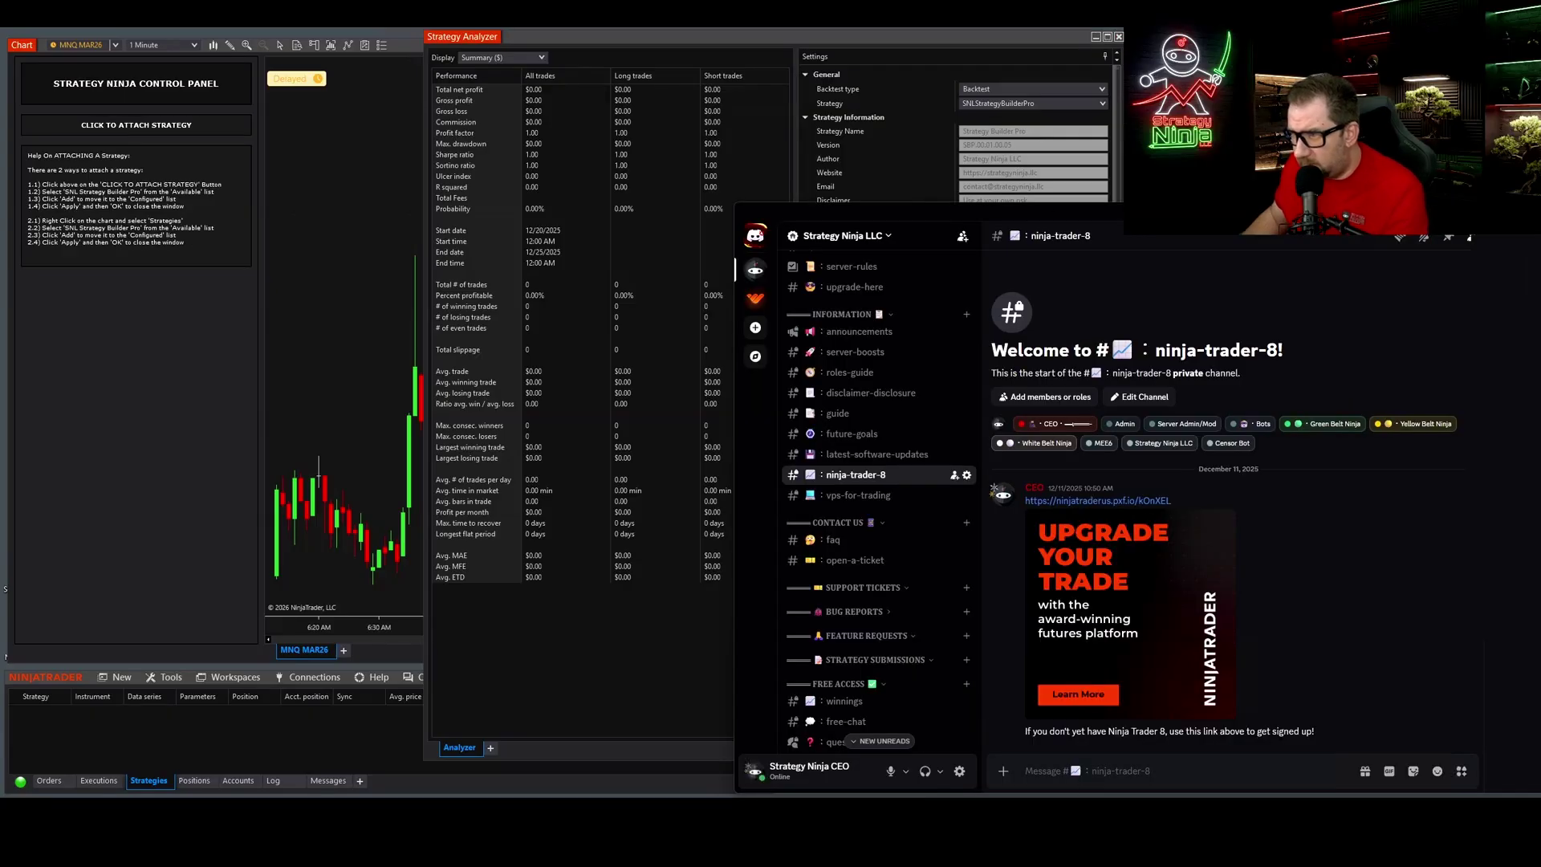
pyautogui.moveTo(1204, 212)
pyautogui.mouseDown()
pyautogui.moveTo(1184, 192)
pyautogui.moveTo(1206, 195)
pyautogui.mouseUp()
pyautogui.scroll(-6, 907, 590)
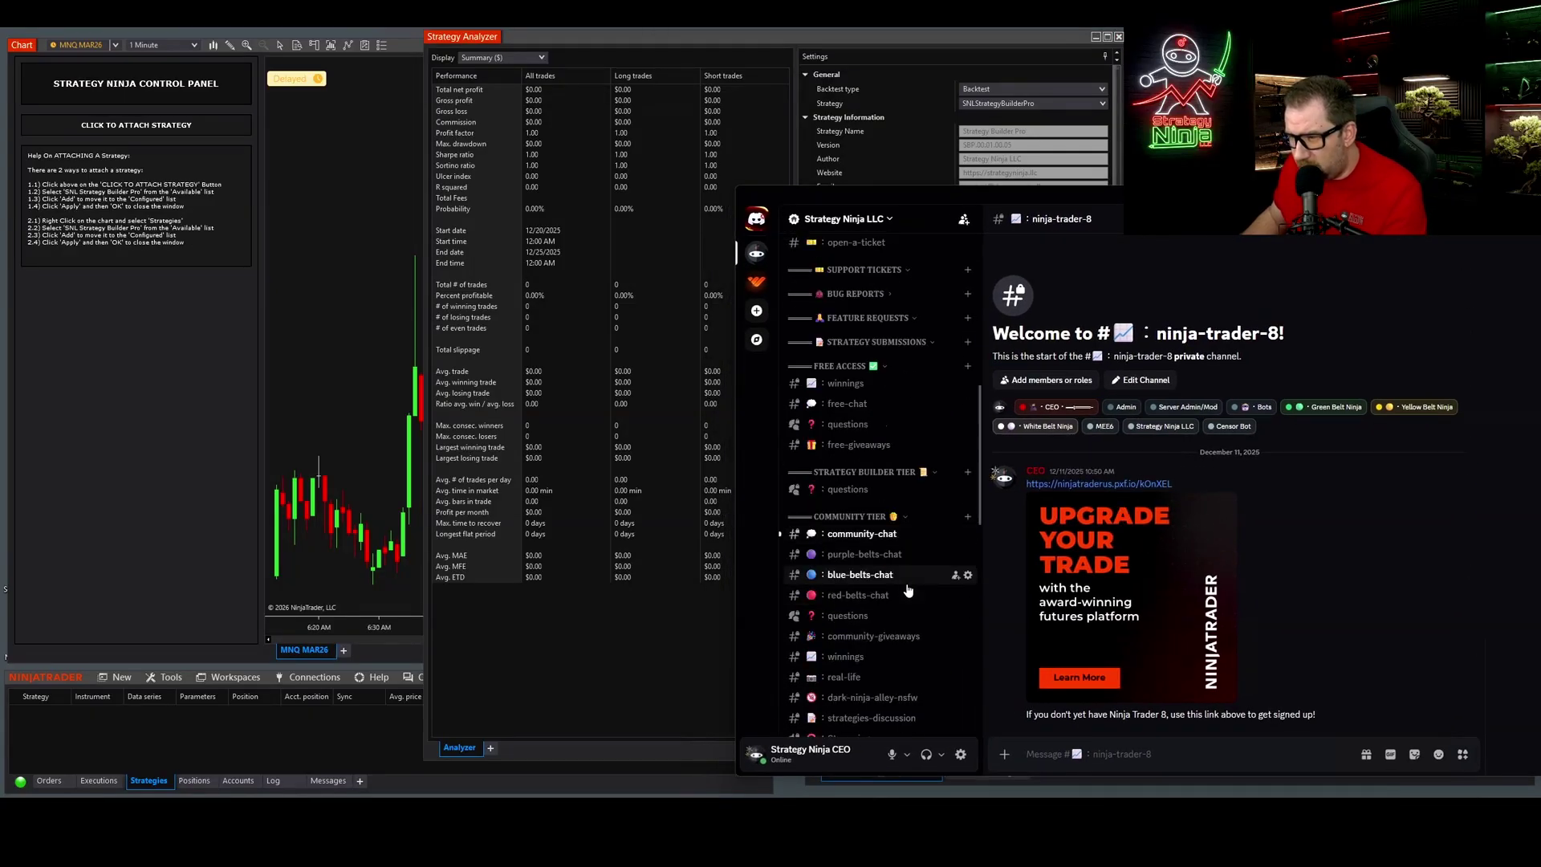
pyautogui.scroll(-1, 907, 590)
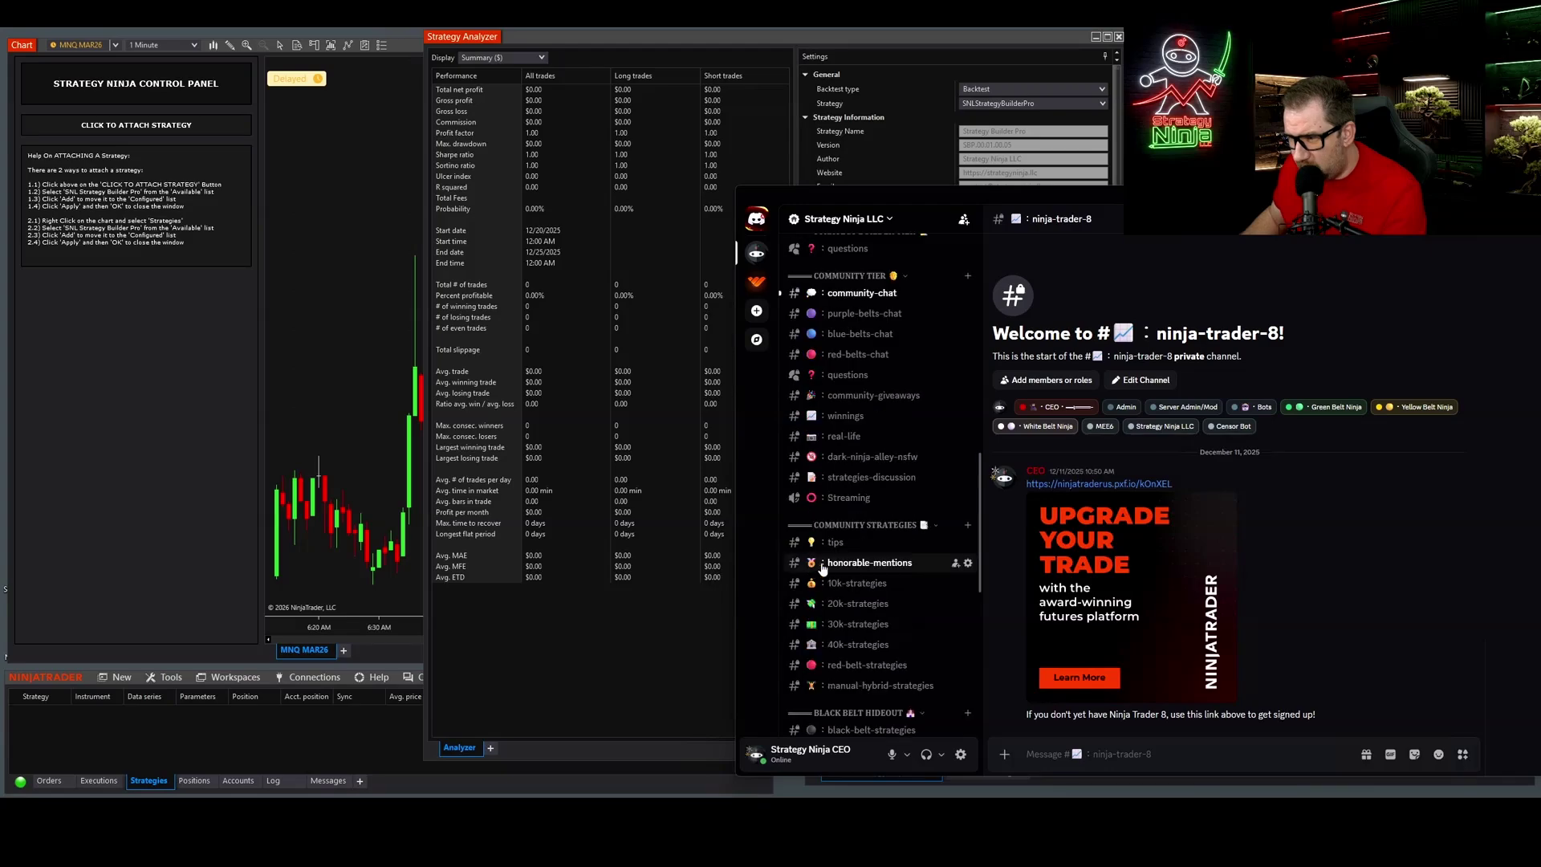
pyautogui.click(871, 563)
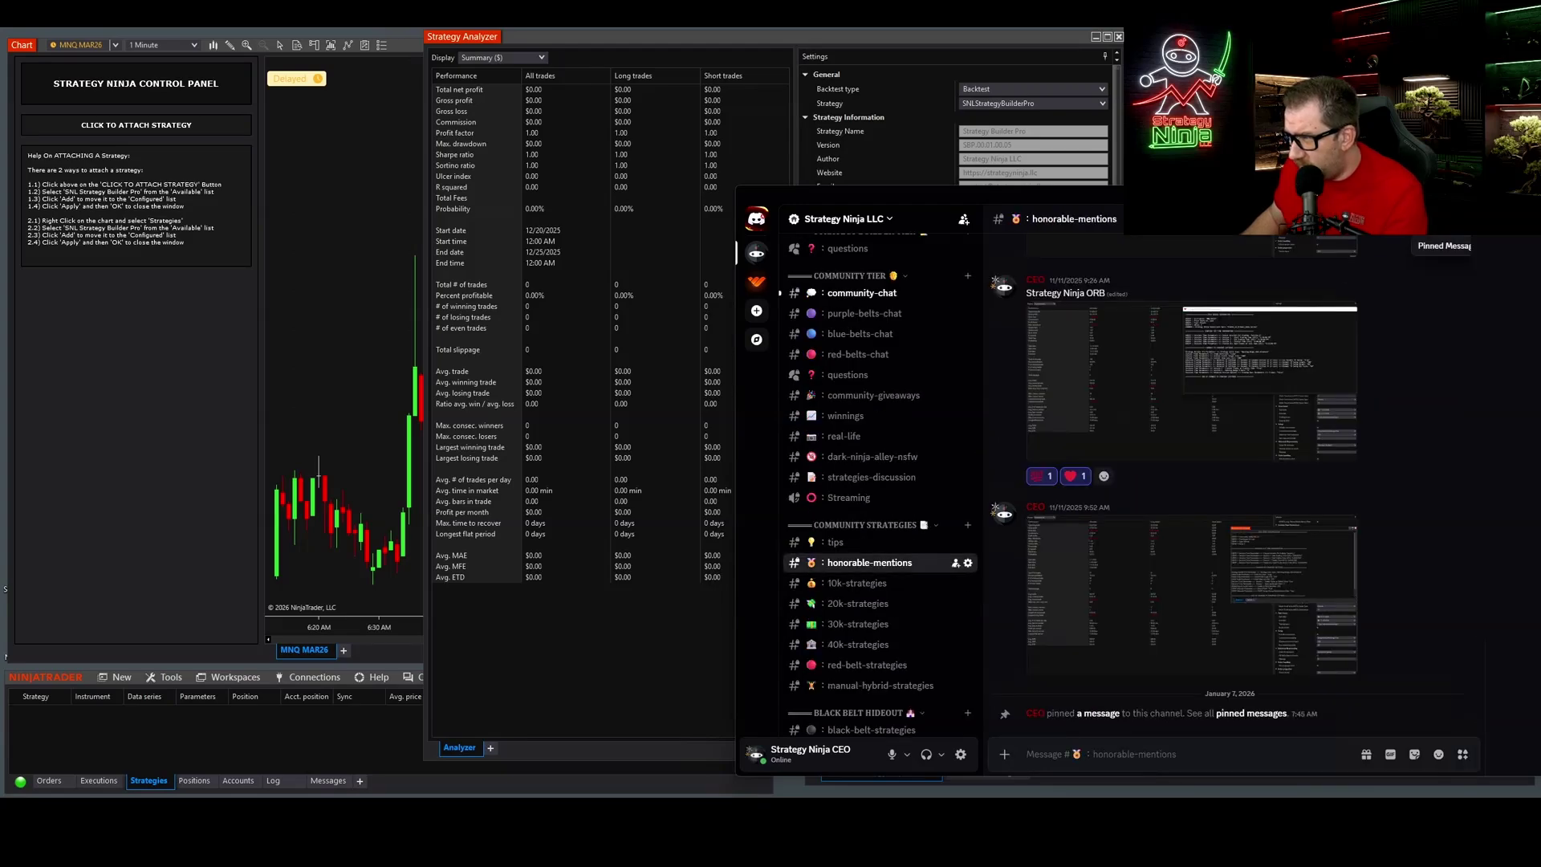
# - Open the pinned Strategy Ninja ORB screenshot, enlarge its settings list, and move the Strategy Analyzer window beside it
pyautogui.click(1450, 218)
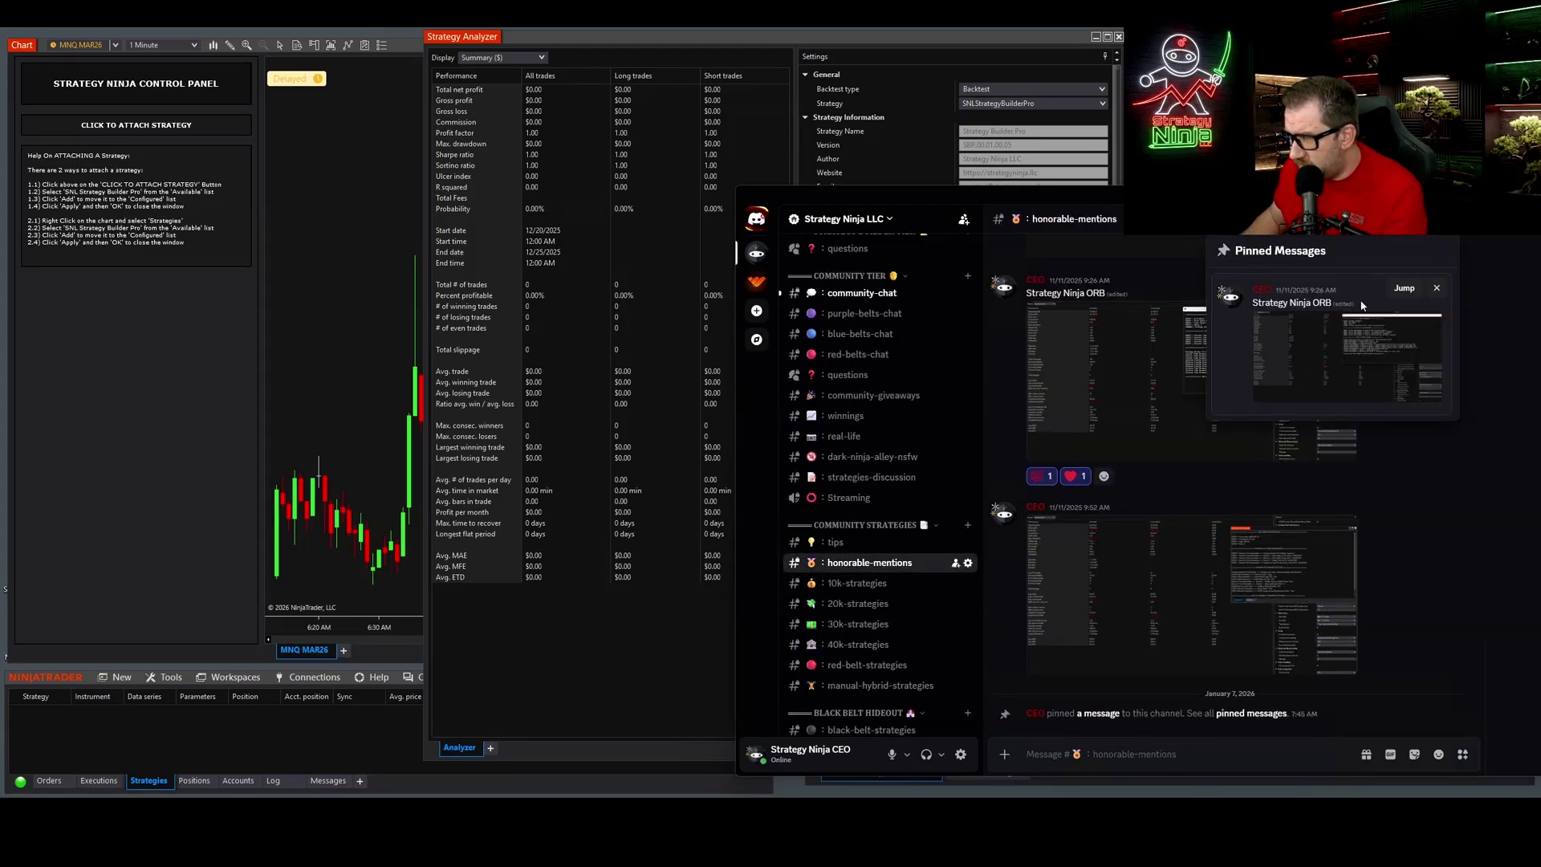
pyautogui.click(1288, 344)
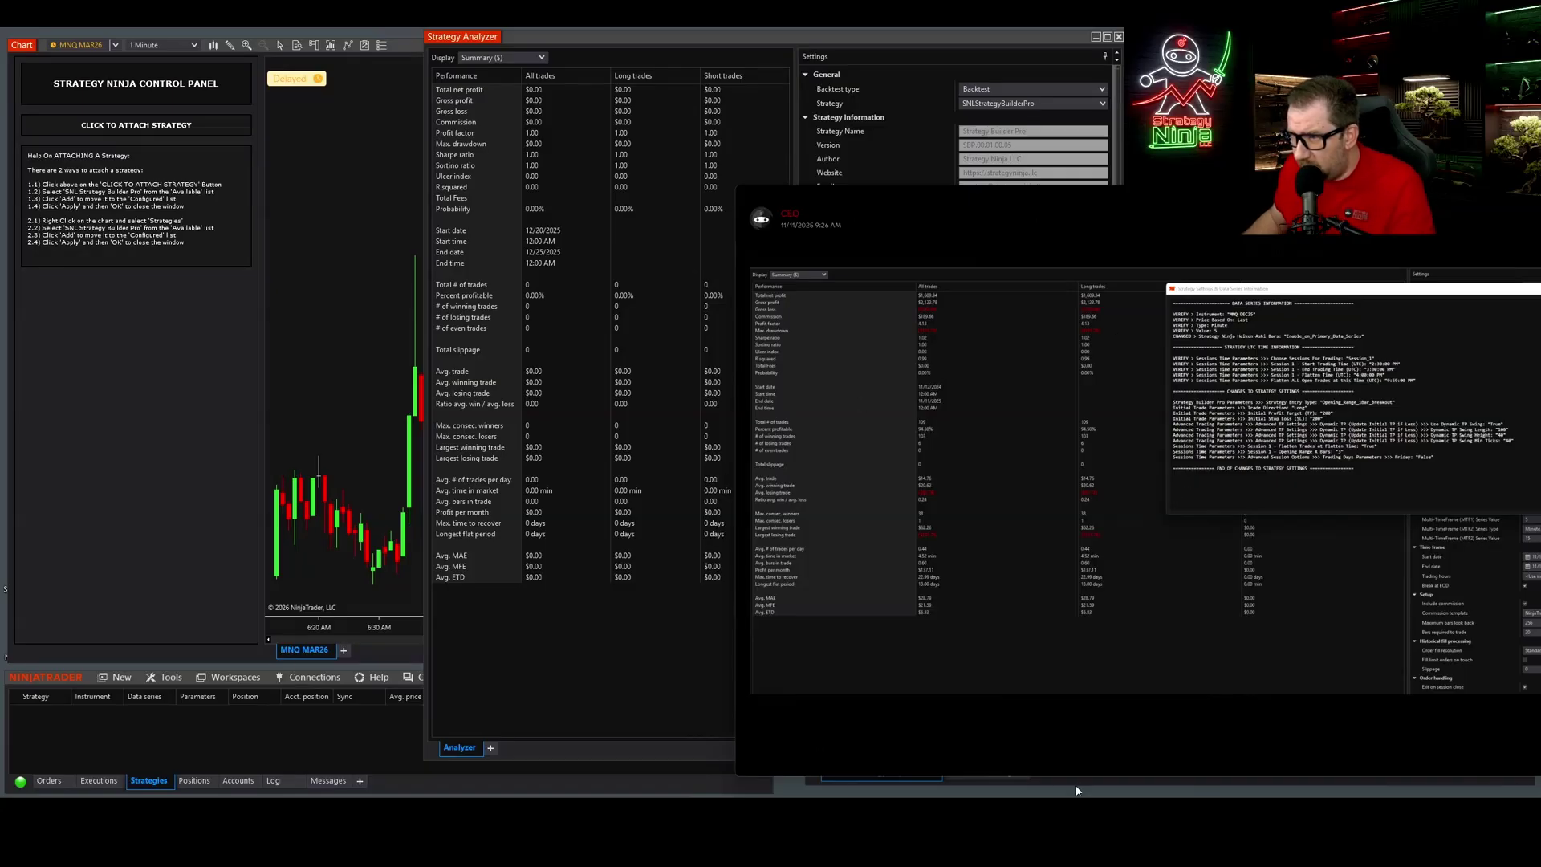
pyautogui.click(1285, 434)
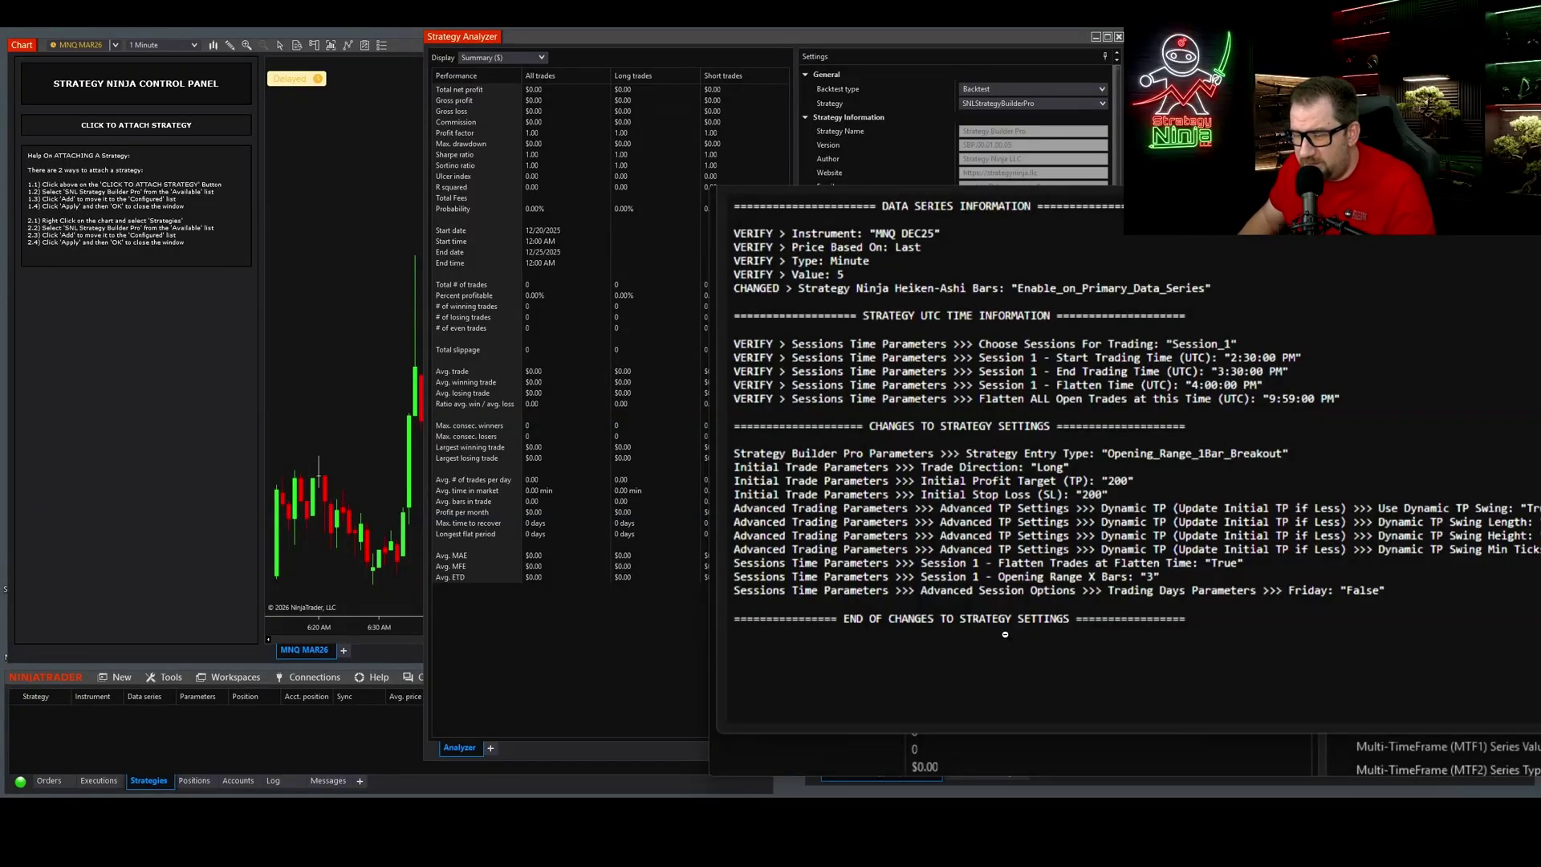
pyautogui.moveTo(647, 40); pyautogui.dragTo(427, 53)
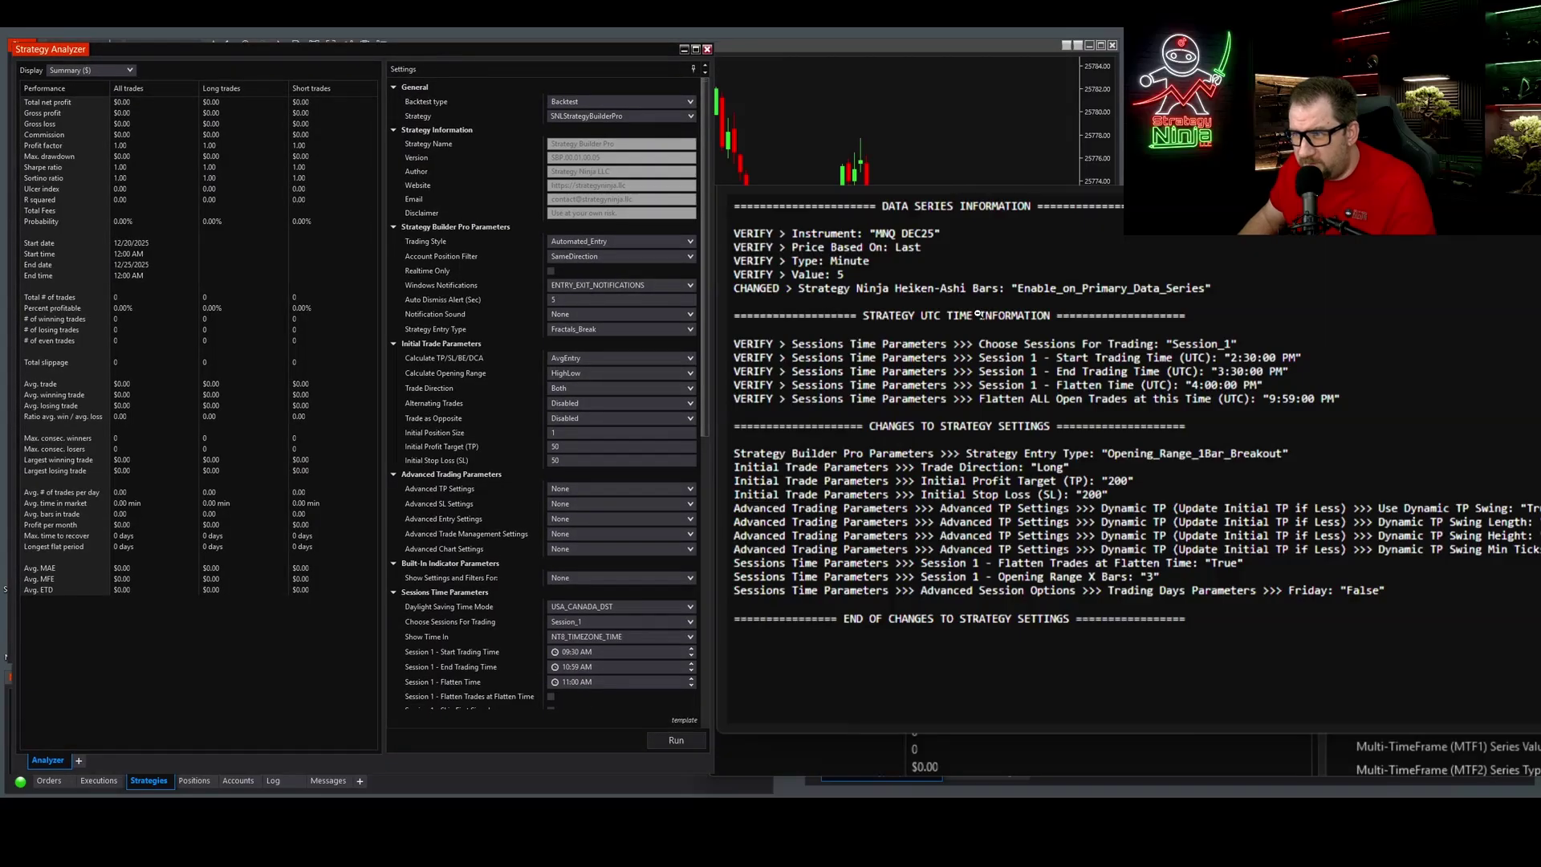
# - In the Data Series settings, set Value to 5 and Strategy Ninja Heiken-Ashi Bars to Enable_on_Primary_Data_Series
pyautogui.scroll(-1, 884, 233)
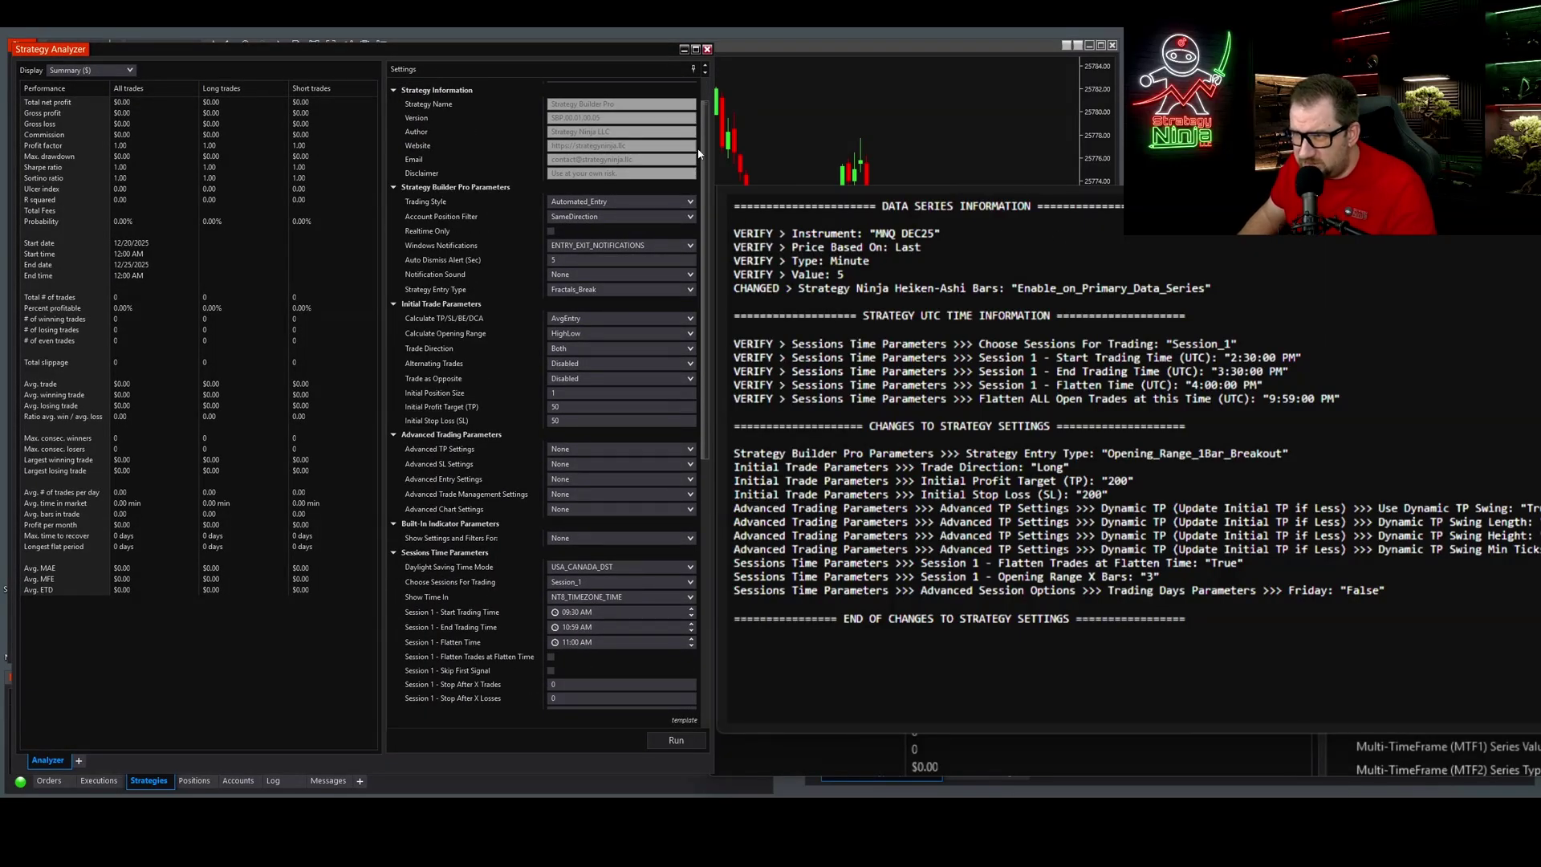
pyautogui.scroll(-12, 698, 153)
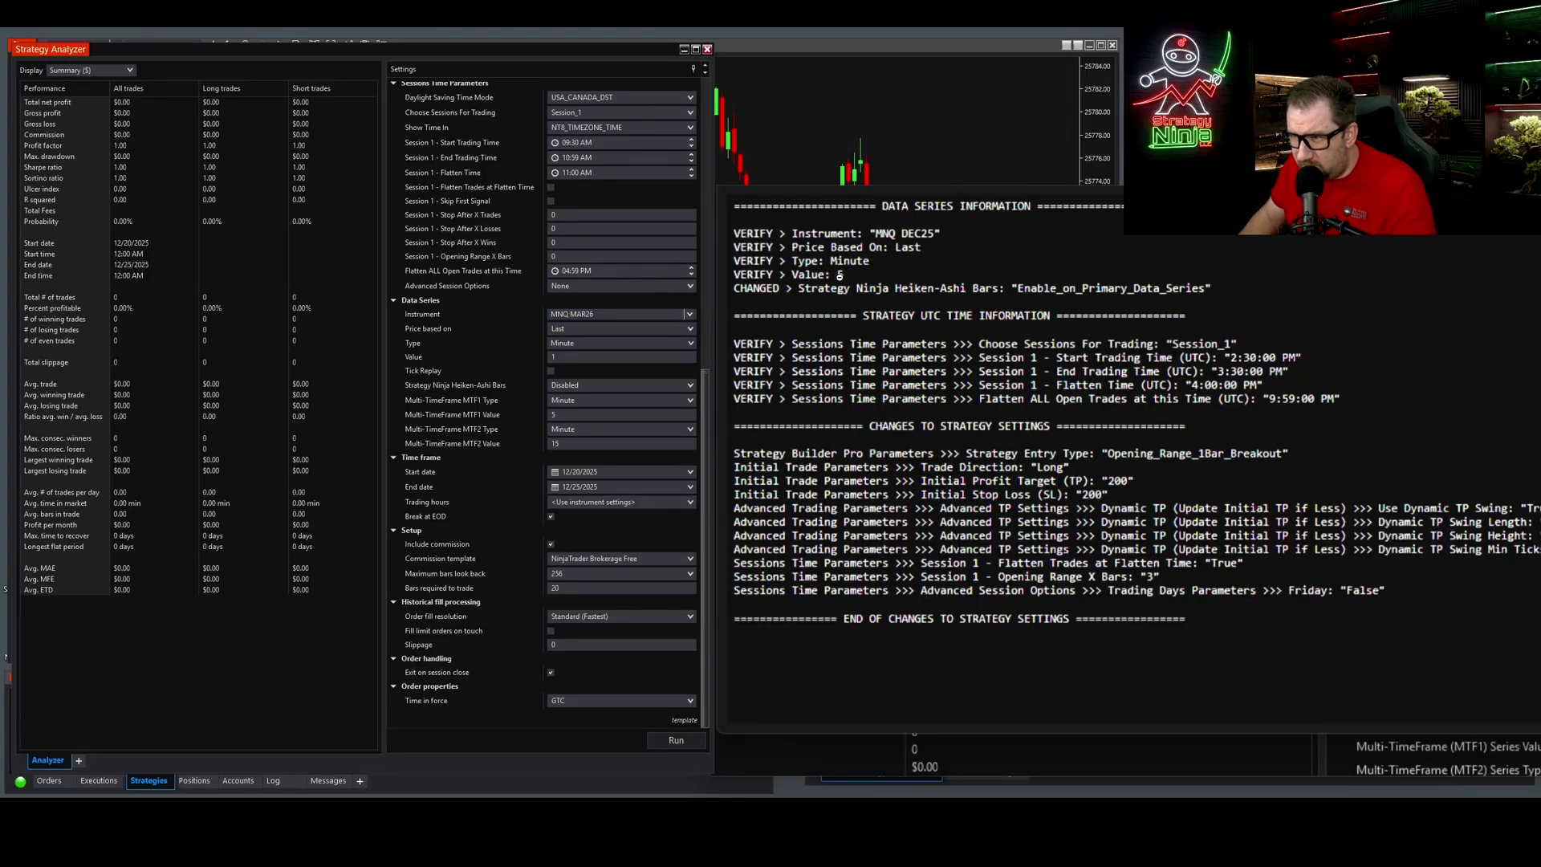
pyautogui.click(558, 358)
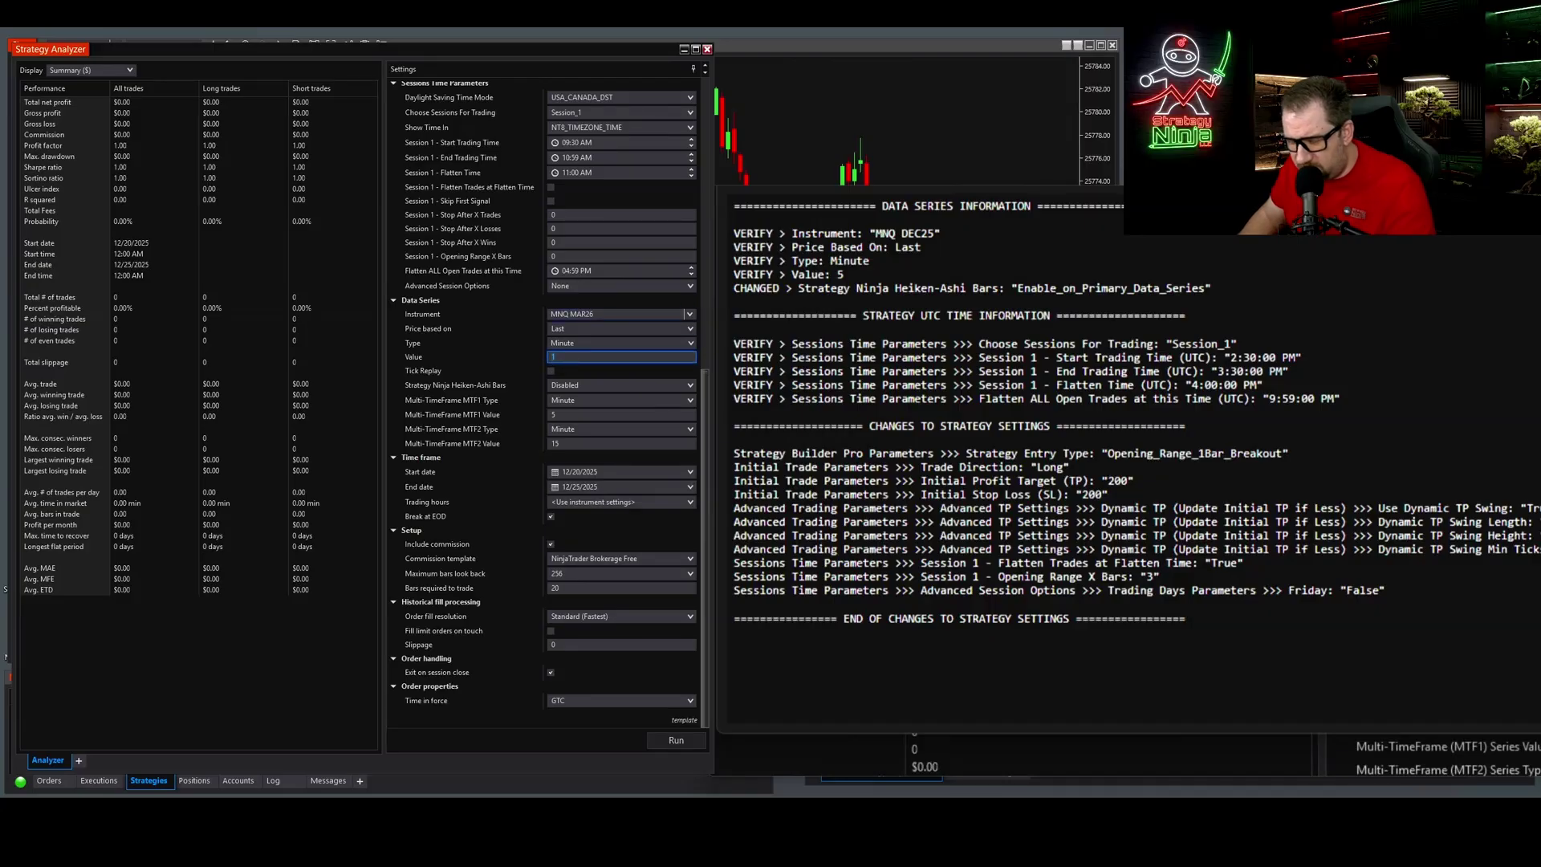
pyautogui.press('BackSpace')
pyautogui.write('5')
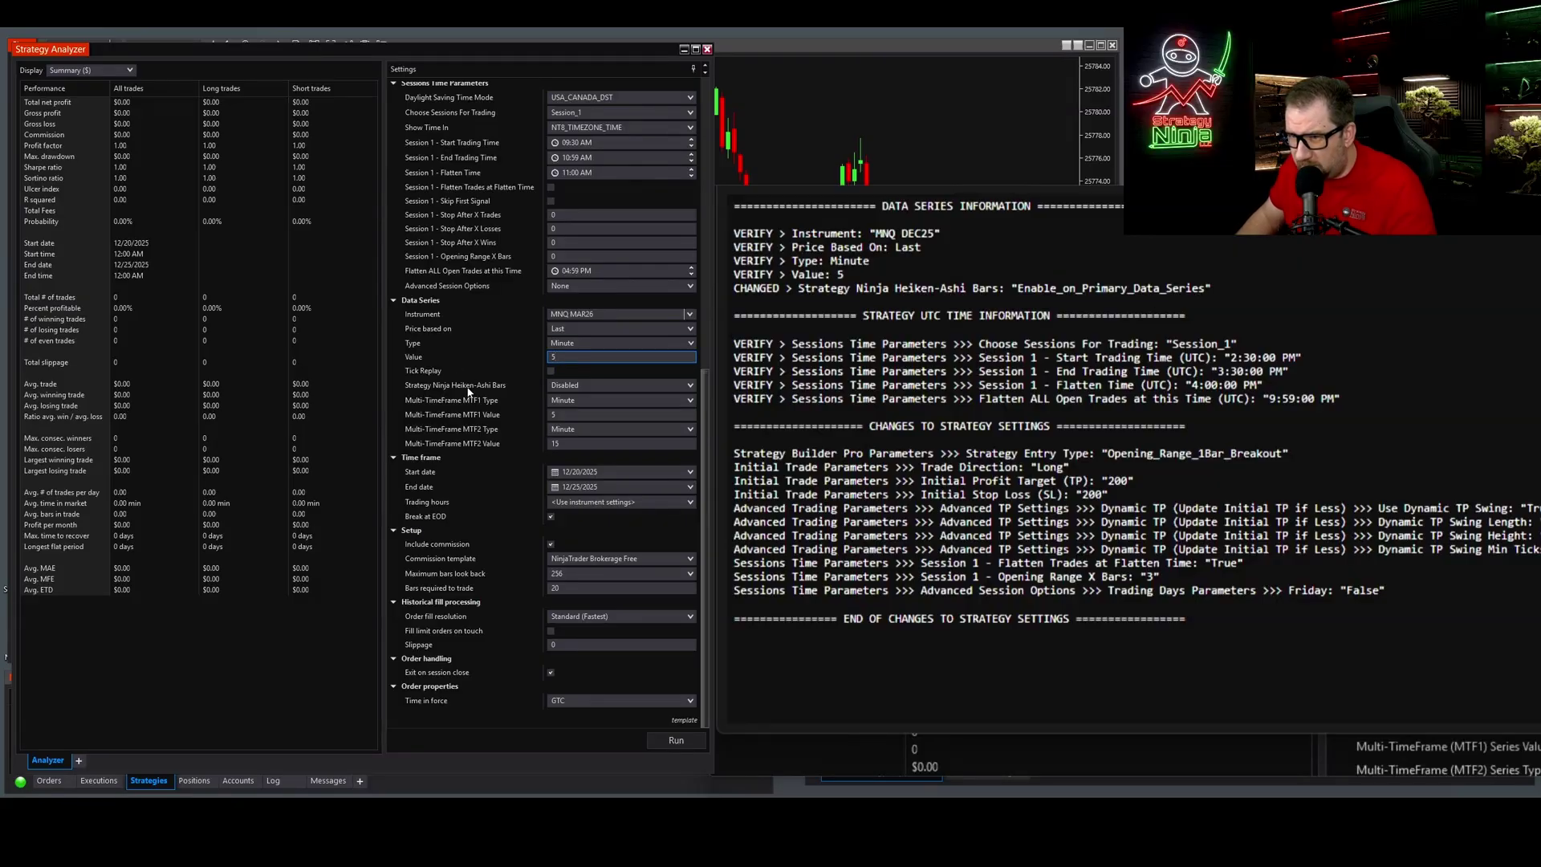
pyautogui.click(425, 390)
pyautogui.click(594, 386)
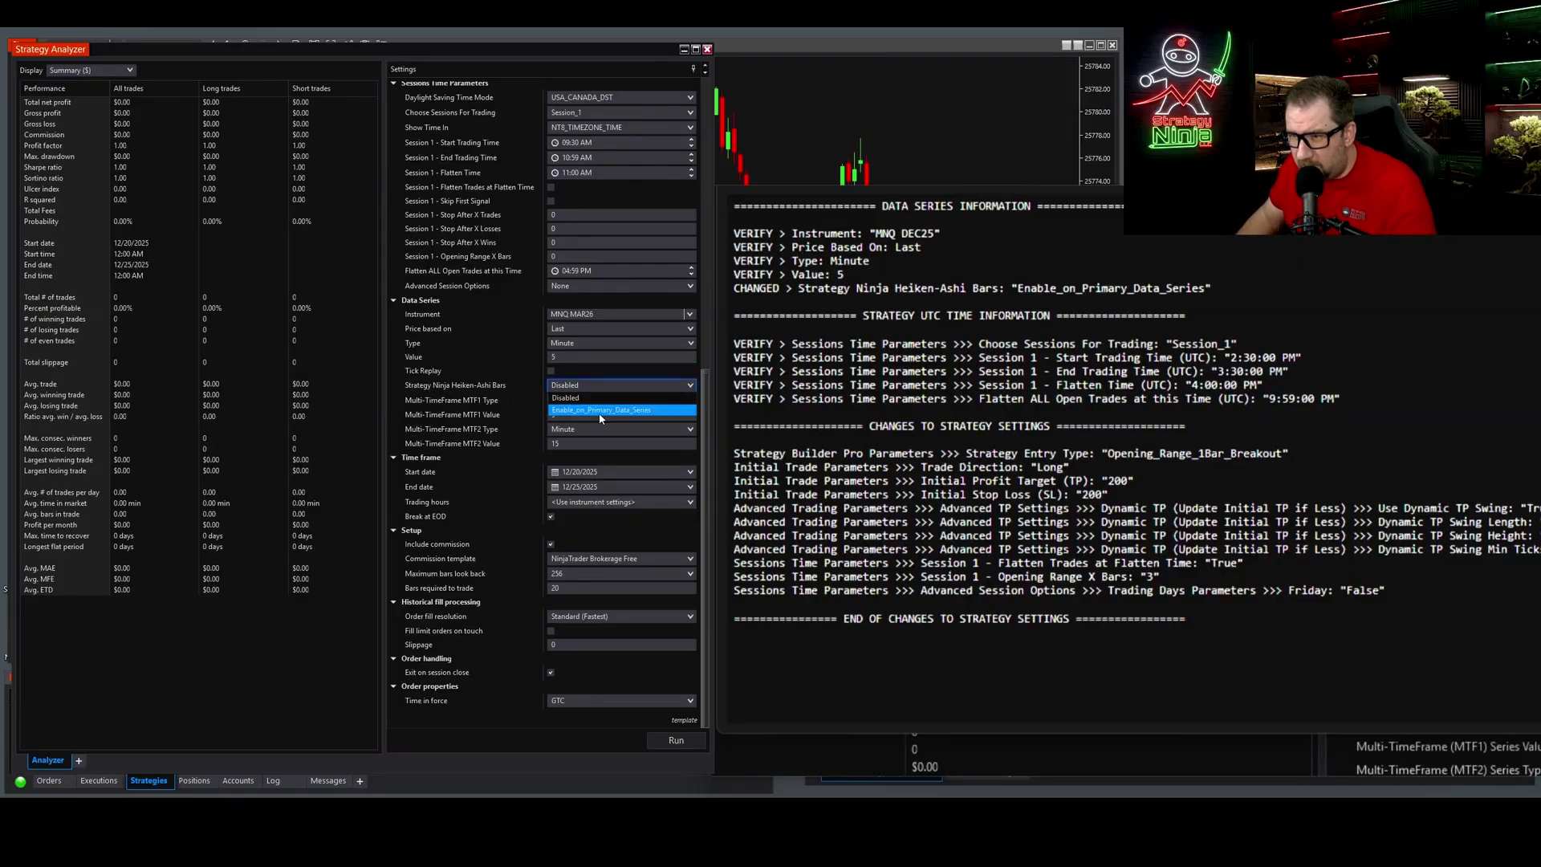
pyautogui.click(643, 411)
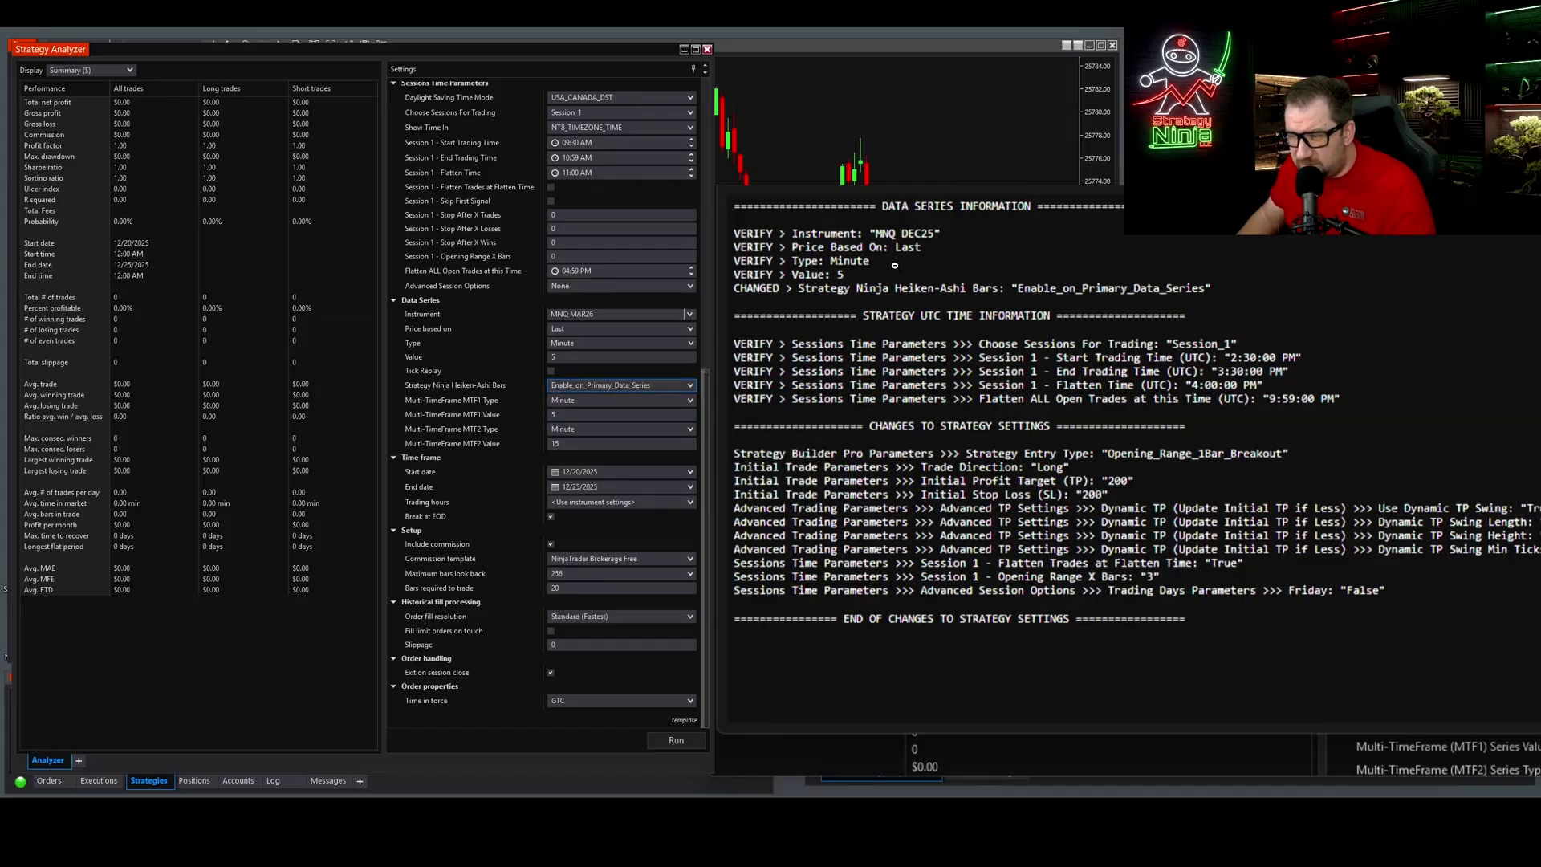
# - Show the session times in UTC_TIME and set the Session 1 end trading time to 03:30 PM
pyautogui.scroll(5, 584, 358)
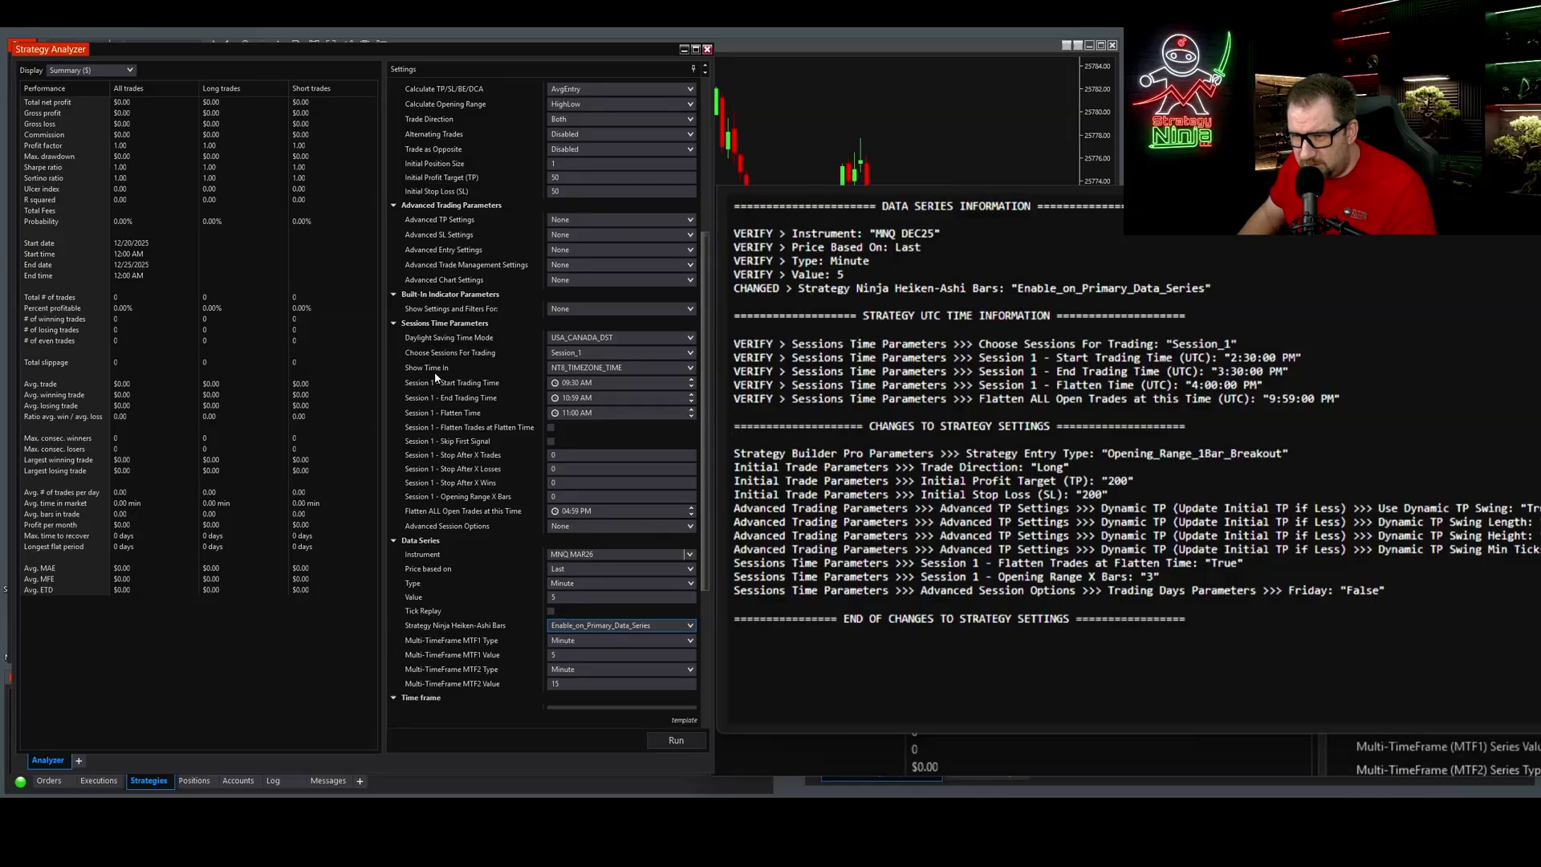
pyautogui.click(575, 368)
pyautogui.click(576, 393)
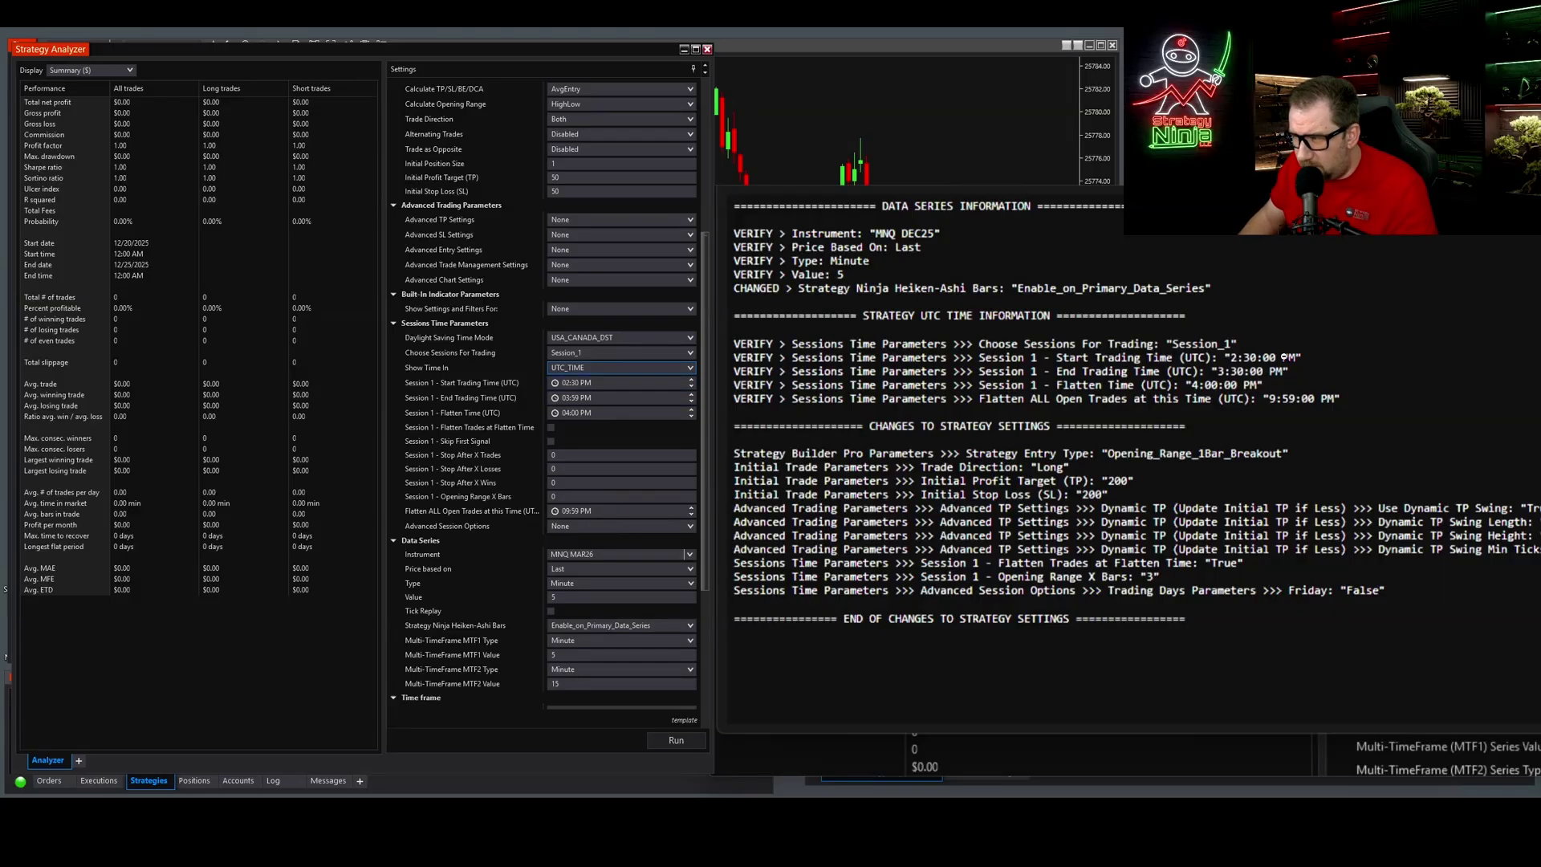
pyautogui.click(615, 383)
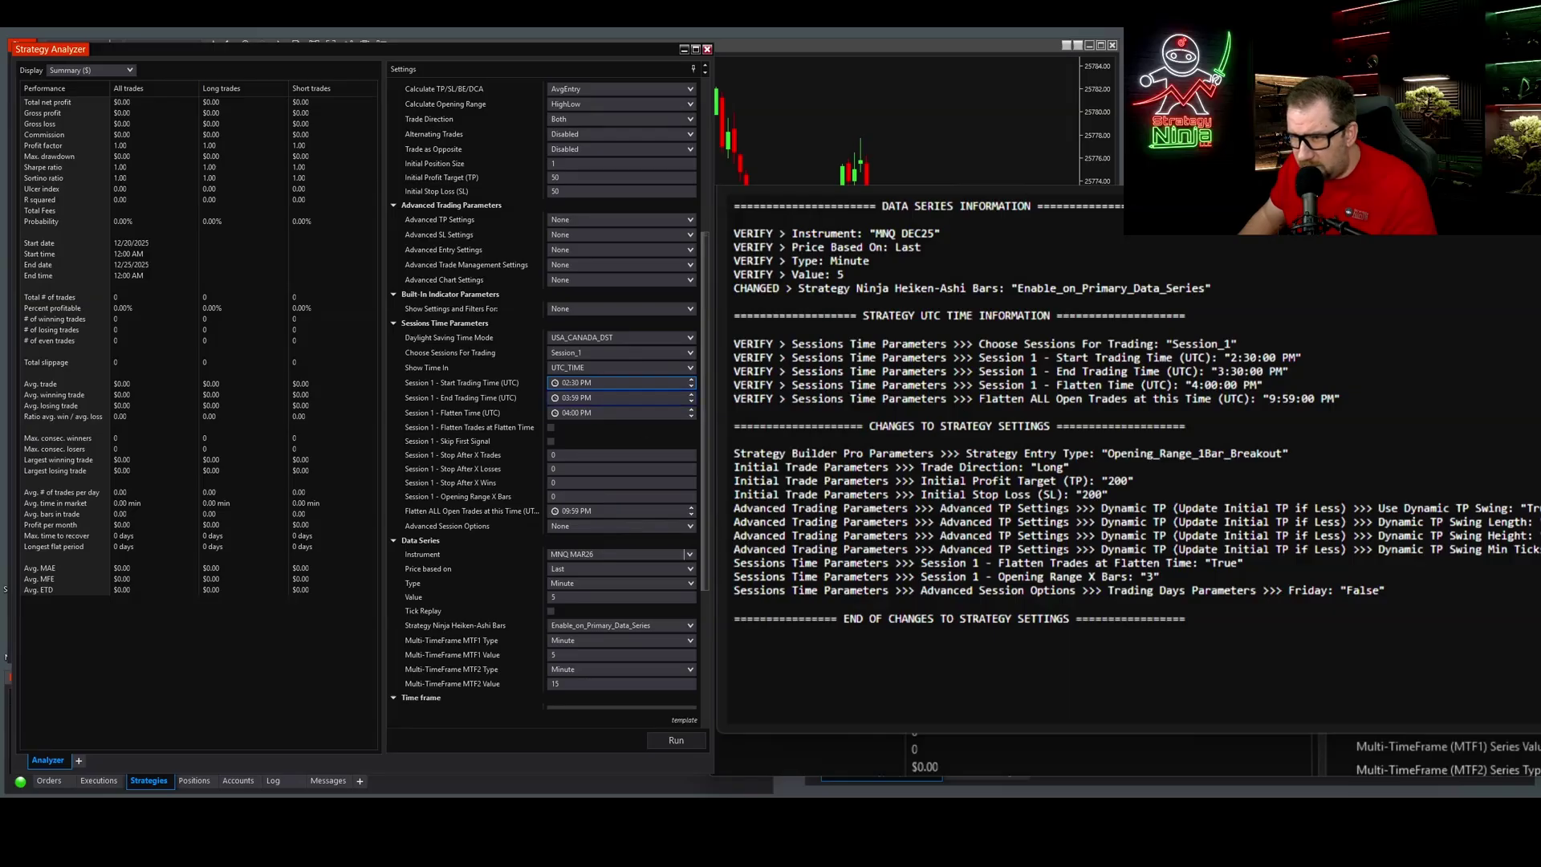
pyautogui.click(575, 397)
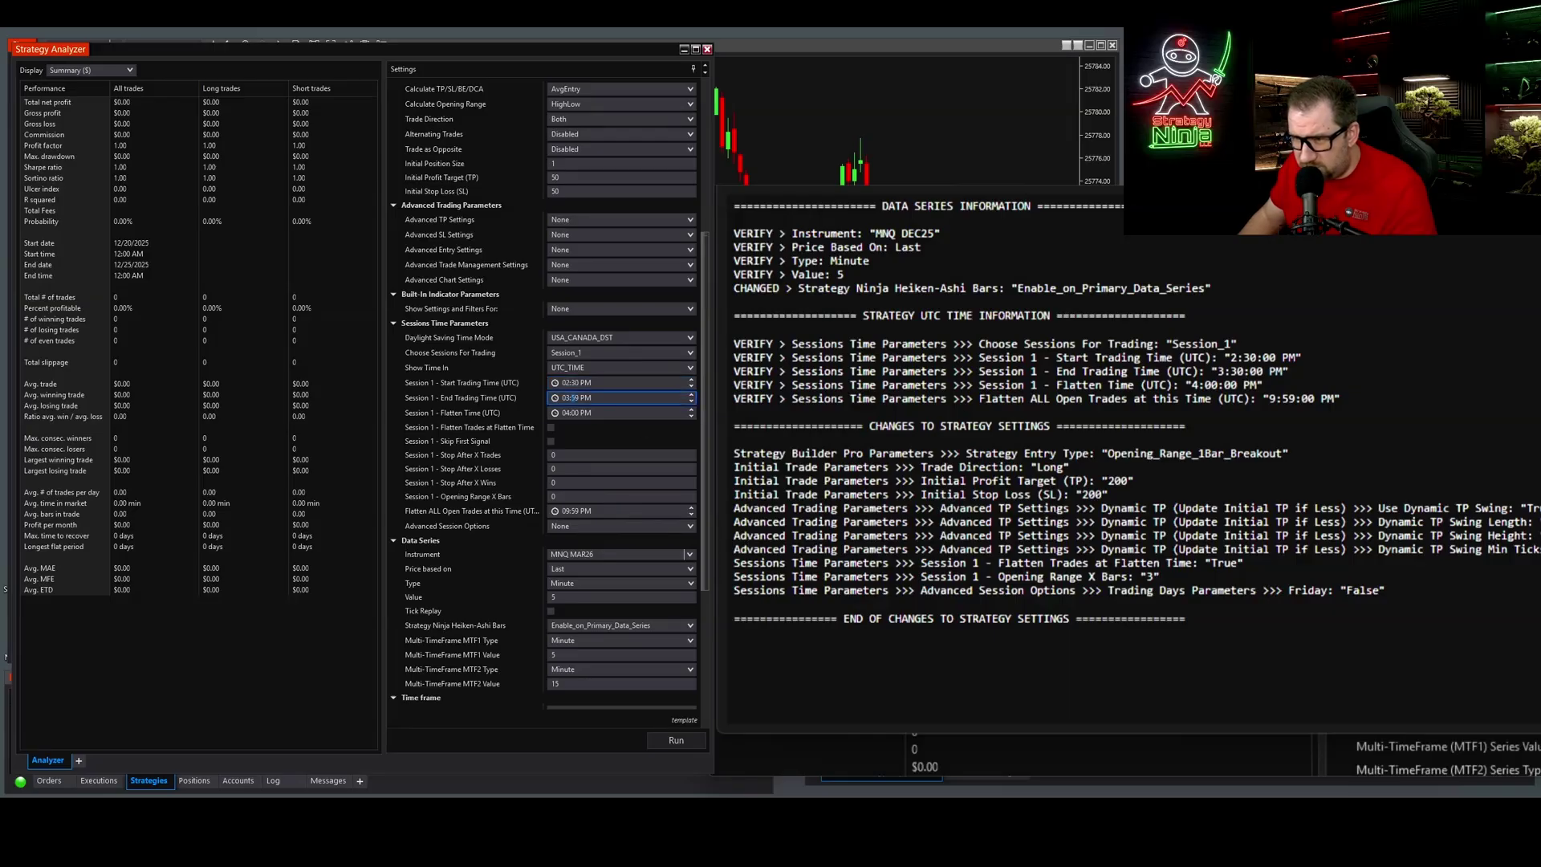
pyautogui.write('30')
pyautogui.click(596, 413)
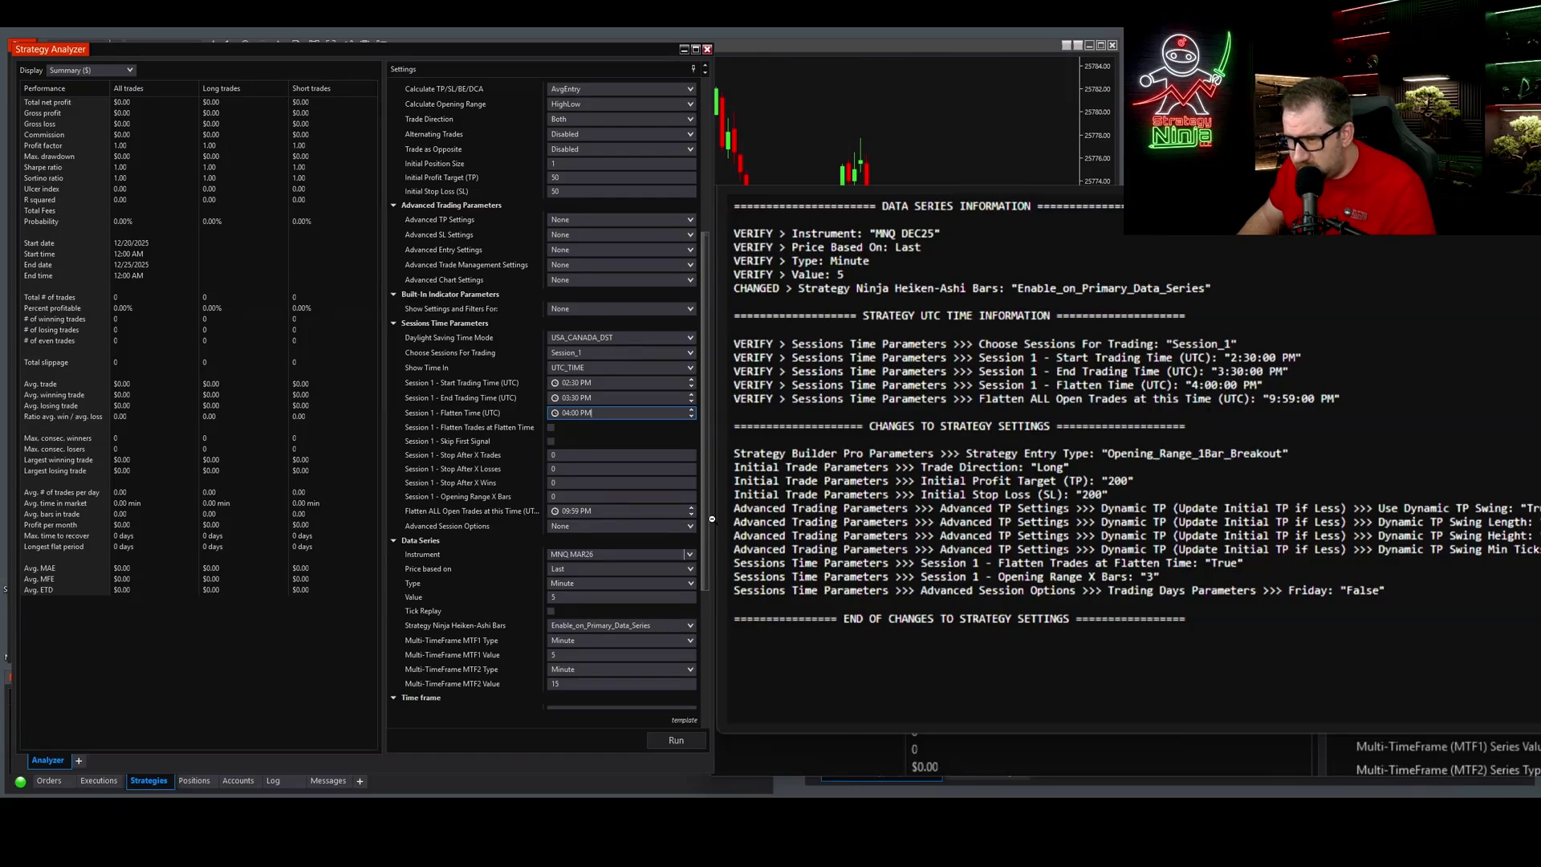
pyautogui.click(402, 510)
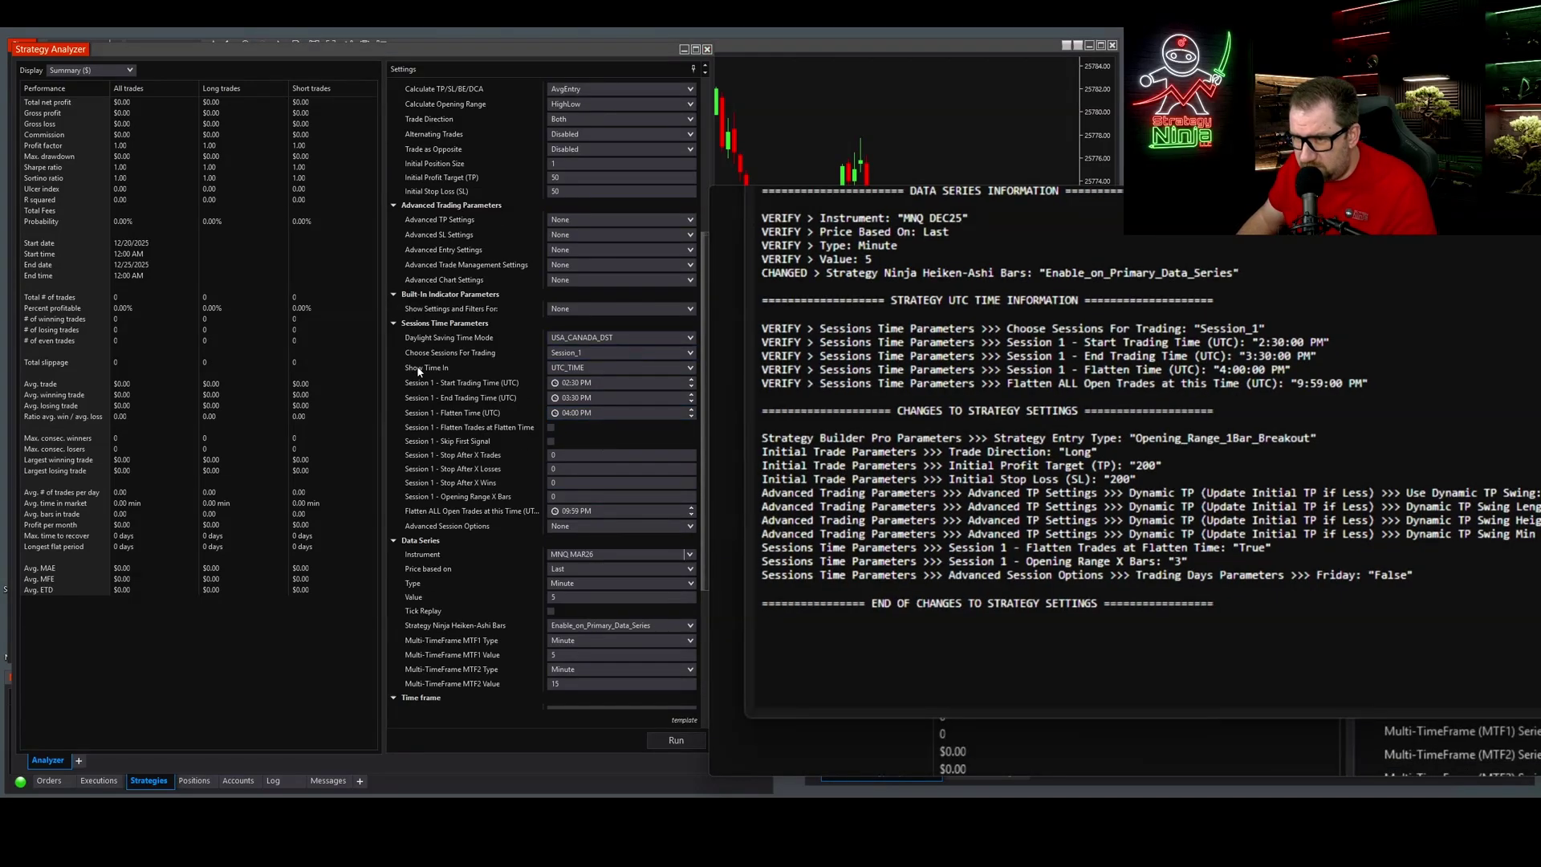
# - Set Show Time In to NT8_TIMEZONE_TIME and check the Session 1 start, end and flatten times
pyautogui.moveTo(538, 368)
pyautogui.click(610, 371)
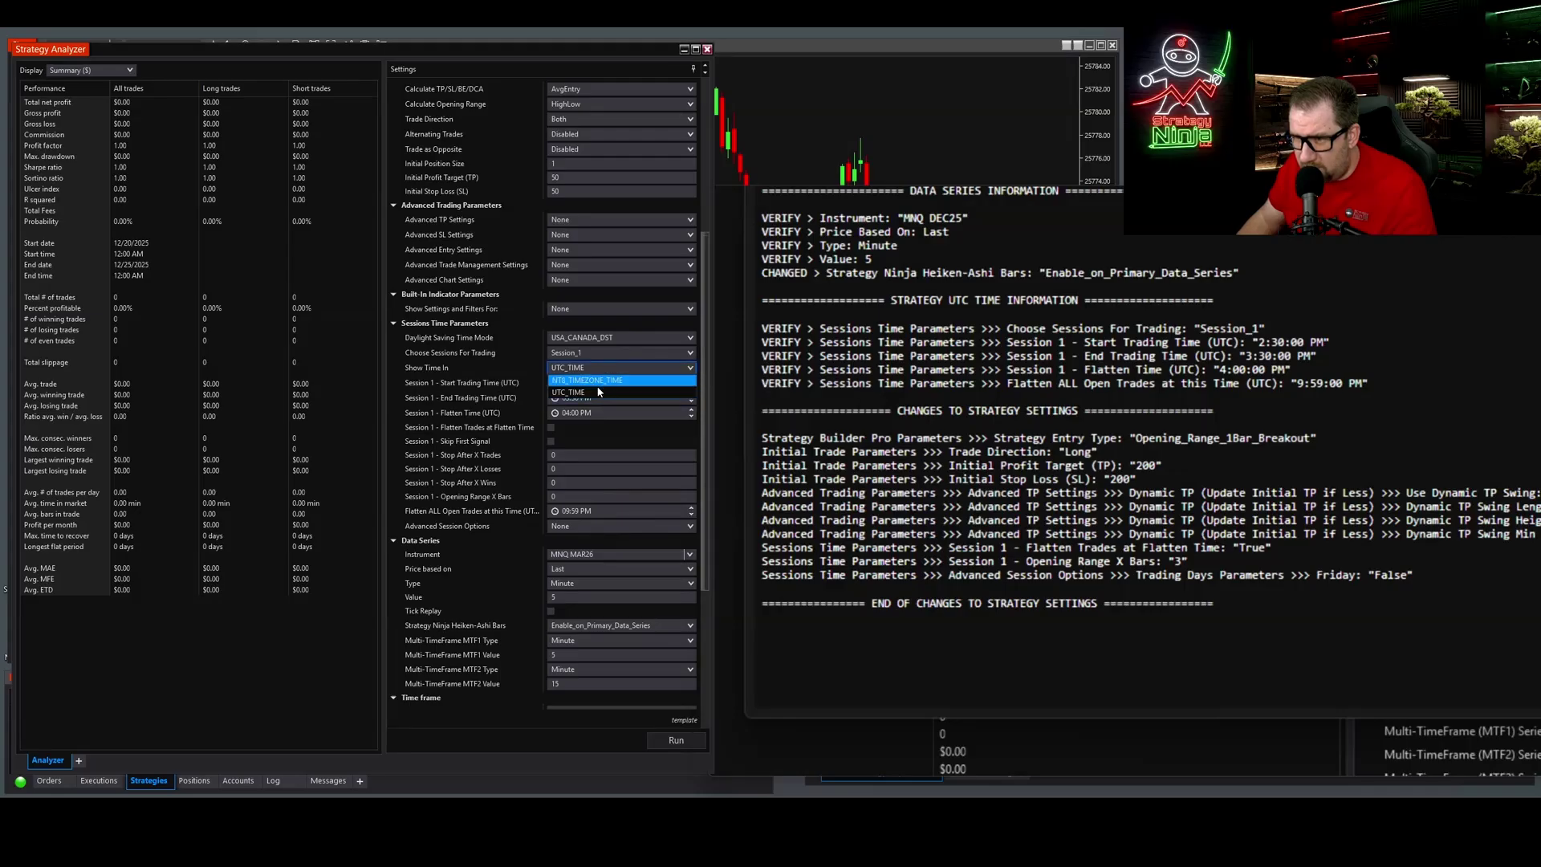
pyautogui.click(598, 393)
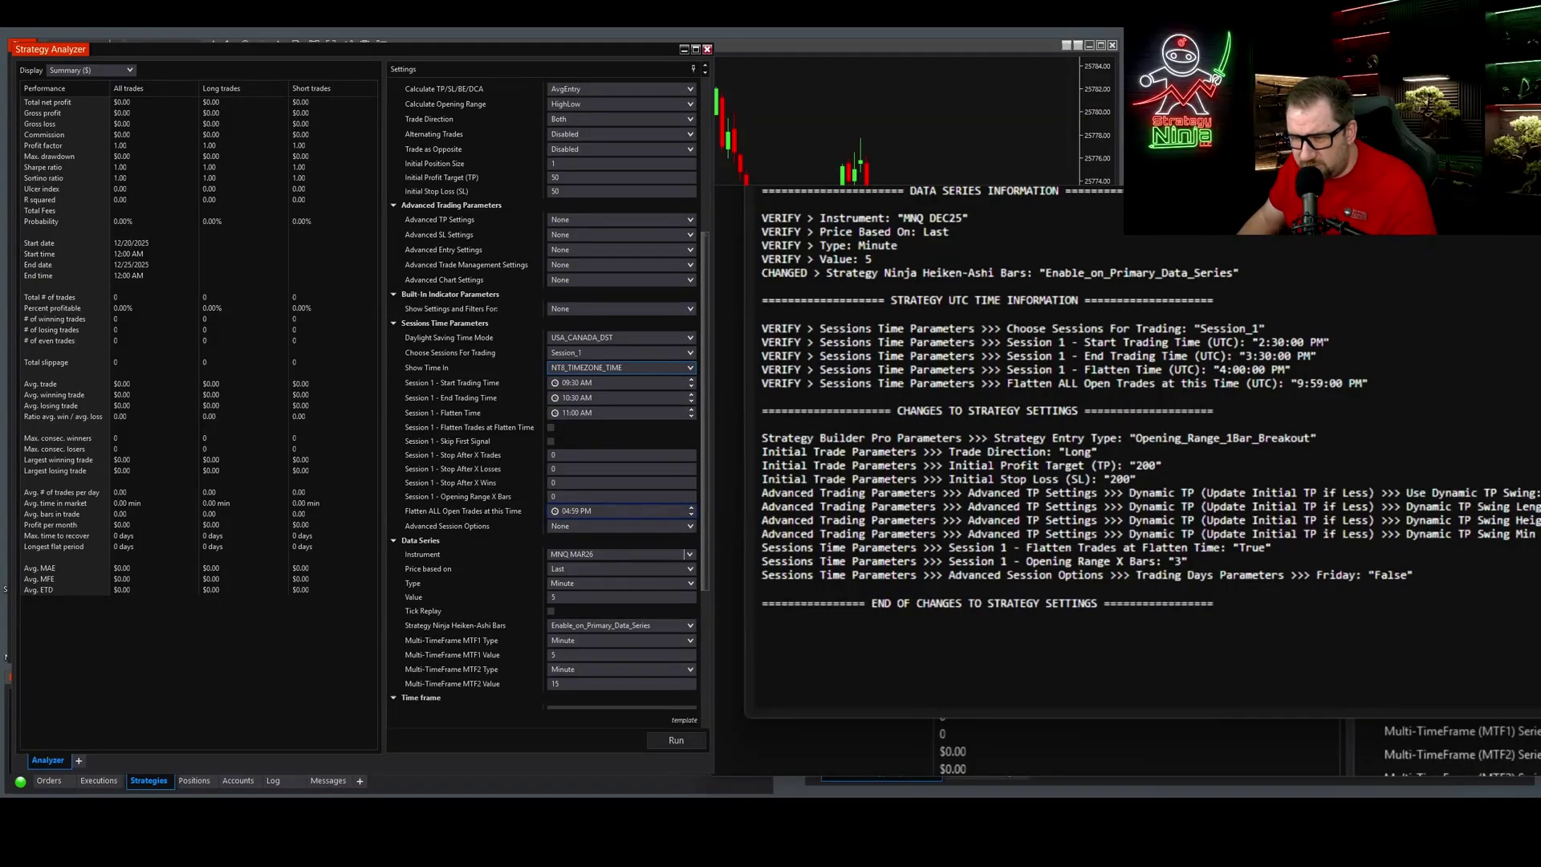
pyautogui.press('Tab')
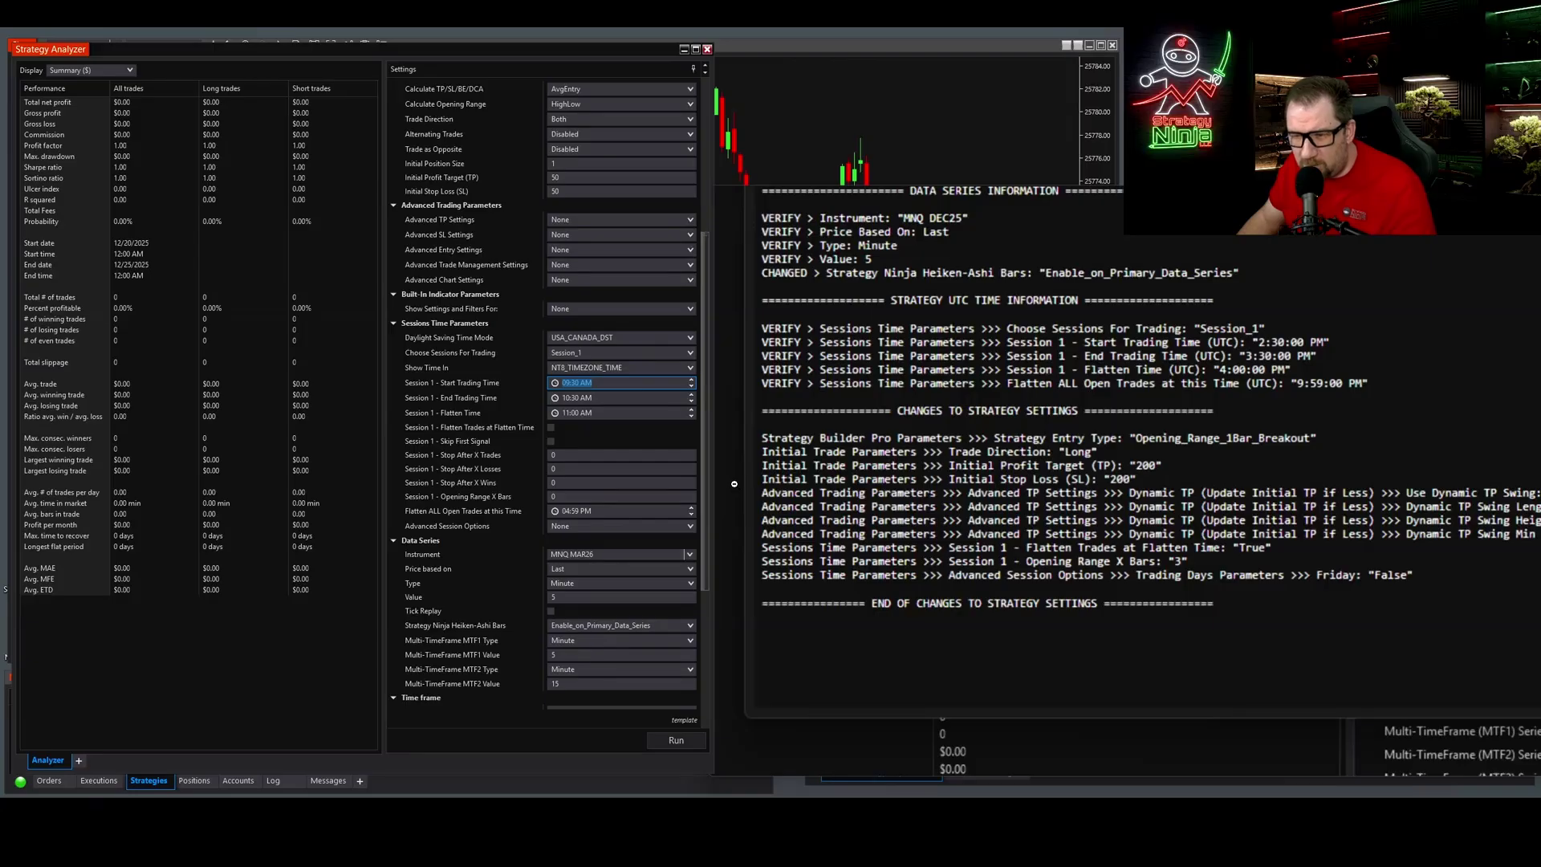
pyautogui.click(594, 398)
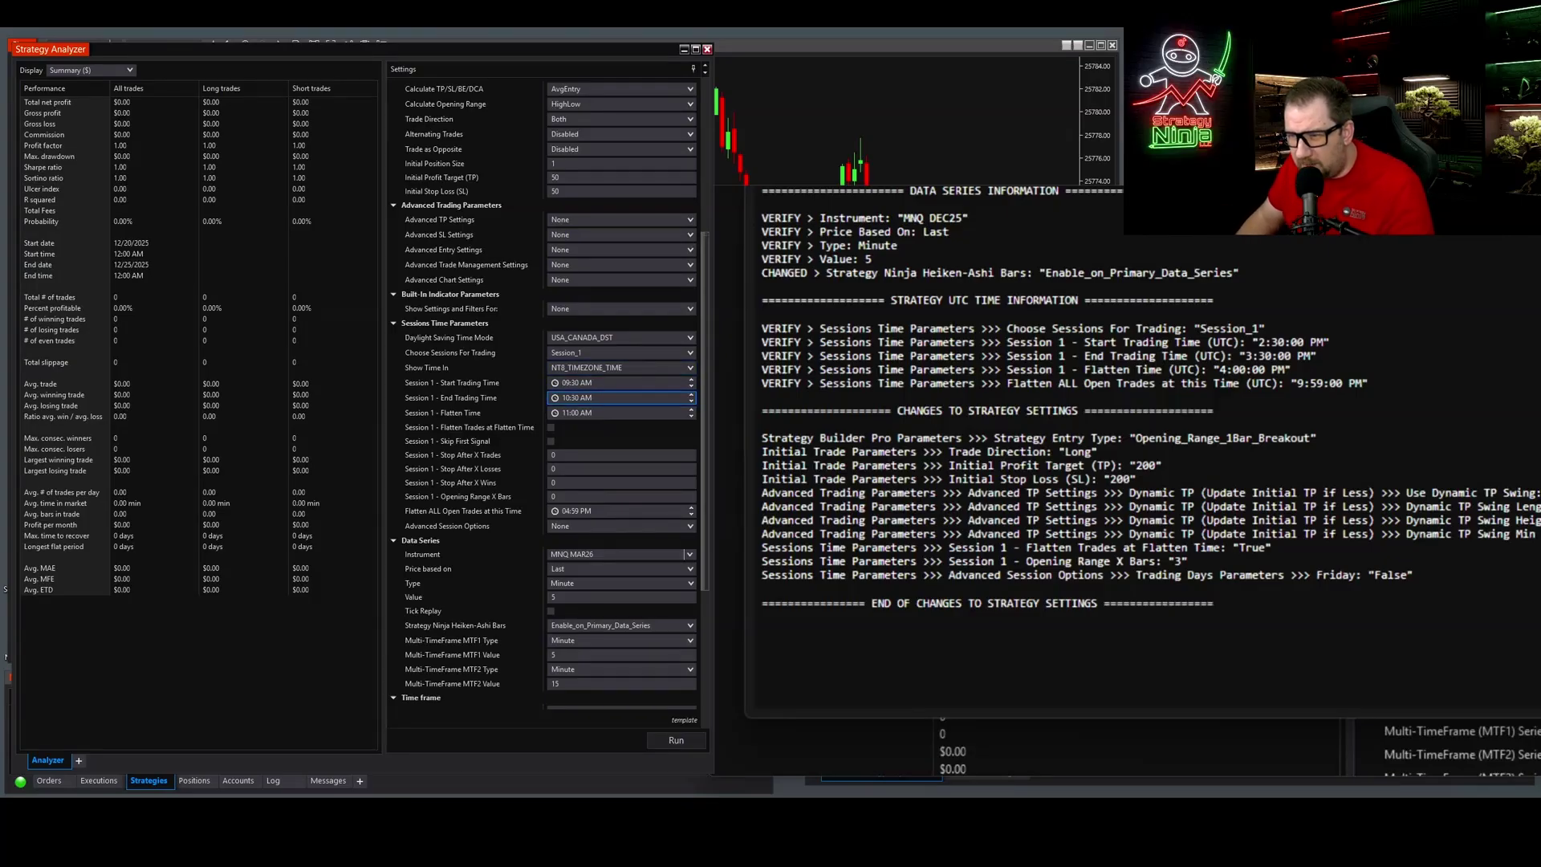
pyautogui.click(608, 383)
pyautogui.click(608, 413)
pyautogui.click(608, 398)
pyautogui.click(608, 382)
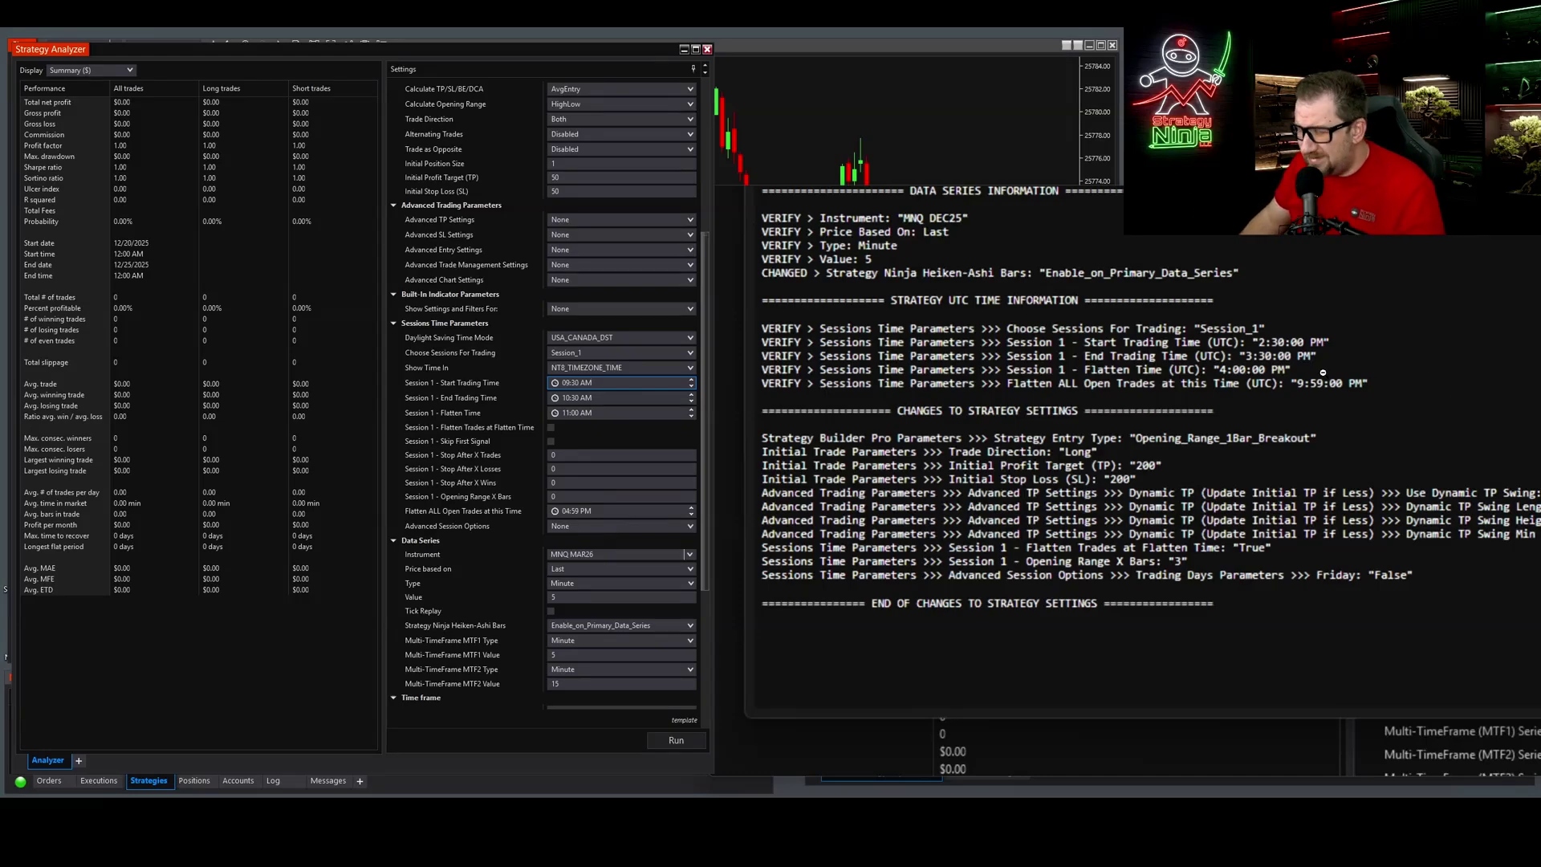
pyautogui.click(362, 630)
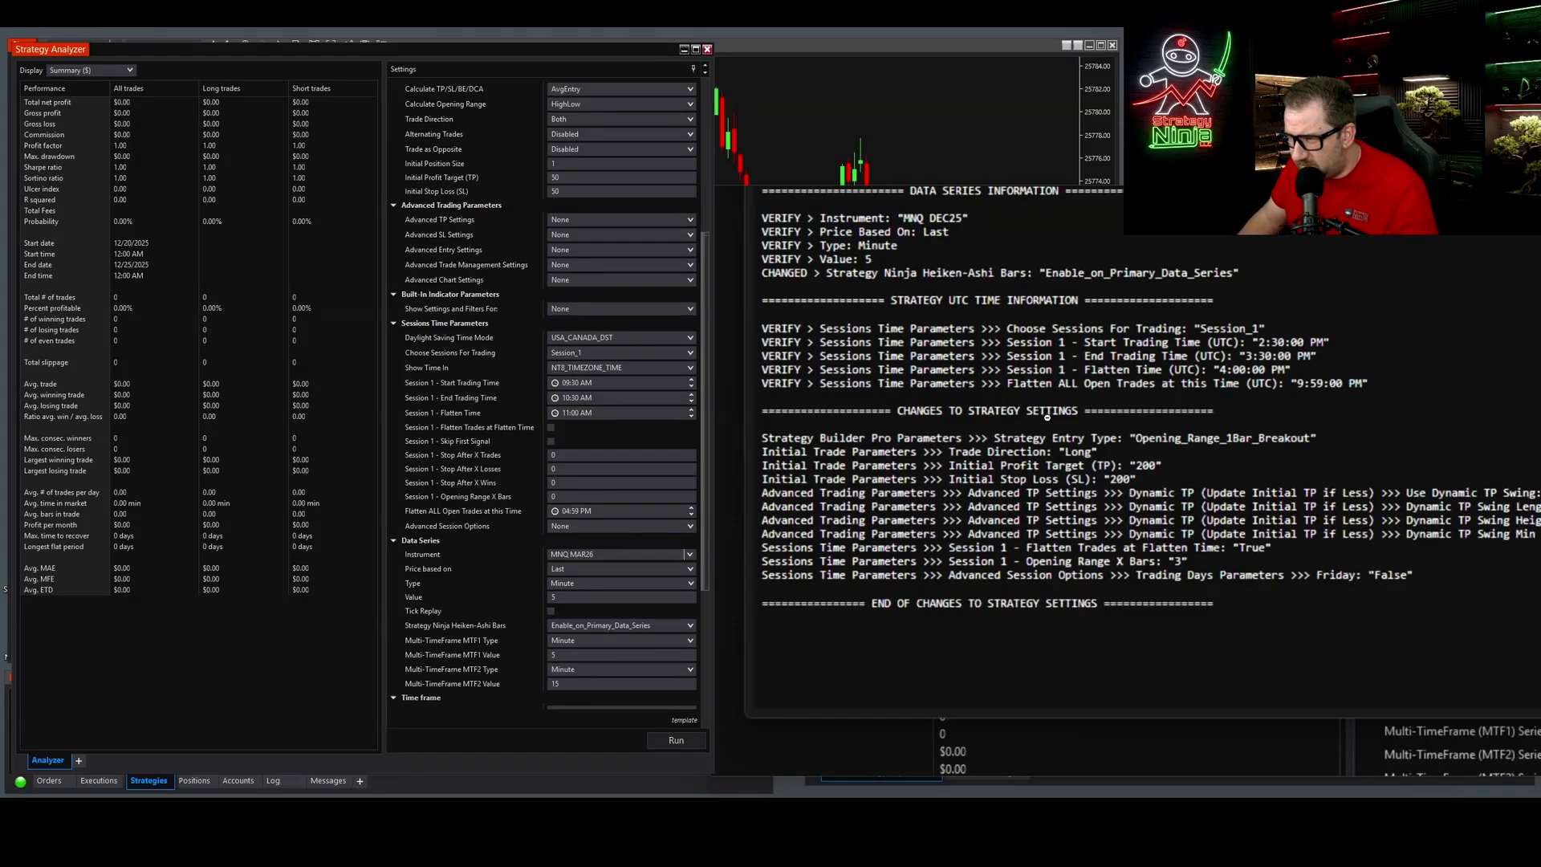
# - Set Strategy Entry Type to Opening_Range_1Bar_Breakout and Trade Direction to Long
pyautogui.moveTo(706, 477); pyautogui.dragTo(716, 277)
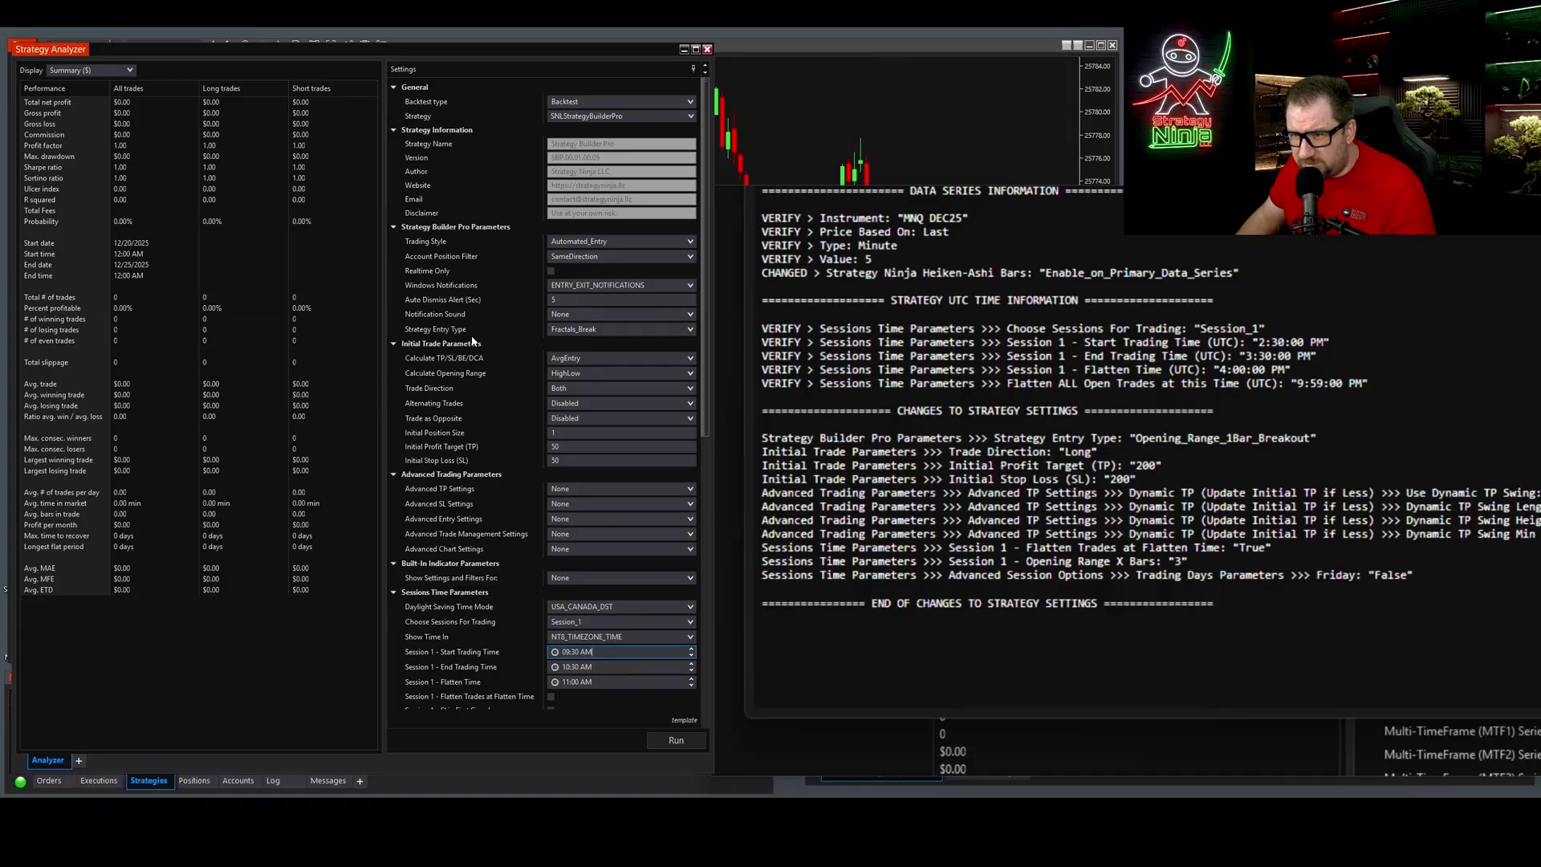
pyautogui.click(621, 329)
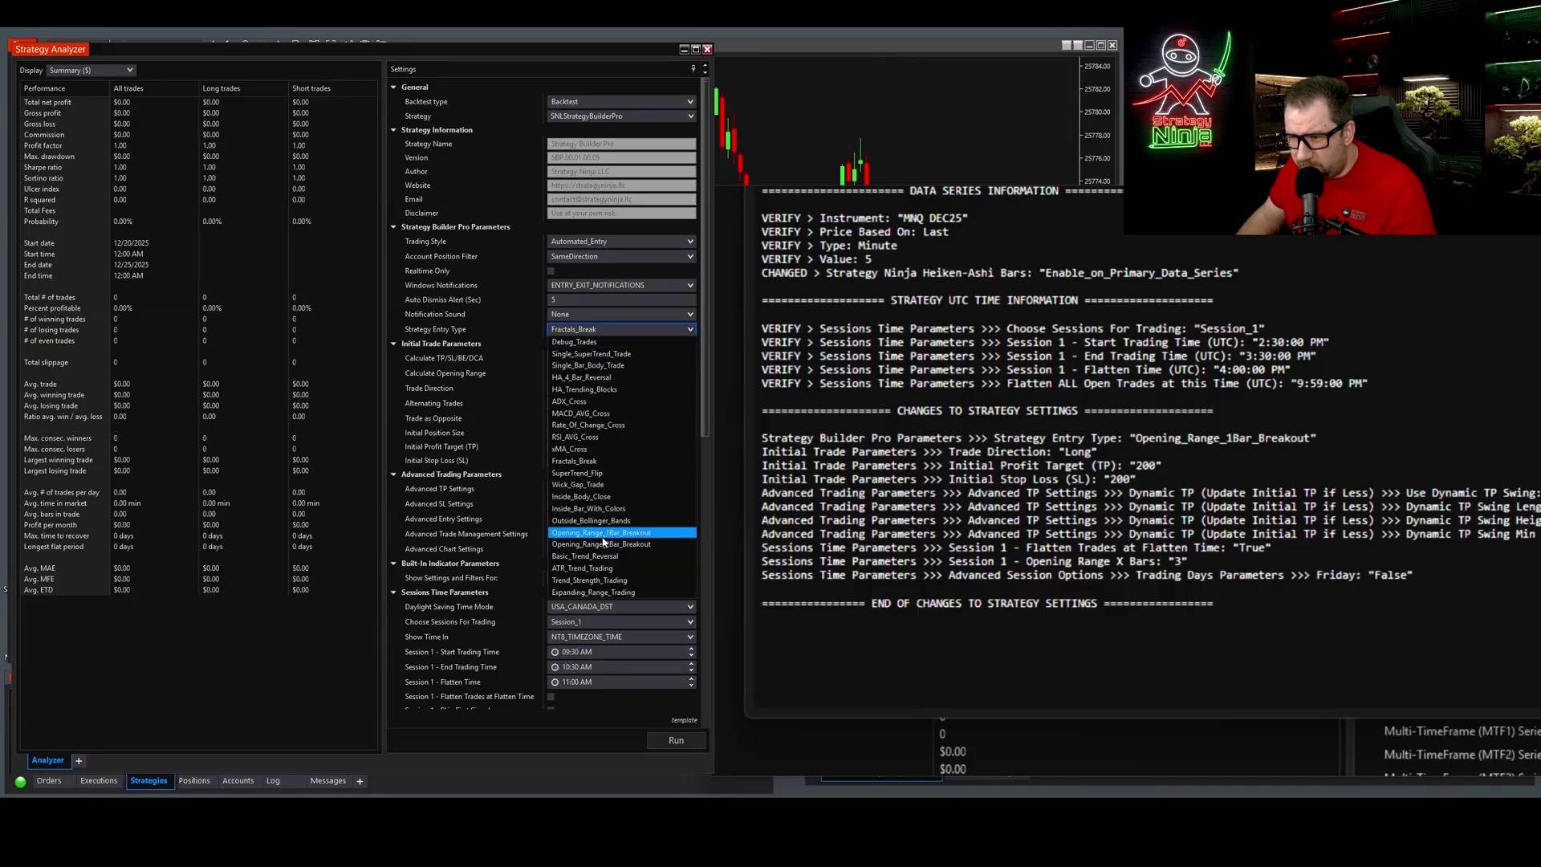
pyautogui.click(505, 302)
pyautogui.press('Down')
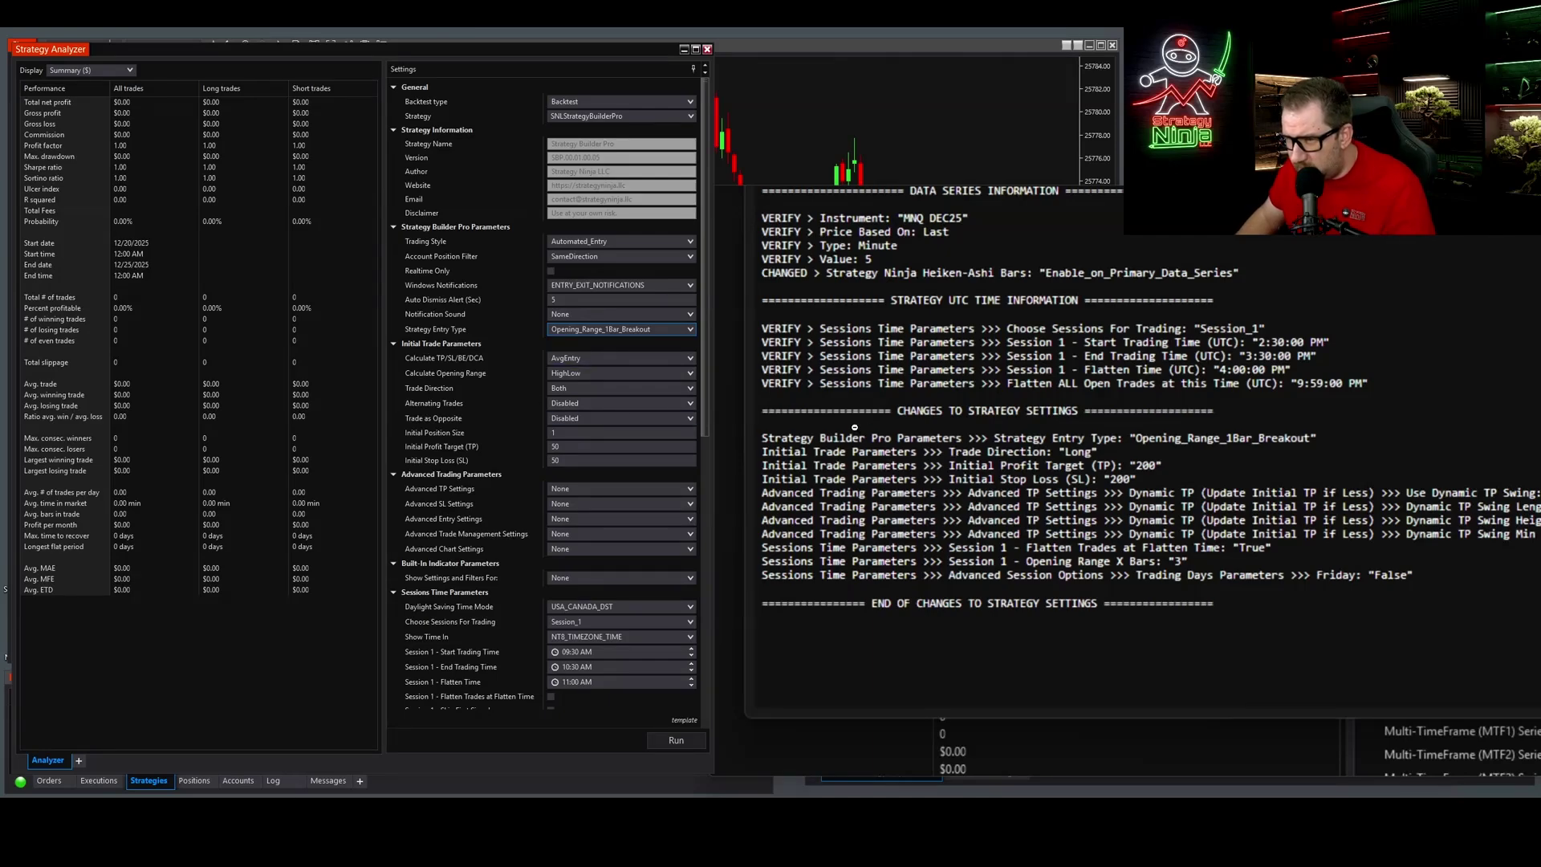
pyautogui.click(558, 391)
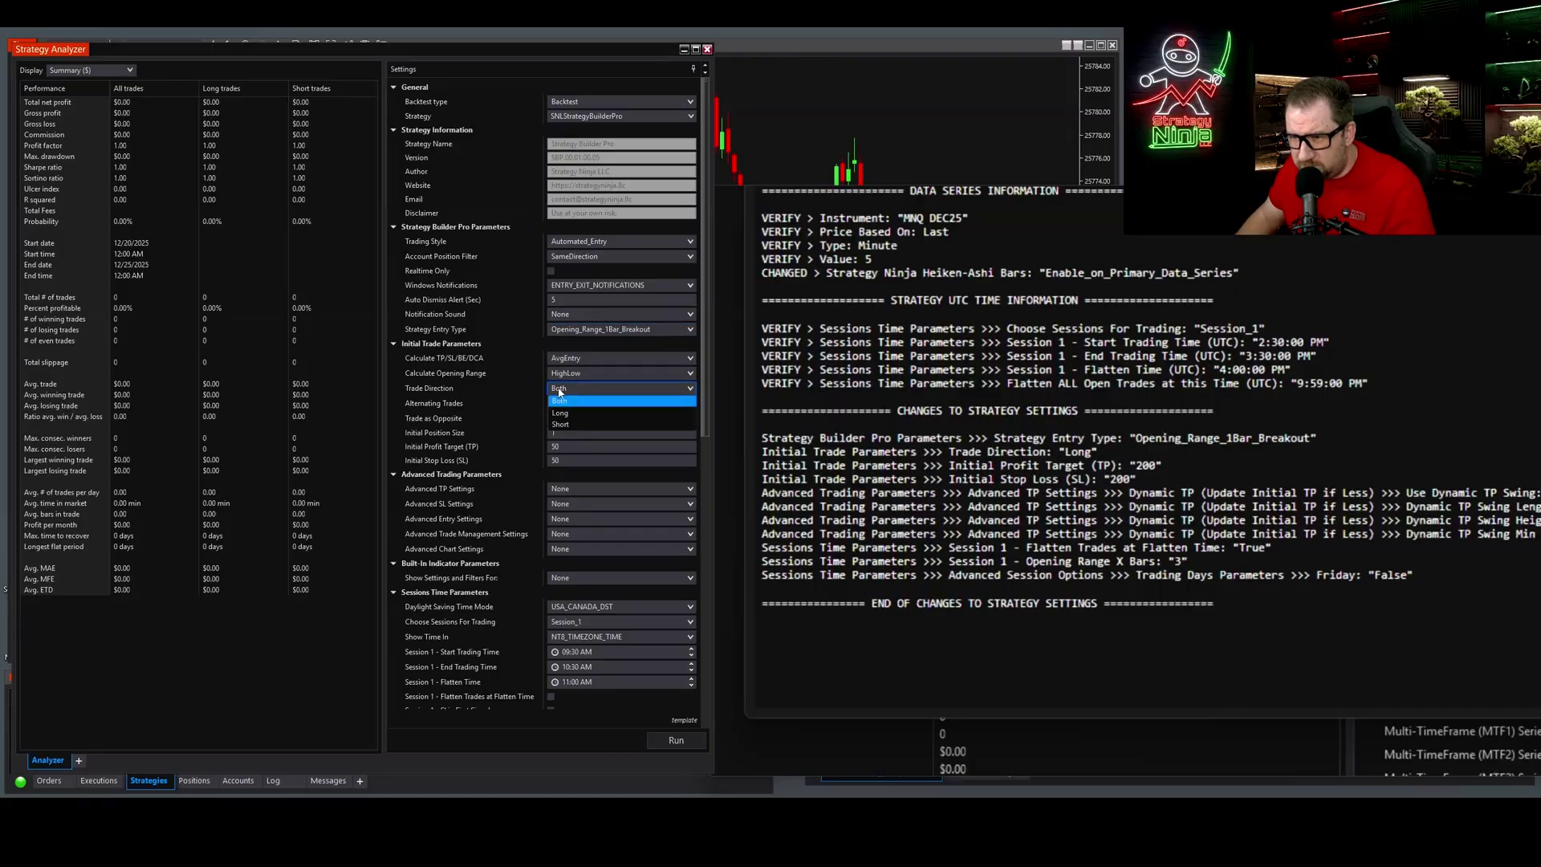
pyautogui.click(581, 418)
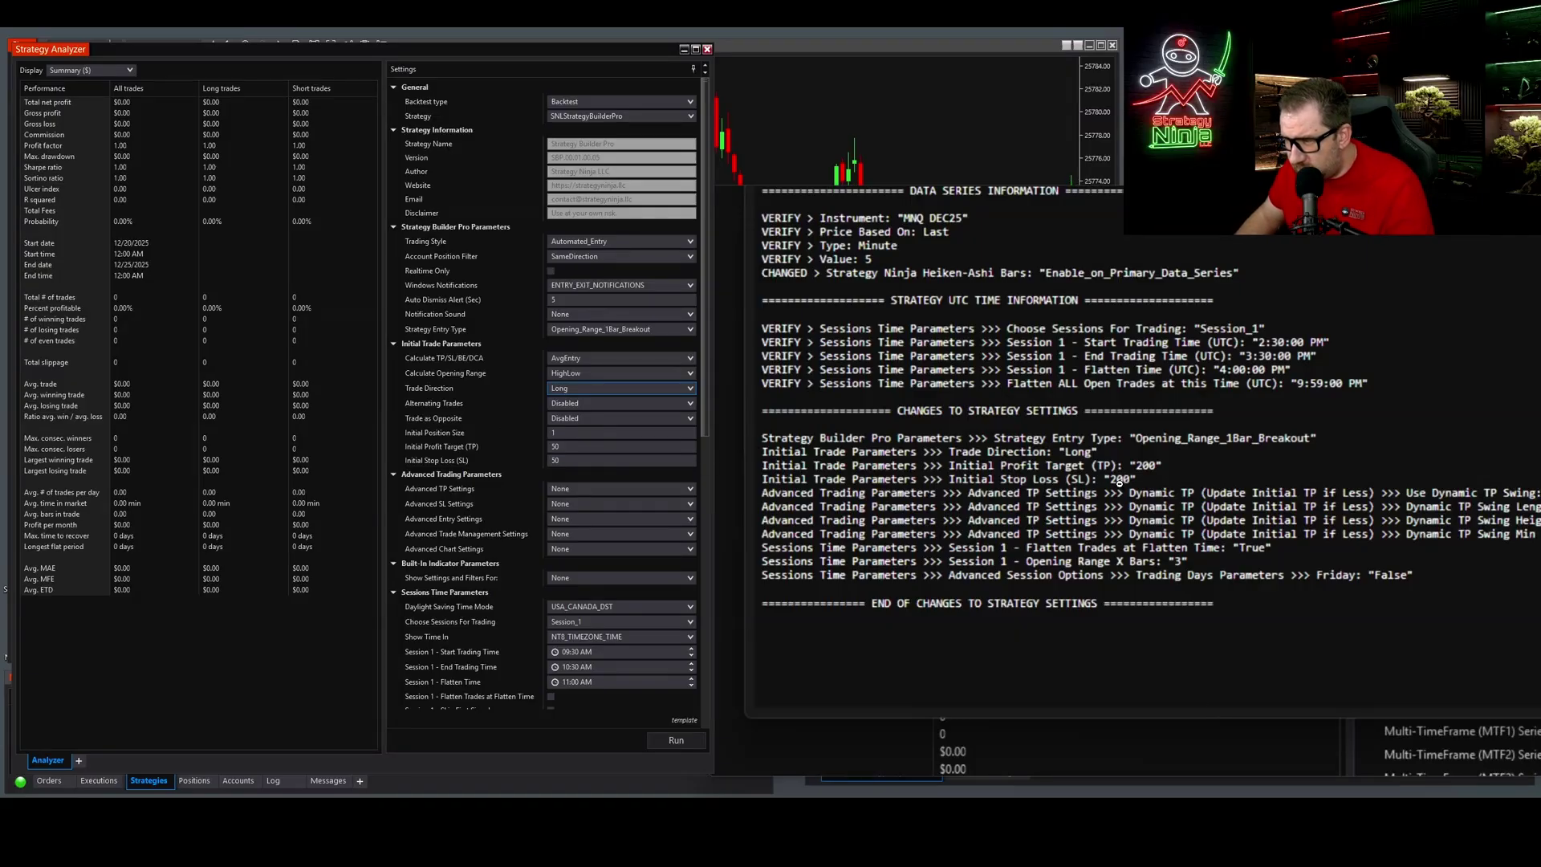
# - Set both the Initial Profit Target (TP) and the Initial Stop Loss (SL) to 200
pyautogui.click(536, 447)
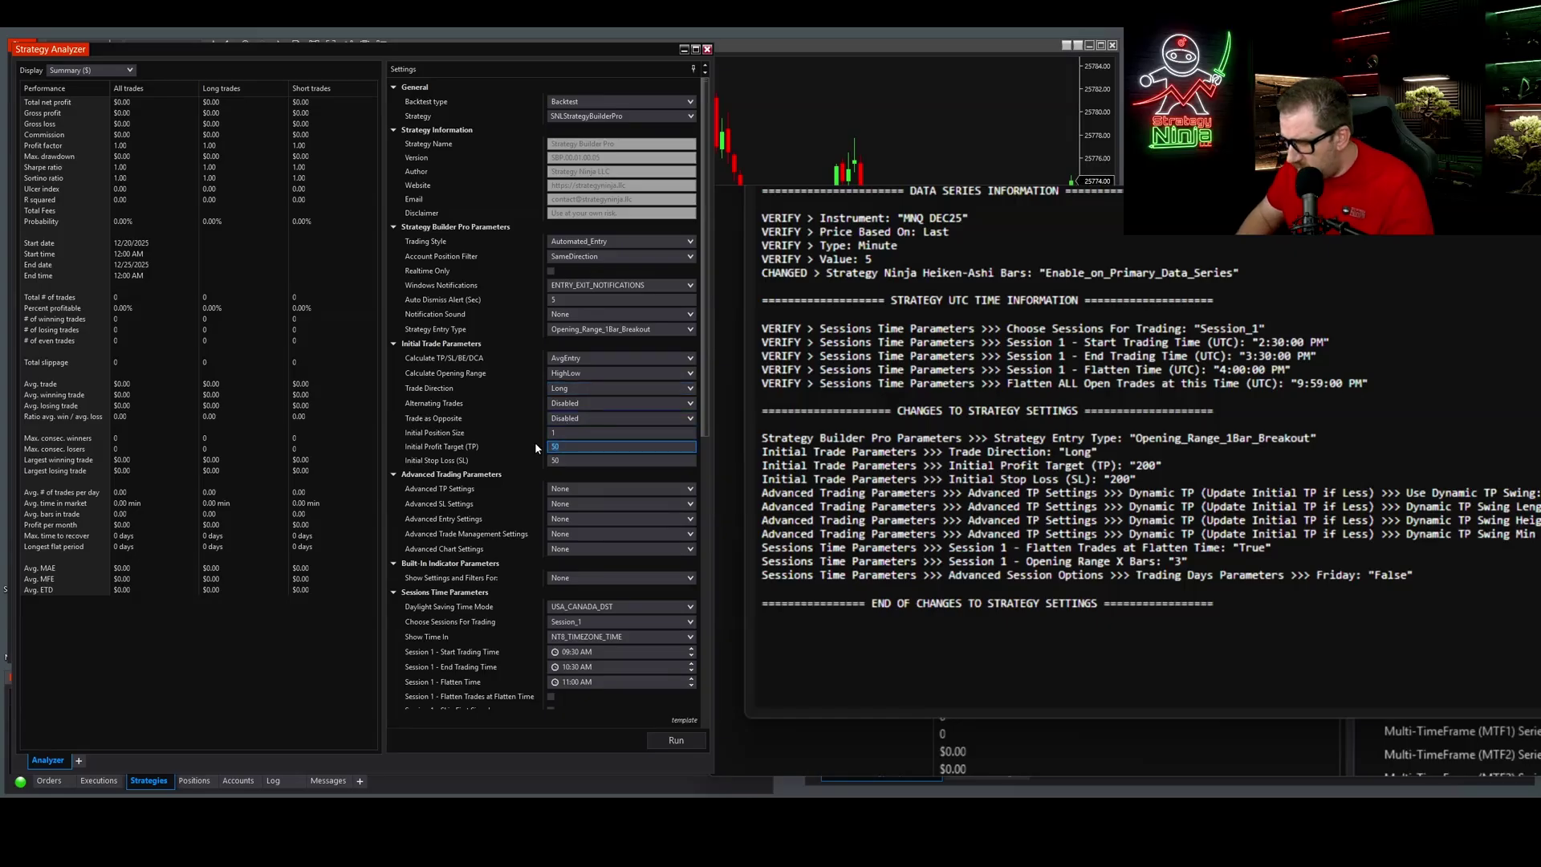
pyautogui.write('200')
pyautogui.click(538, 461)
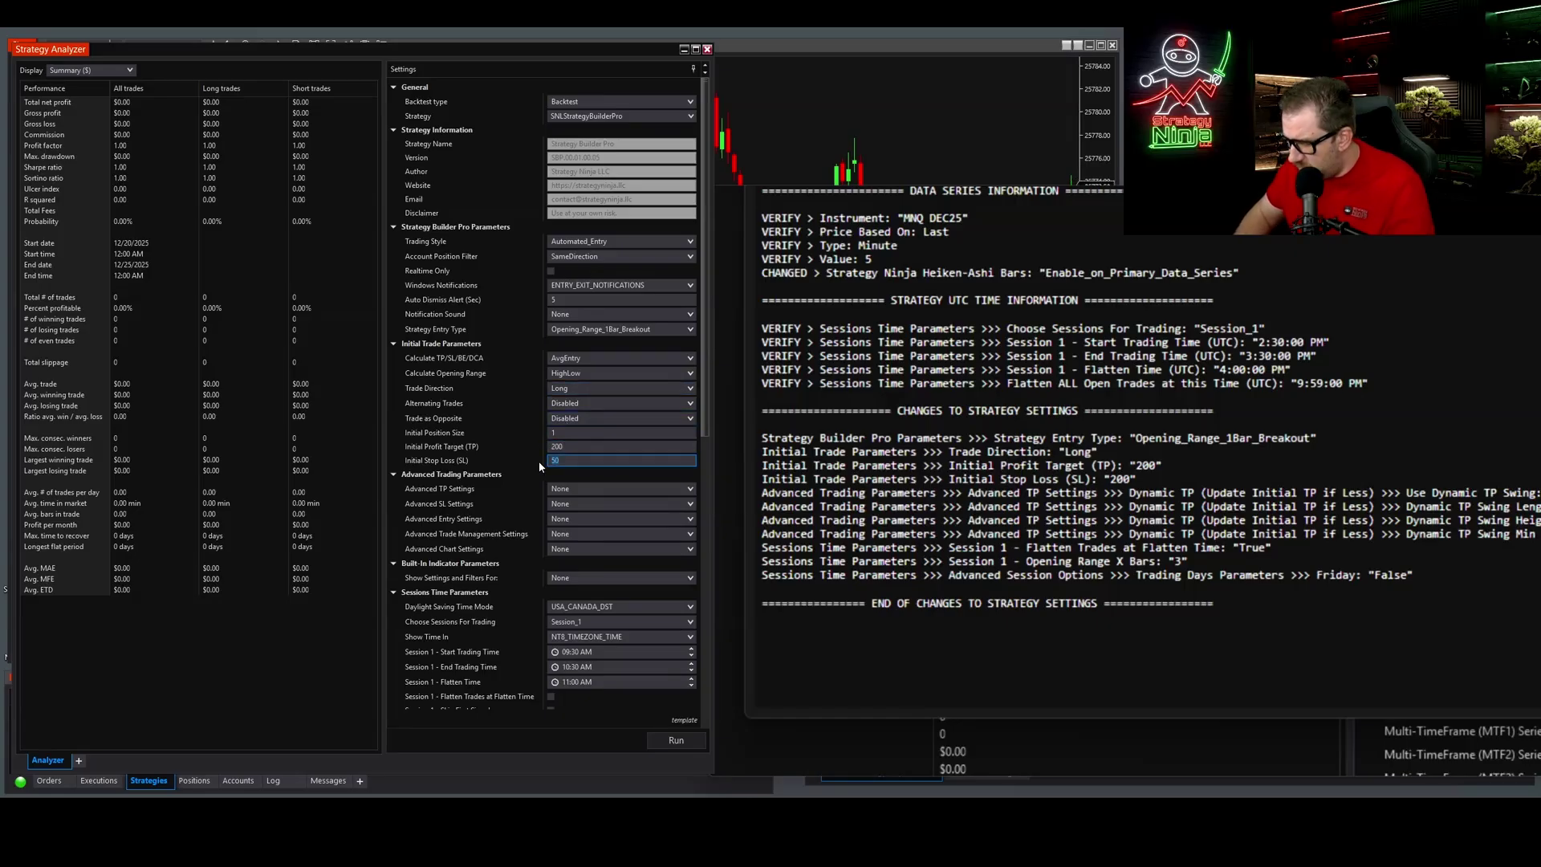
pyautogui.click(1044, 426)
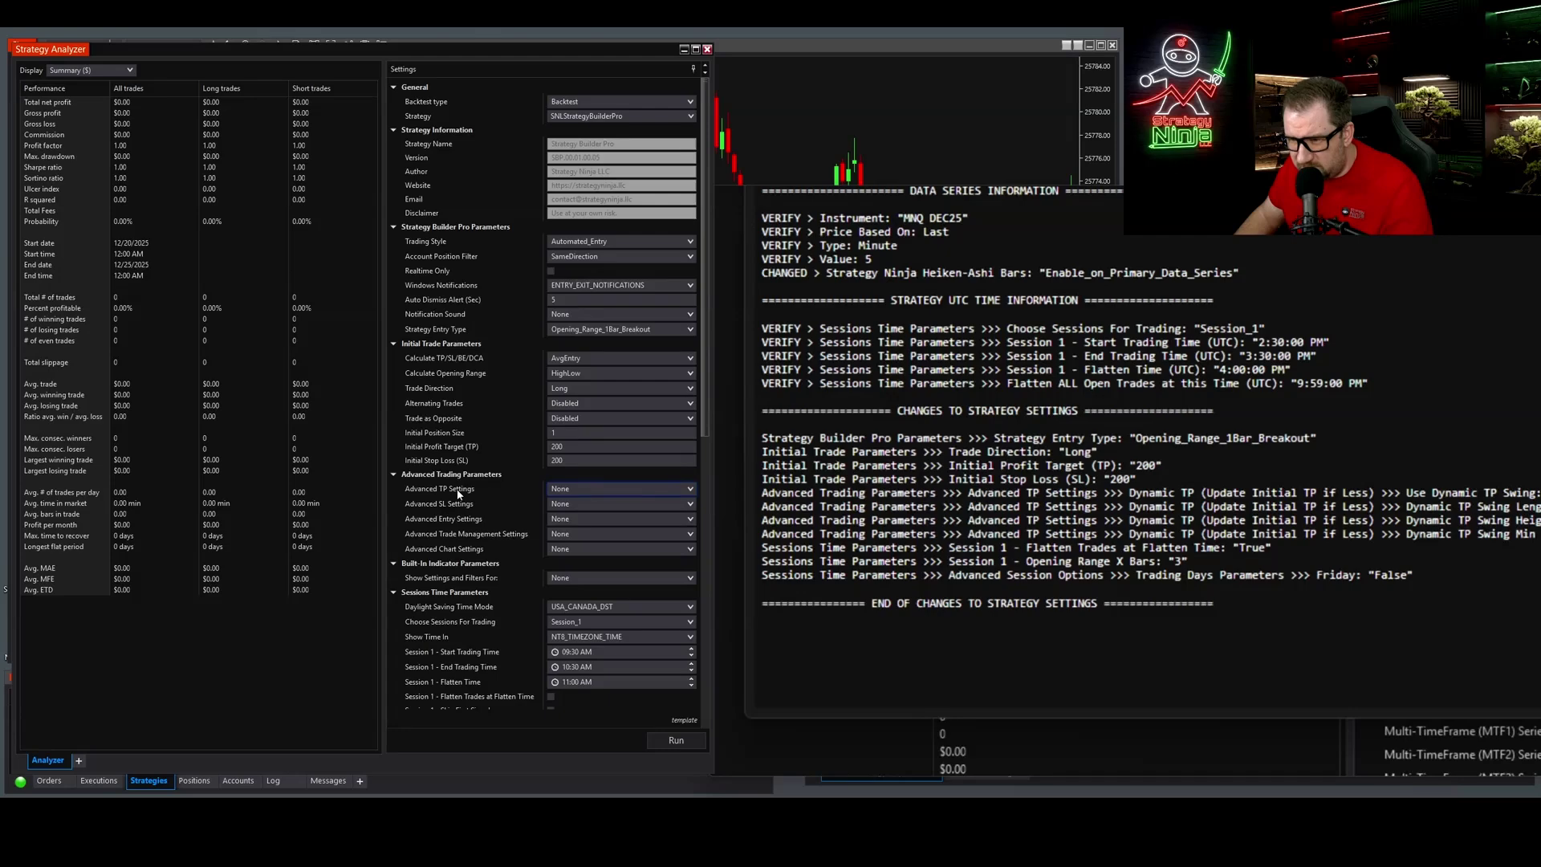
# - Set Advanced TP Settings to Dynamic_TP_Settings in the Advanced Trading Parameters
pyautogui.click(591, 489)
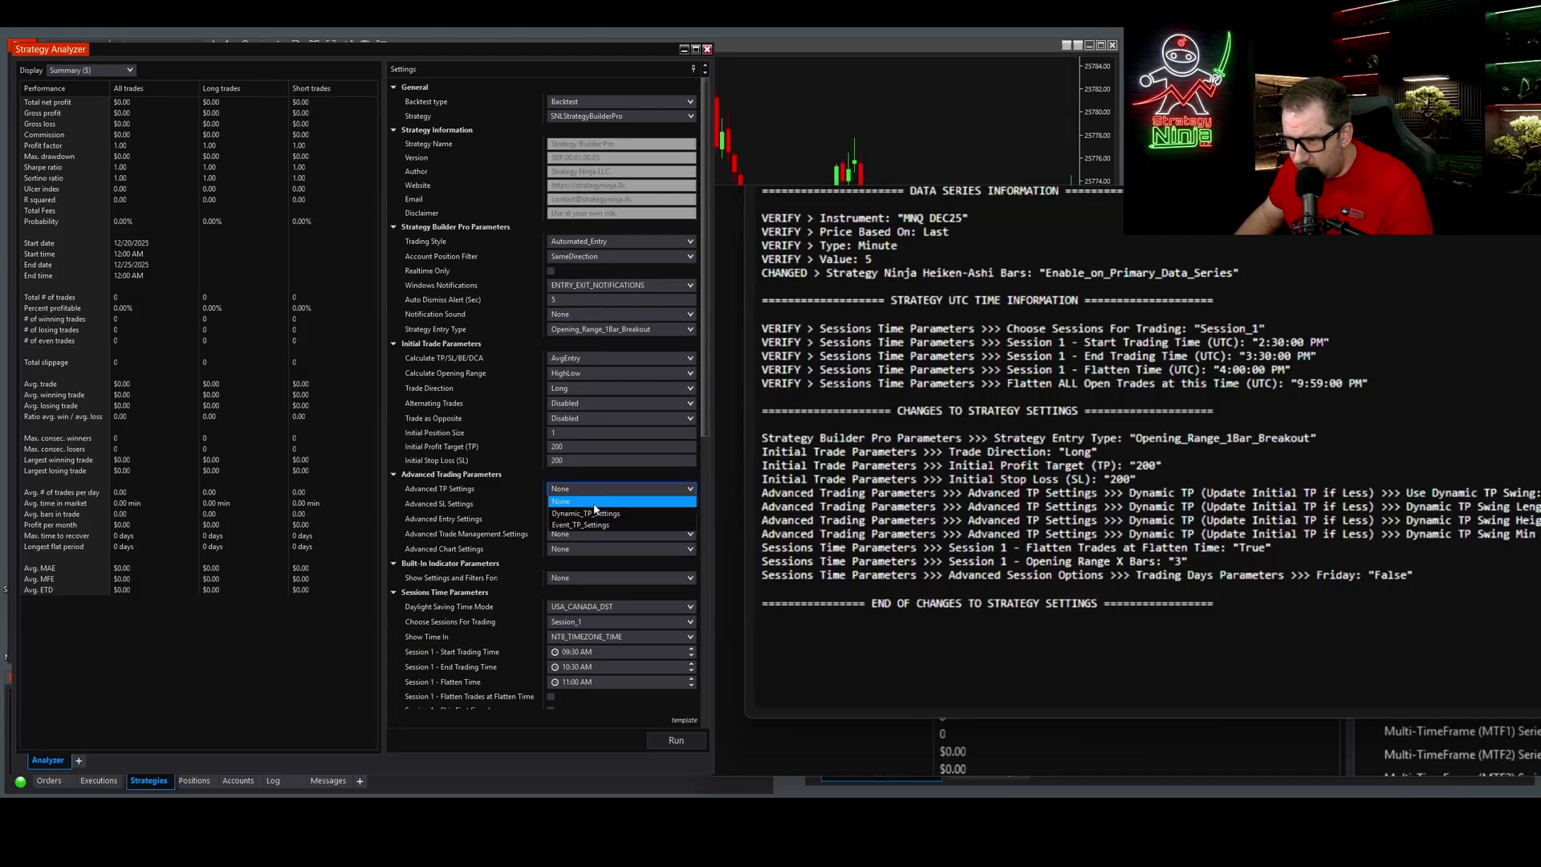
pyautogui.click(591, 514)
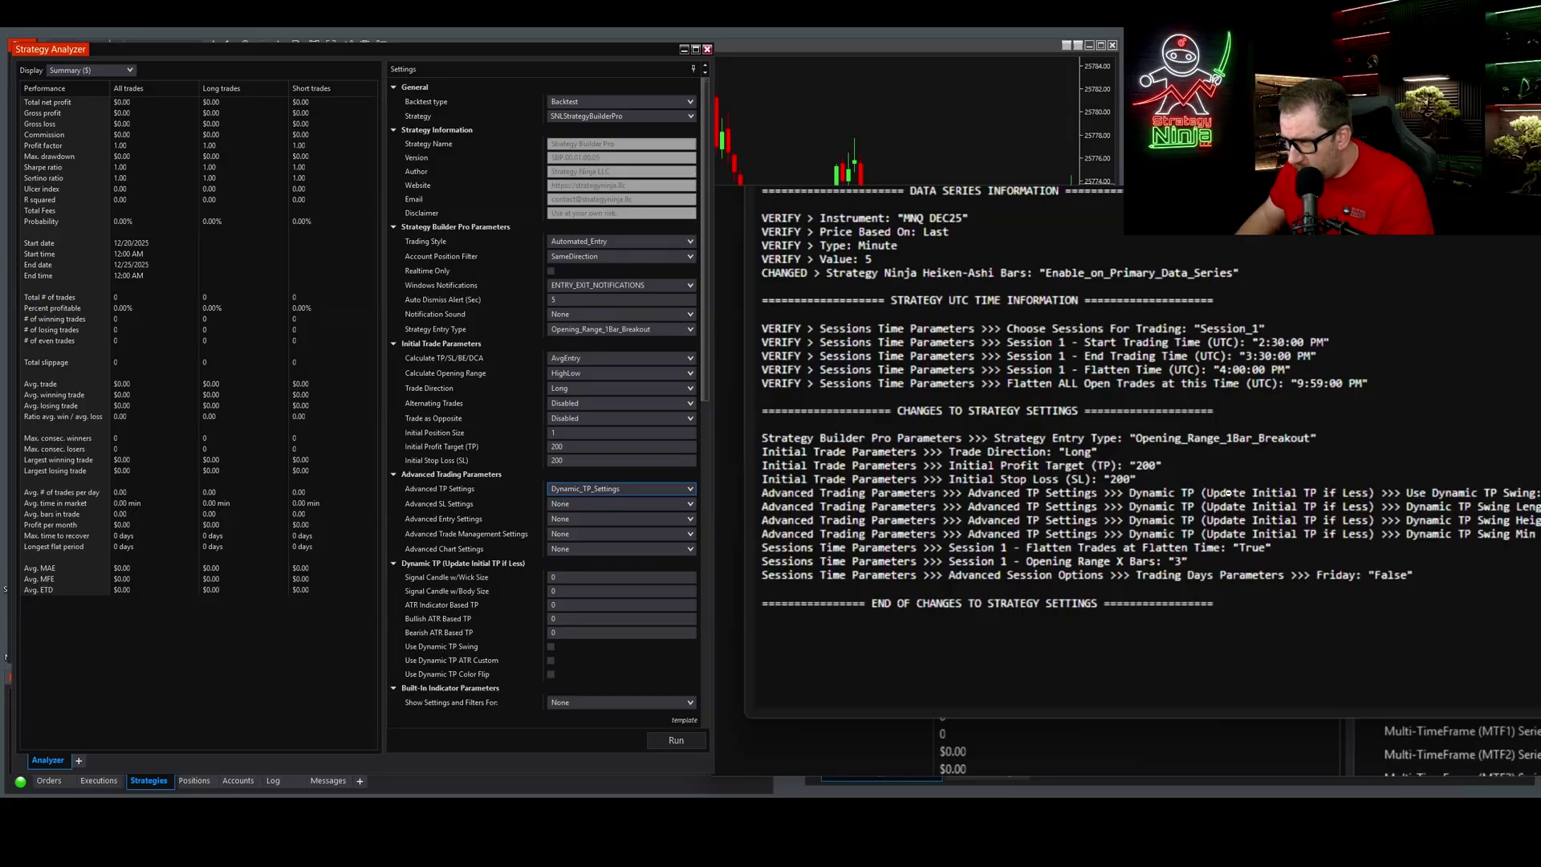
pyautogui.scroll(-5, 434, 365)
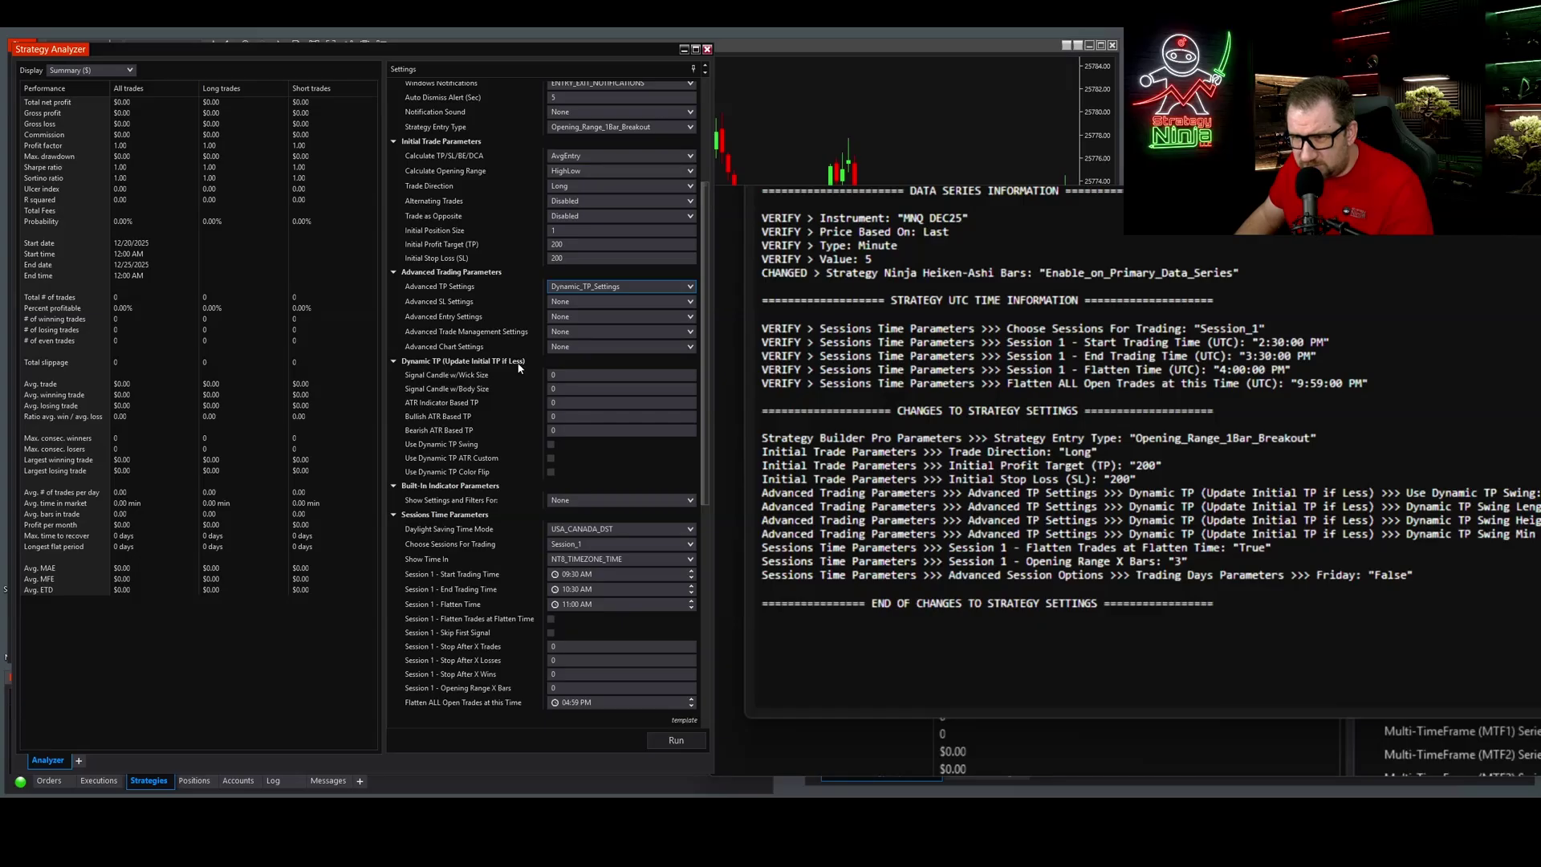
# - Try Dynamic_SL_Settings for Advanced SL Settings, and return to Dynamic_TP_Settings for Advanced TP Settings
pyautogui.click(580, 290)
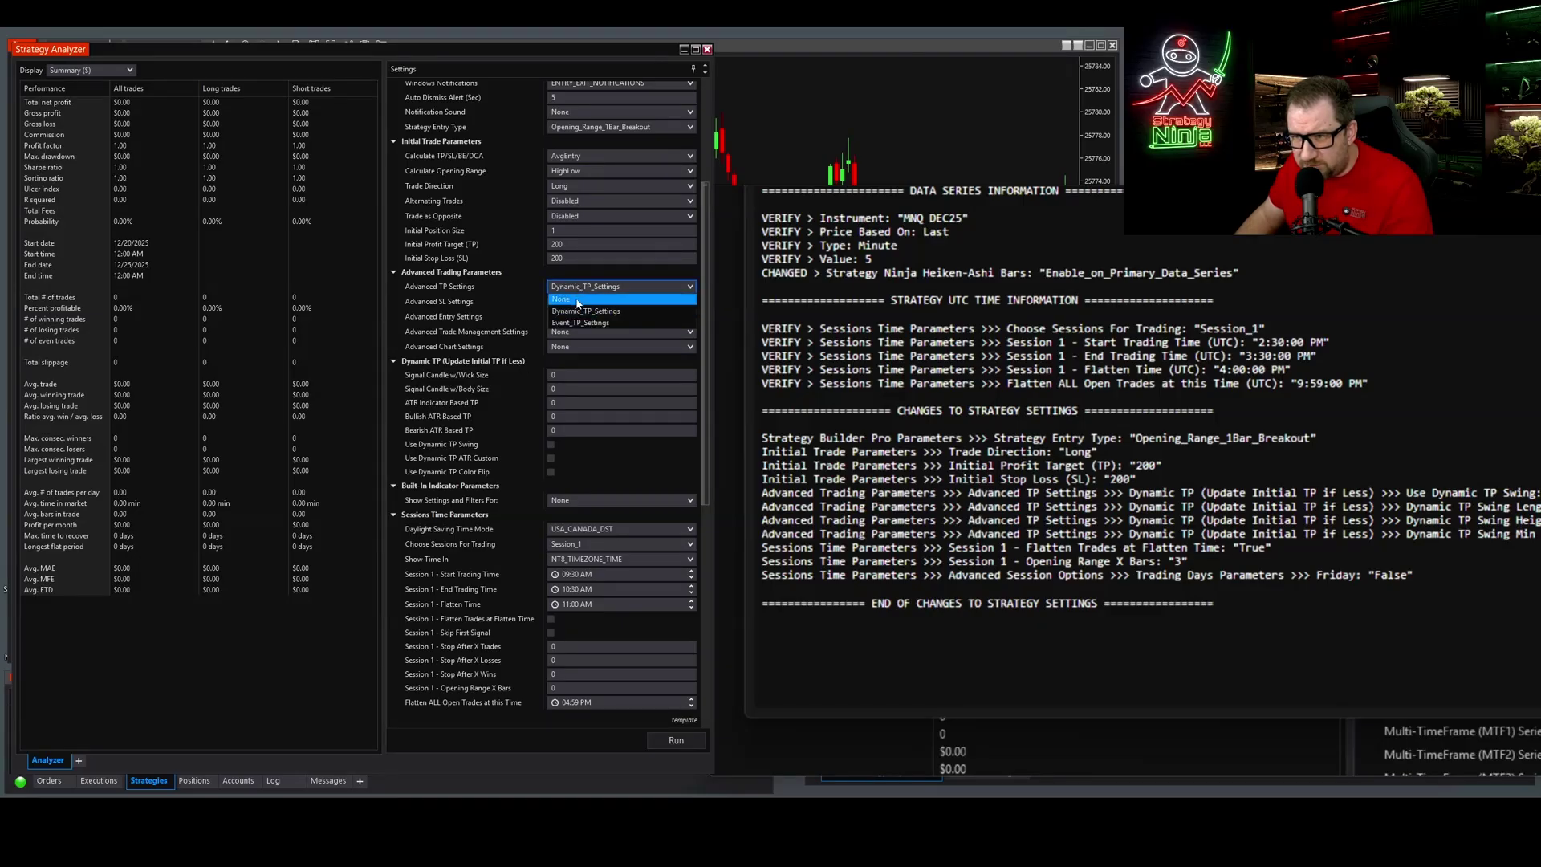
pyautogui.click(562, 298)
pyautogui.click(583, 287)
pyautogui.click(582, 311)
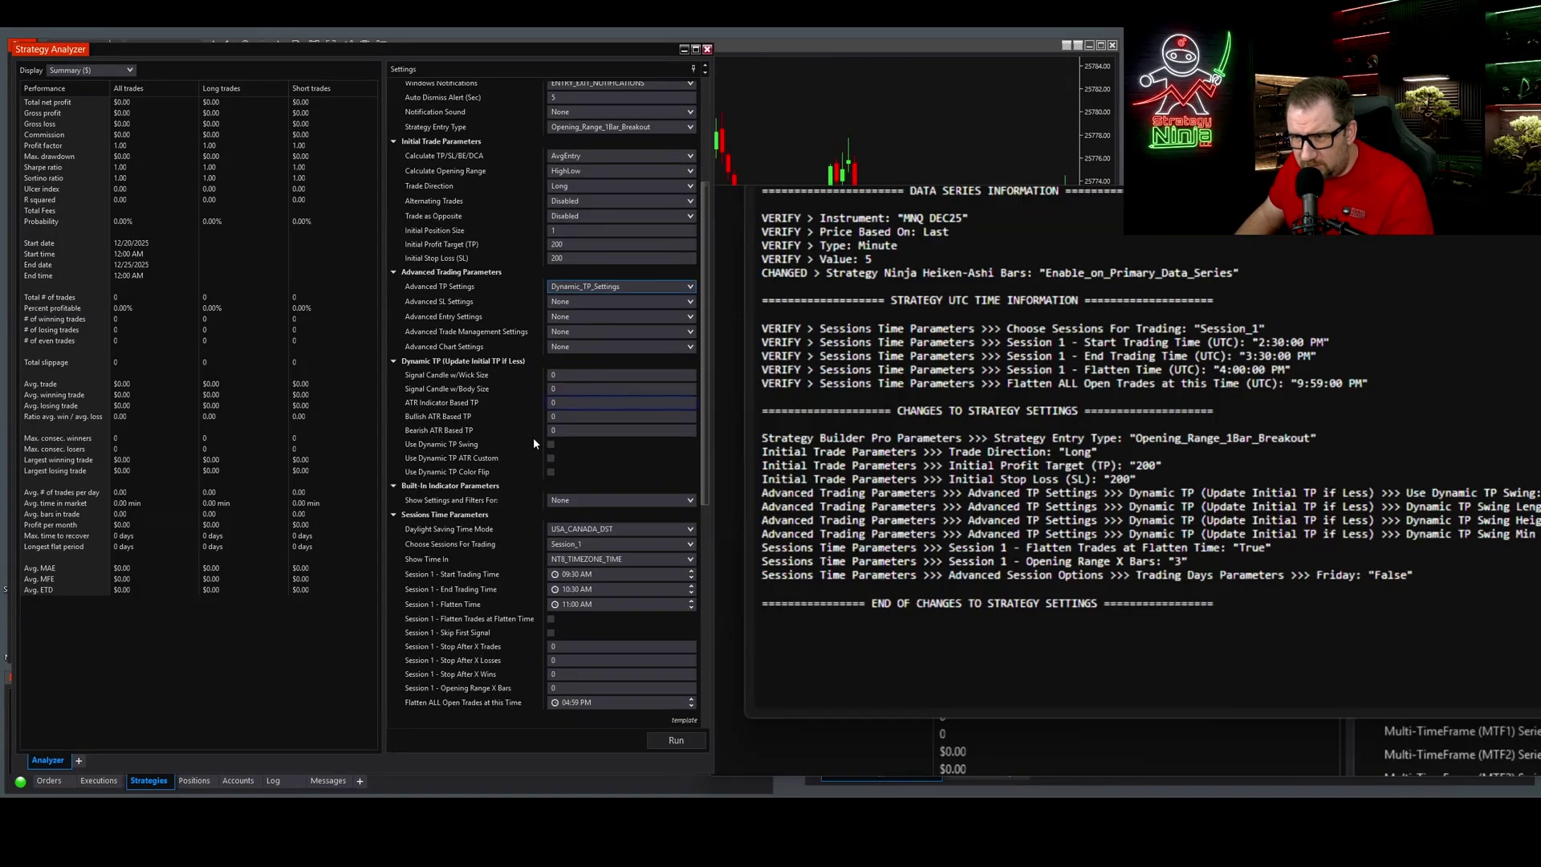
pyautogui.click(583, 303)
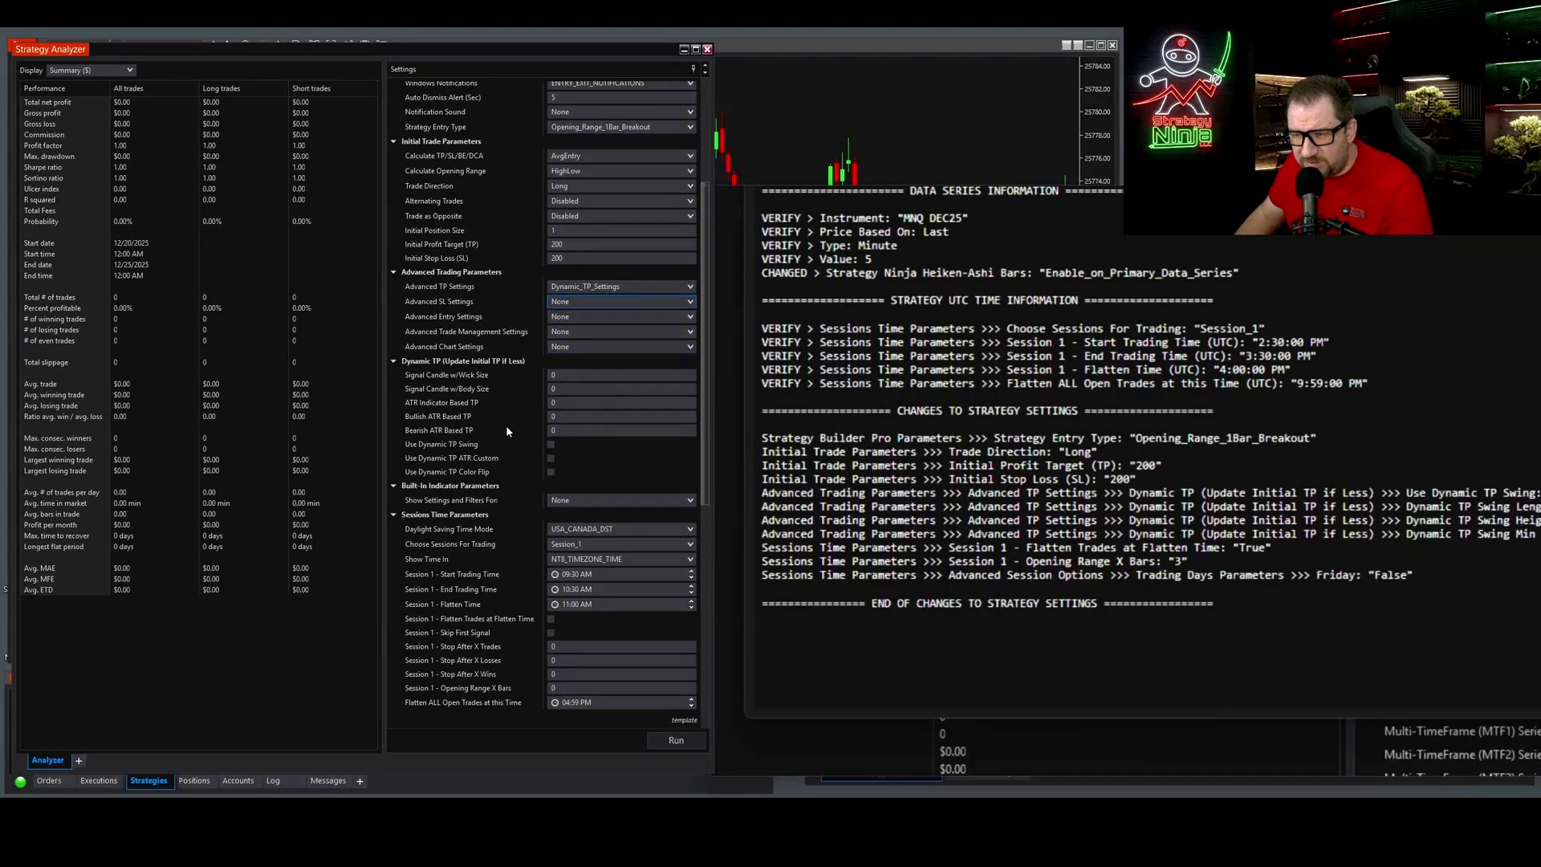
pyautogui.click(581, 302)
pyautogui.click(576, 327)
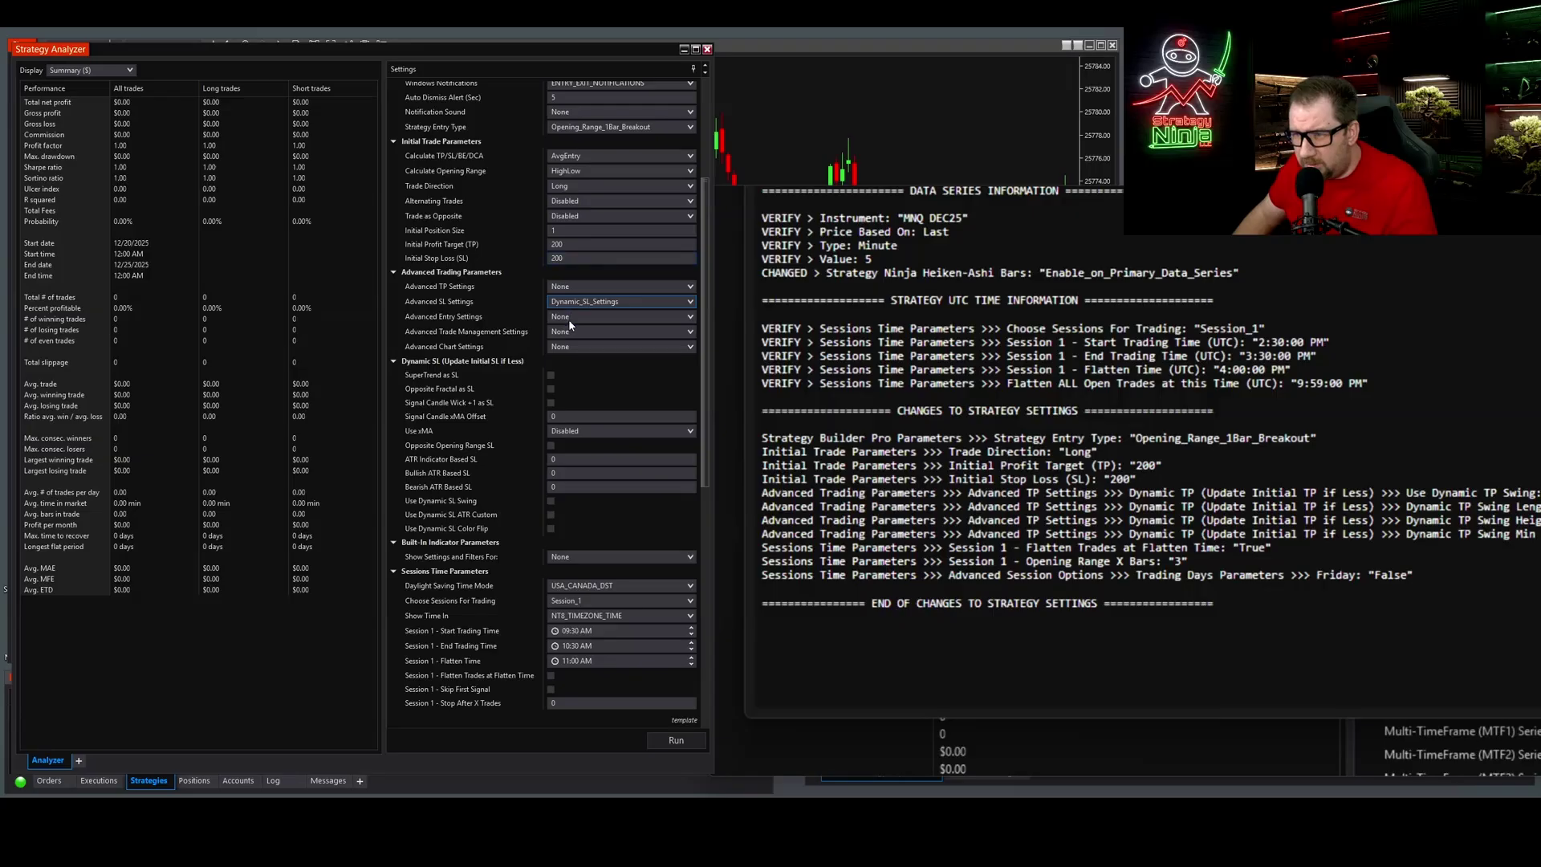
pyautogui.click(564, 287)
pyautogui.click(586, 310)
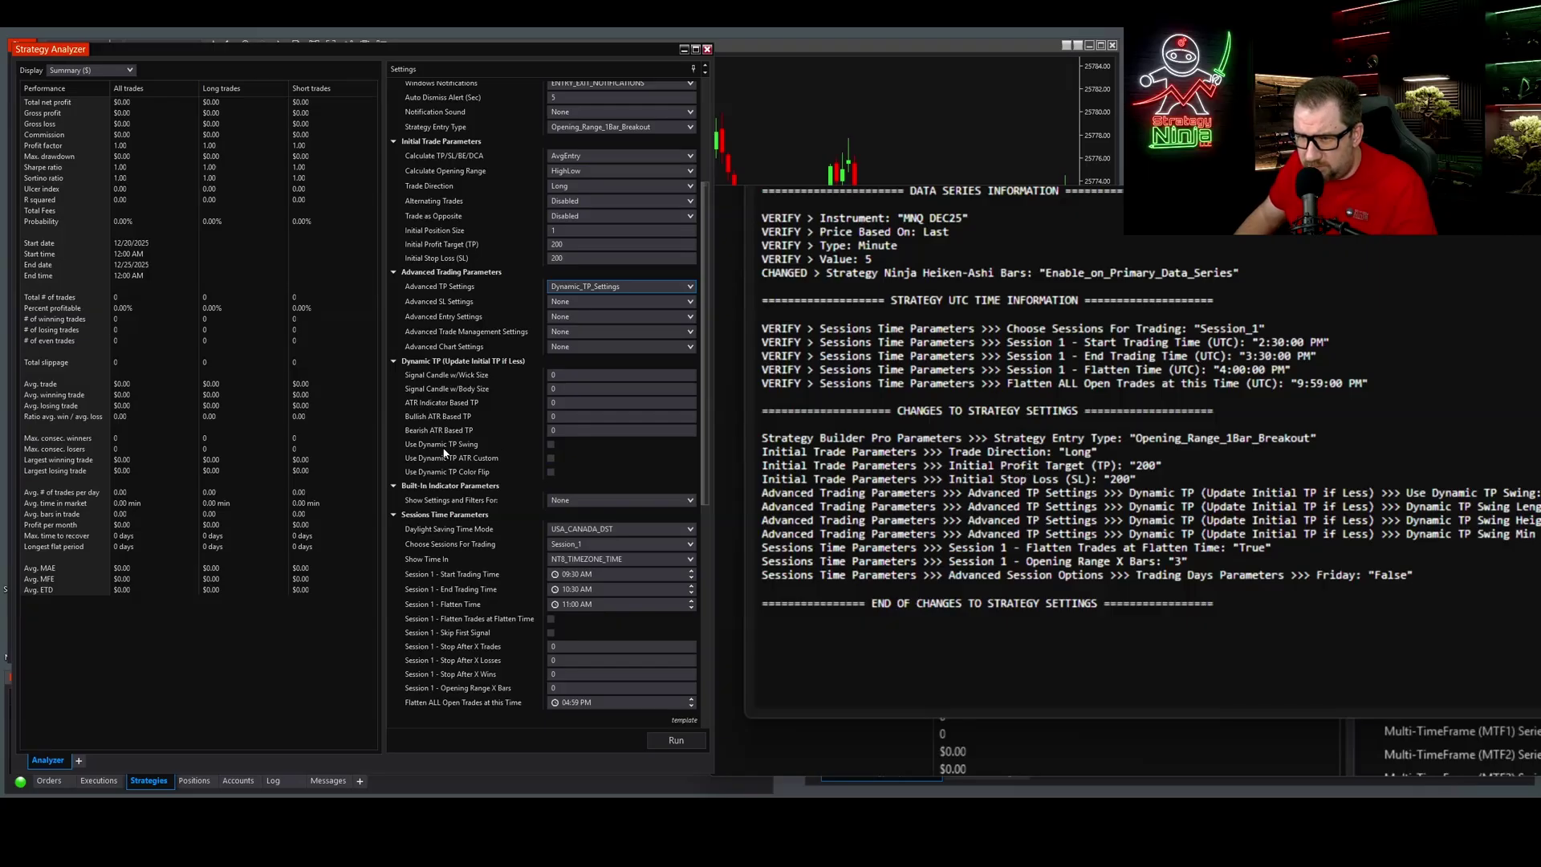
# - Enable Use Dynamic TP Swing with a Dynamic TP Swing Length of 100 and Height of 40
pyautogui.click(551, 444)
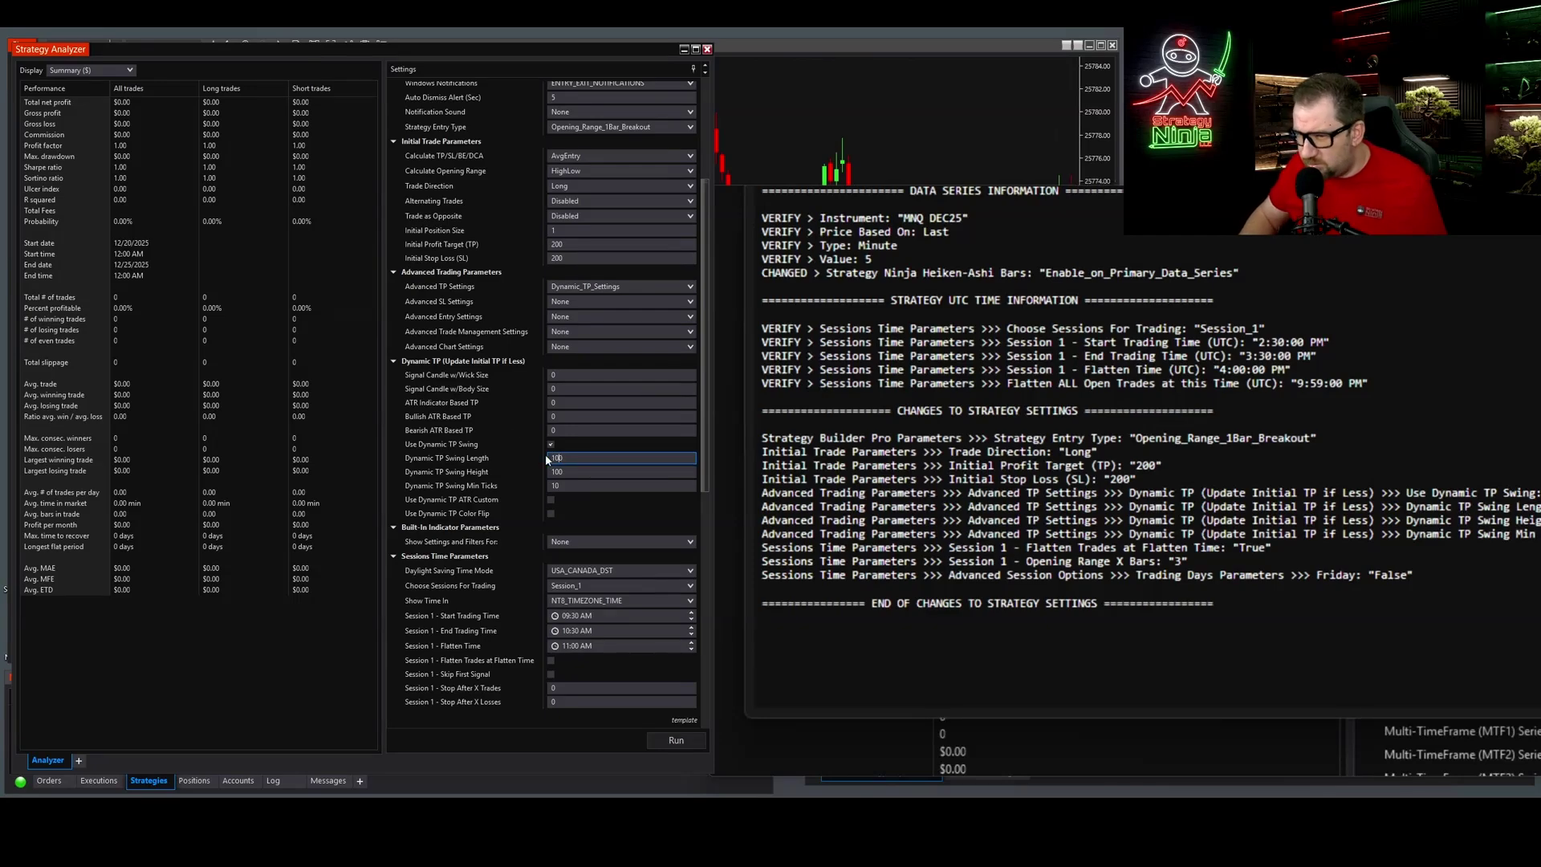
pyautogui.write('100')
pyautogui.click(599, 473)
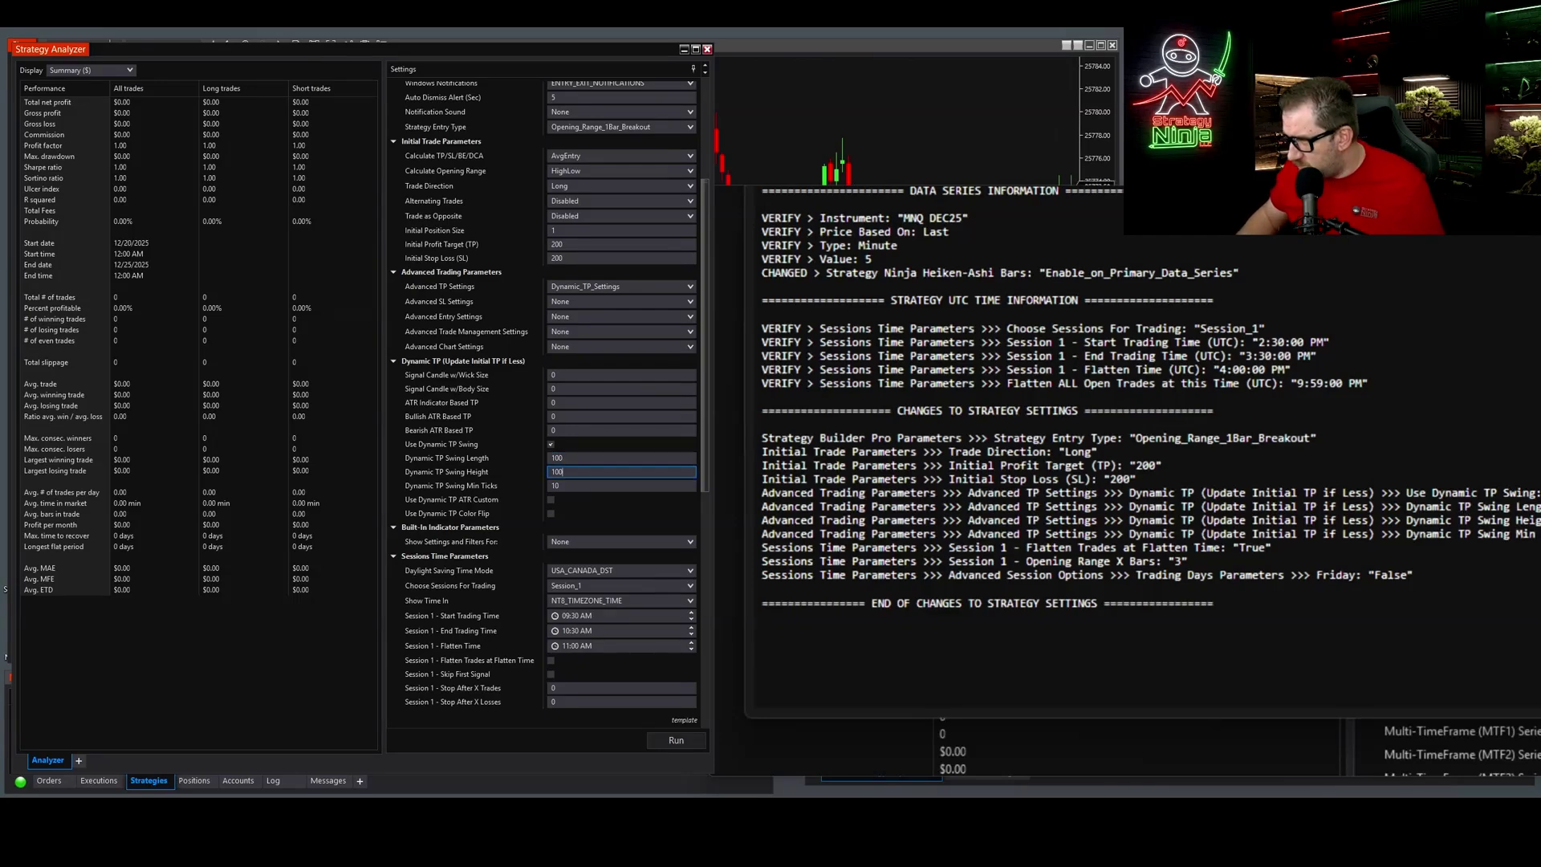
pyautogui.press('BackSpace')
pyautogui.press('BackSpace')
pyautogui.press('BackSpace')
pyautogui.write('40')
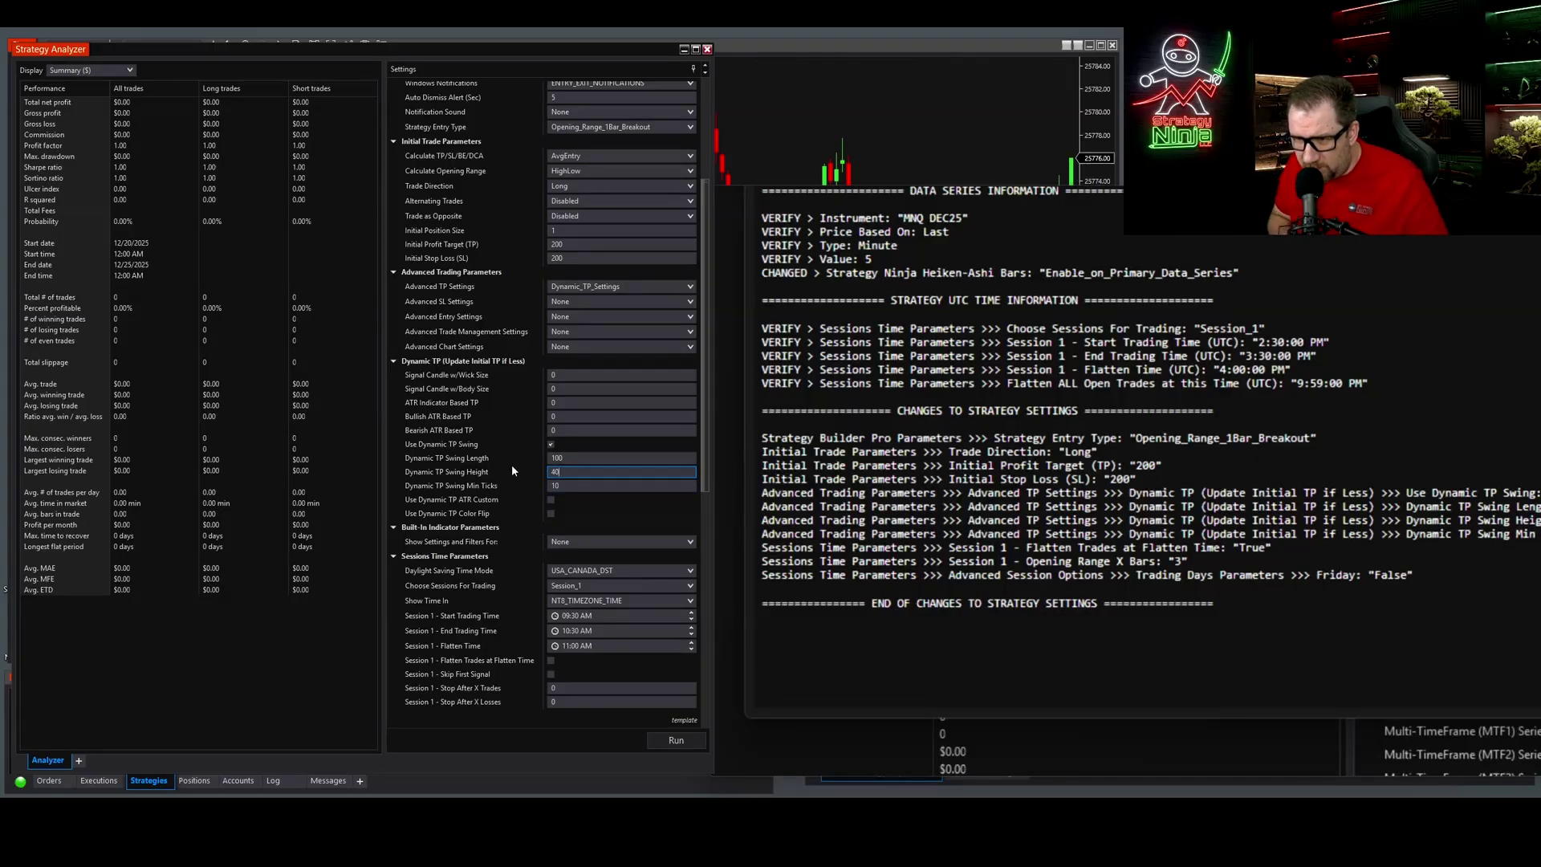
pyautogui.moveTo(473, 475)
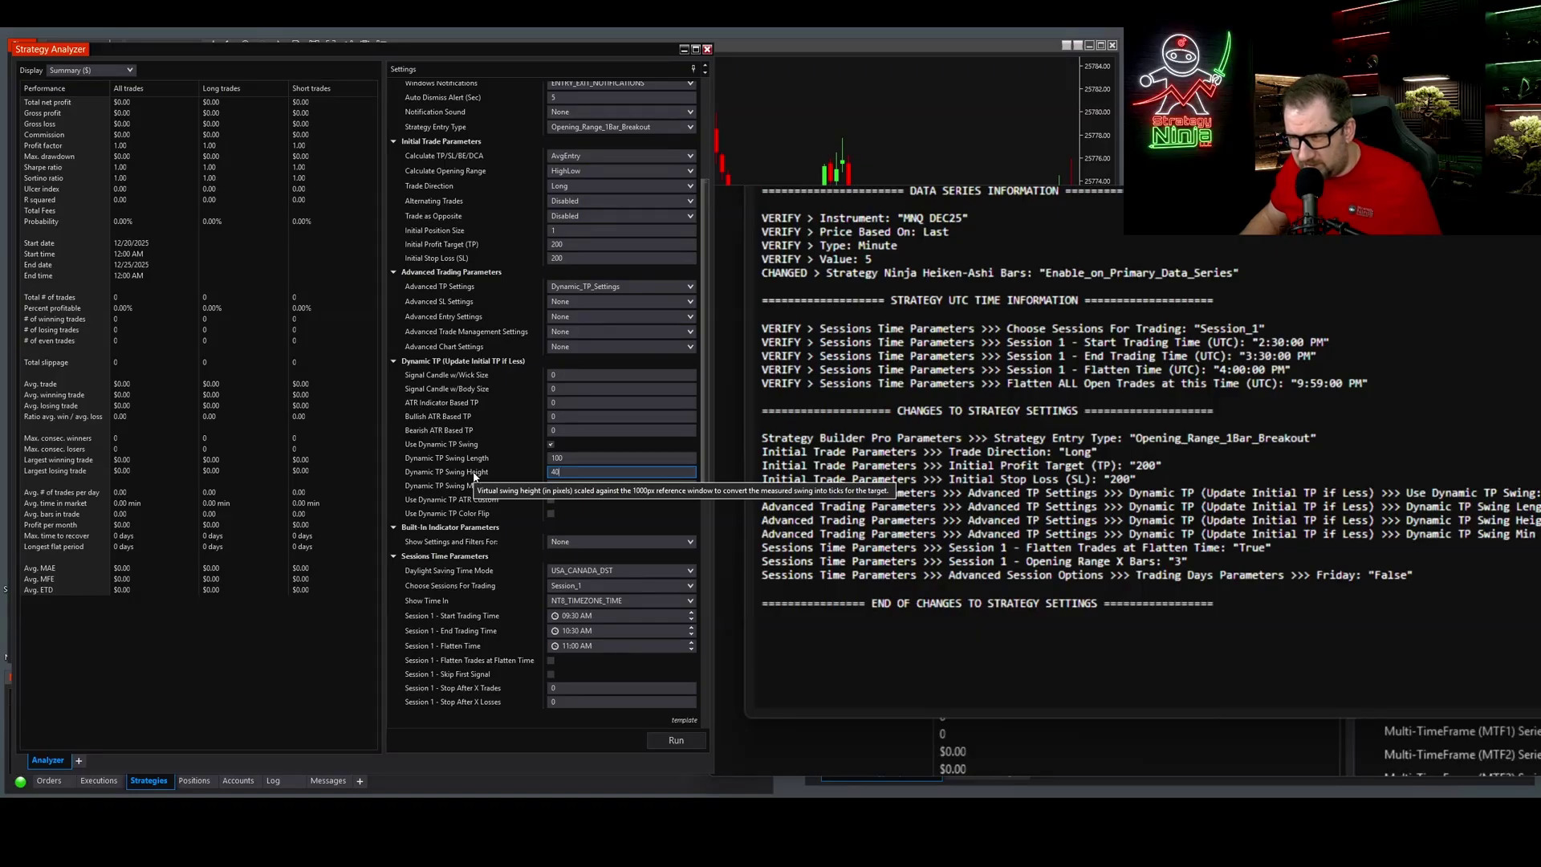
# - Set Dynamic TP Swing Min Ticks to 40
pyautogui.press('Tab')
pyautogui.write('10')
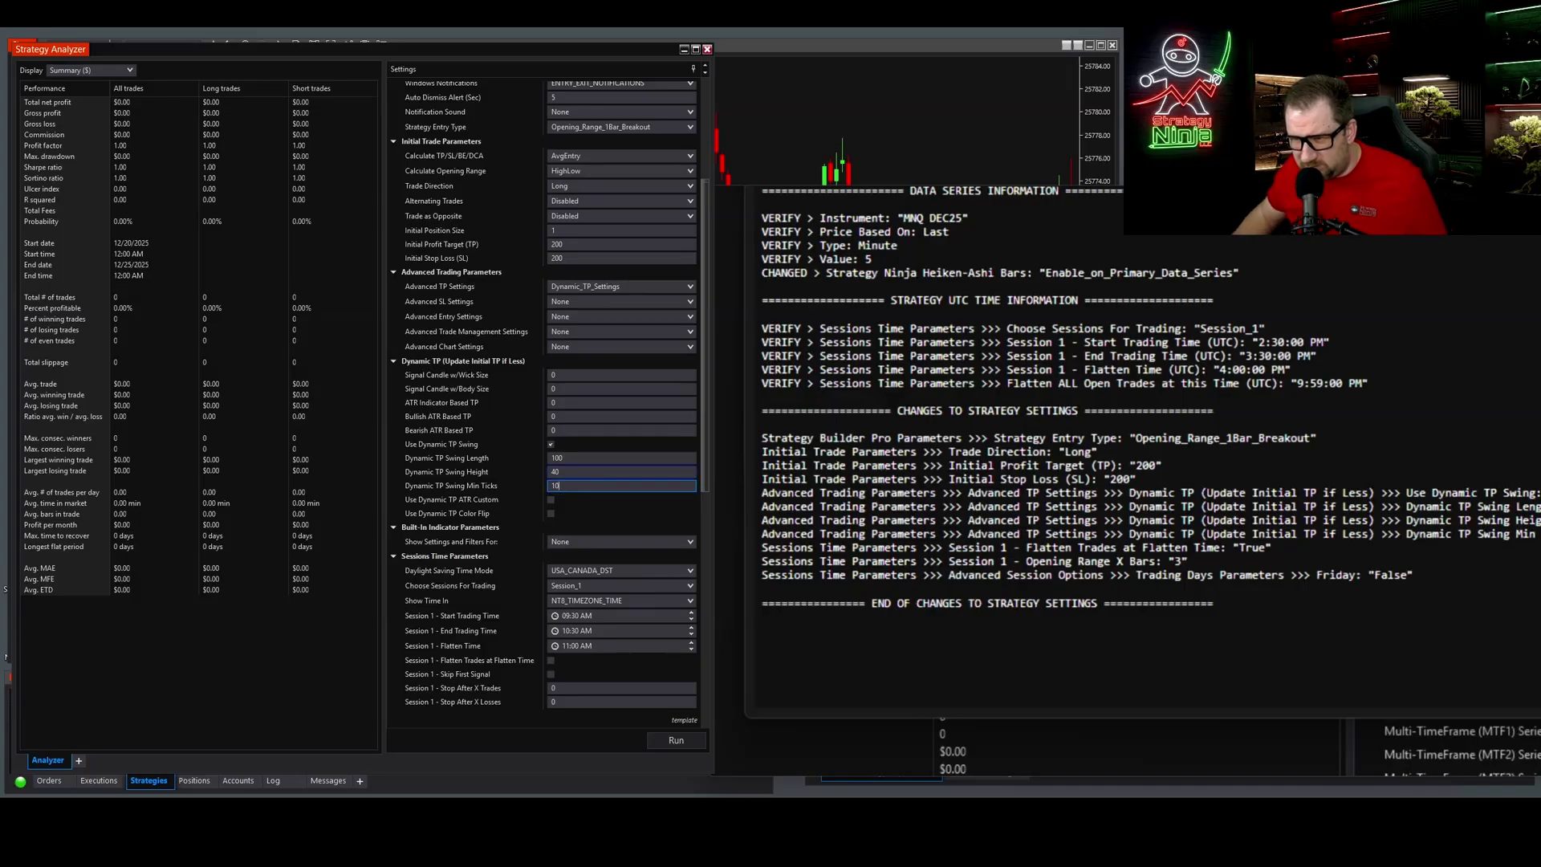
pyautogui.click(622, 472)
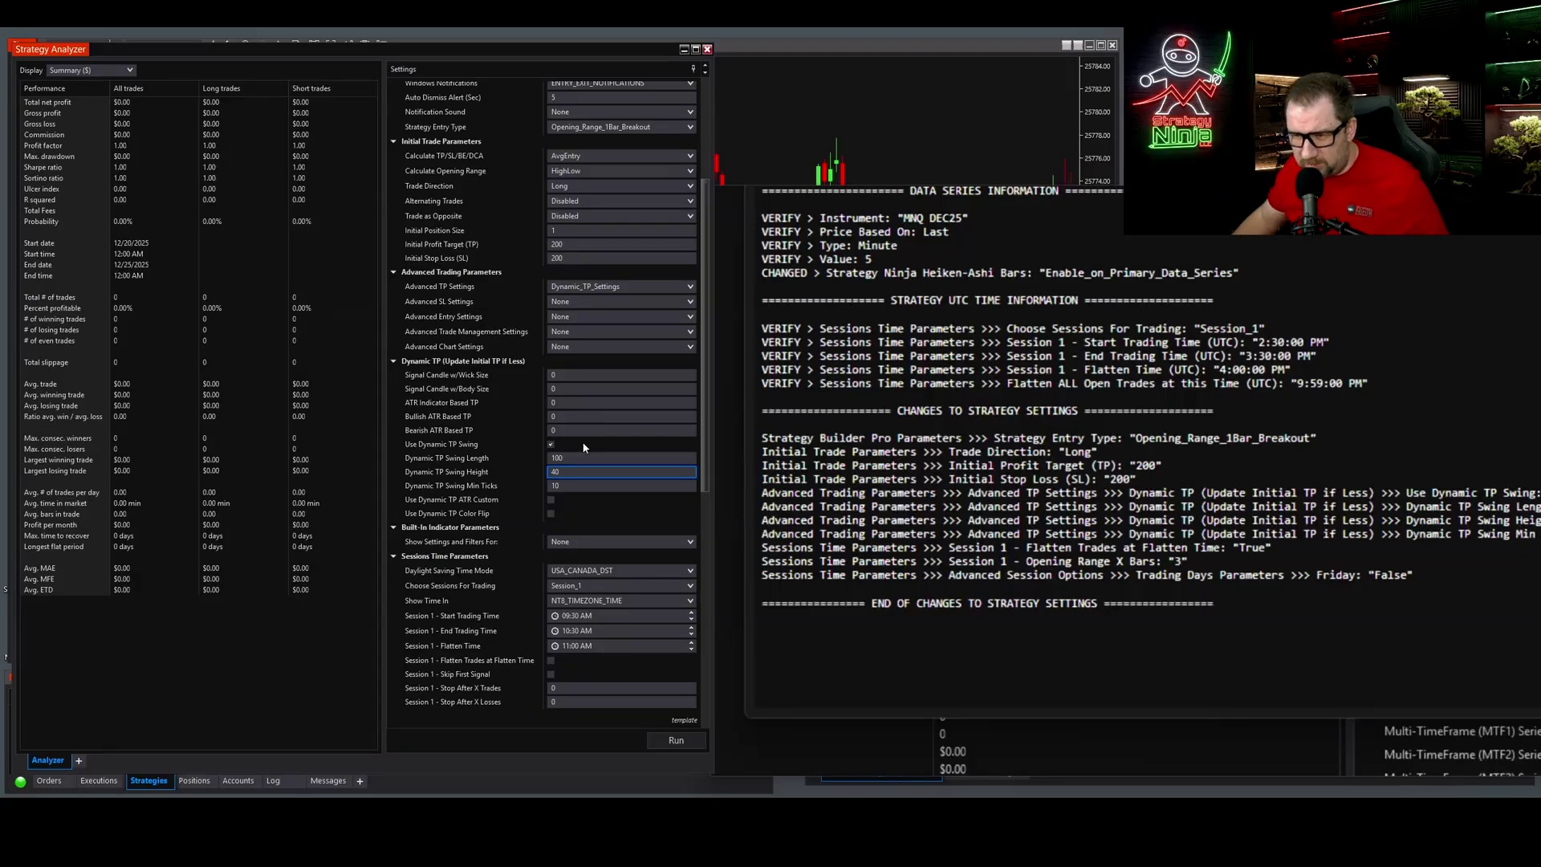
pyautogui.click(562, 485)
pyautogui.press('BackSpace')
pyautogui.press('BackSpace')
pyautogui.write('40')
pyautogui.press('Return')
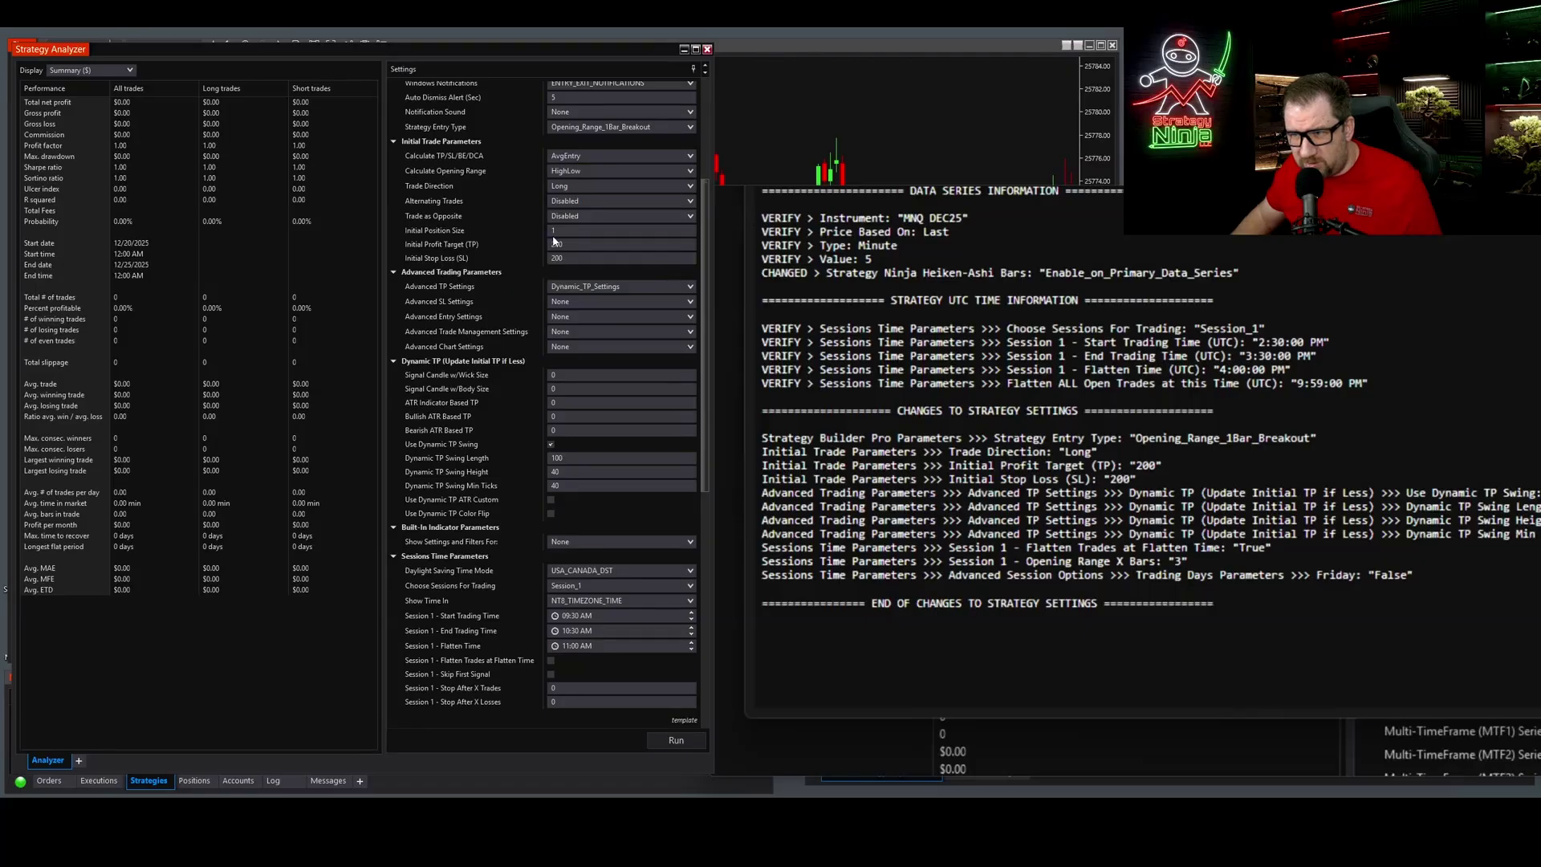
# - Review the Initial Profit Target alongside the Dynamic TP Swing length, height and minimum ticks
pyautogui.click(577, 244)
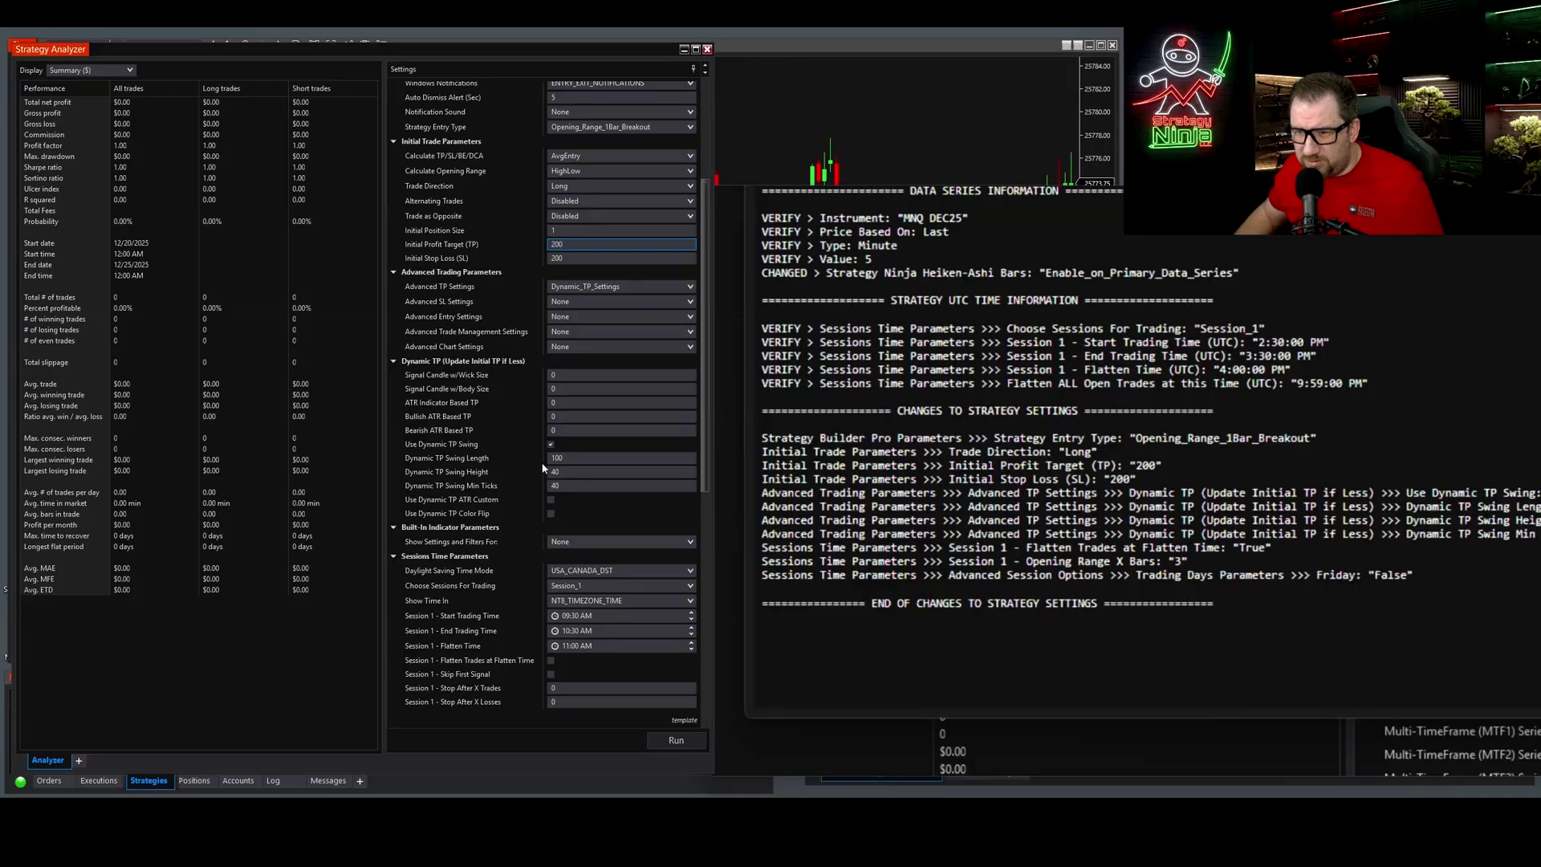
pyautogui.click(599, 458)
pyautogui.press('Tab')
pyautogui.press('Tab')
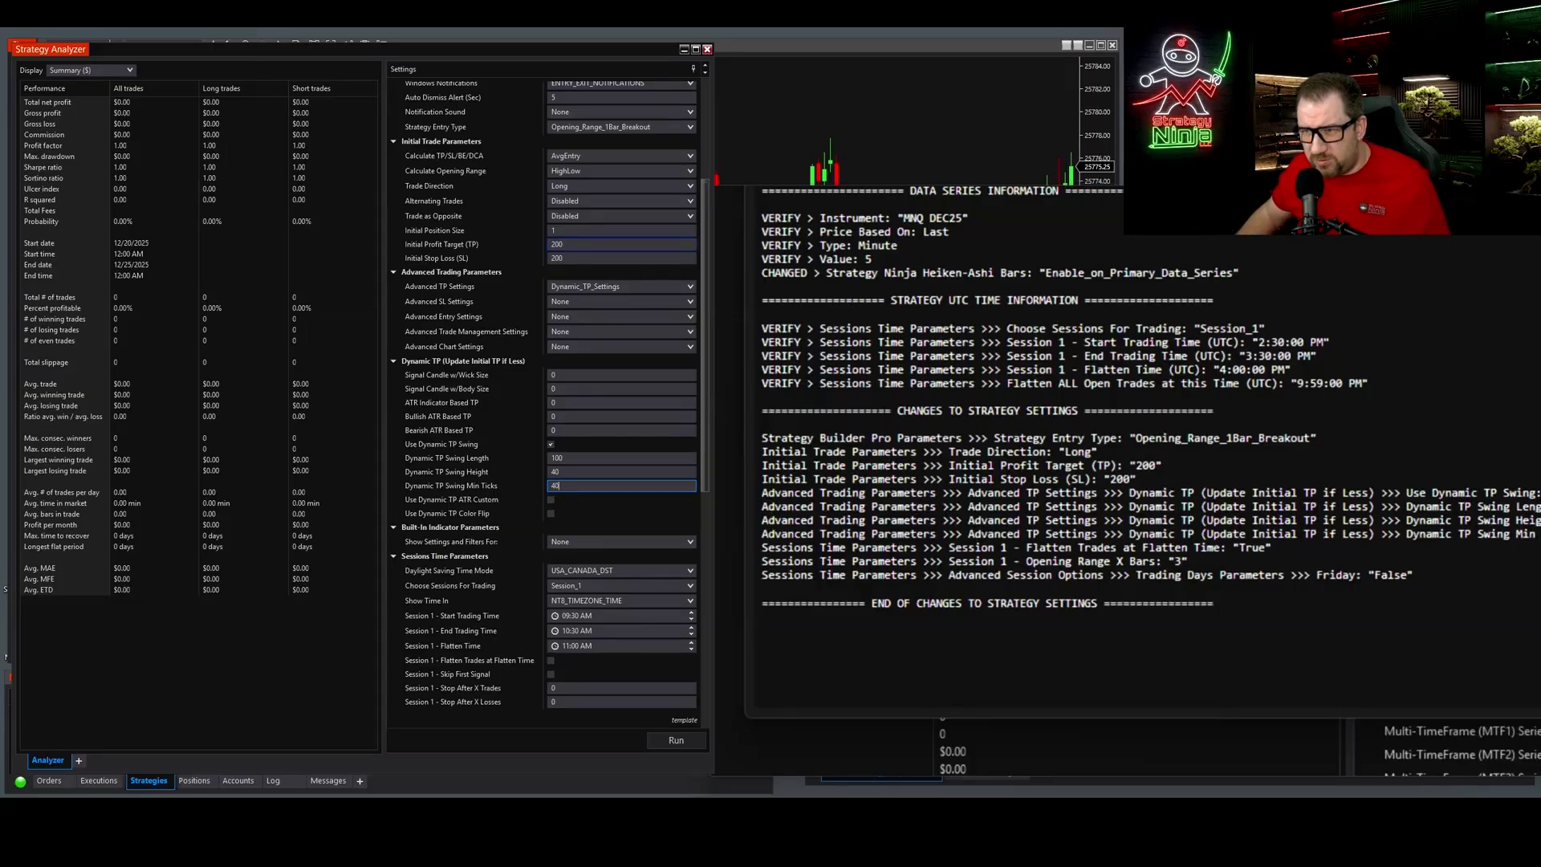
pyautogui.click(594, 244)
pyautogui.click(650, 485)
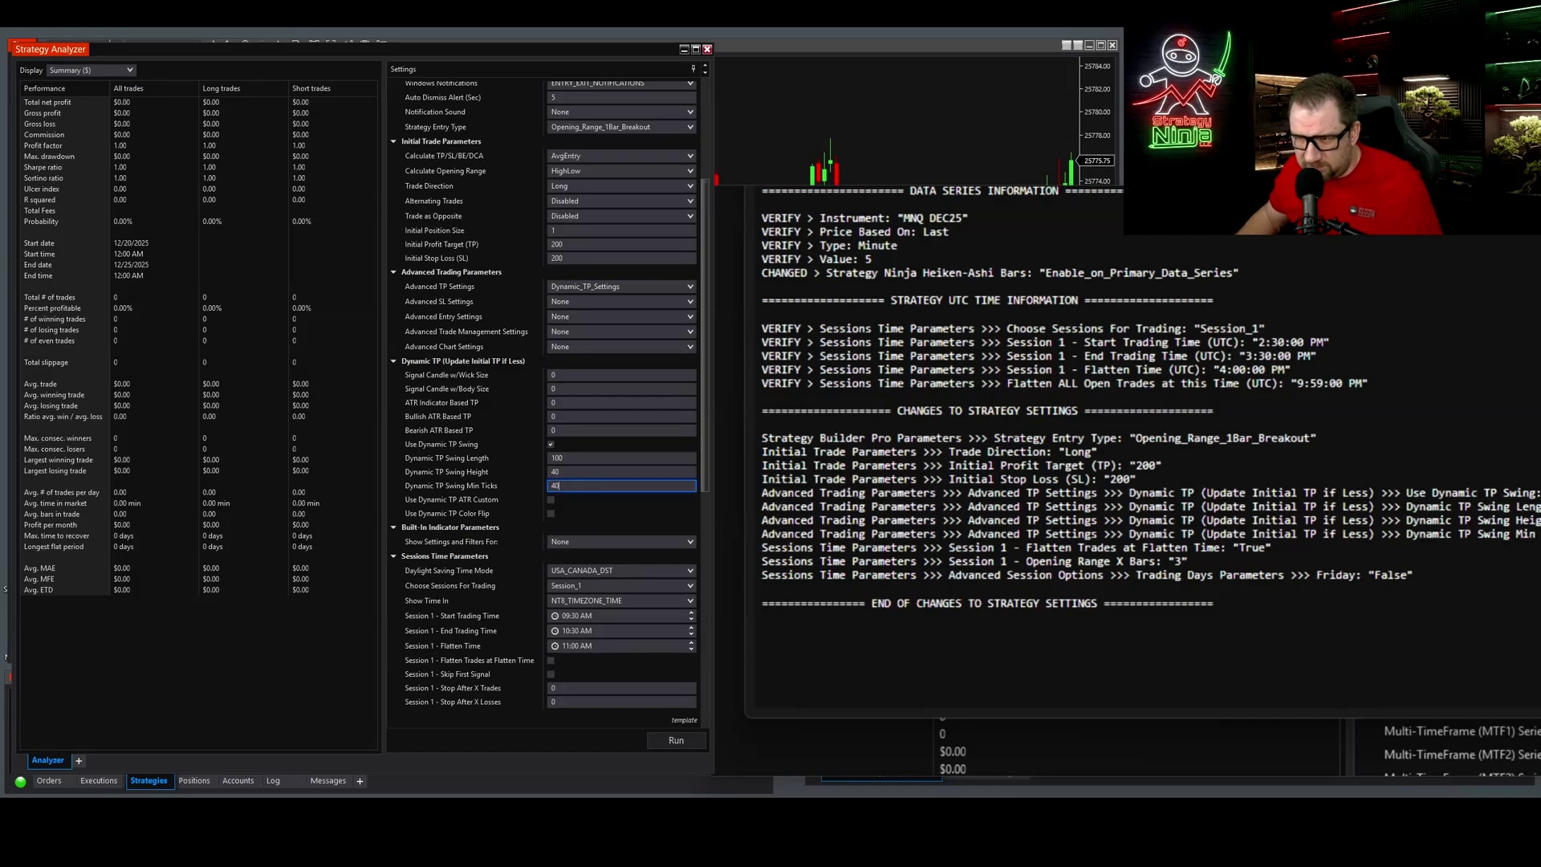
pyautogui.hotkey('shift', 'Tab')
pyautogui.press('Tab')
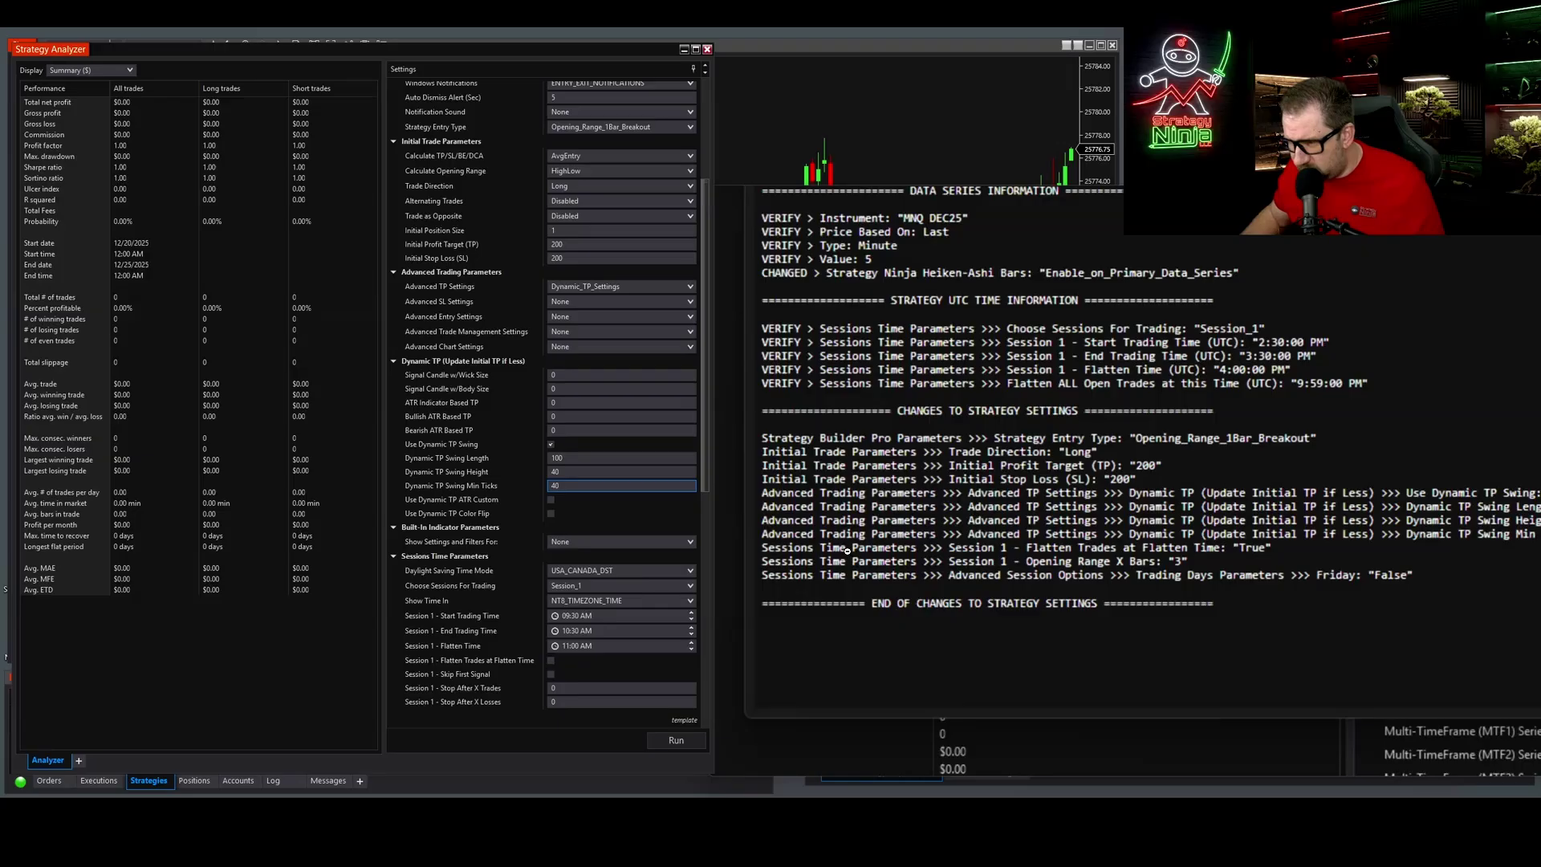
# - Enable Session 1 - Flatten Trades at Flatten Time and set Session 1 - Opening Range X Bars to 3
pyautogui.scroll(-6, 623, 512)
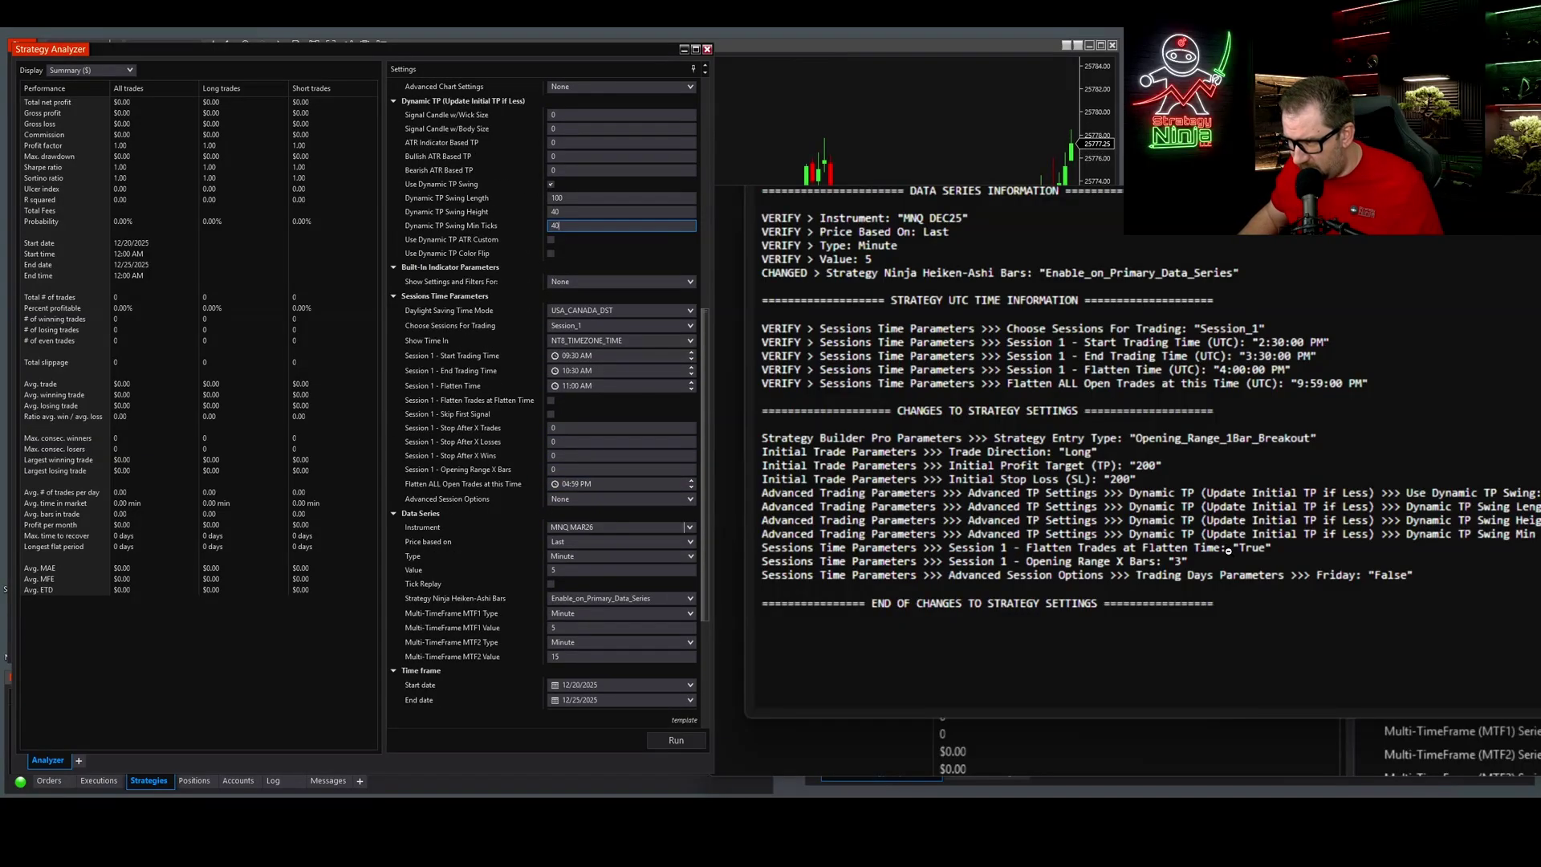
pyautogui.click(551, 400)
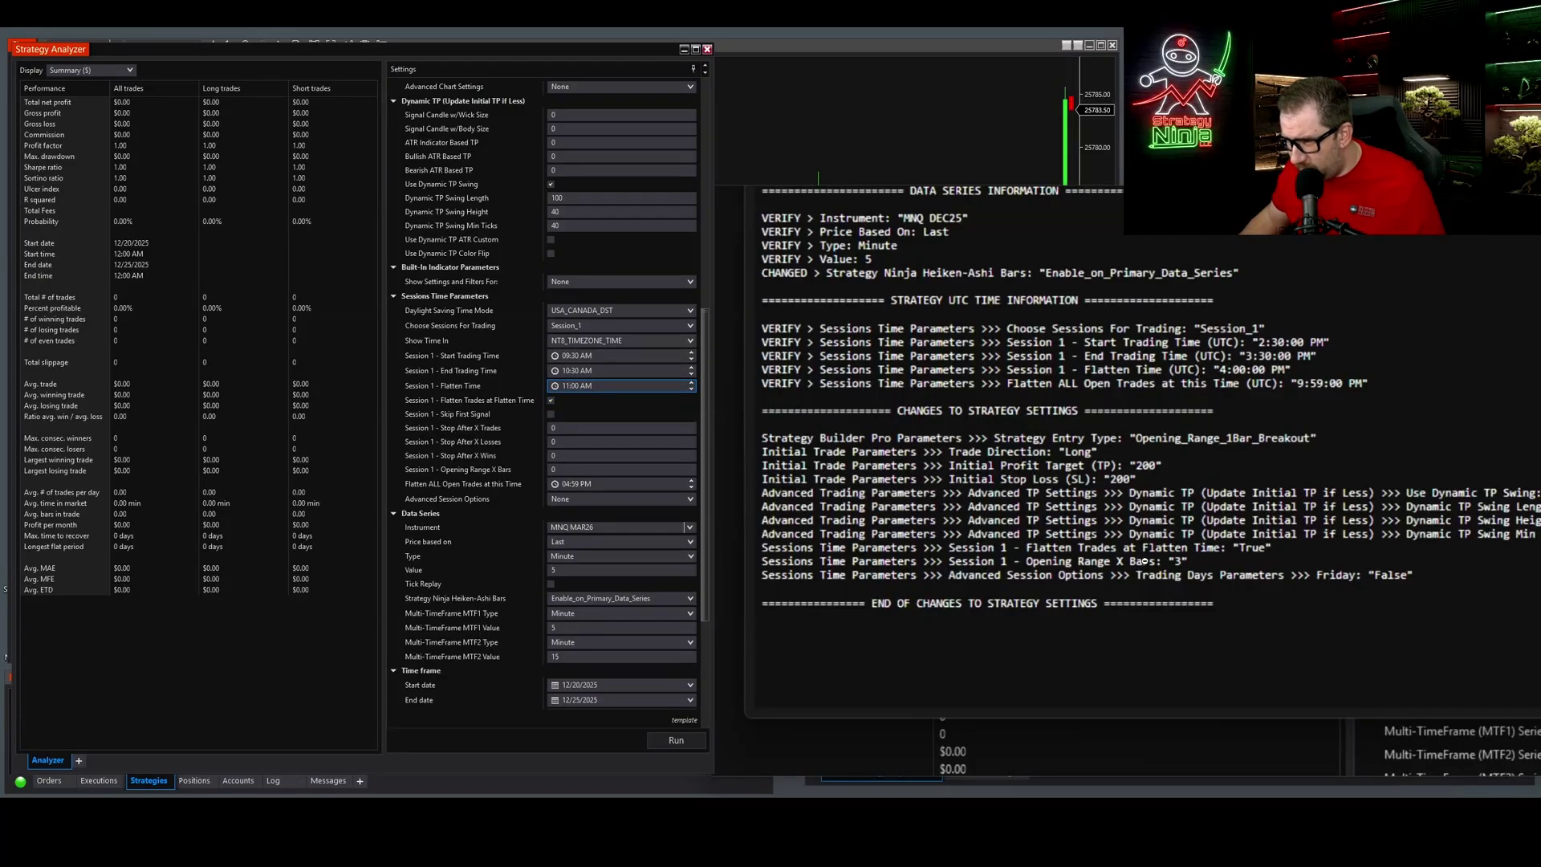
pyautogui.scroll(-2, 458, 468)
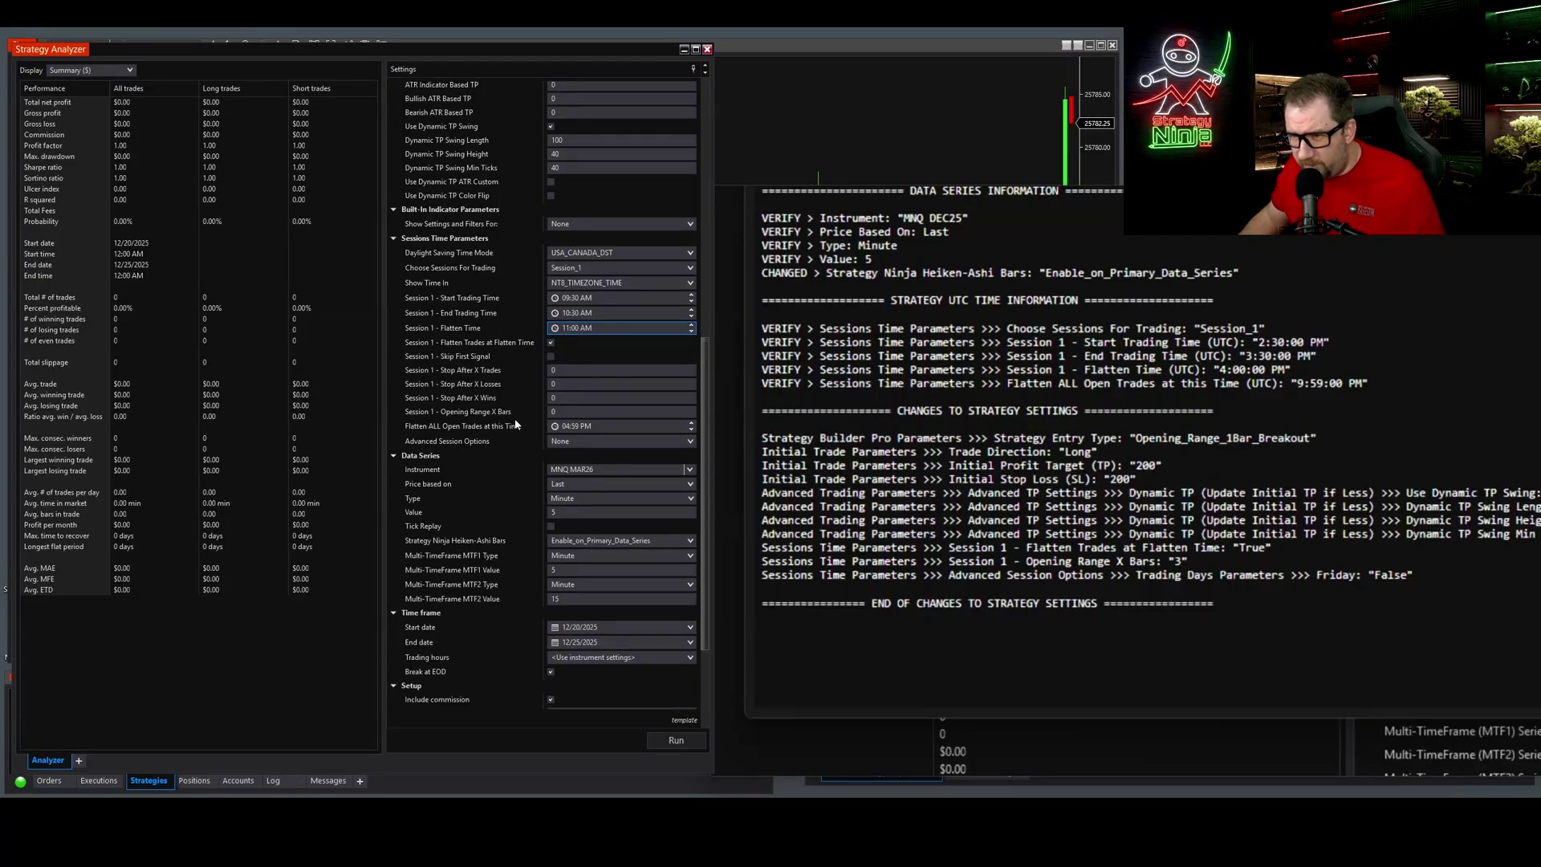
pyautogui.click(562, 411)
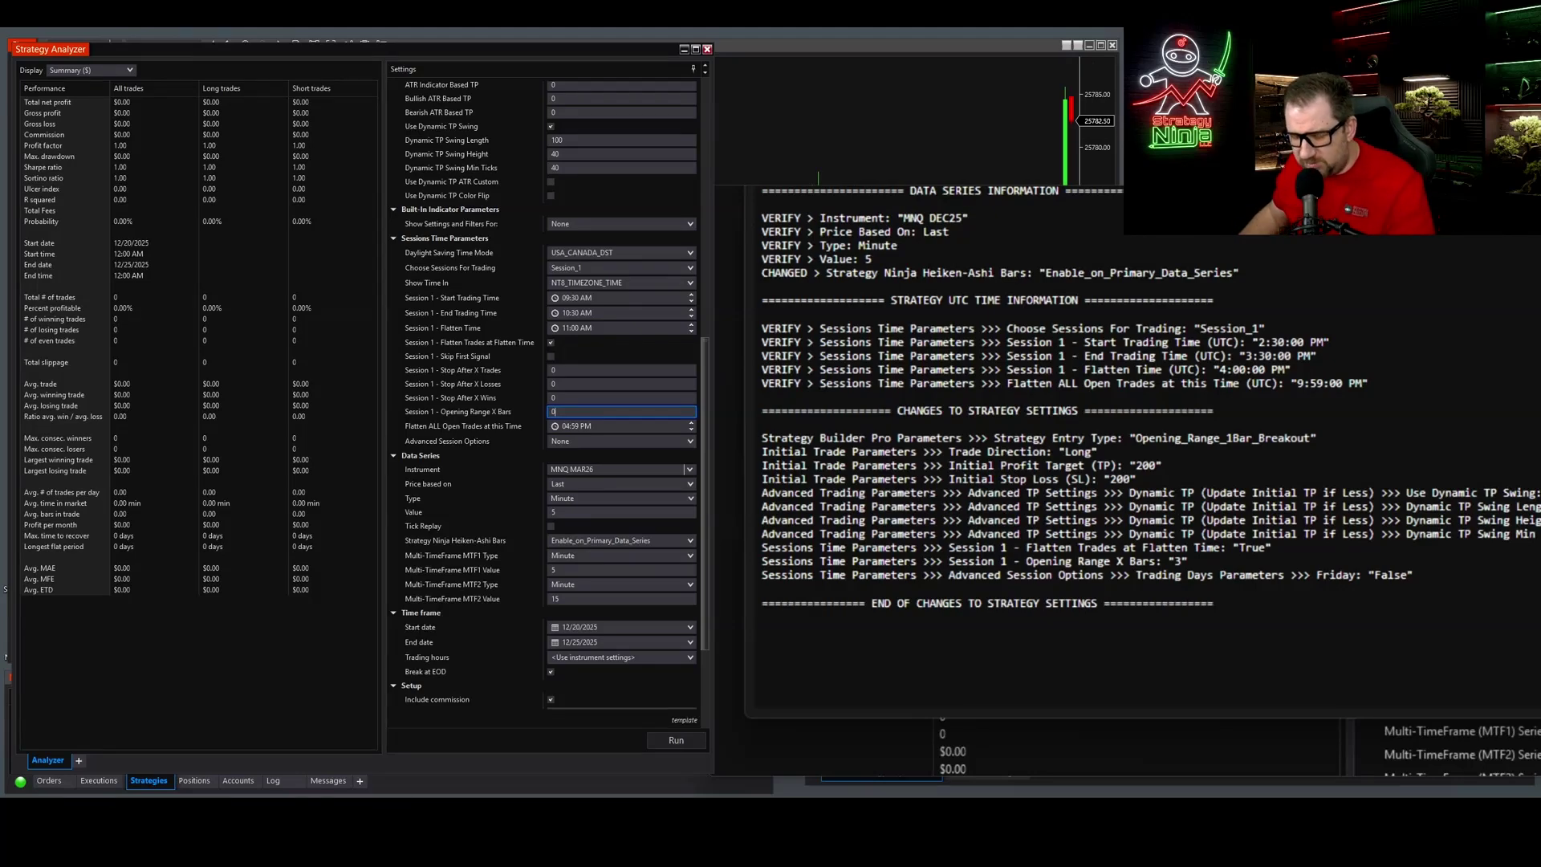
pyautogui.write('3')
pyautogui.press('Return')
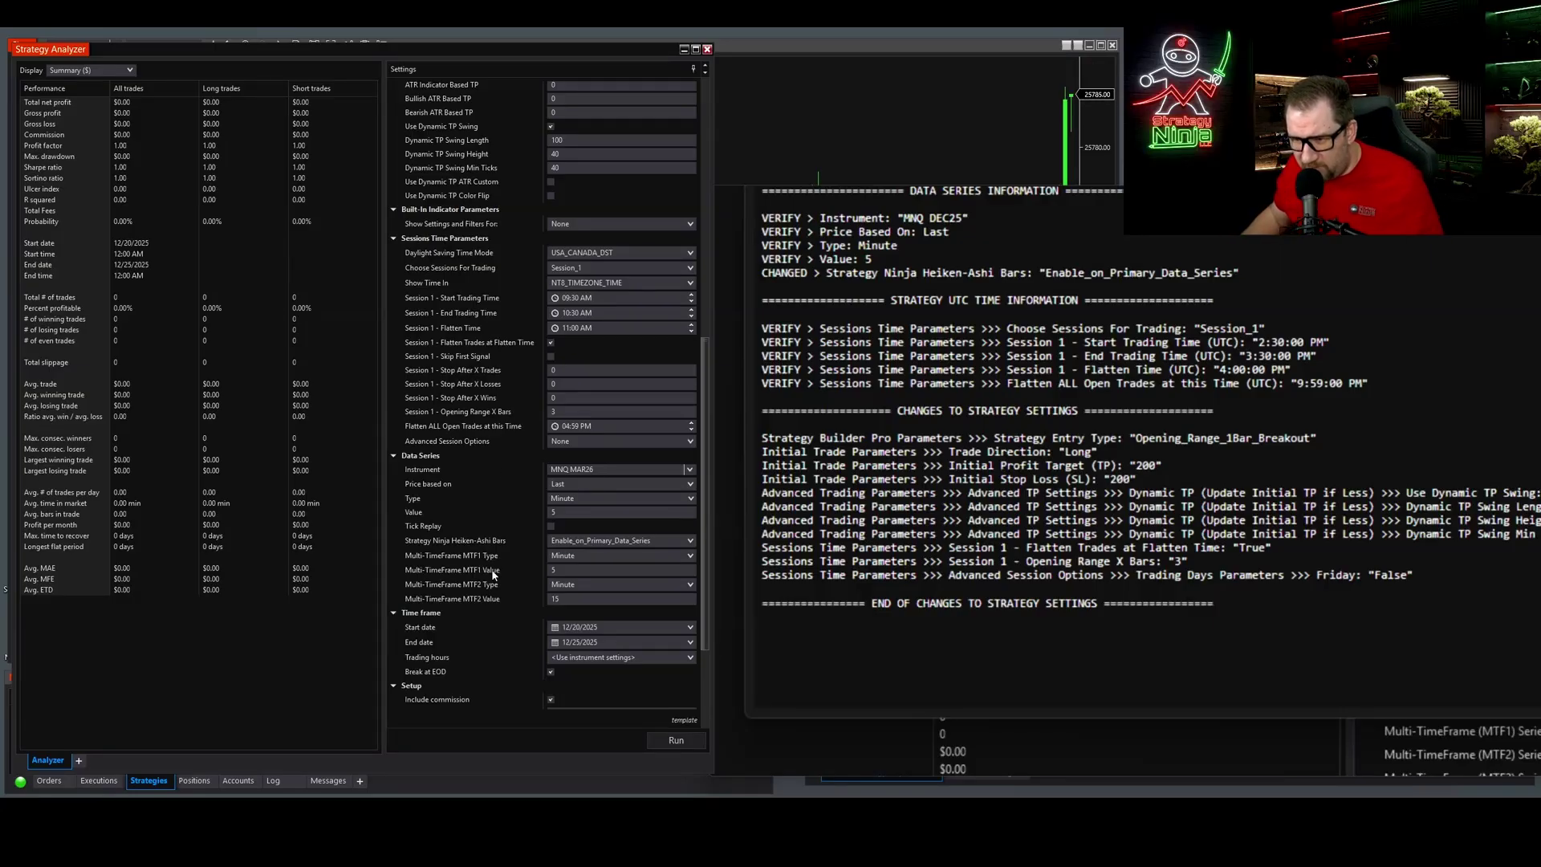
pyautogui.click(562, 512)
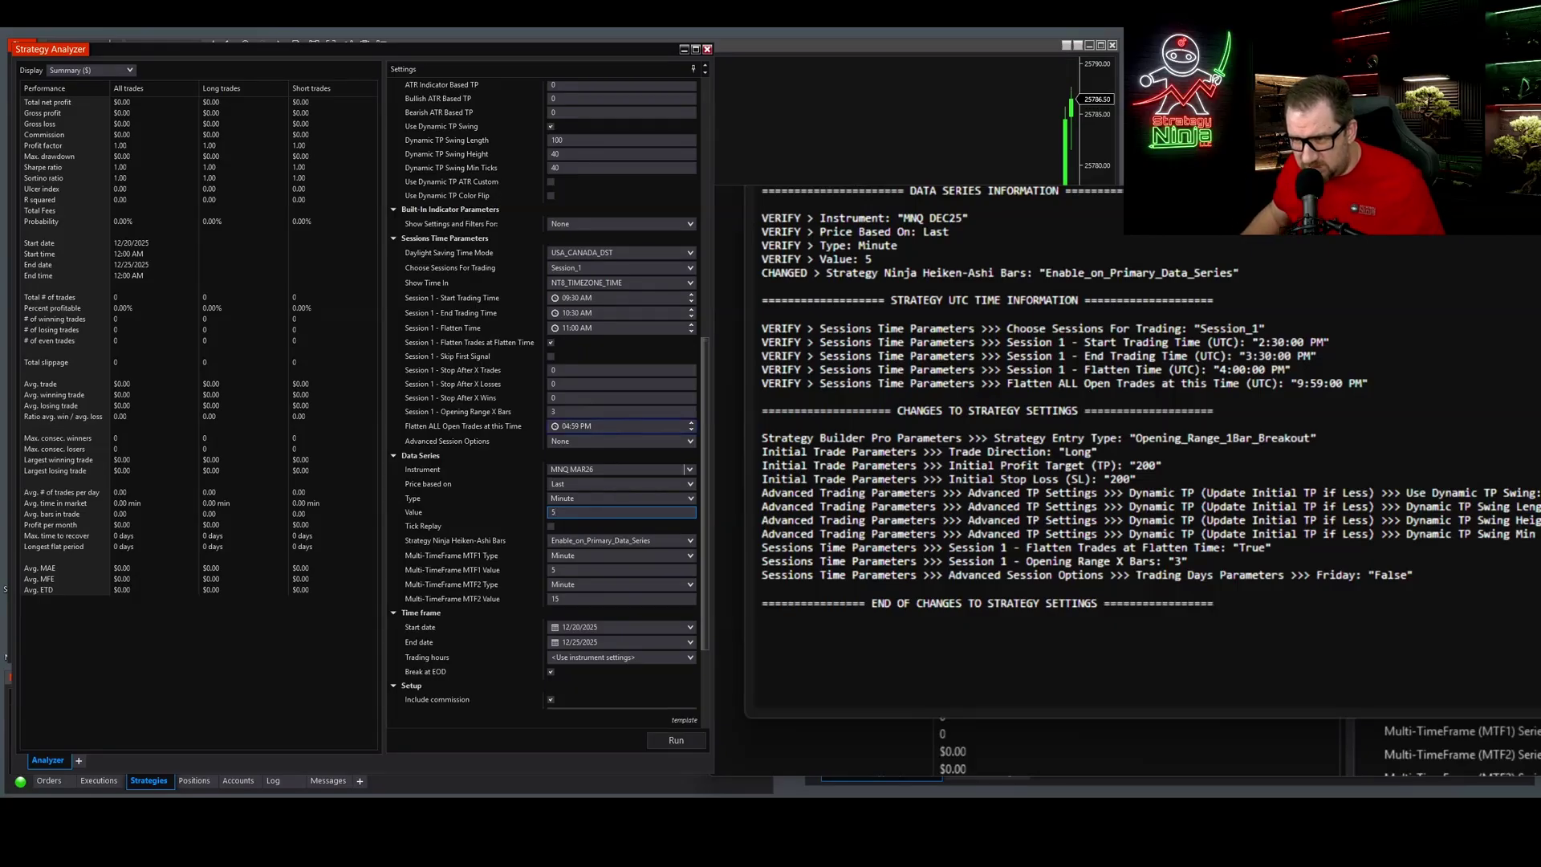
pyautogui.click(622, 411)
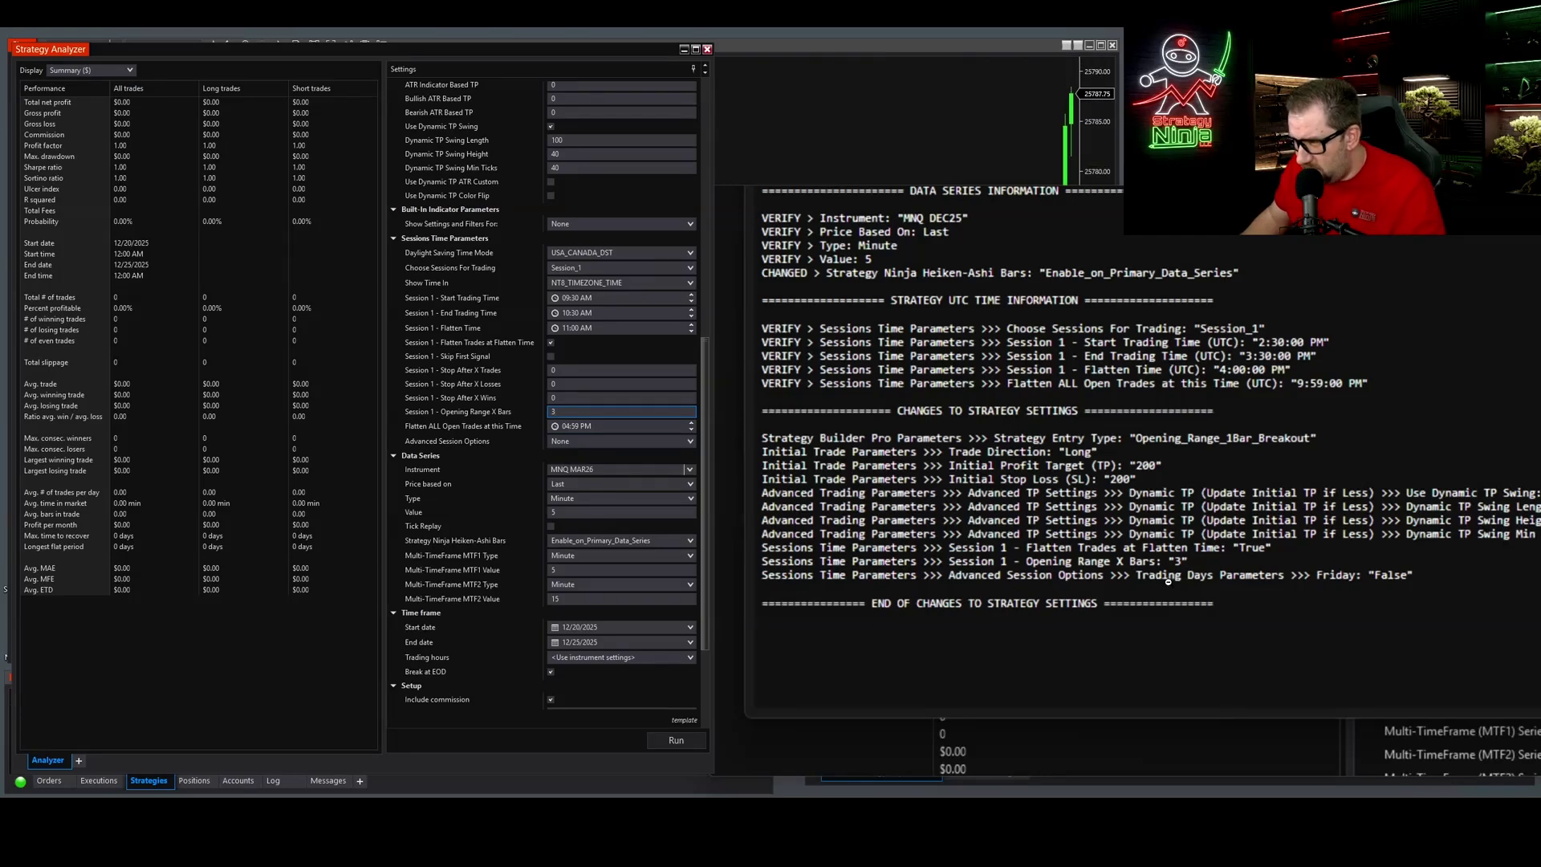
# - Set Advanced Session Options to Choose_Trading_Days and exclude Friday from the trading days
pyautogui.click(575, 441)
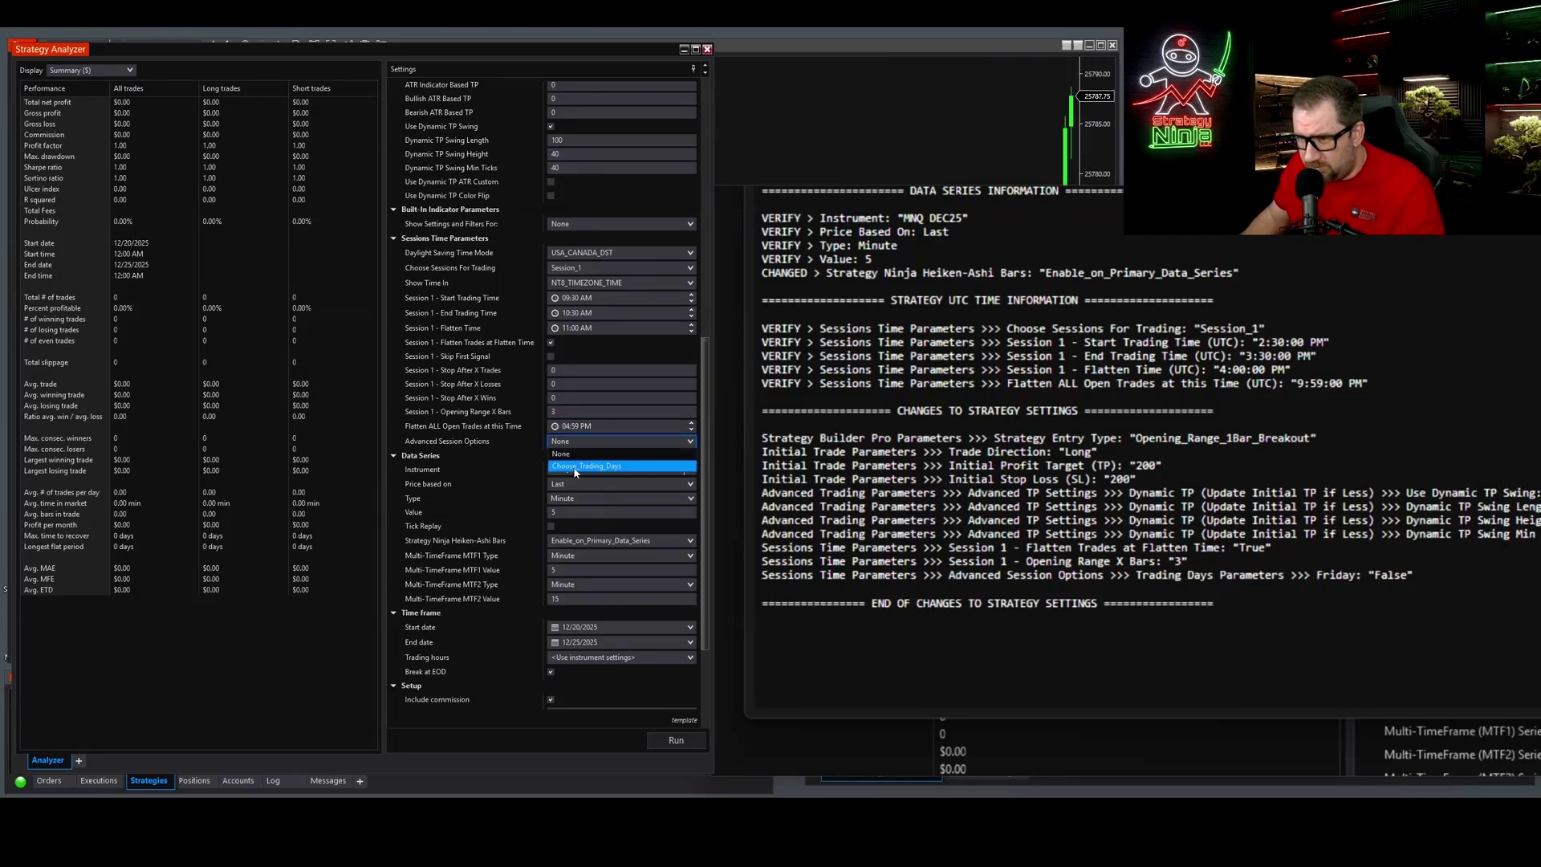
pyautogui.click(574, 466)
pyautogui.scroll(-3, 578, 478)
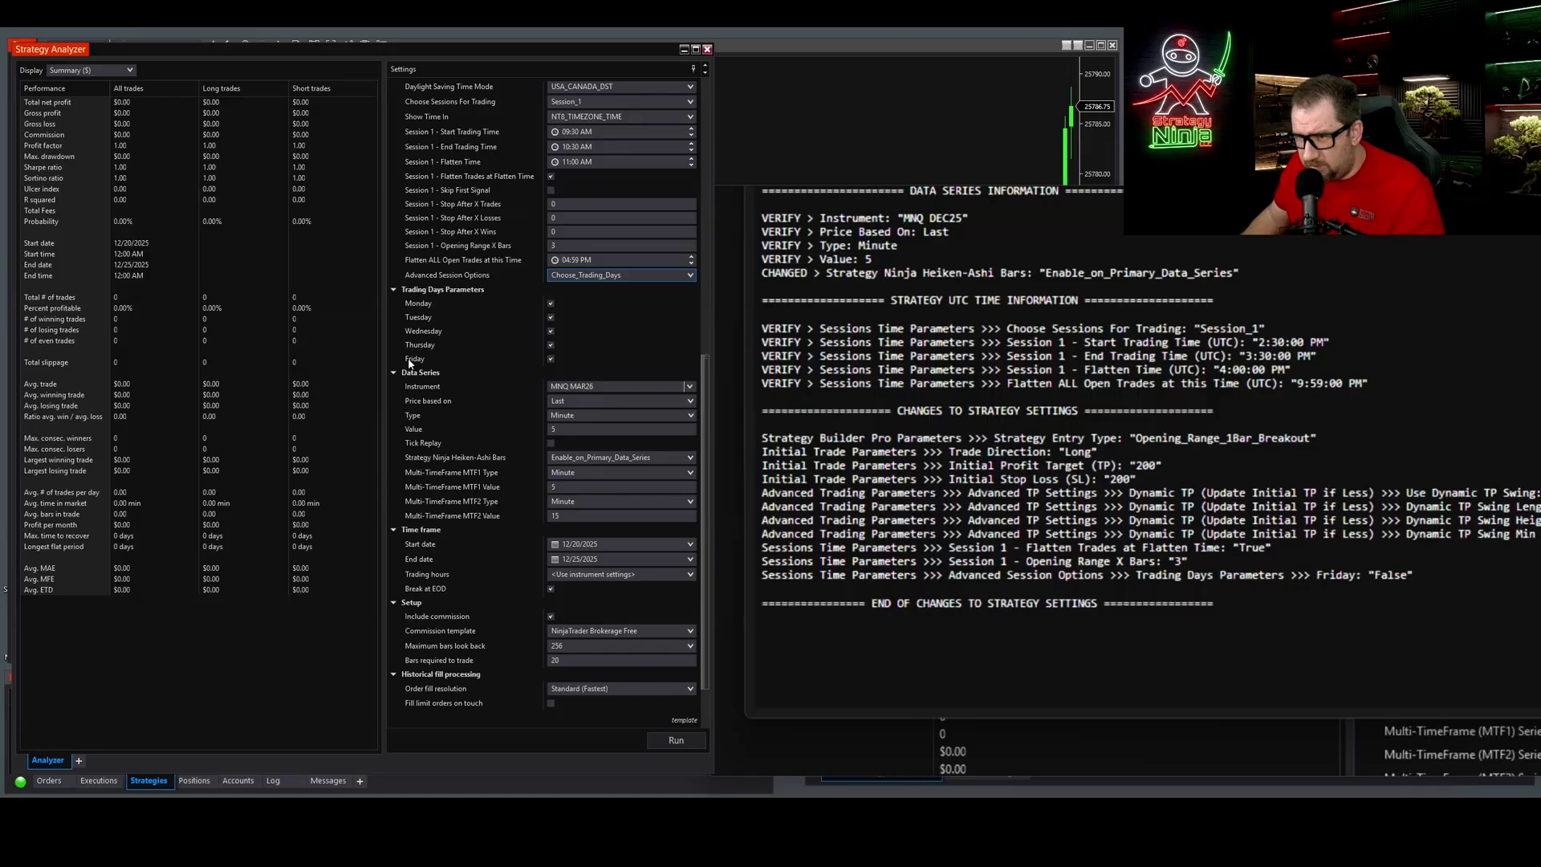
pyautogui.click(549, 359)
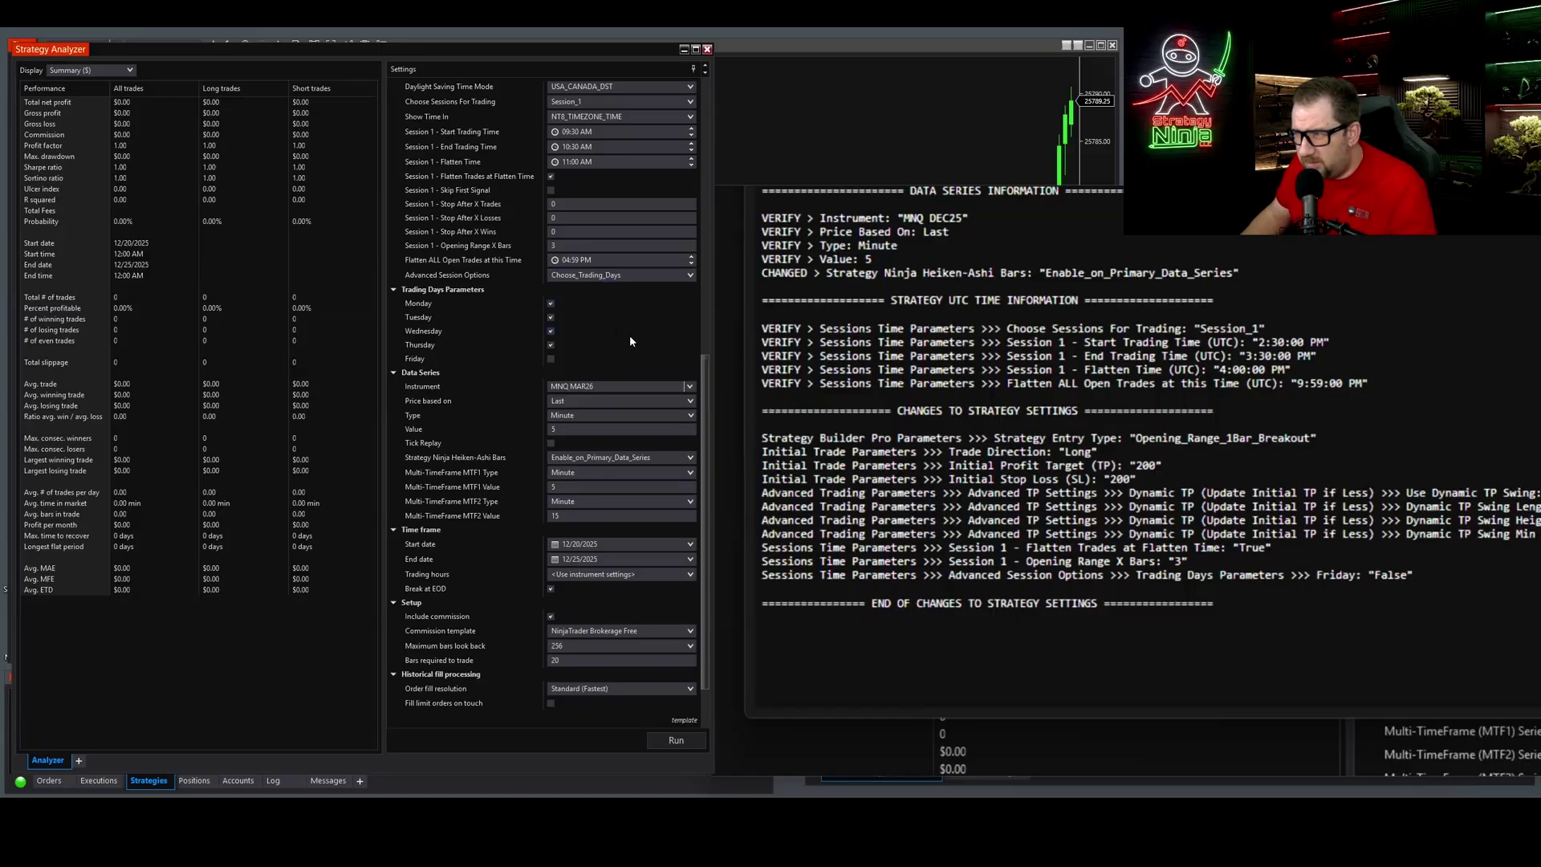
# - Set the backtest time frame's start date to 01/08/2025
pyautogui.click(419, 546)
pyautogui.hotkey('ctrl', 'a')
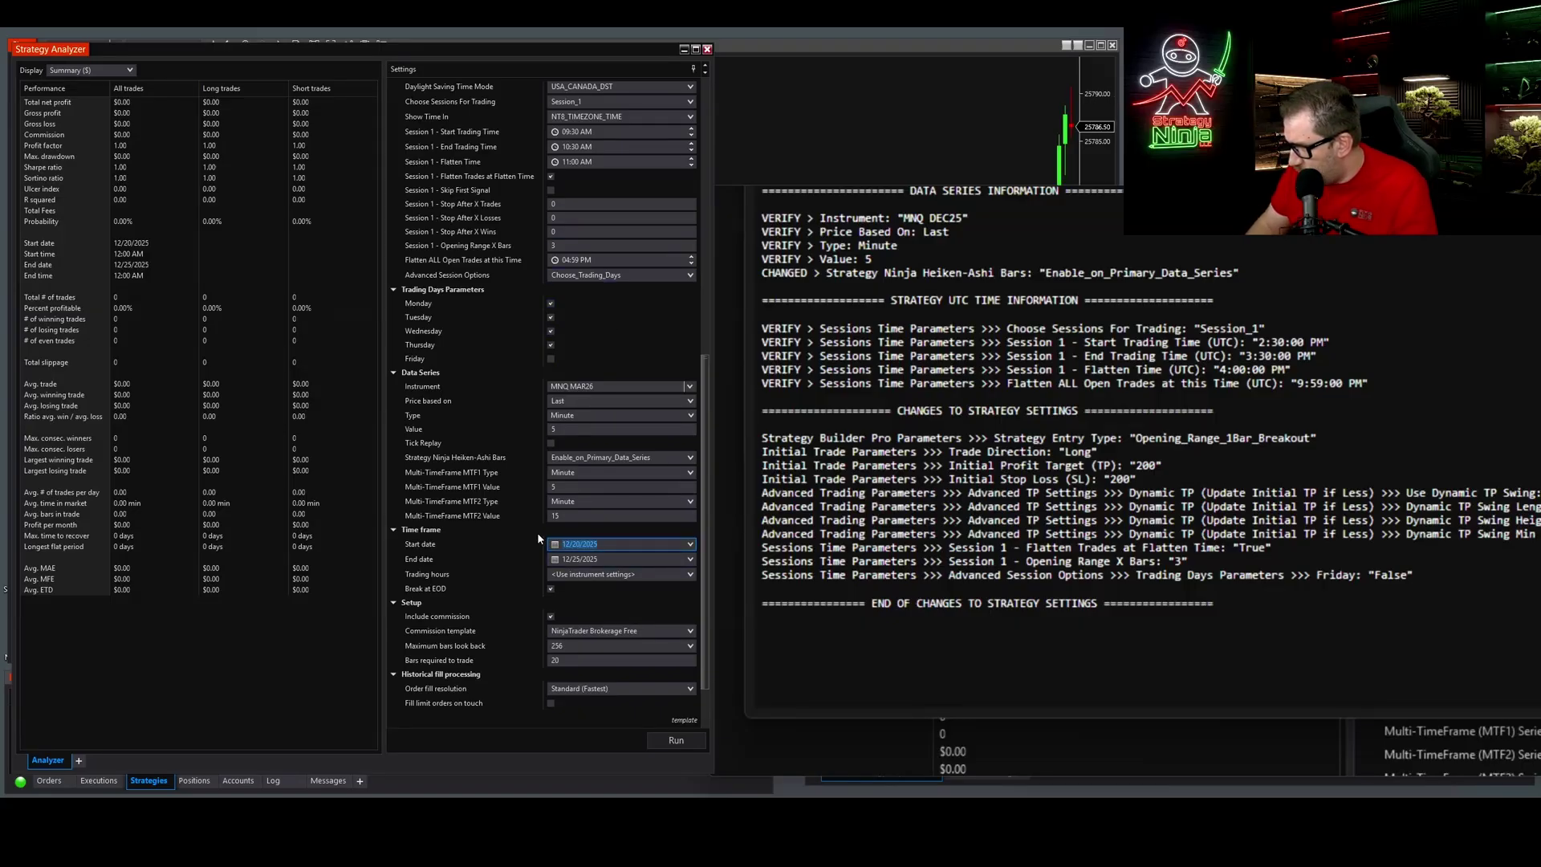
pyautogui.write('01/')
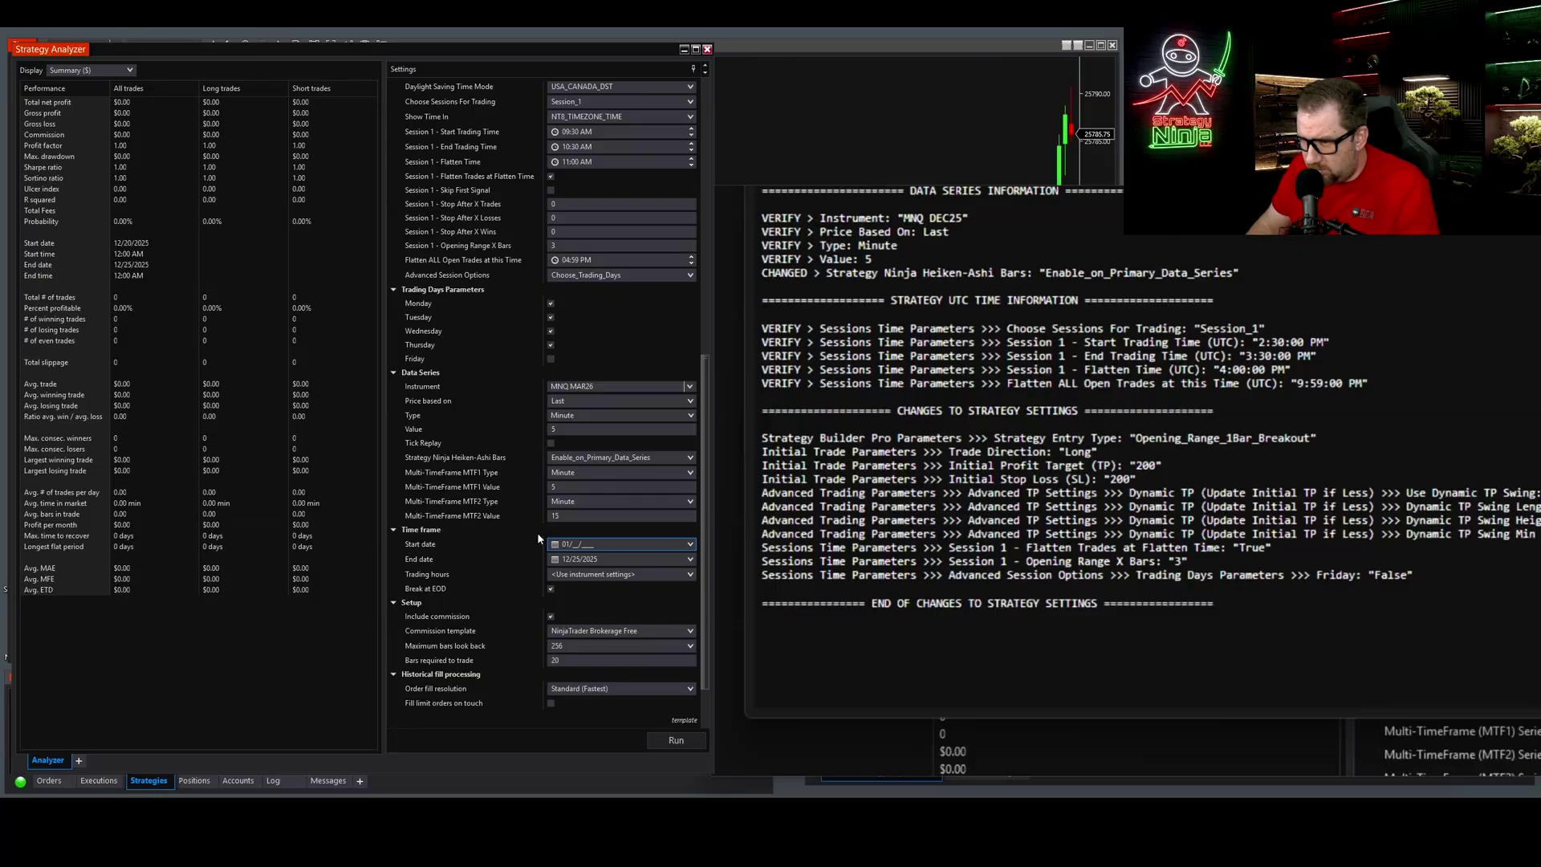
pyautogui.write('0')
pyautogui.write('8/_2025')
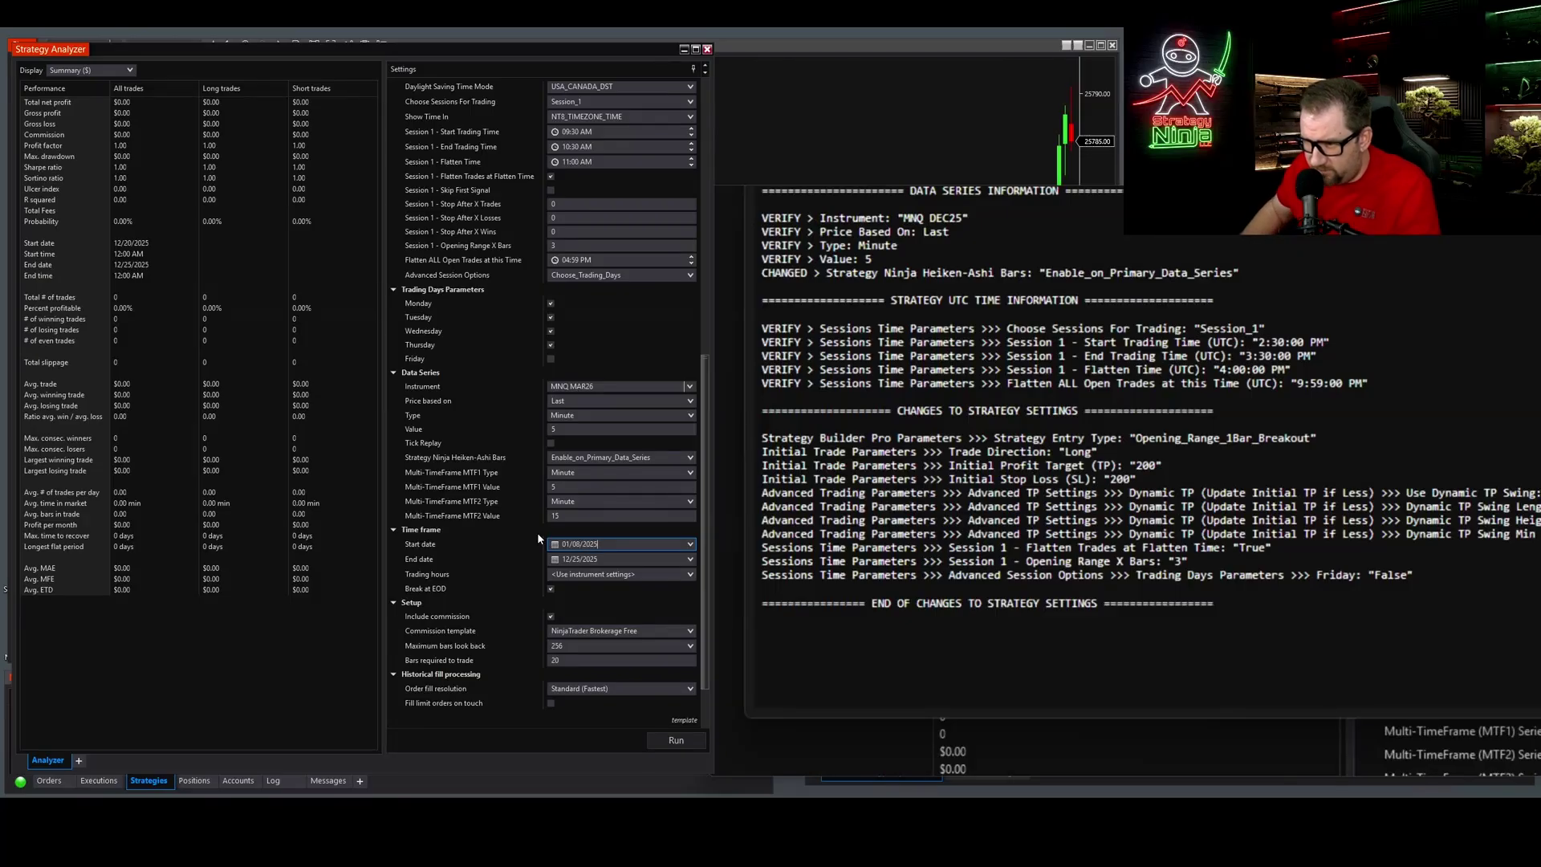
# - Set the backtest time frame's end date to 01/07/2026
pyautogui.press('Tab')
pyautogui.write('01/')
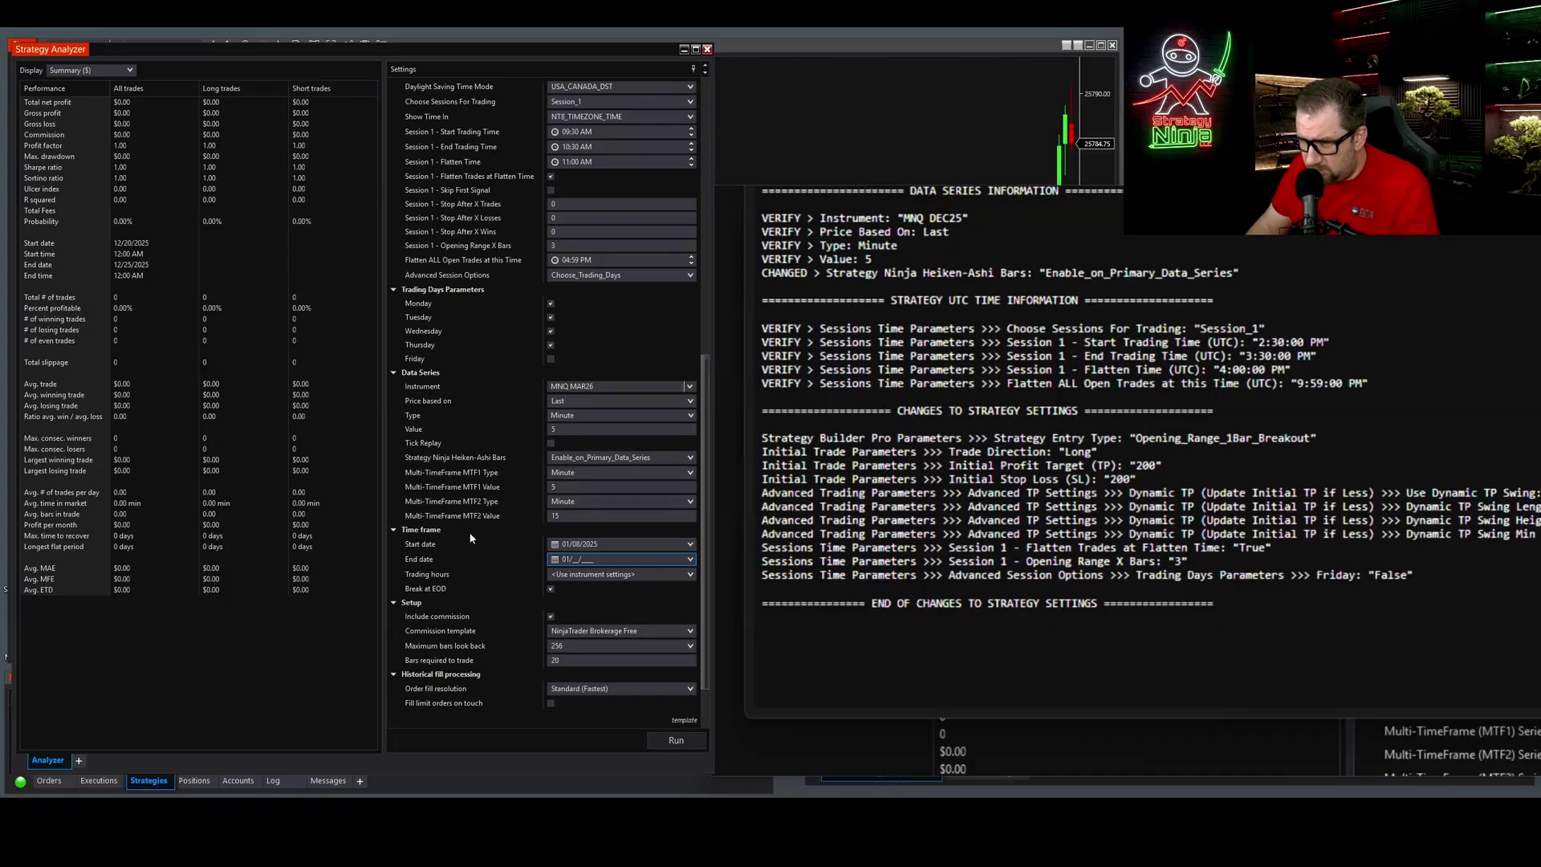
pyautogui.write('07/2026')
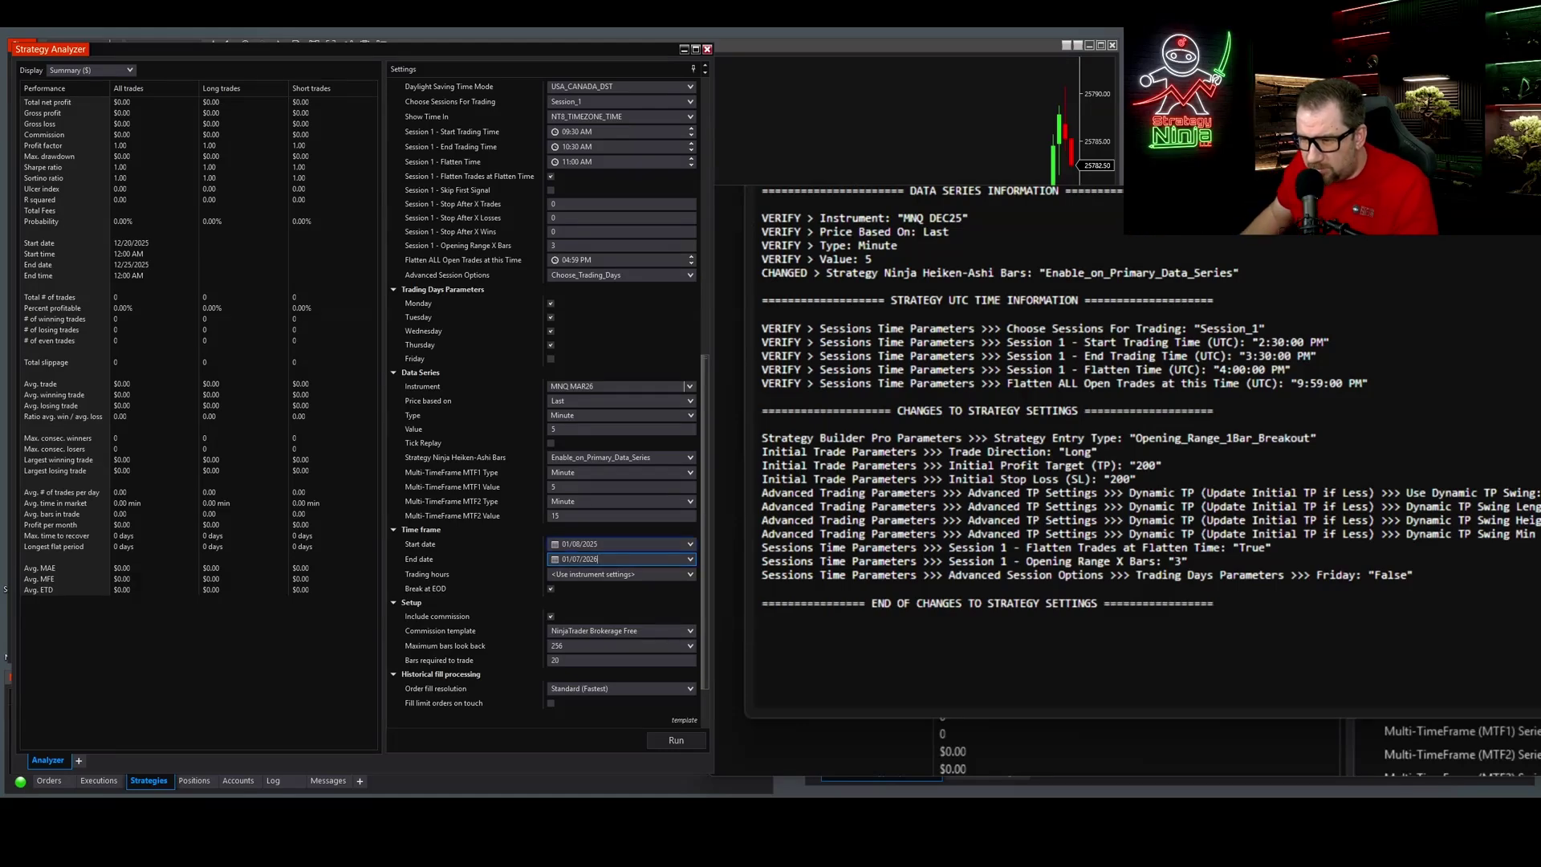
pyautogui.click(610, 544)
pyautogui.click(610, 544)
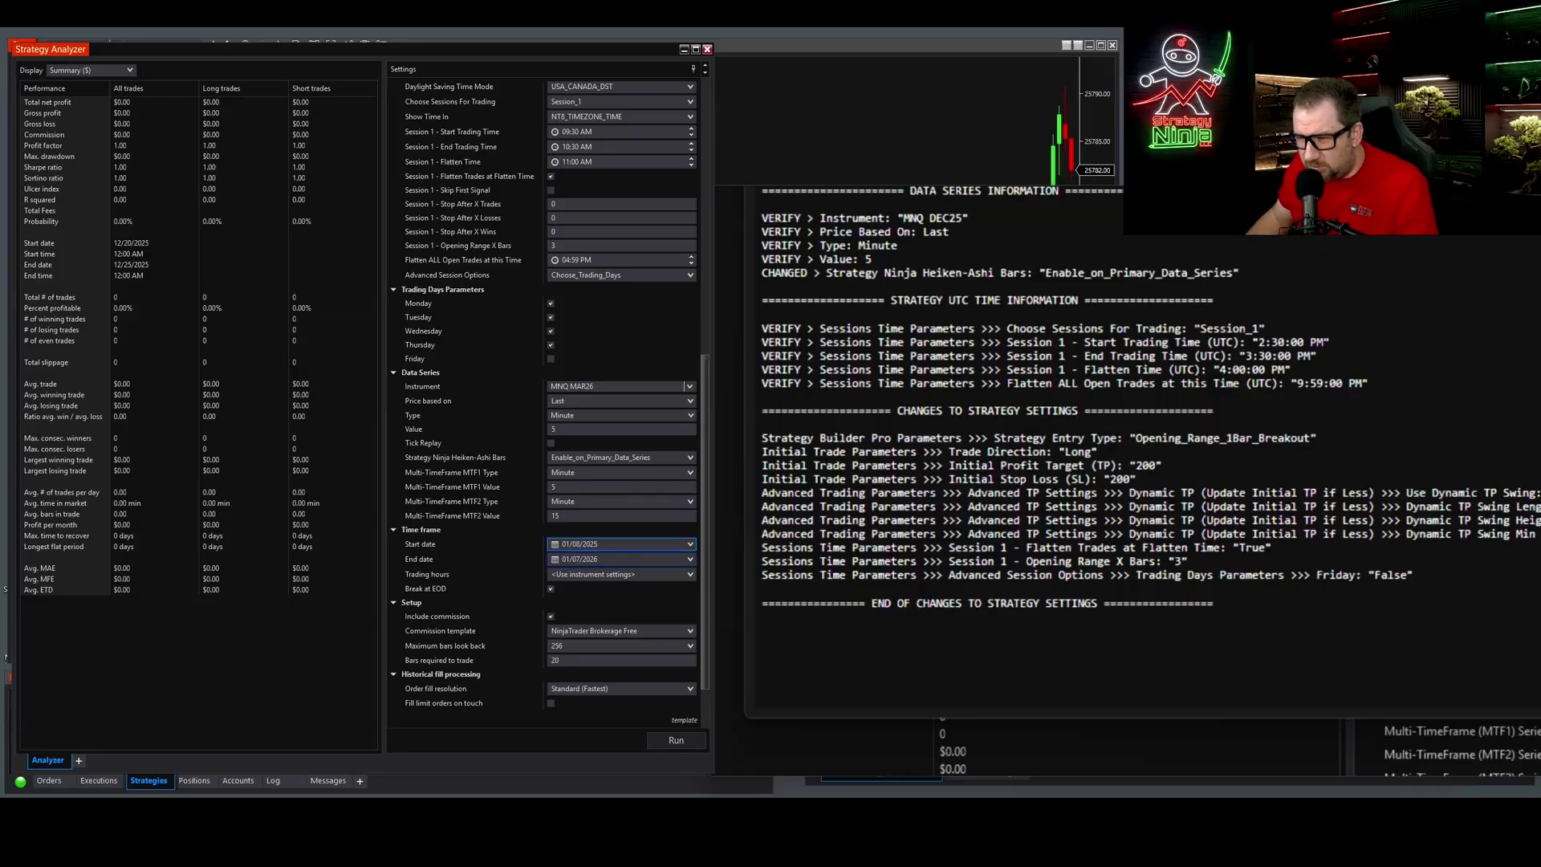
pyautogui.click(614, 560)
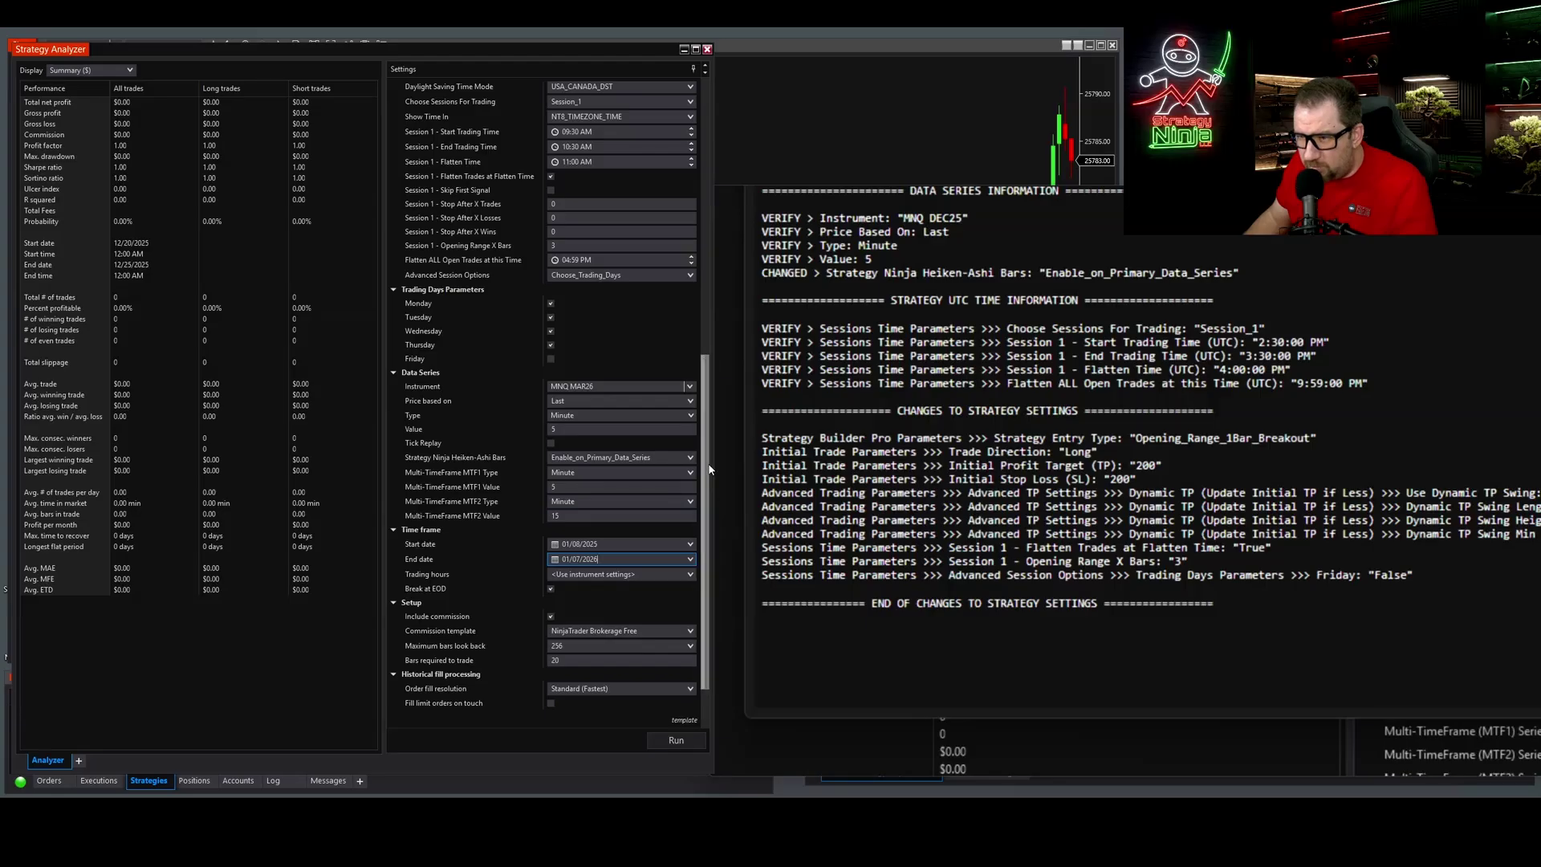
# - Review the complete strategy settings and run the backtest on MNQ MAR26
pyautogui.scroll(3, 705, 441)
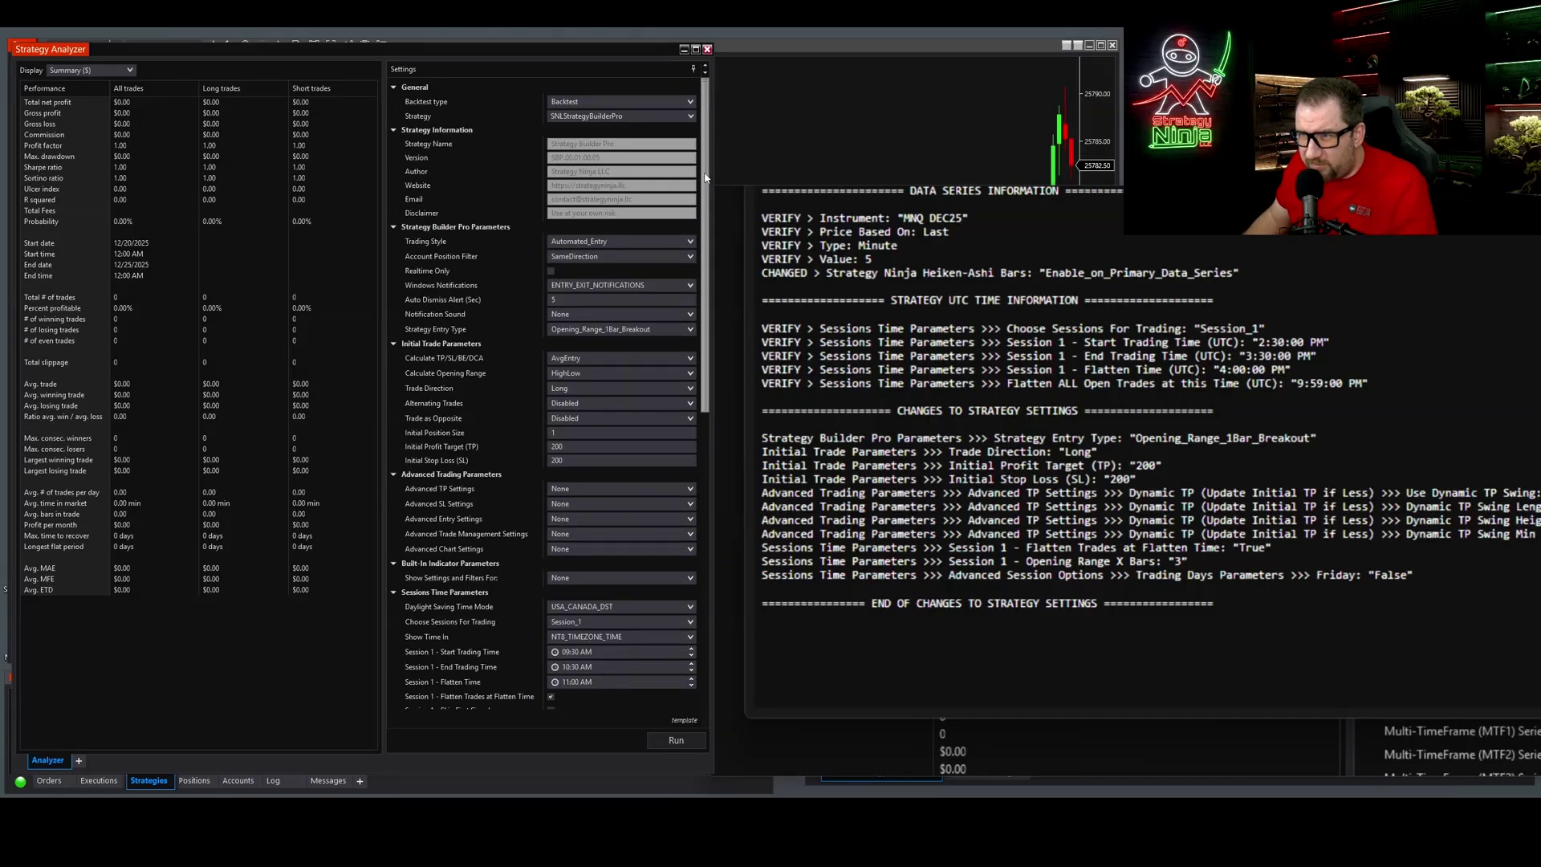
pyautogui.scroll(2, 713, 429)
pyautogui.scroll(-5, 715, 425)
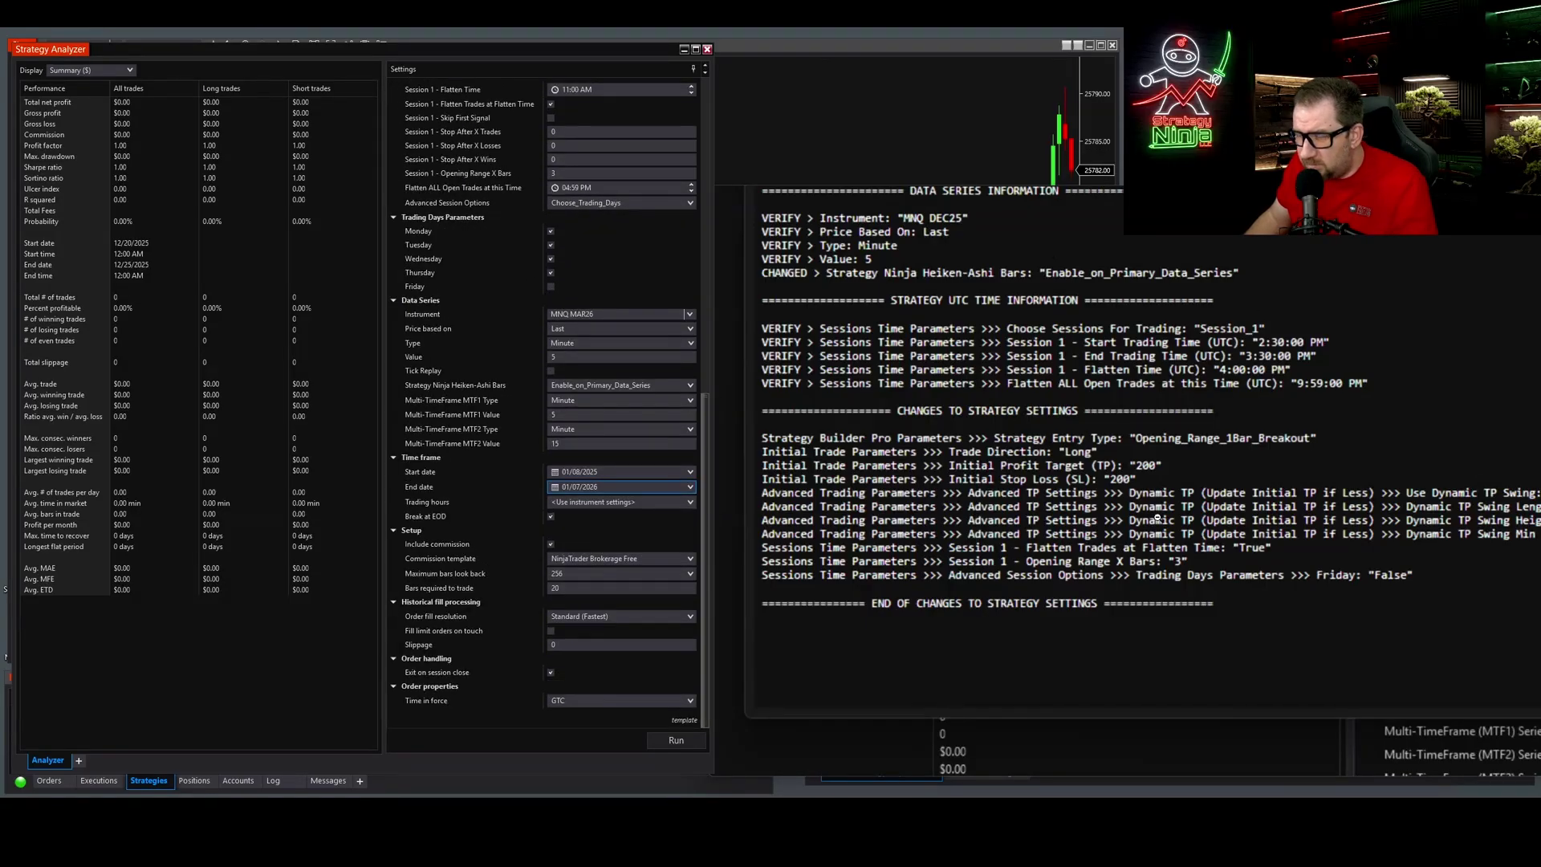
pyautogui.click(677, 740)
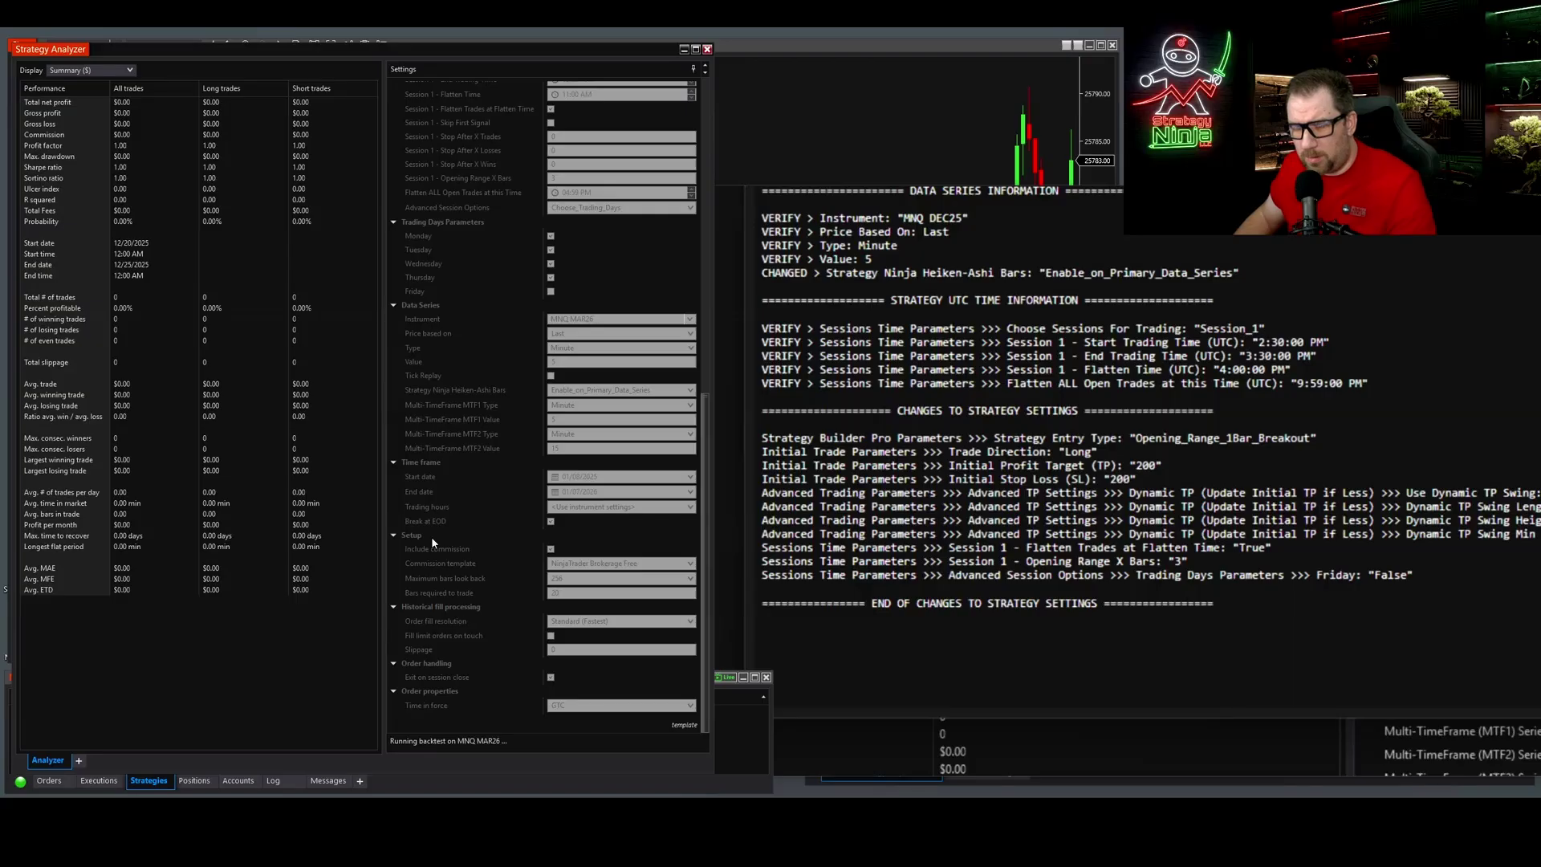
# - Open Historical Data and set up a download for MNQ MAR26 with both Tick and Minute intervals
pyautogui.click(425, 781)
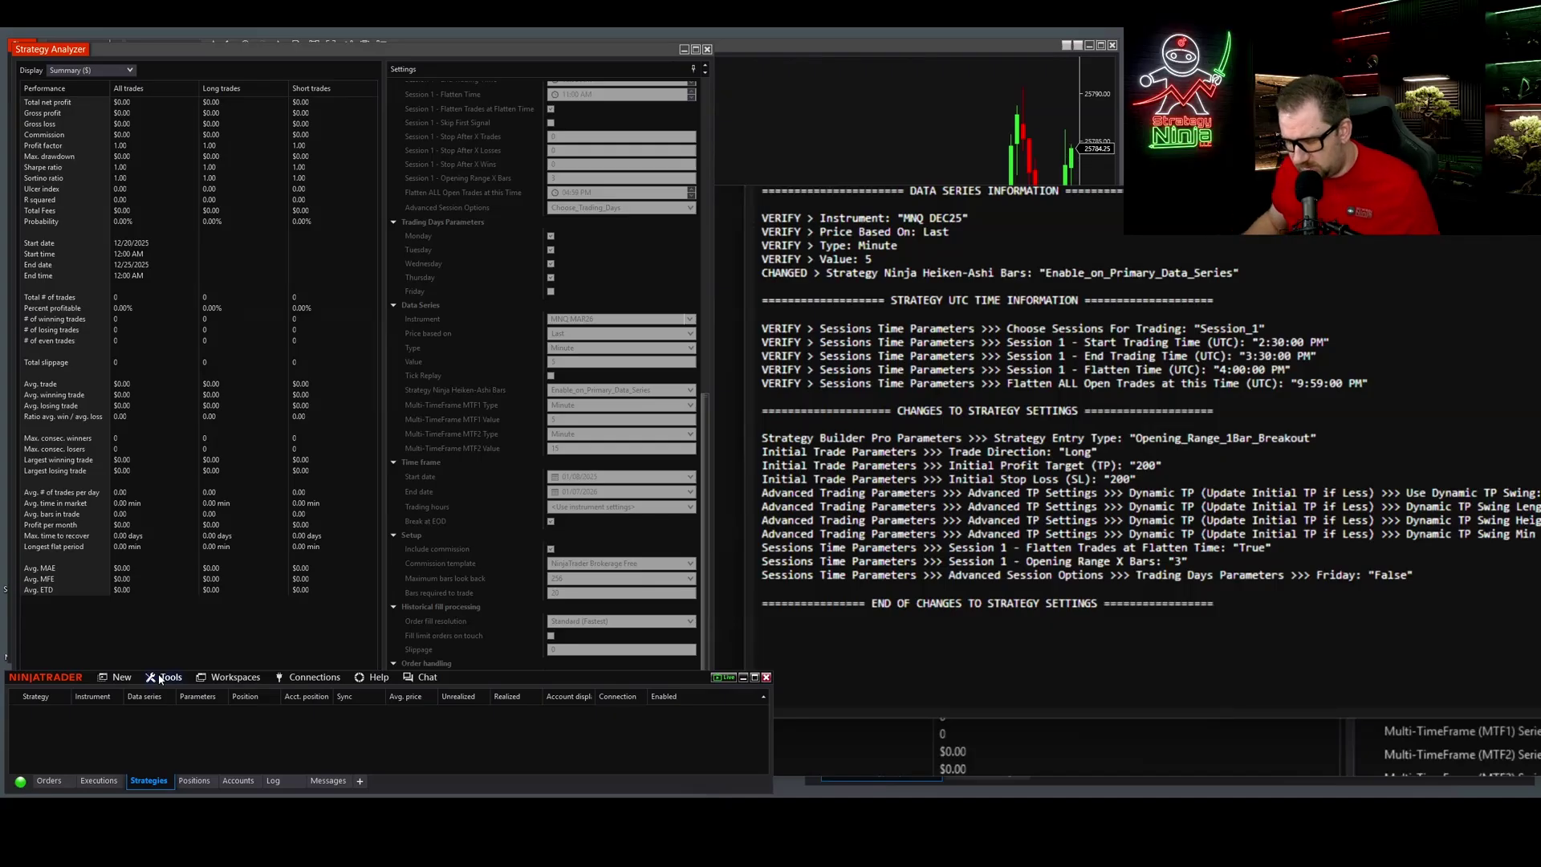
pyautogui.click(165, 679)
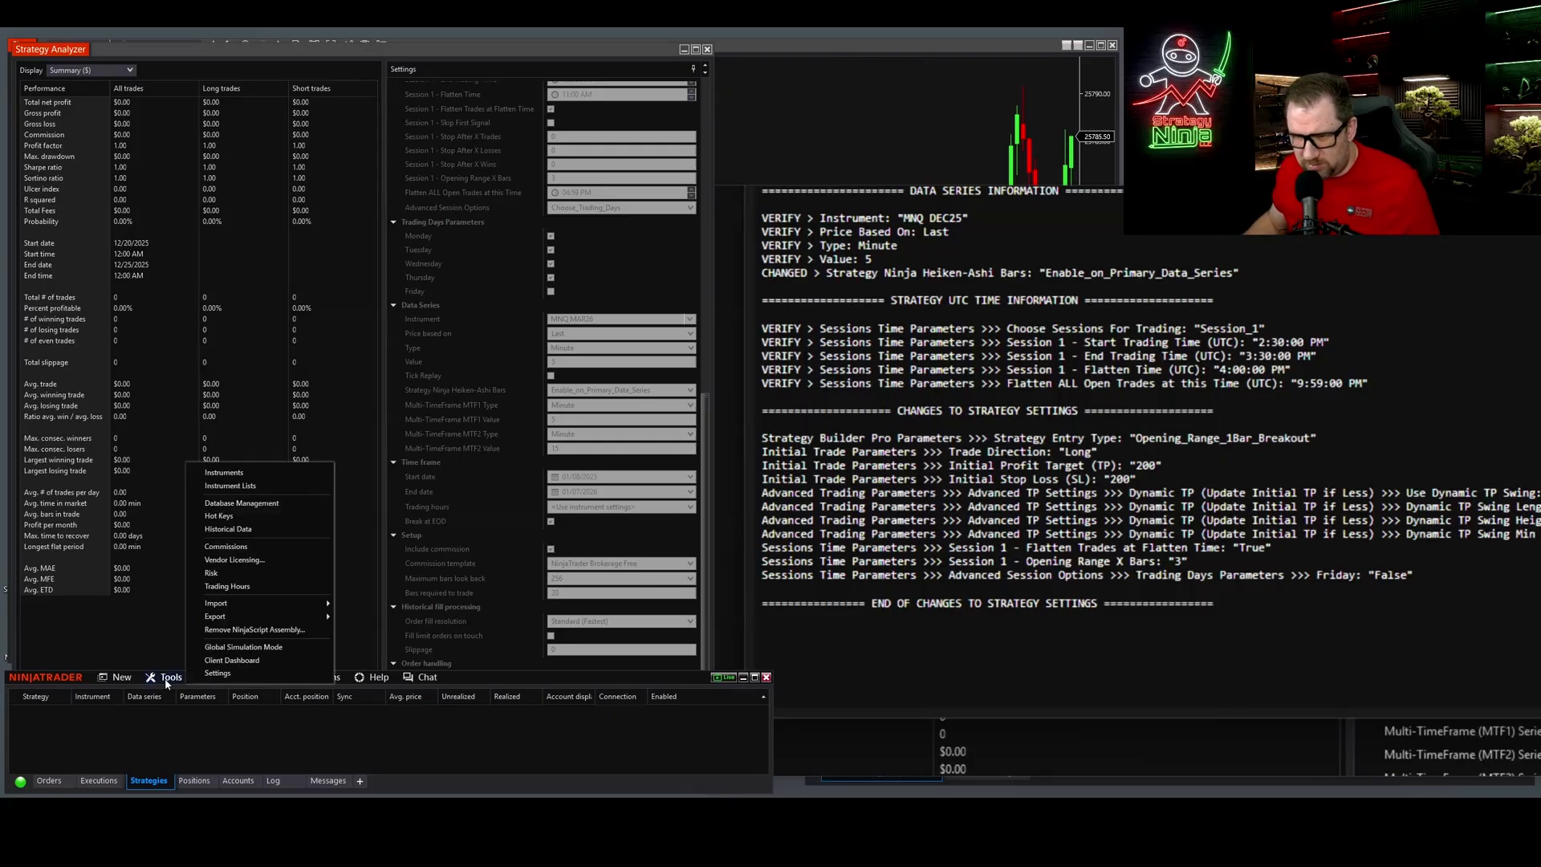
pyautogui.click(228, 531)
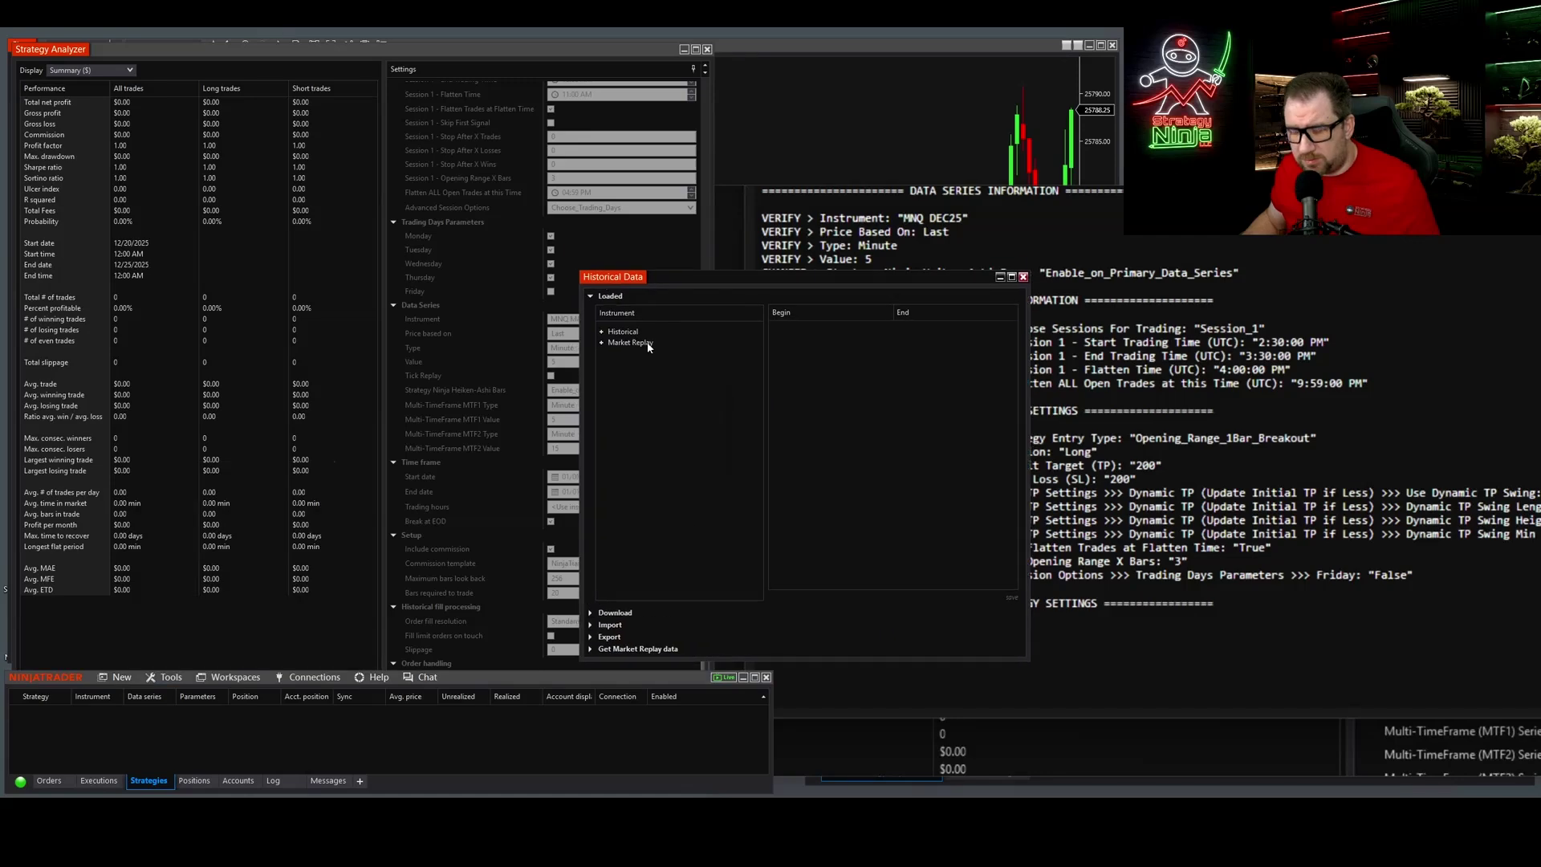
pyautogui.click(594, 614)
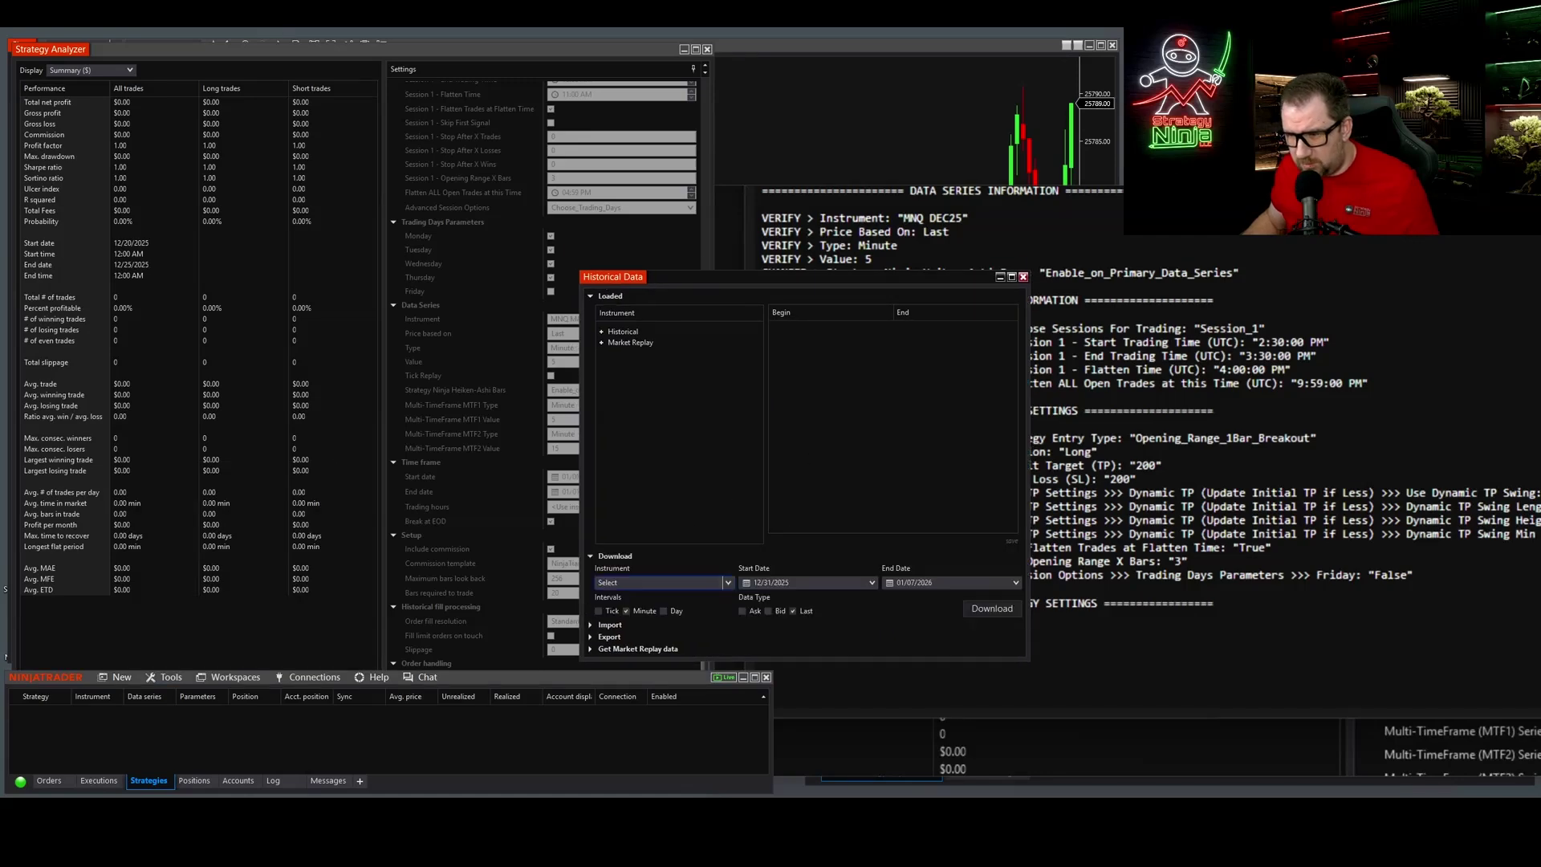
pyautogui.click(728, 583)
pyautogui.click(718, 598)
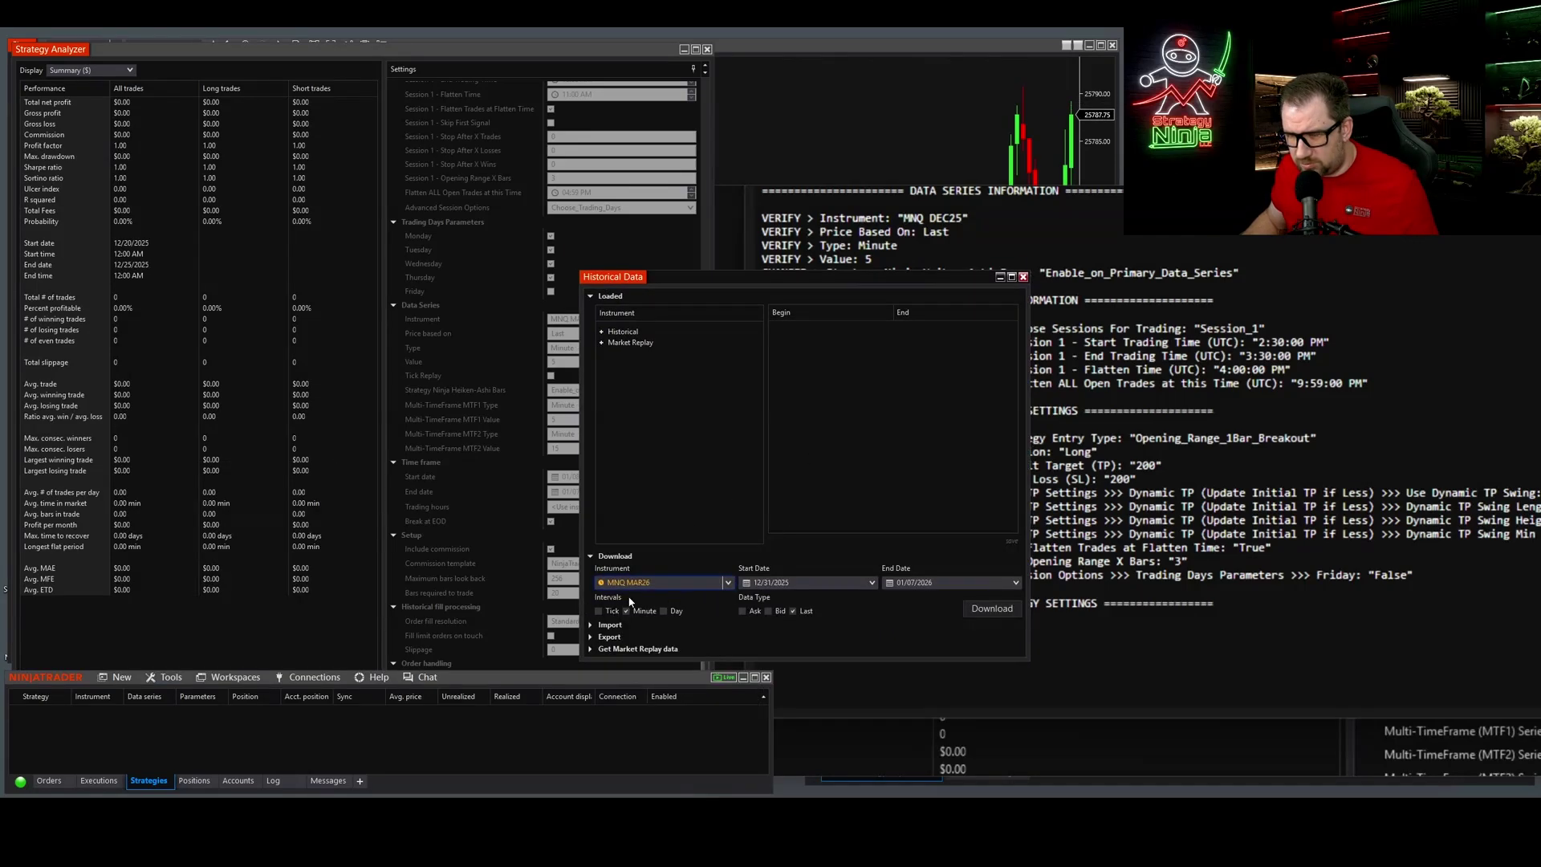
pyautogui.click(600, 612)
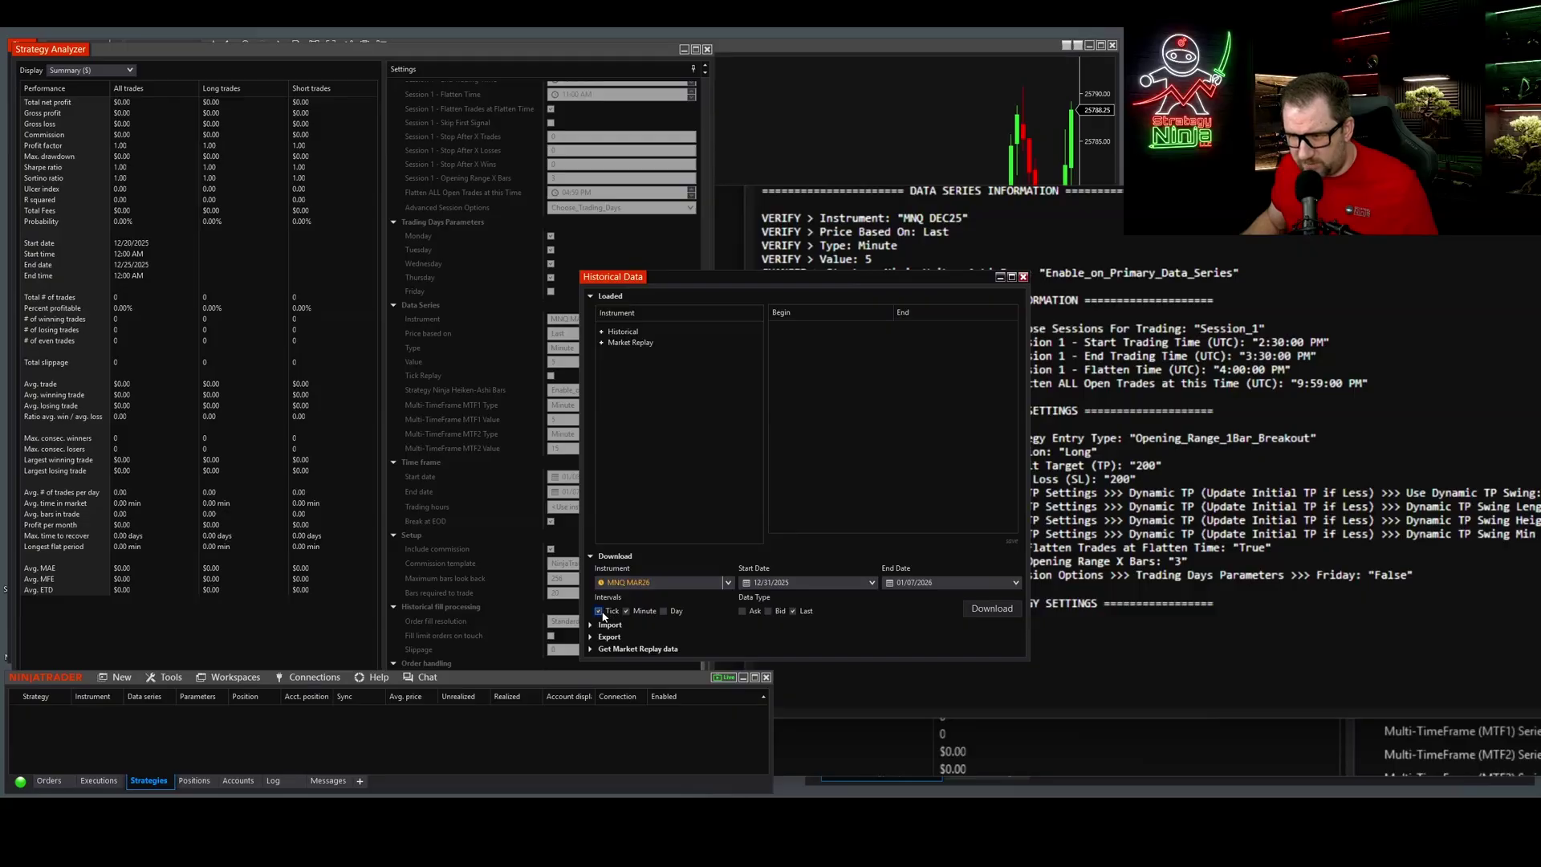
pyautogui.click(626, 612)
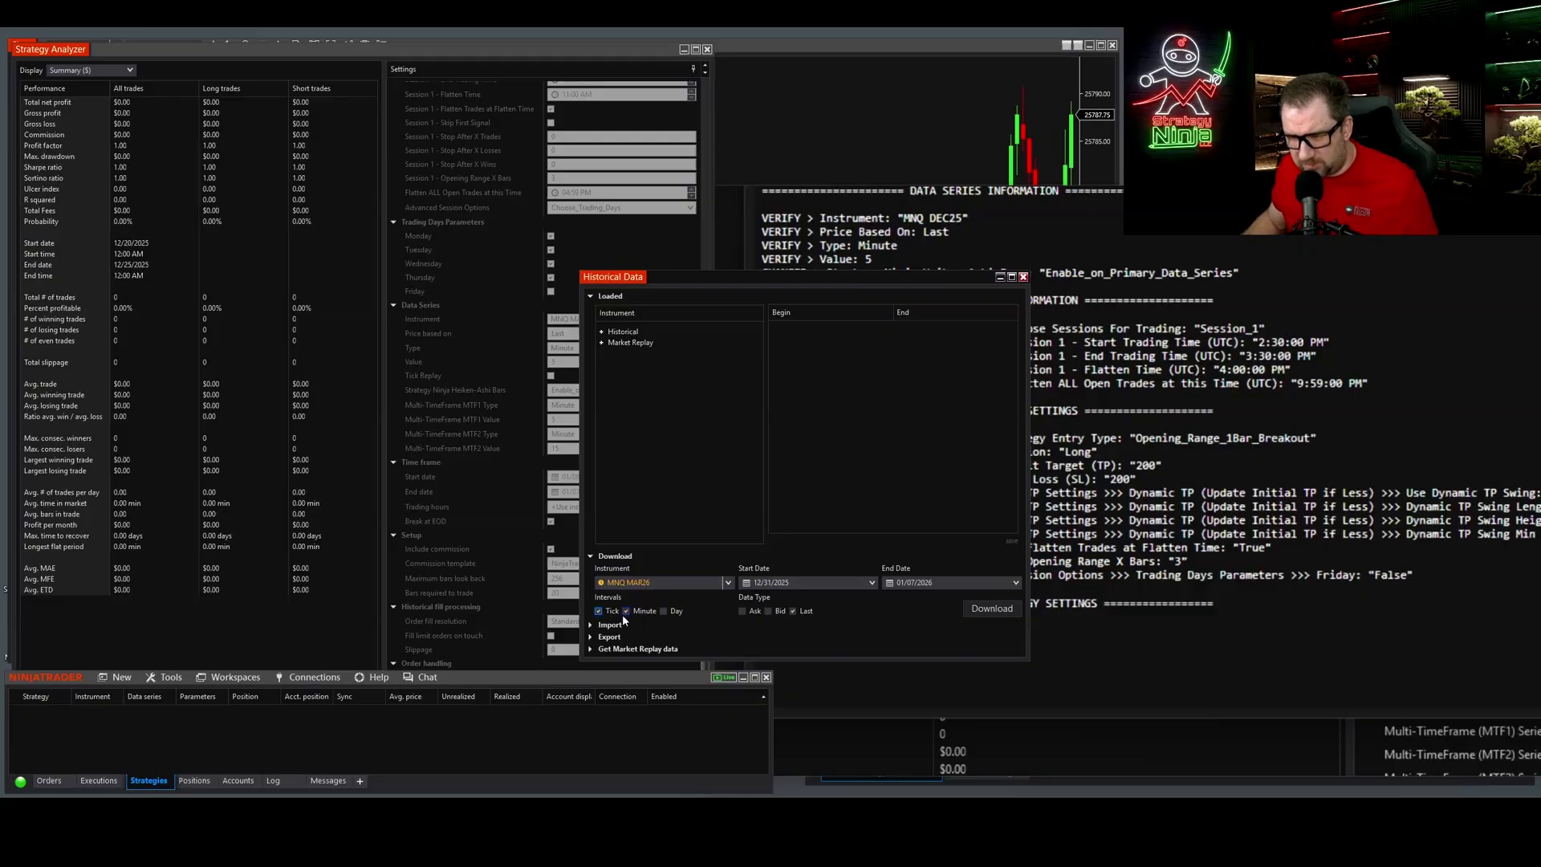
# - Set the historical data download's start date to 01/08/2025 and check which data connection is active
pyautogui.click(813, 586)
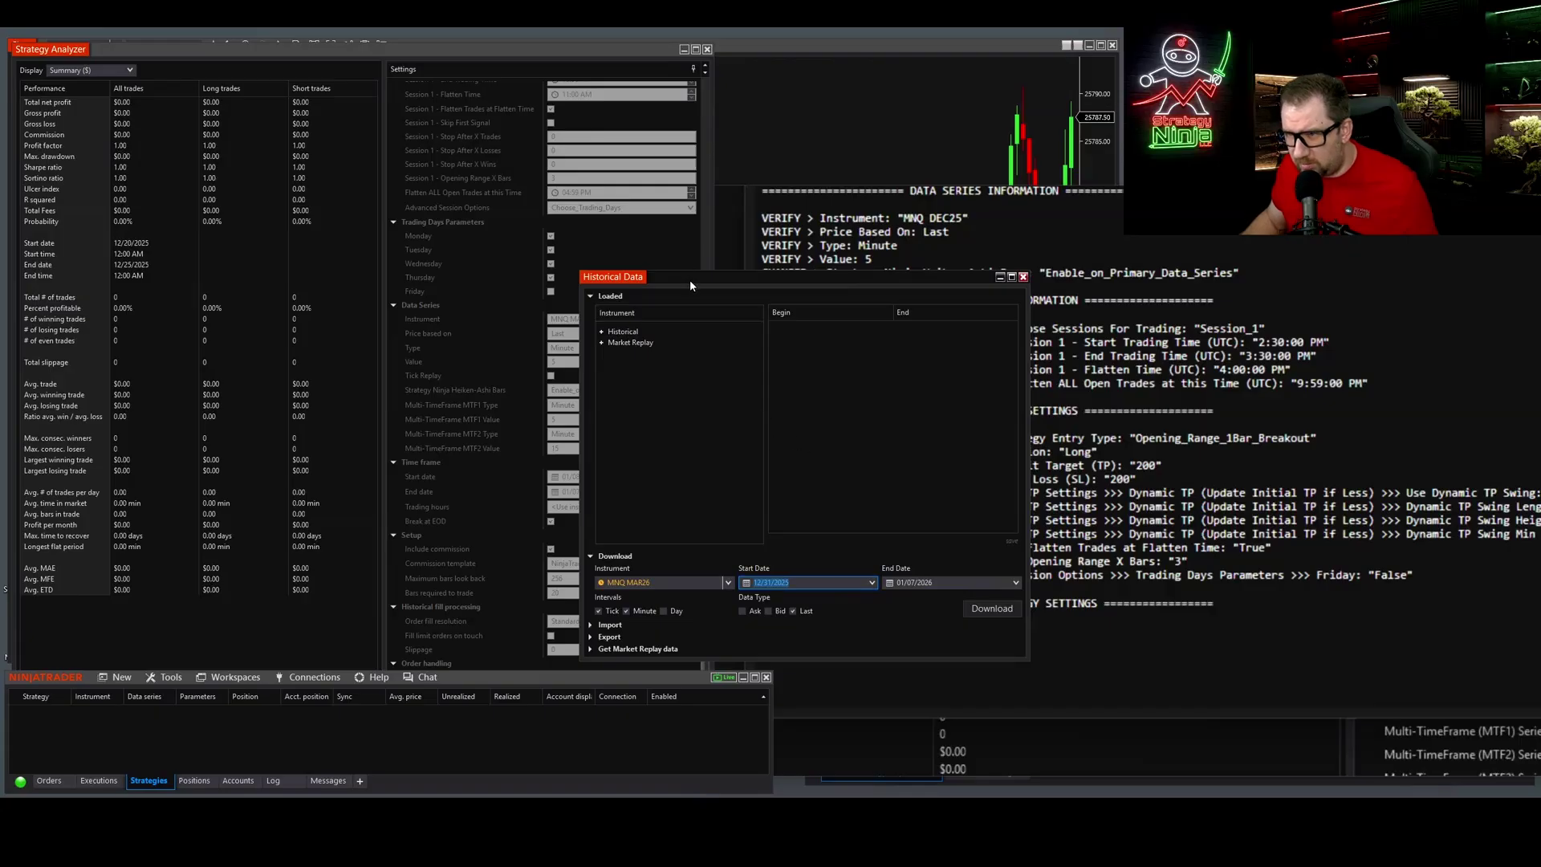
pyautogui.moveTo(690, 280); pyautogui.dragTo(805, 275)
pyautogui.write('01/08/')
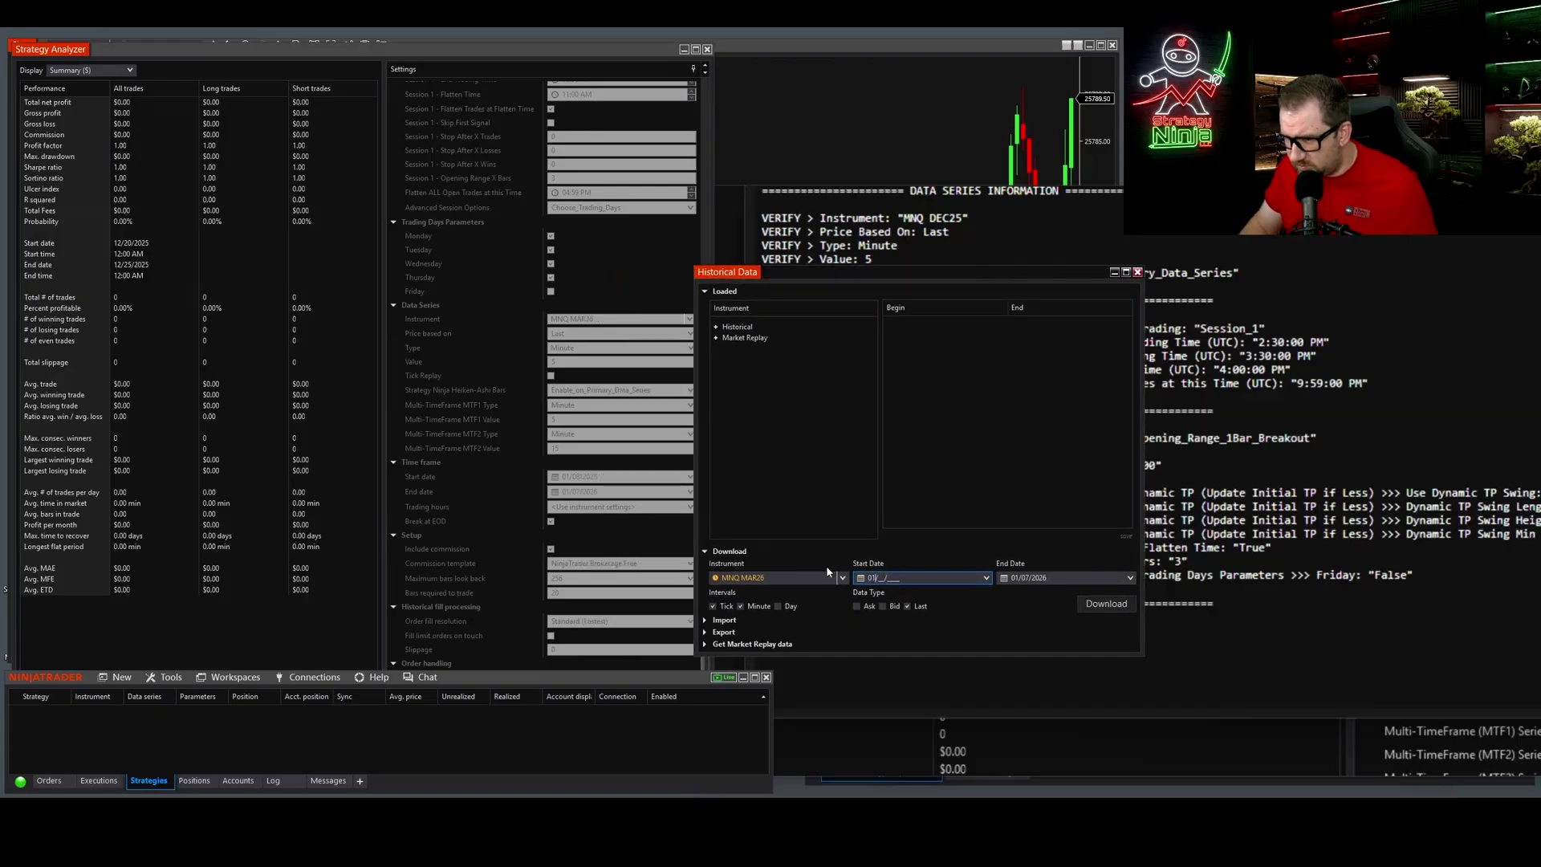
pyautogui.write('2025')
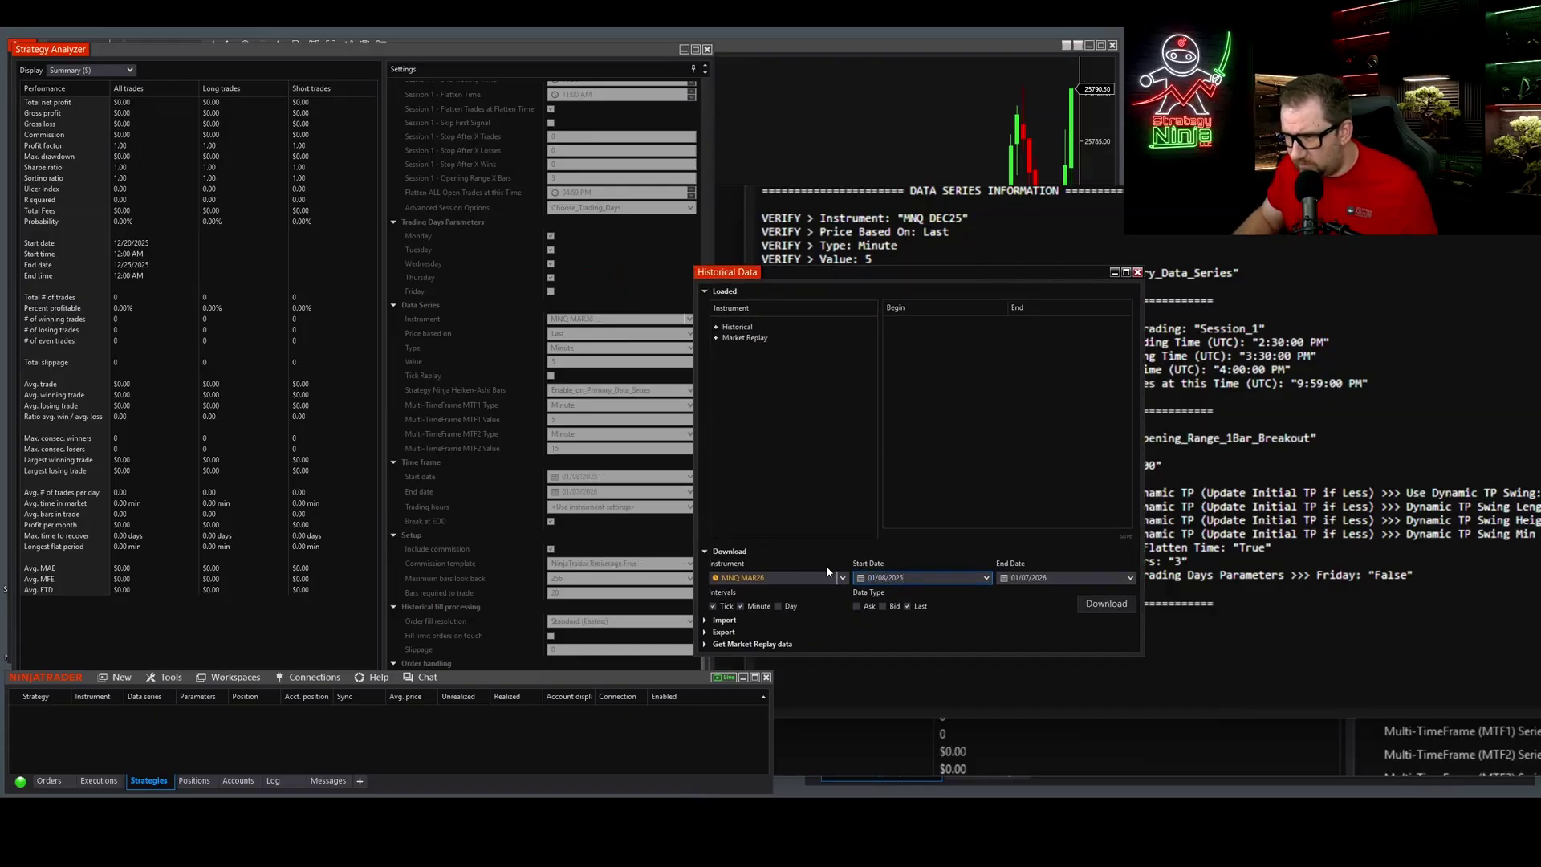
pyautogui.press('Tab')
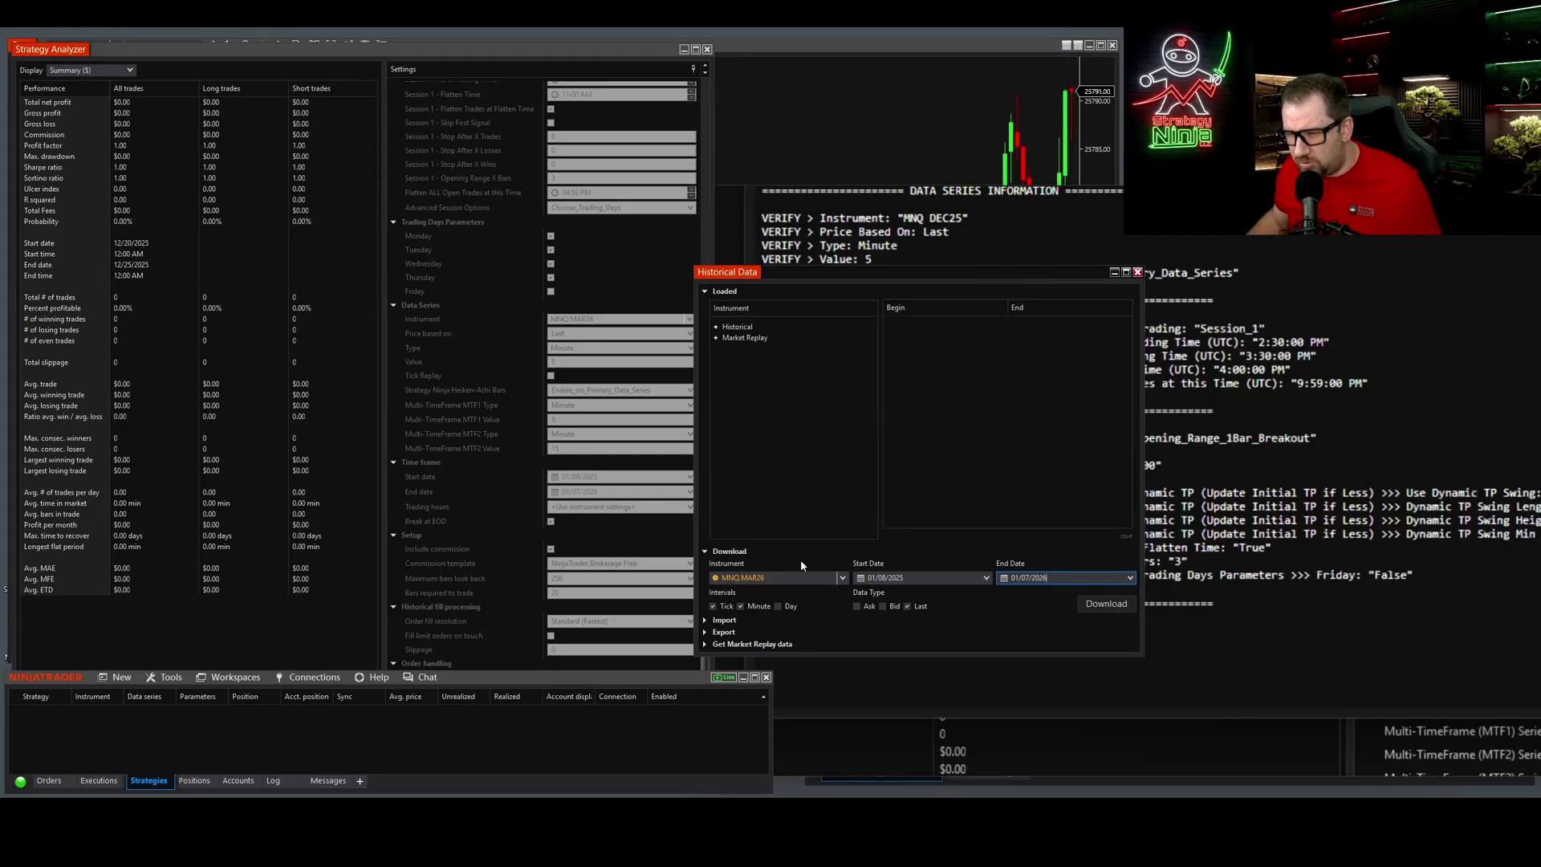
pyautogui.click(315, 678)
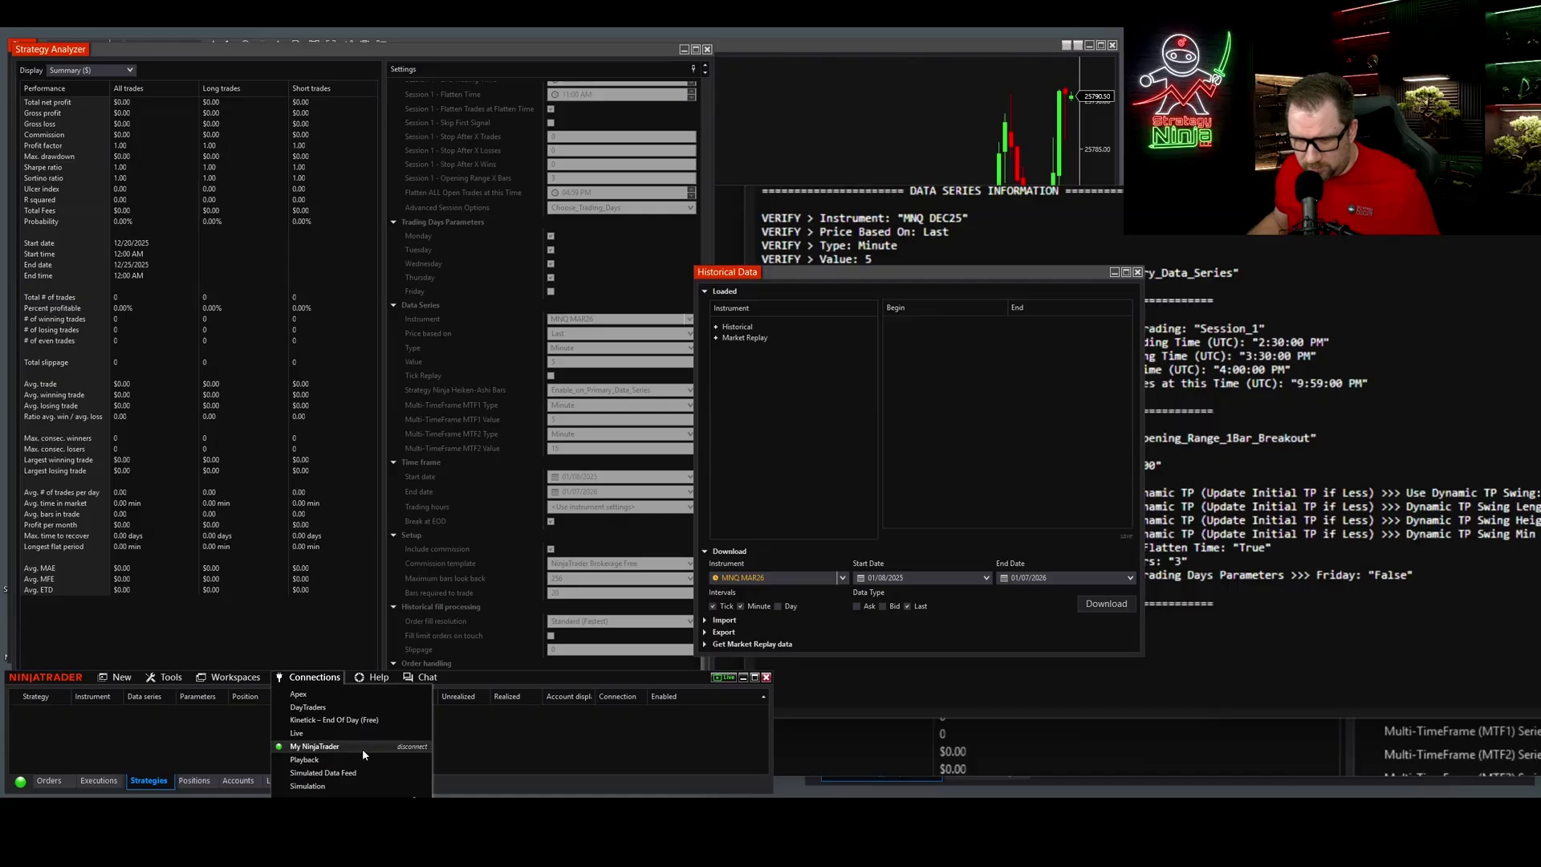
pyautogui.click(541, 737)
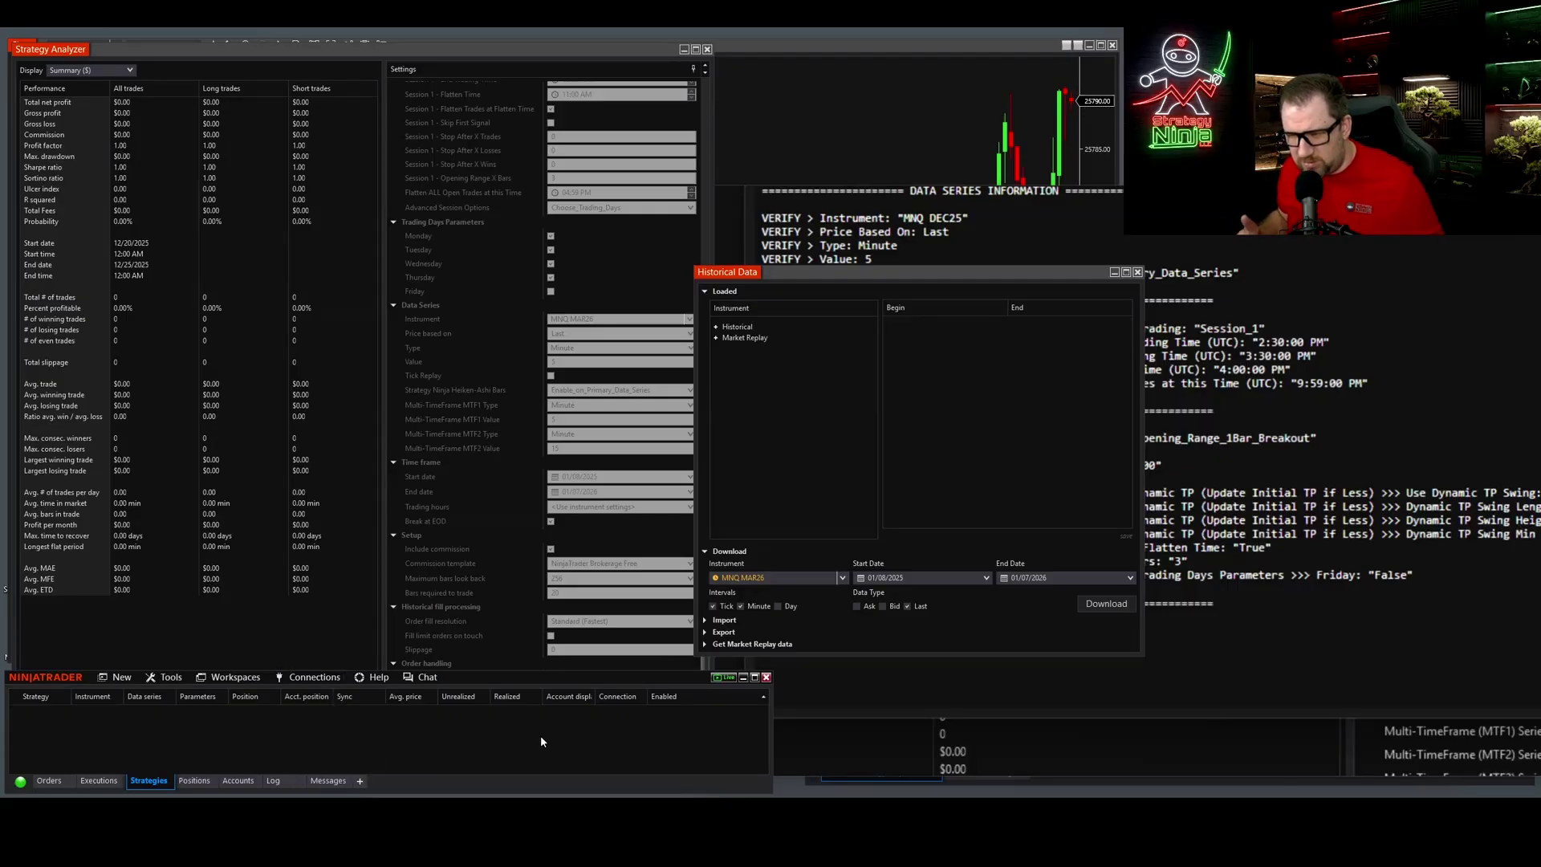
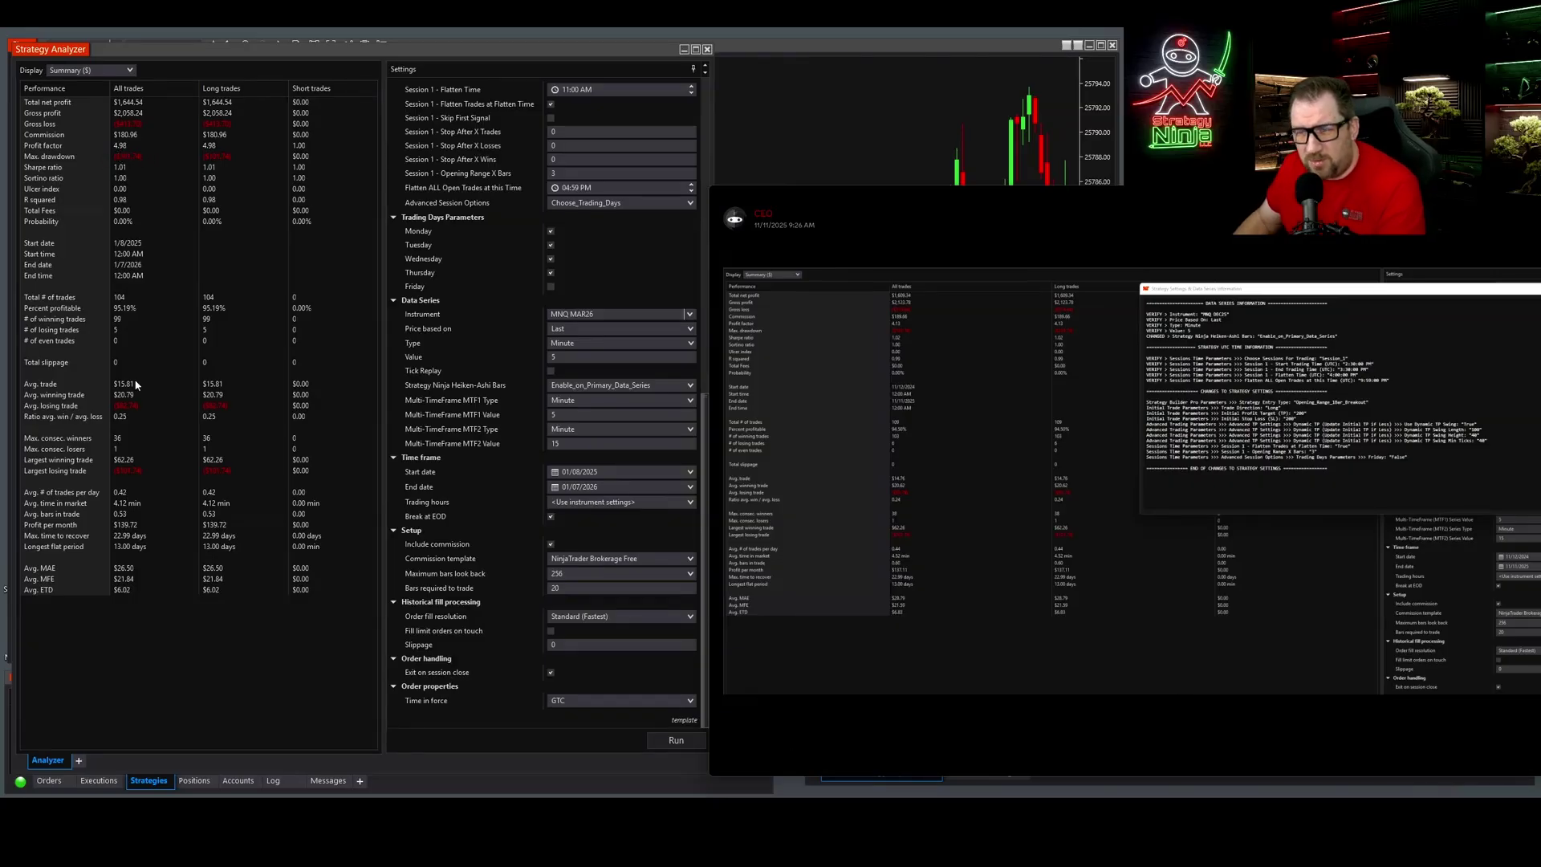
# - Display the backtest results as Trades, widen the Strategy Analyzer and examine the full trade list, including its losing trades
pyautogui.click(91, 70)
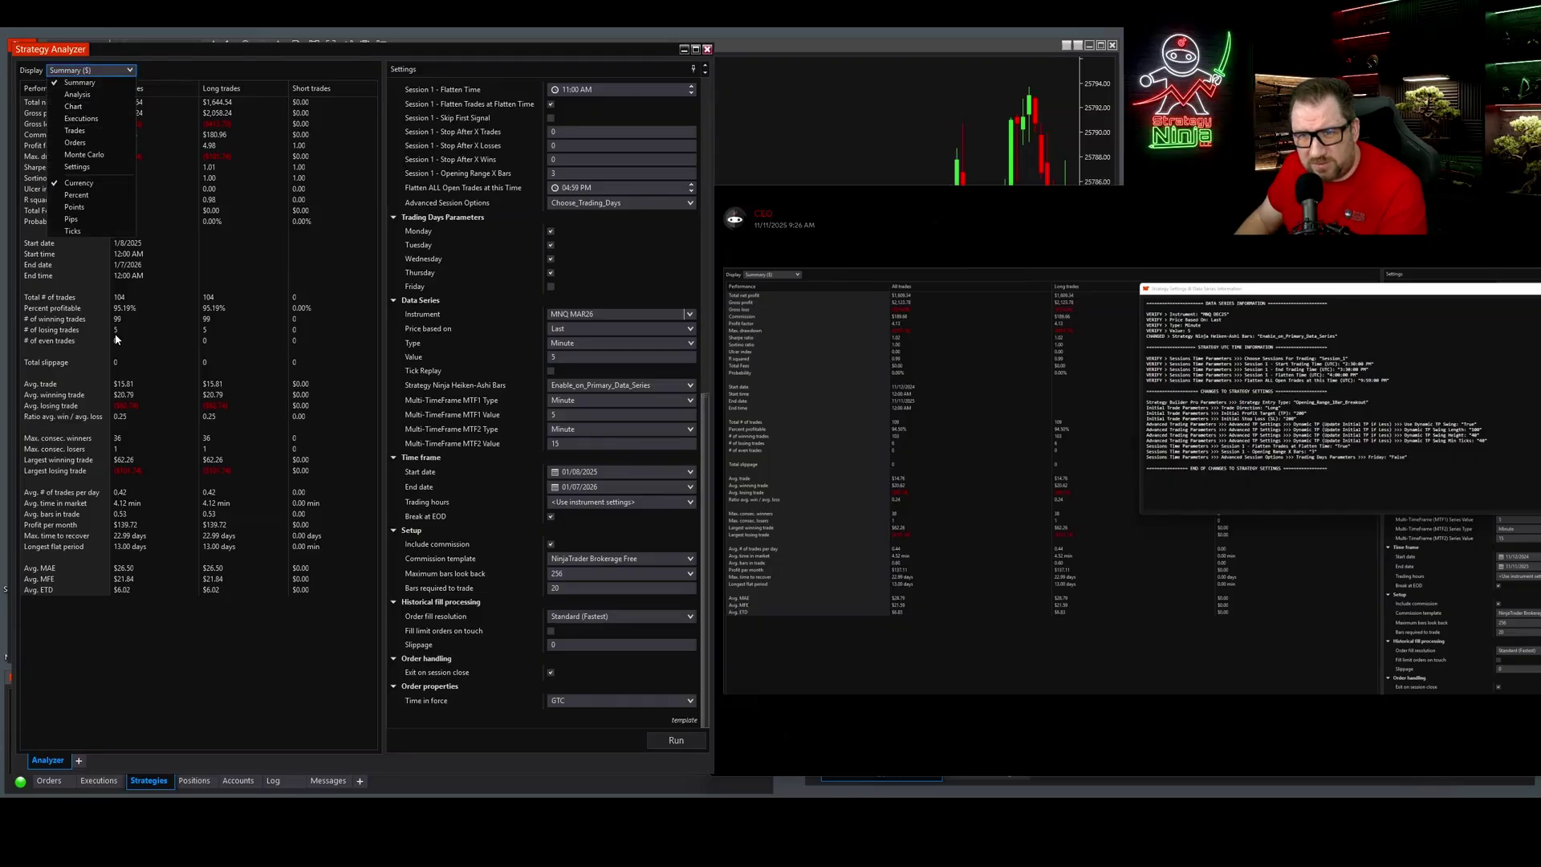
pyautogui.click(127, 317)
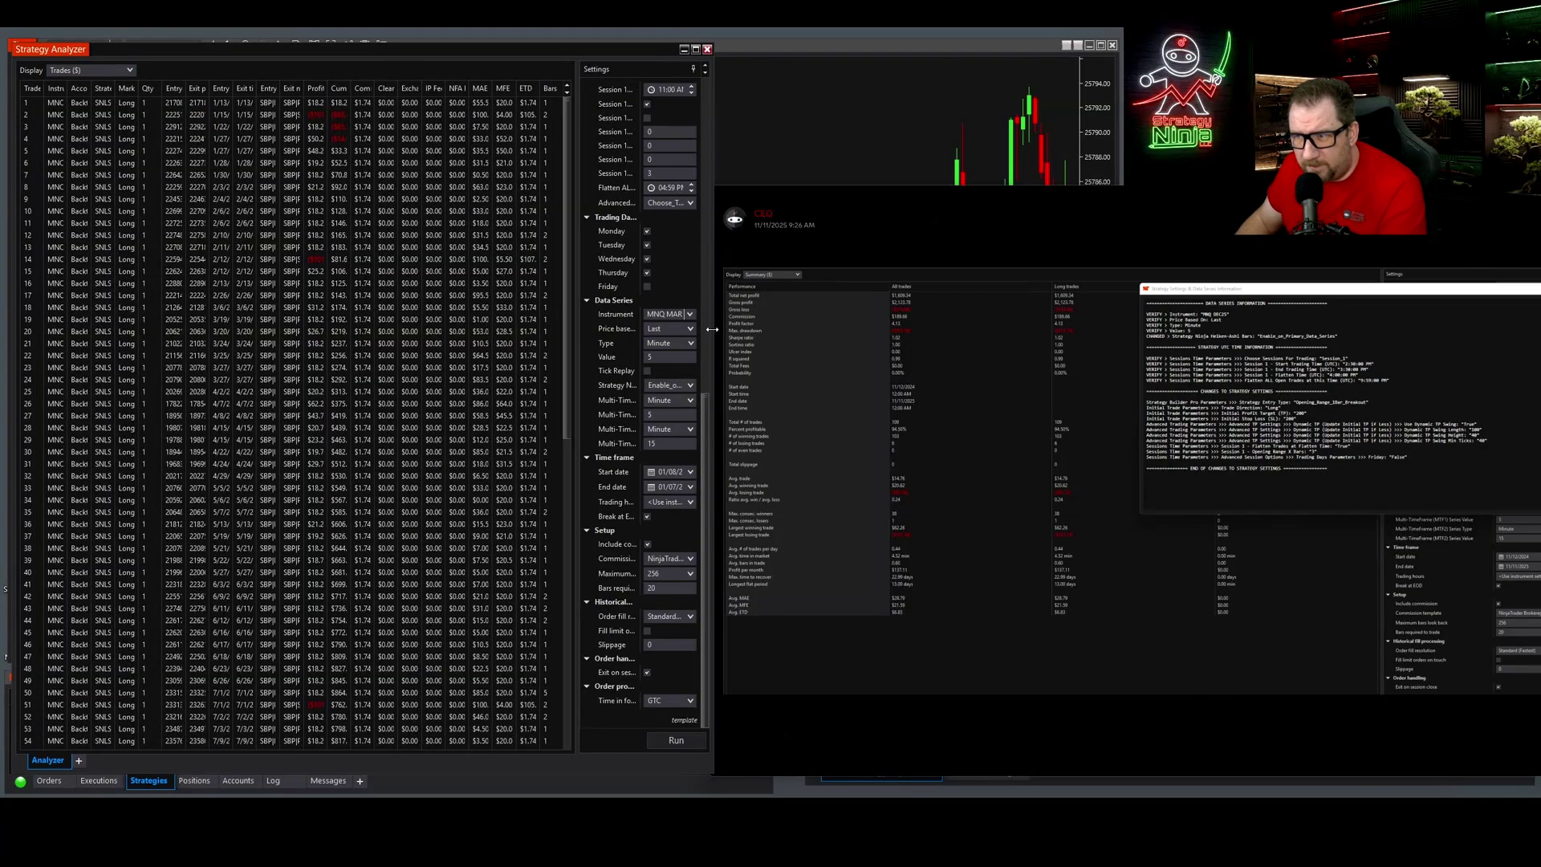
pyautogui.moveTo(856, 315); pyautogui.dragTo(1133, 316)
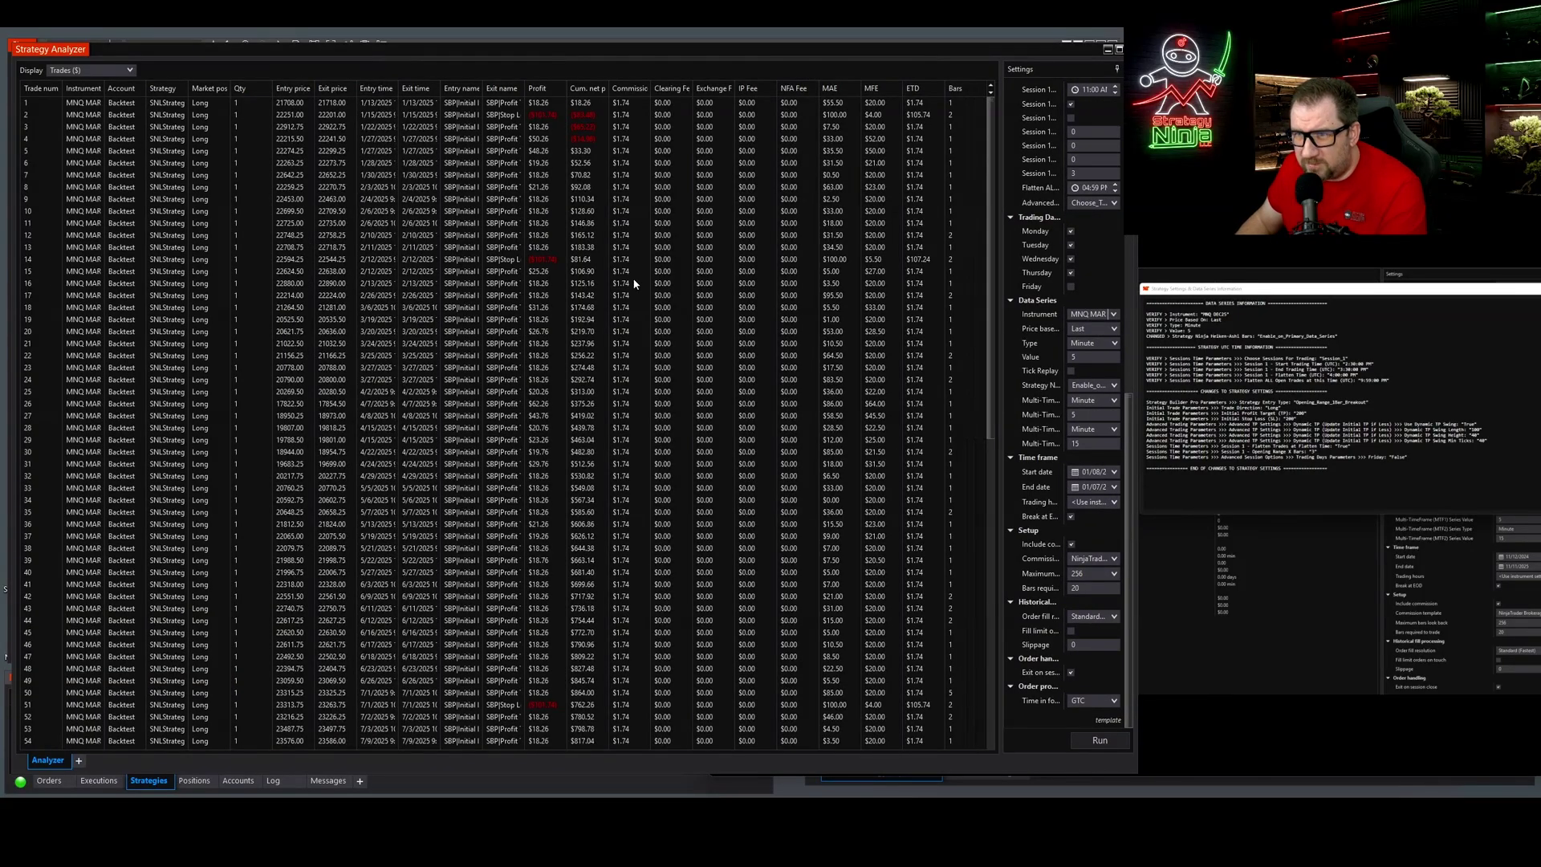
pyautogui.scroll(-8, 634, 283)
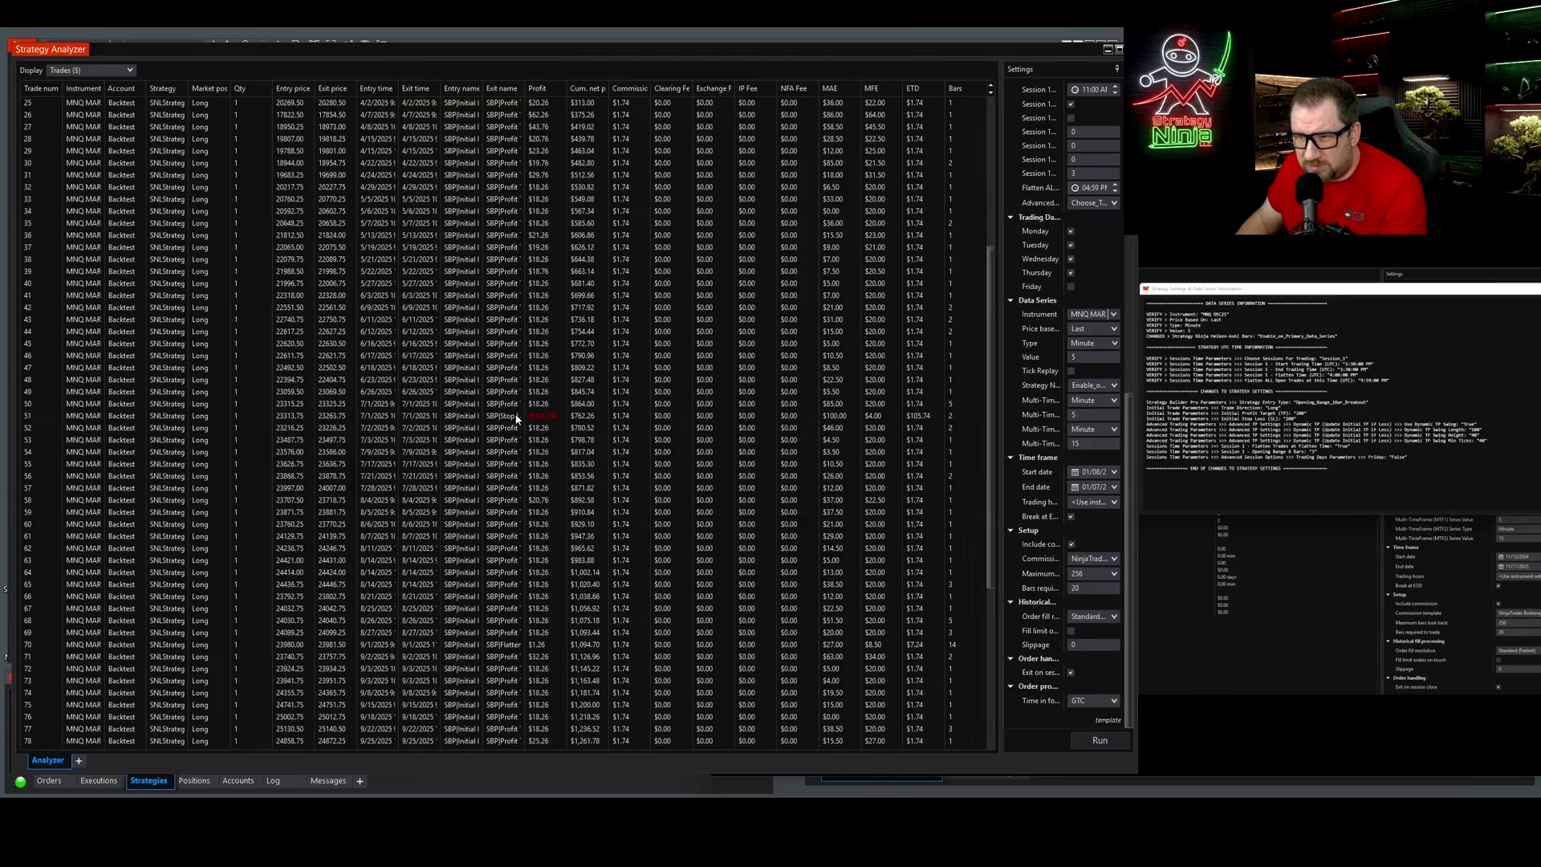
pyautogui.scroll(-9, 516, 418)
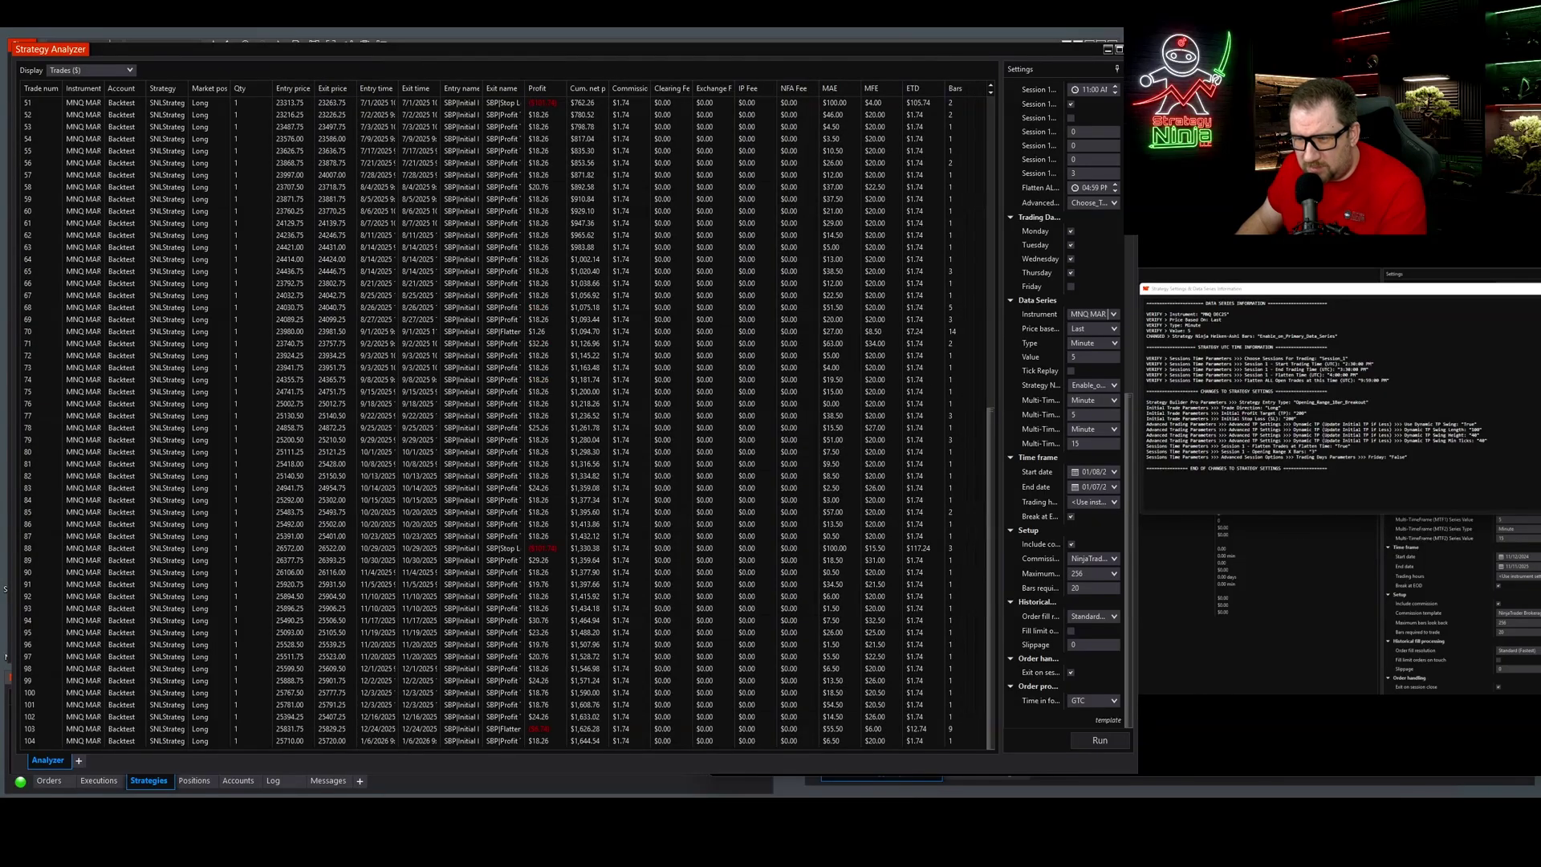
pyautogui.click(457, 731)
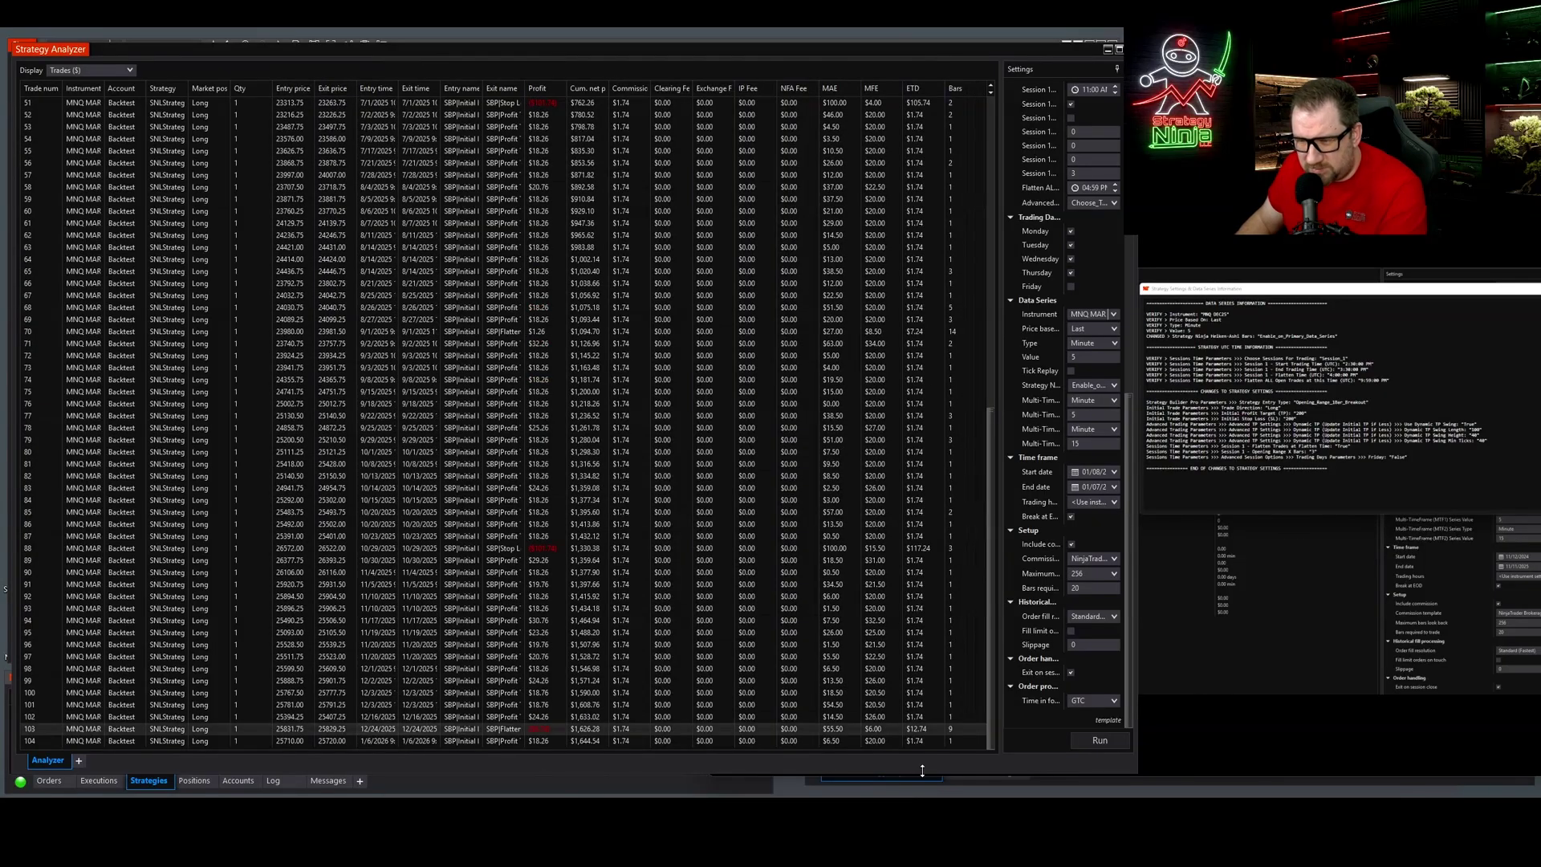
pyautogui.scroll(17, 543, 151)
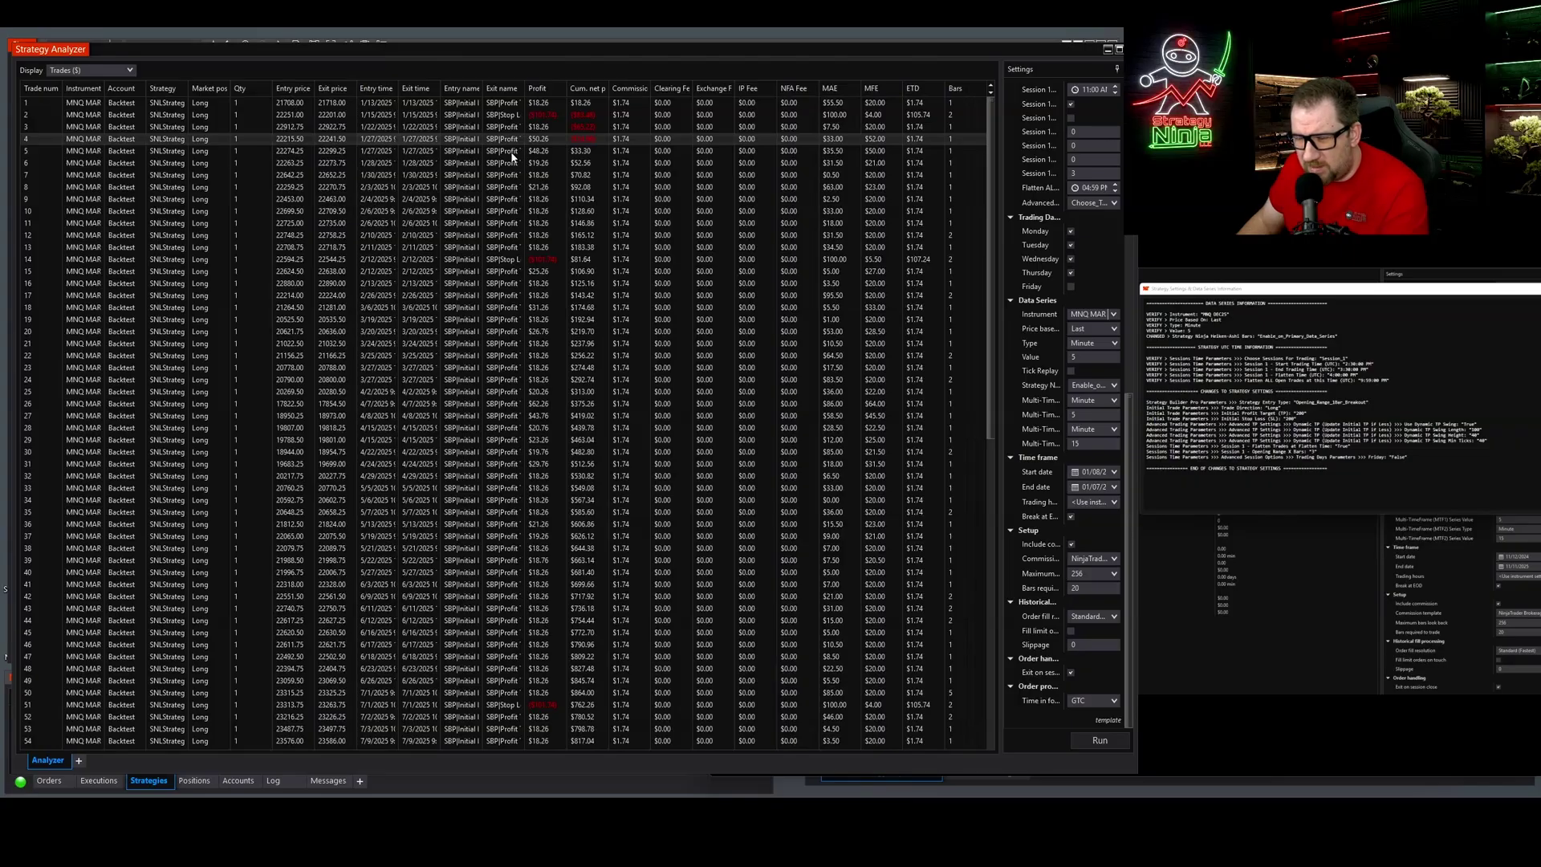
# - Switch the backtest results back to Summary and narrow the results area and the Strategy Analyzer window
pyautogui.click(123, 72)
pyautogui.click(97, 86)
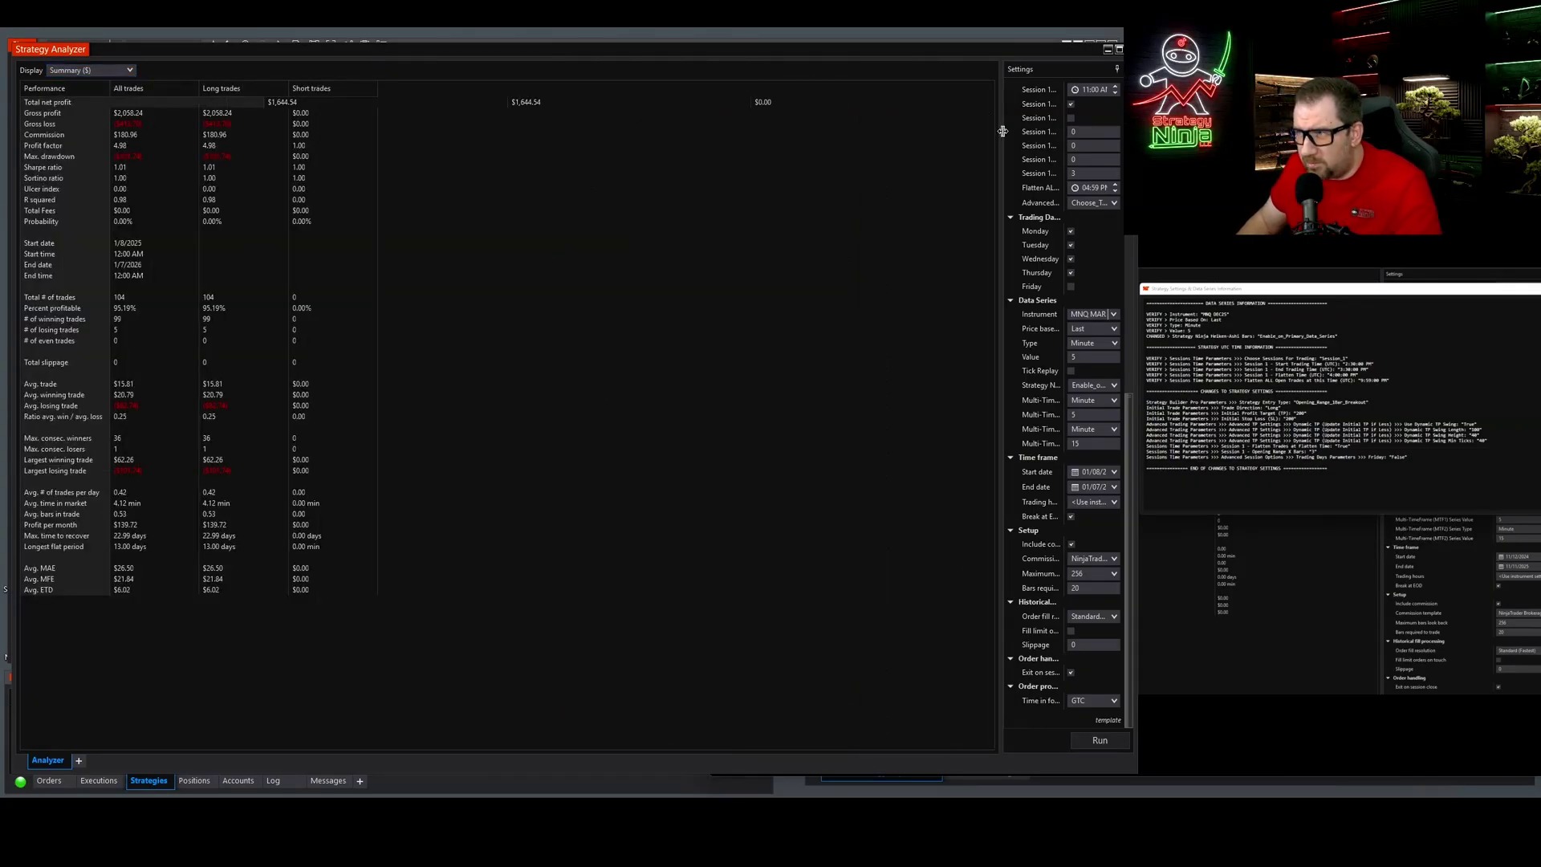
pyautogui.moveTo(1001, 122); pyautogui.dragTo(412, 135)
pyautogui.moveTo(1124, 136); pyautogui.dragTo(729, 136)
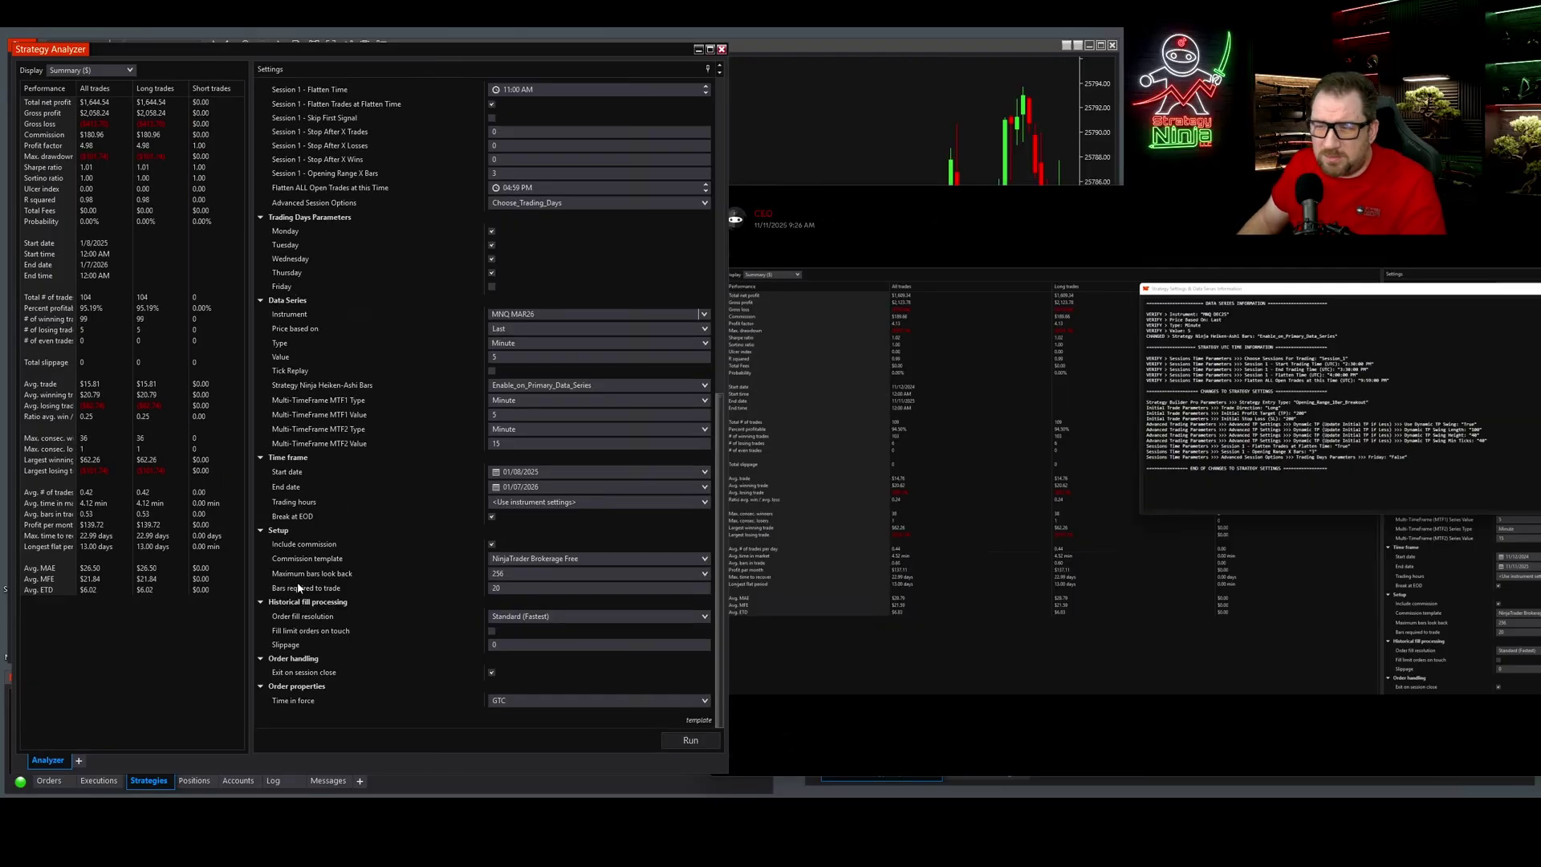
# - Save the current strategy settings as a template named StrategyNinjaORB
pyautogui.scroll(8, 480, 482)
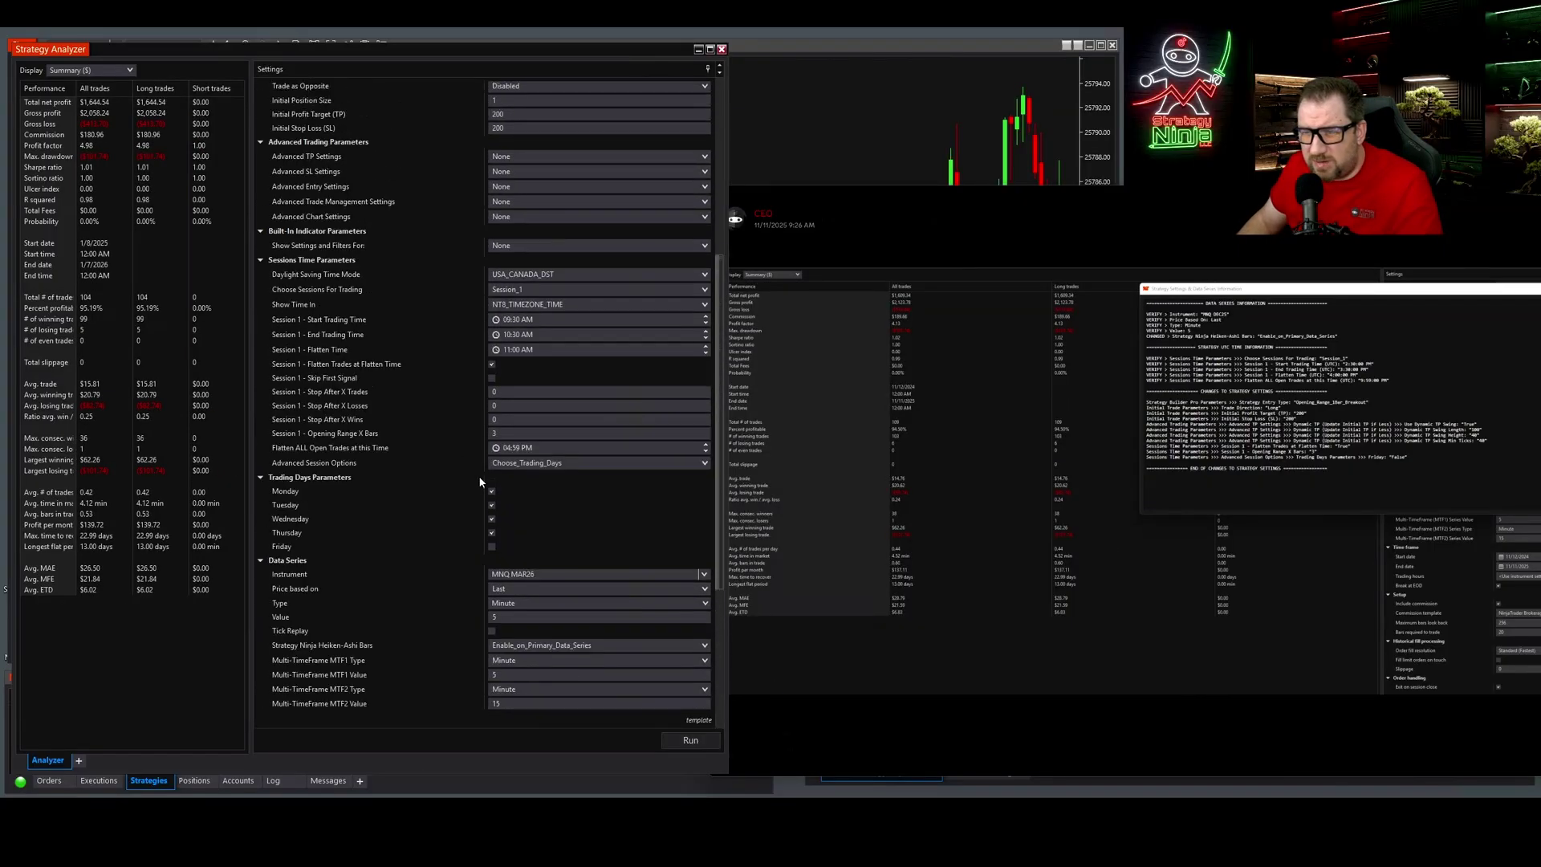
pyautogui.click(697, 722)
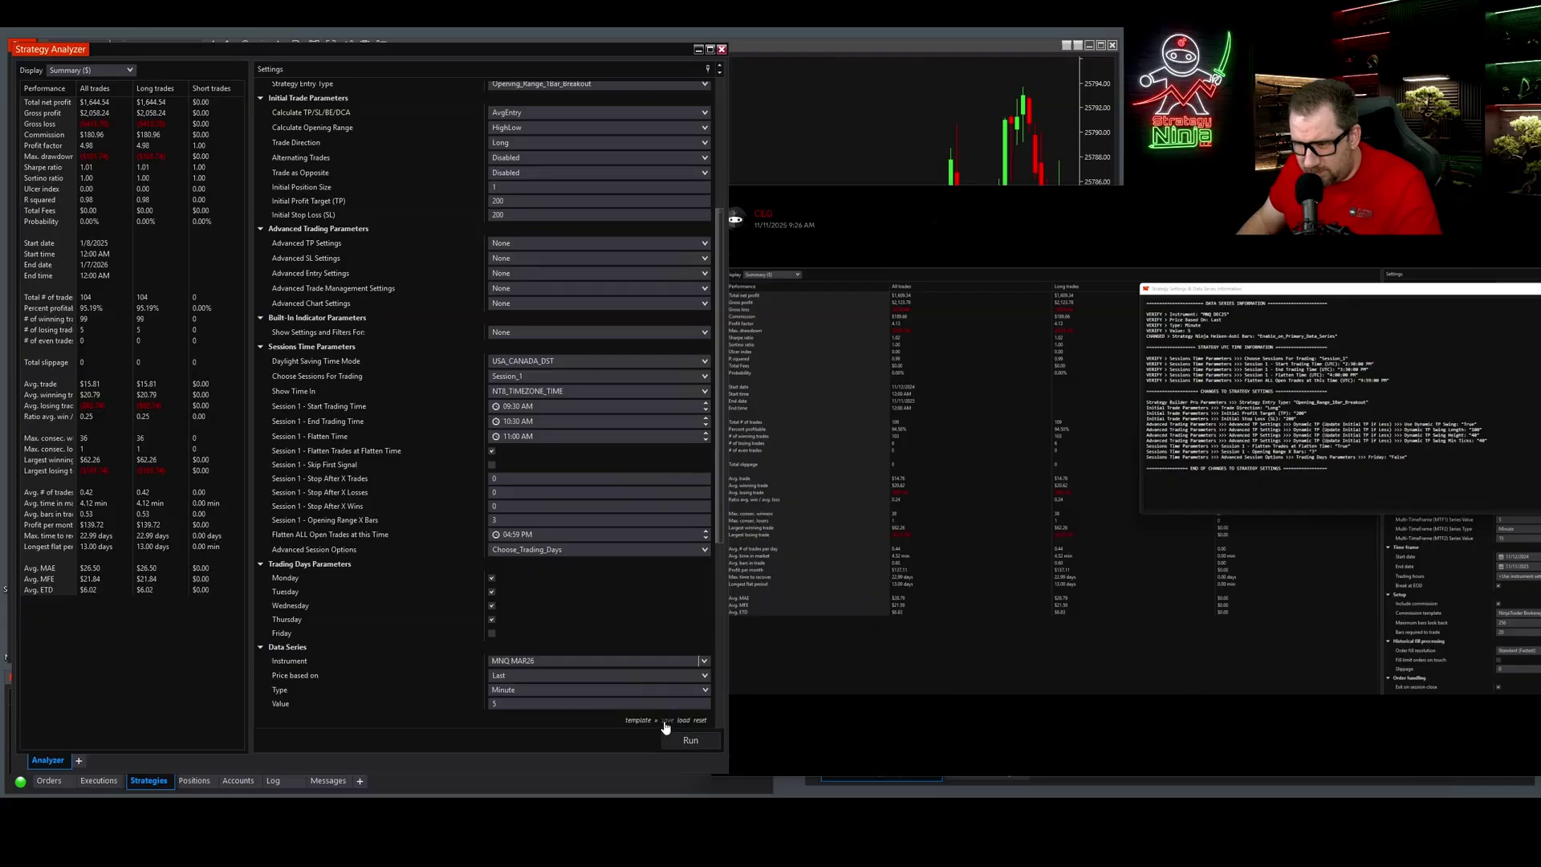
pyautogui.click(667, 720)
pyautogui.write('Stra')
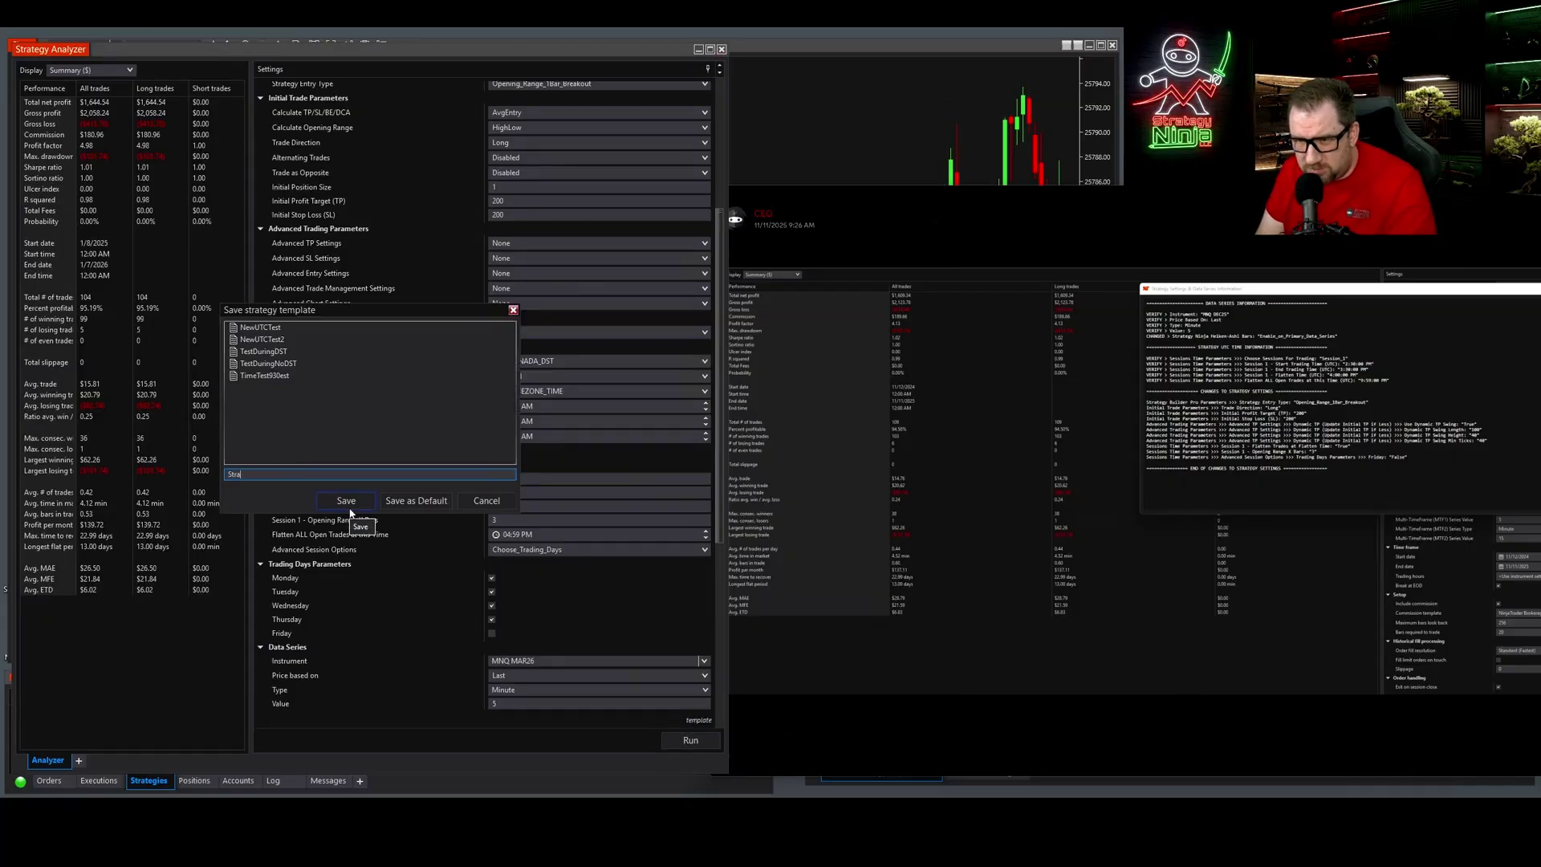
pyautogui.write('tegyNinjaORB')
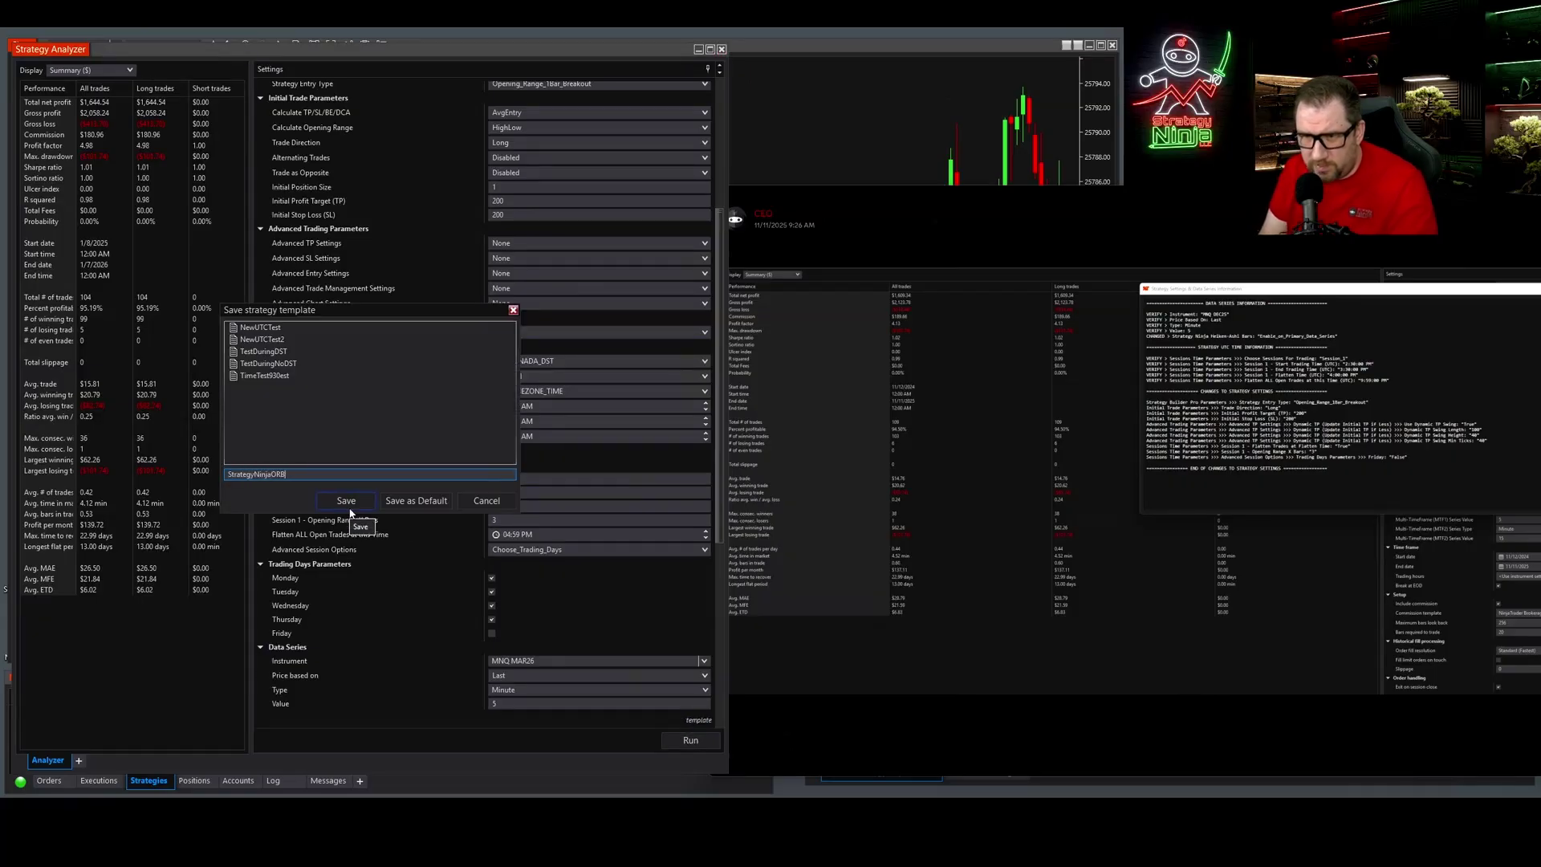
pyautogui.click(349, 506)
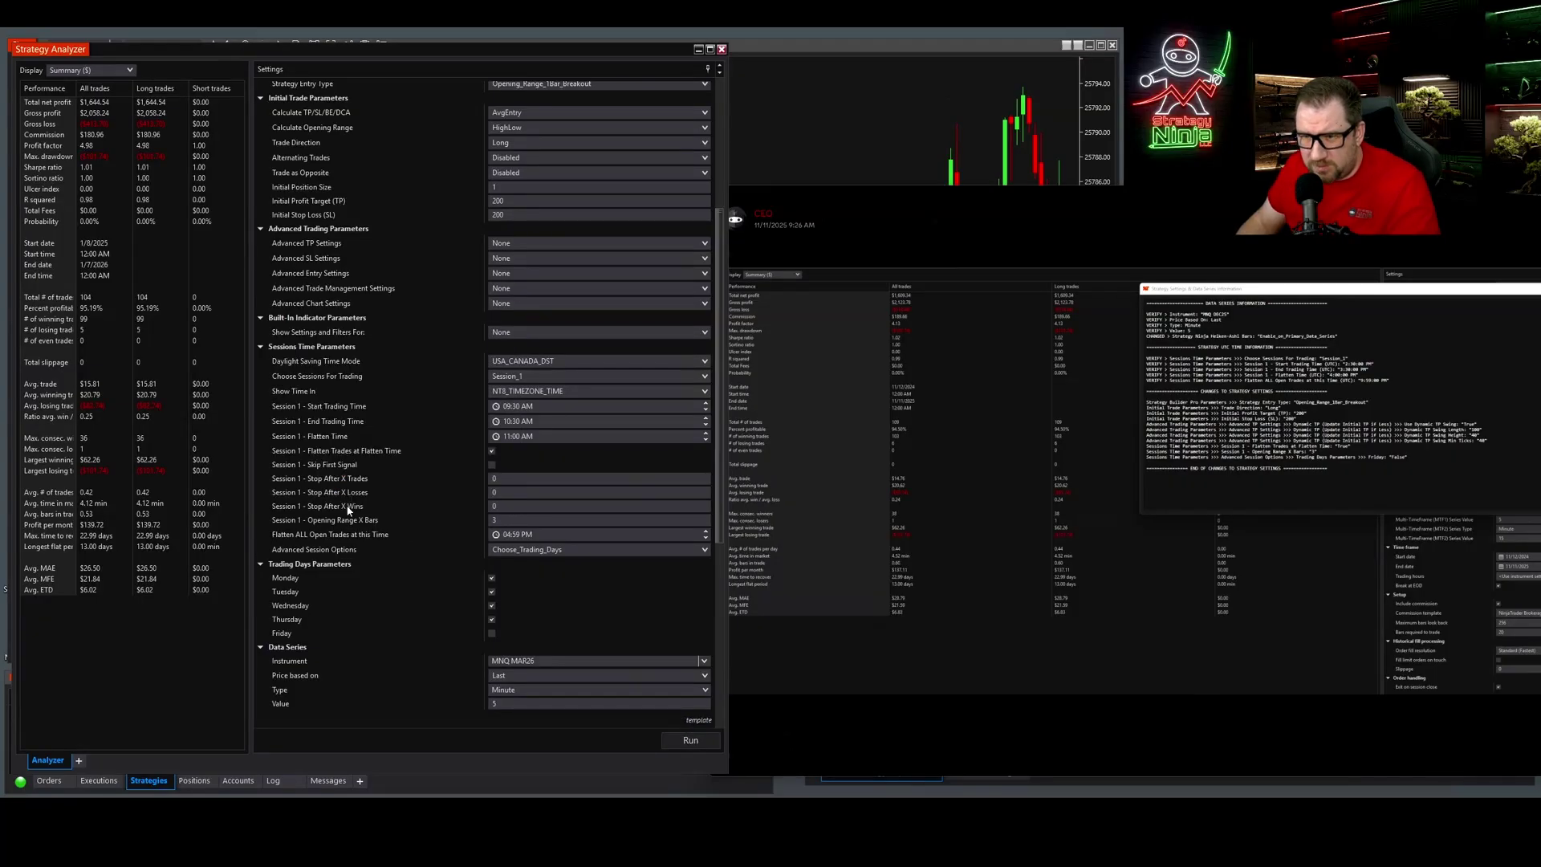
# - Minimize the Strategy Analyzer and add SNLStrategyBuilderPro to the MNQ MAR26 chart's configured strategies
pyautogui.click(698, 49)
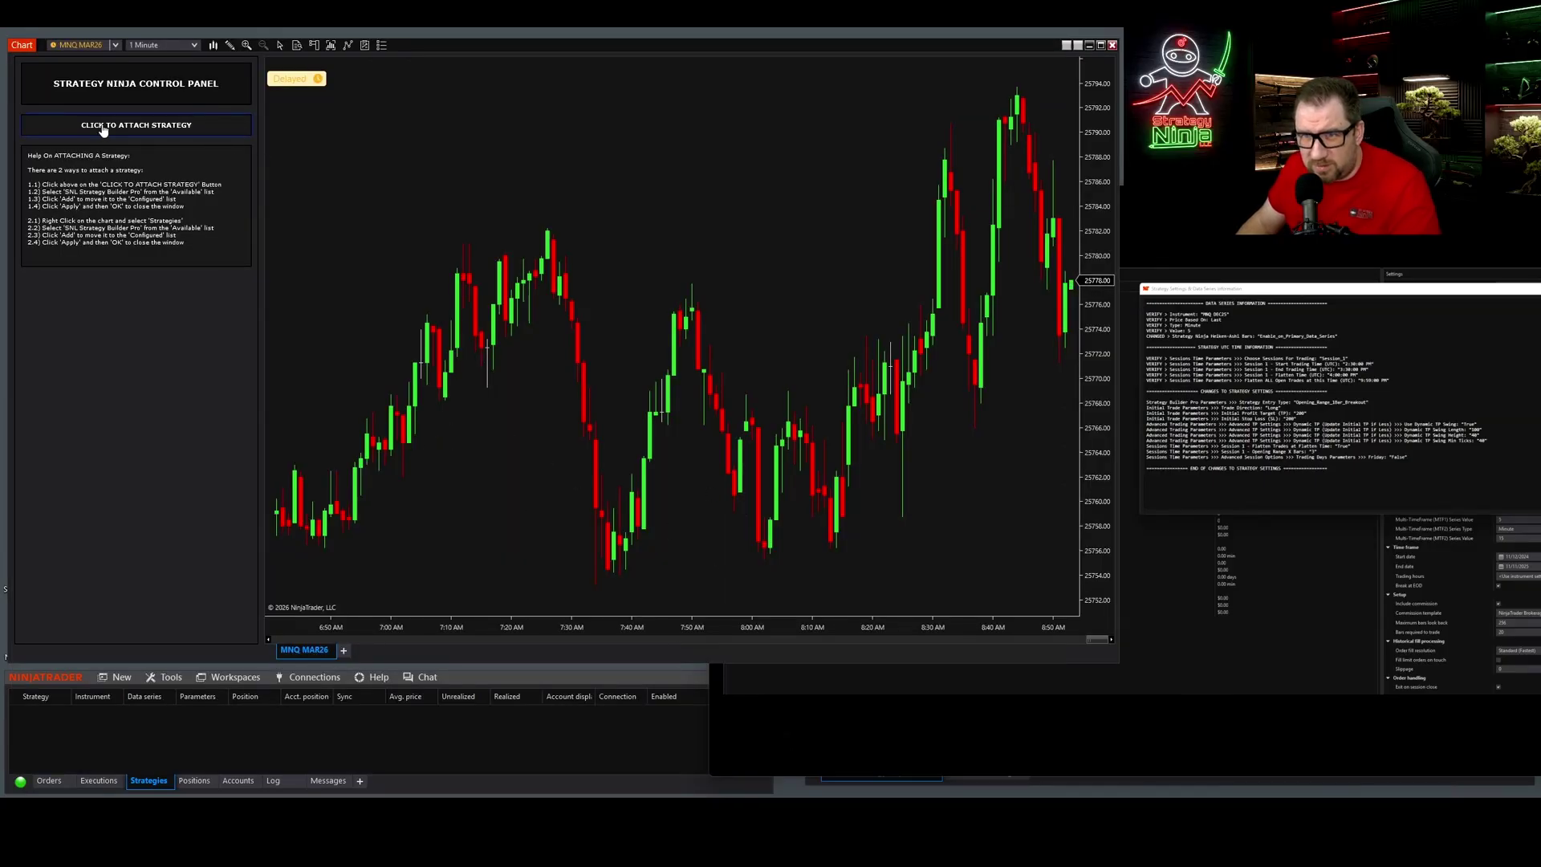
pyautogui.rightClick(673, 219)
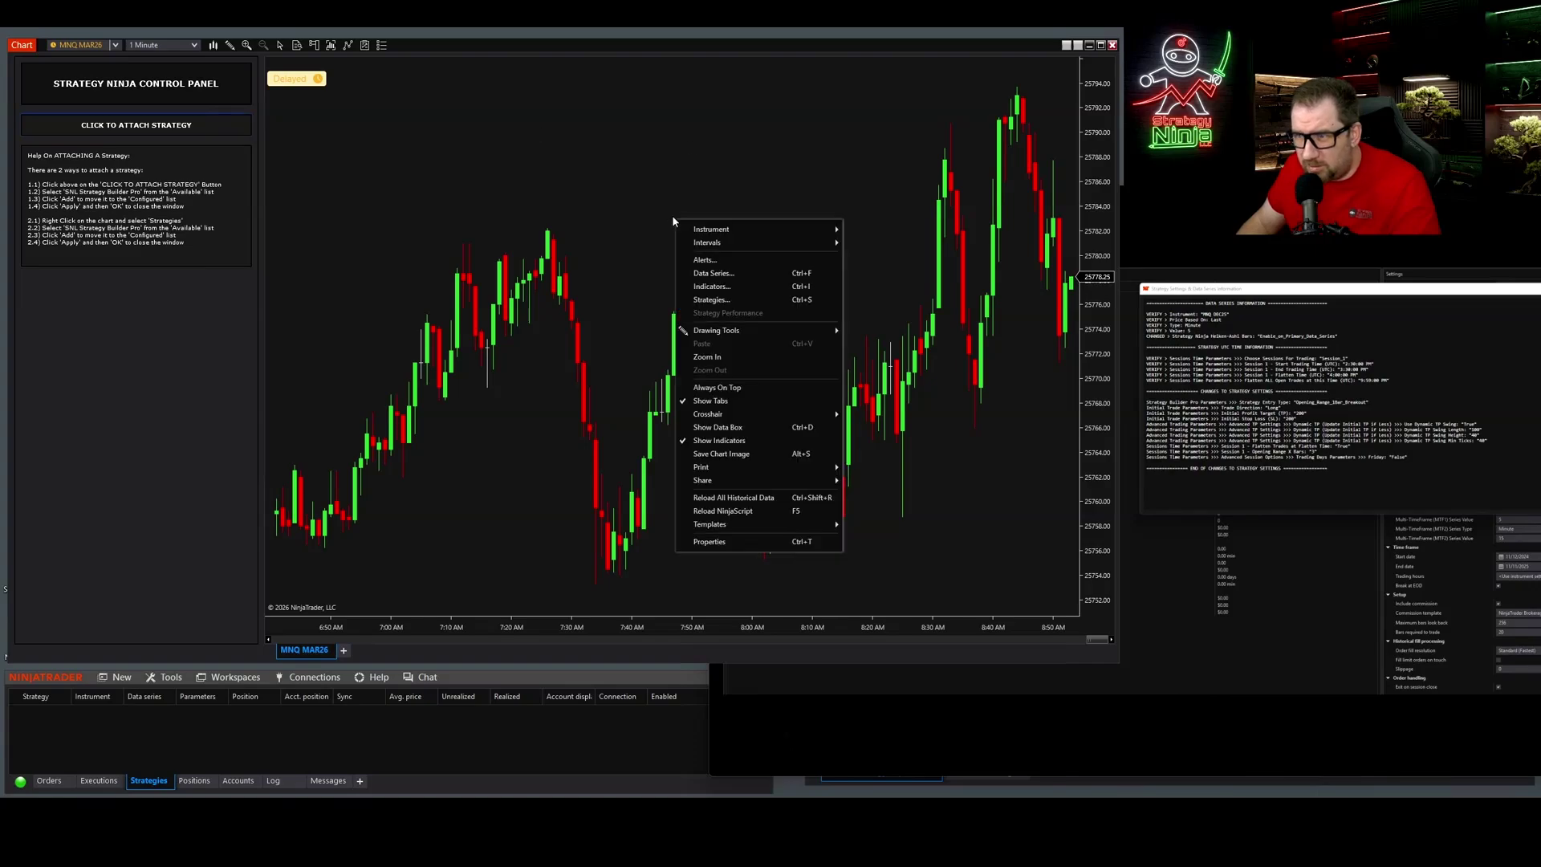
pyautogui.click(712, 299)
pyautogui.moveTo(436, 178); pyautogui.dragTo(626, 86)
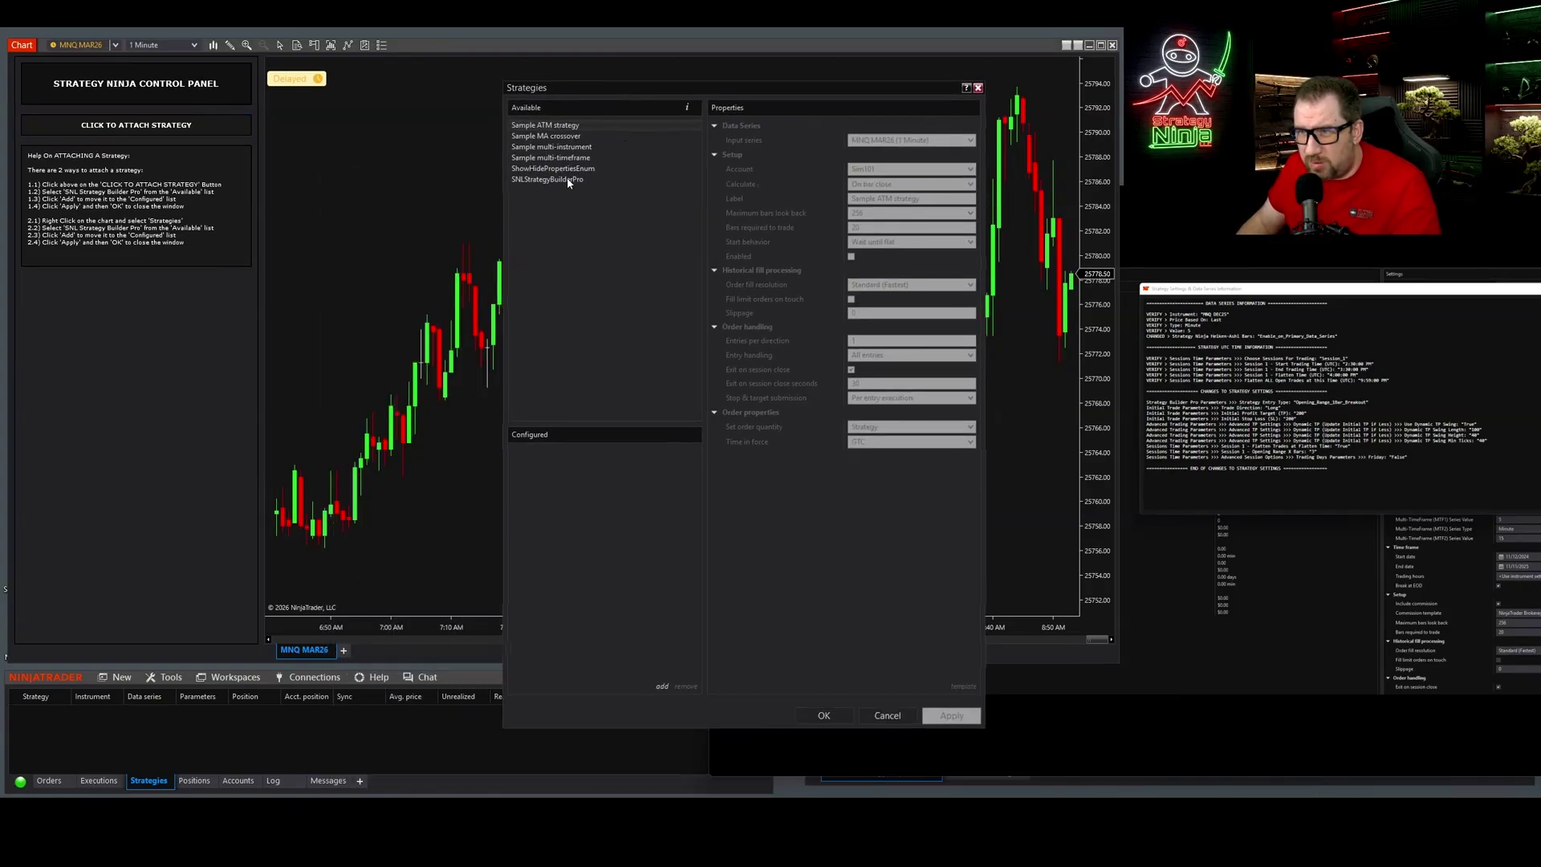
pyautogui.doubleClick(529, 180)
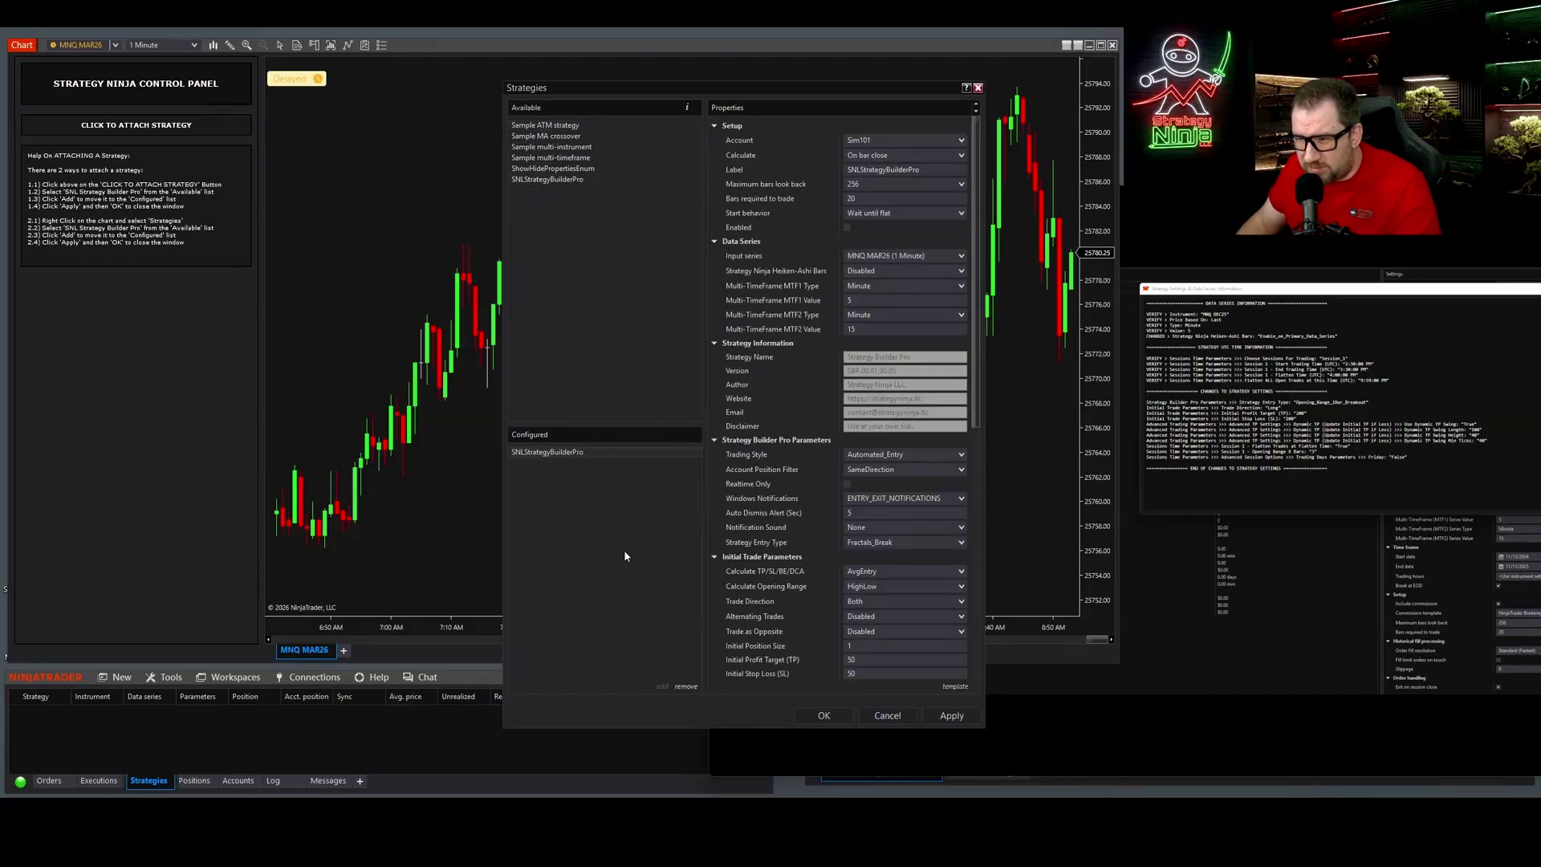
# - Load the StrategyNinjaORB template into the configured SNLStrategyBuilderPro strategy
pyautogui.click(947, 688)
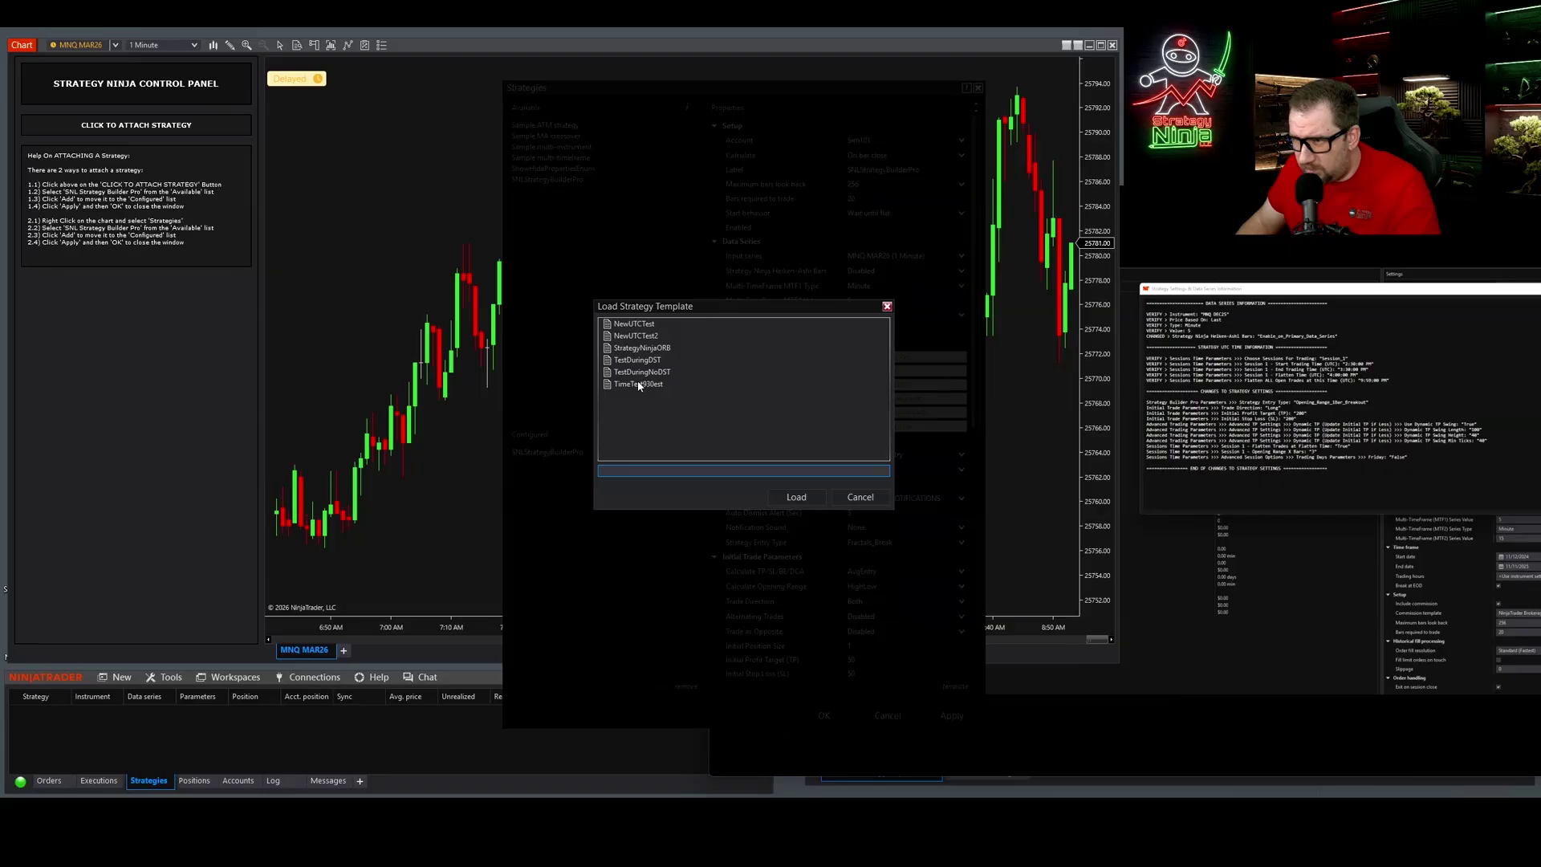
pyautogui.click(642, 348)
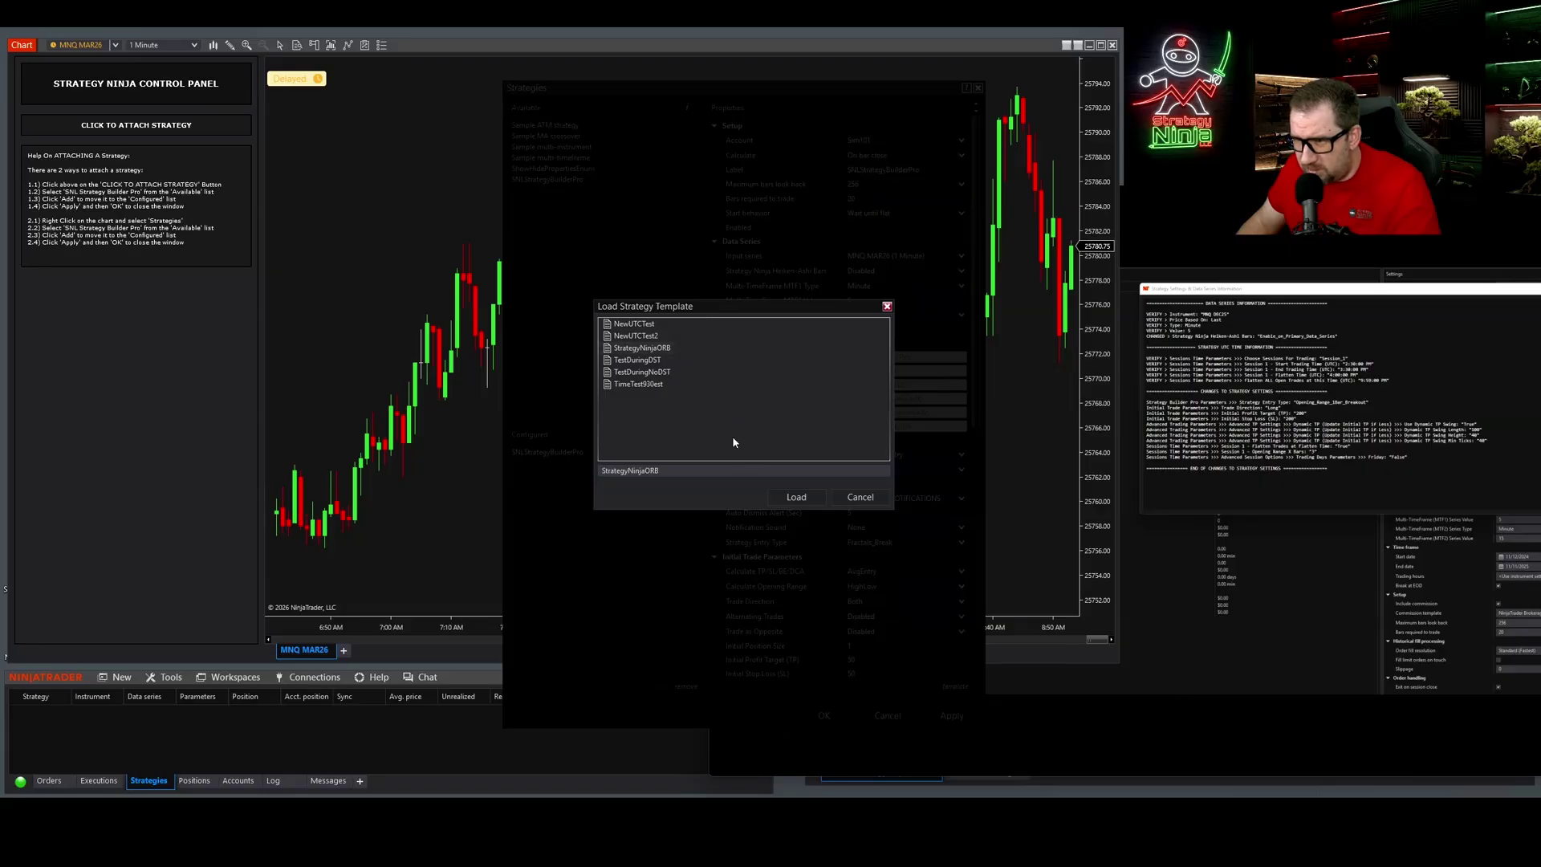
pyautogui.click(787, 501)
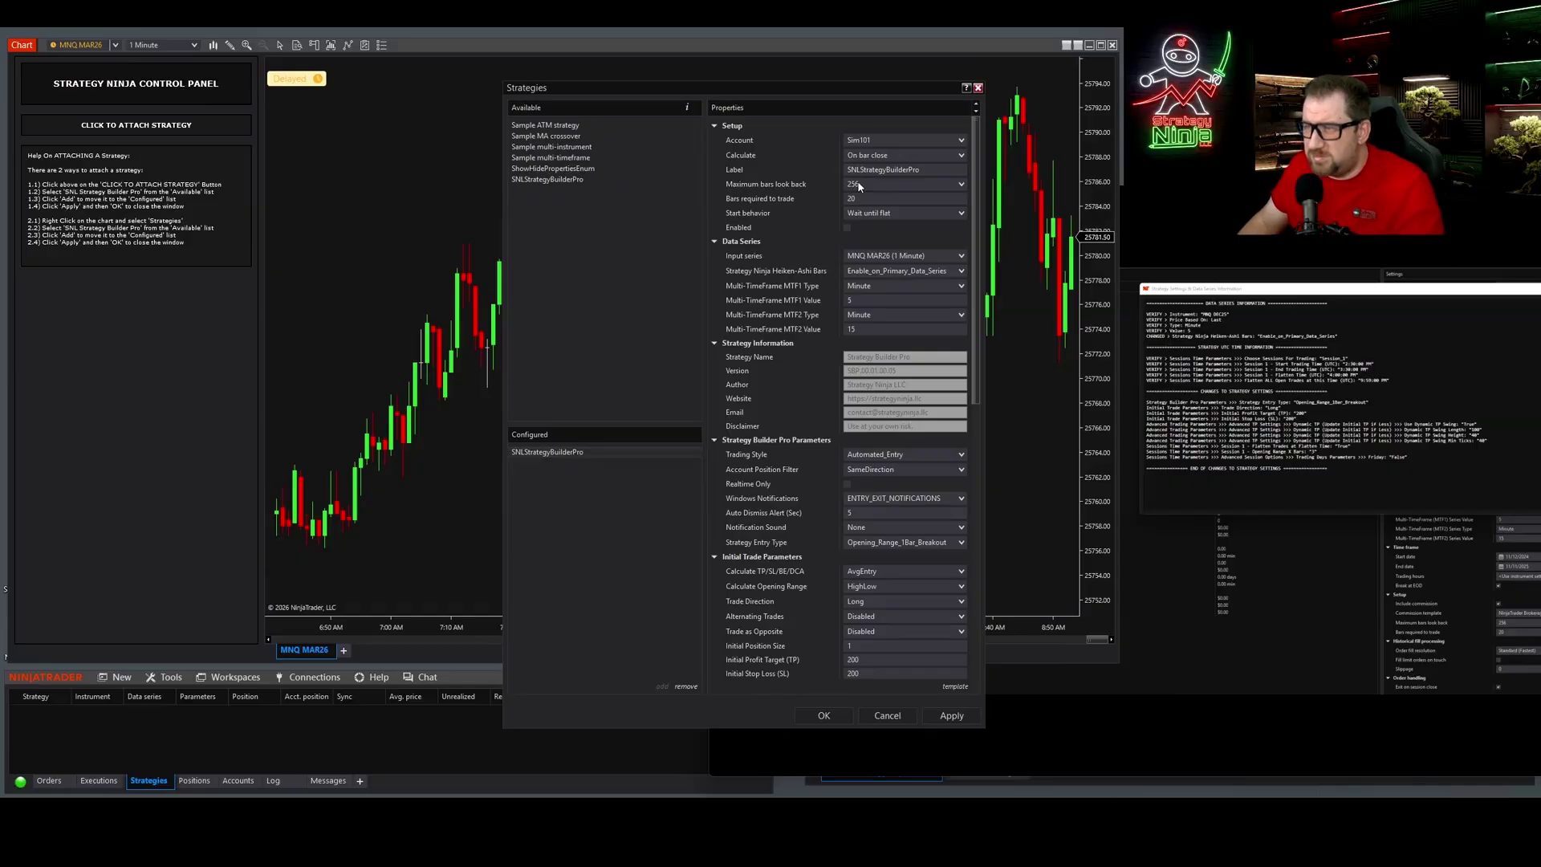
# - Set the strategy's account to Sim_SCP_Master, enable the strategy and apply it to the chart
pyautogui.click(908, 142)
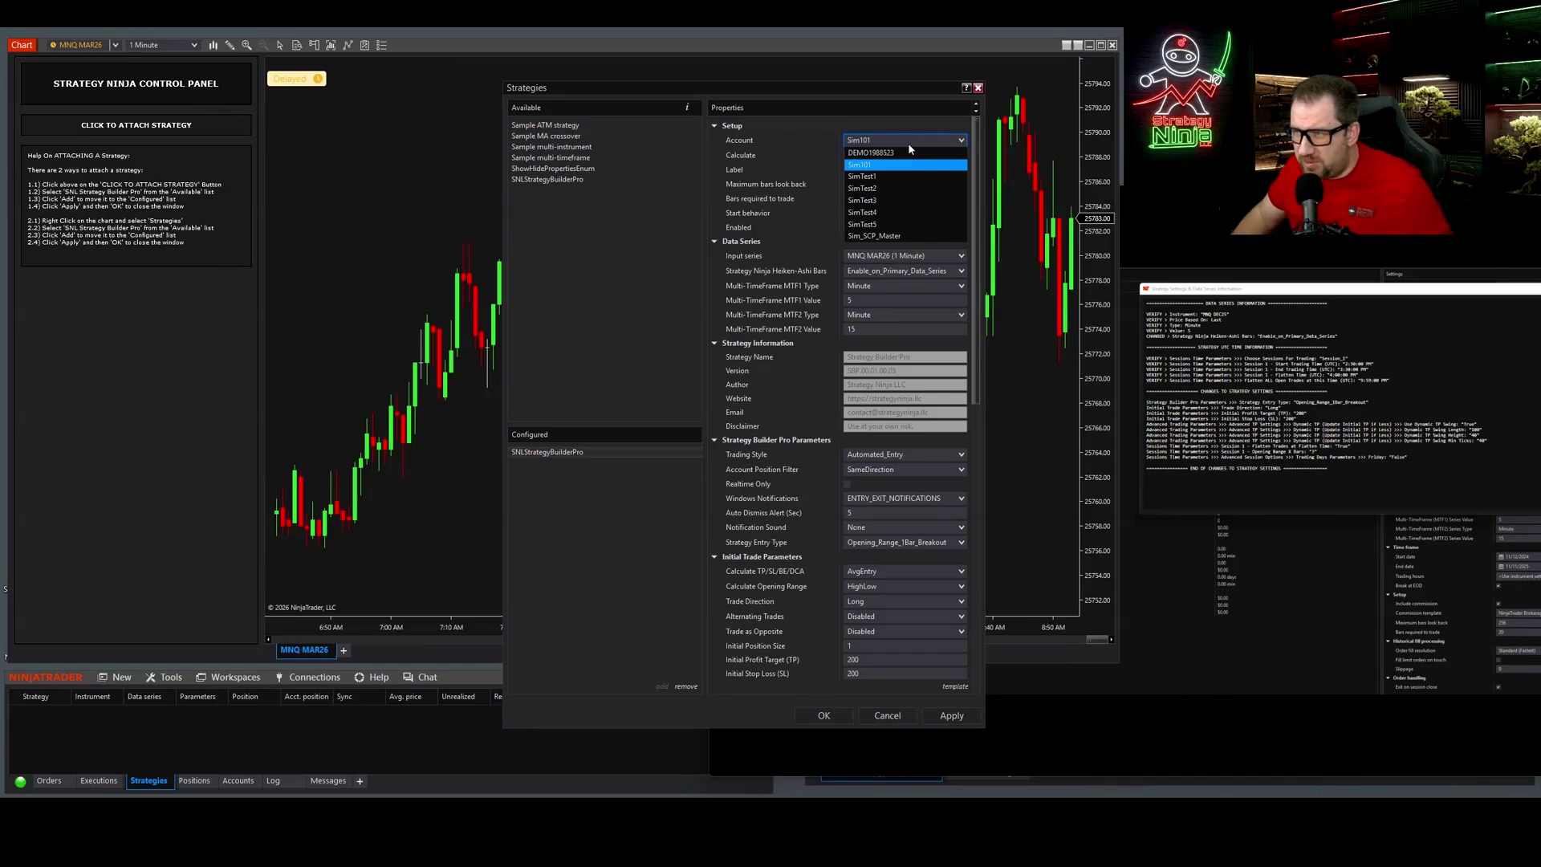
pyautogui.click(886, 237)
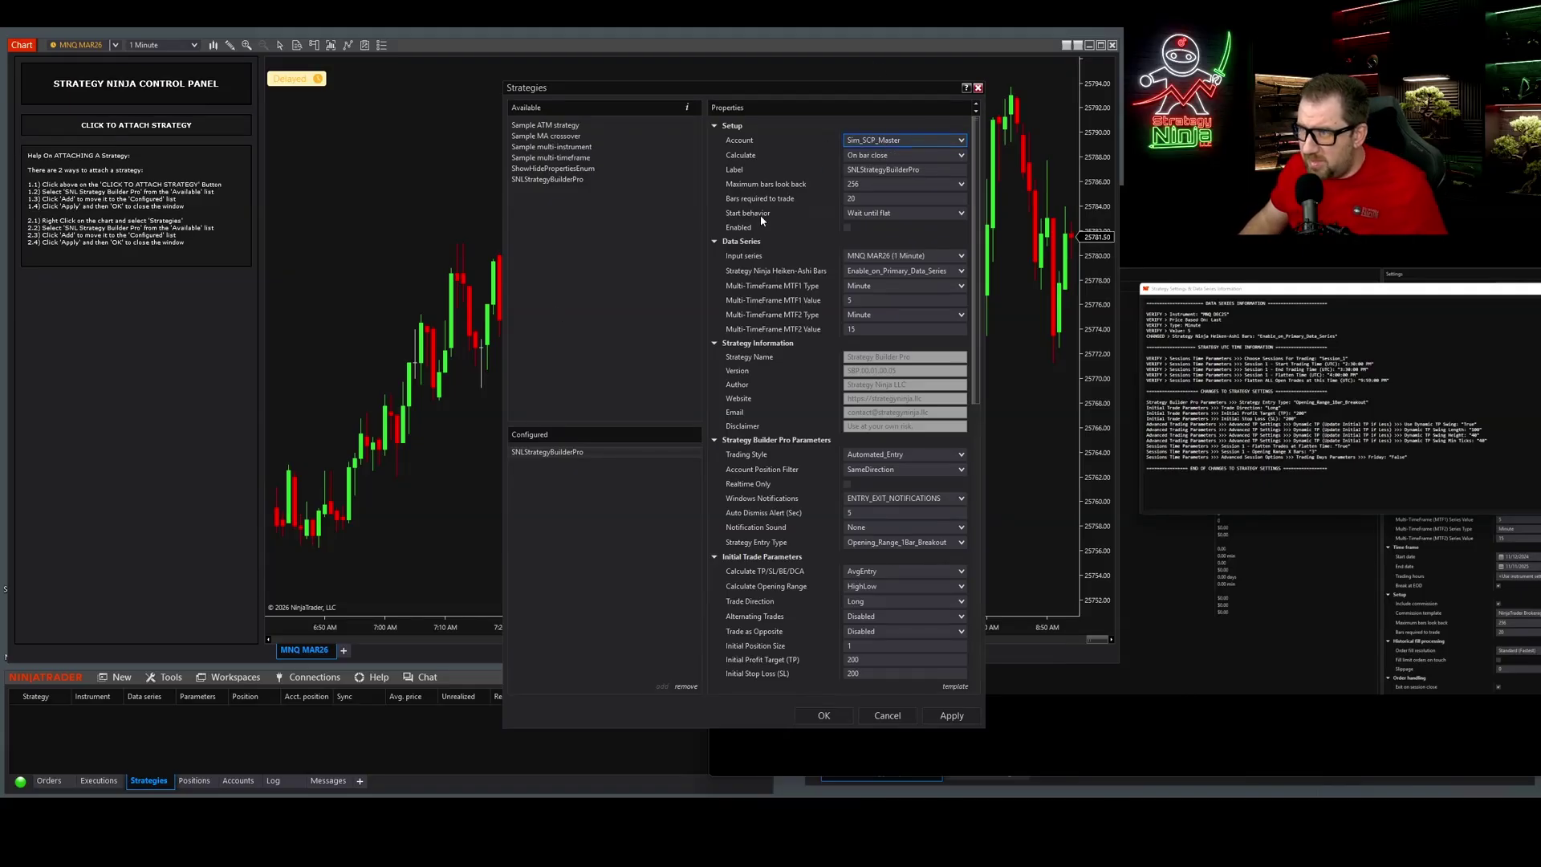
pyautogui.click(847, 228)
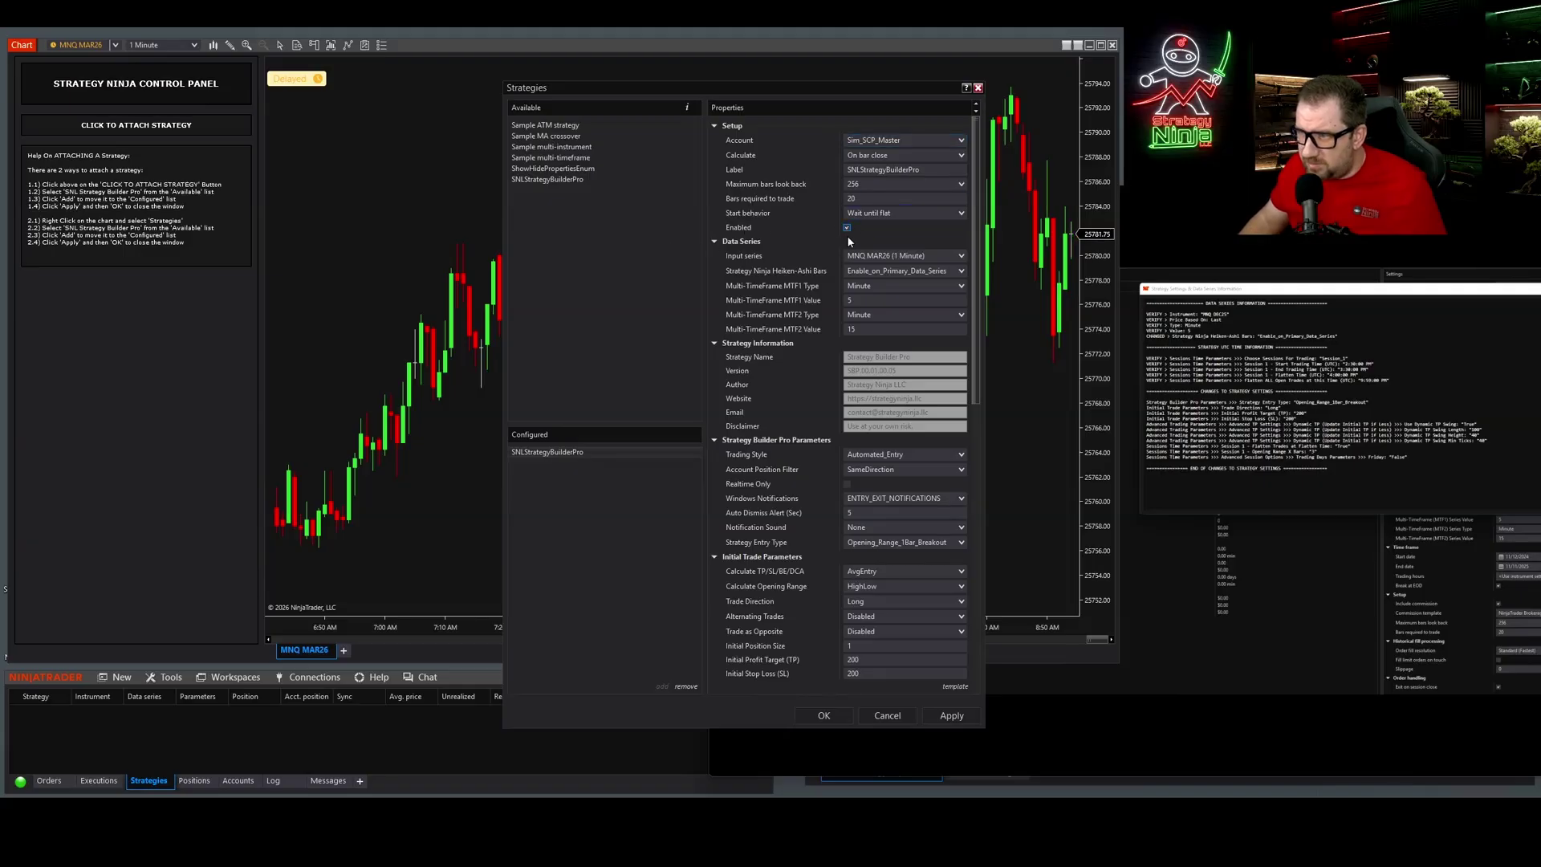
pyautogui.click(949, 716)
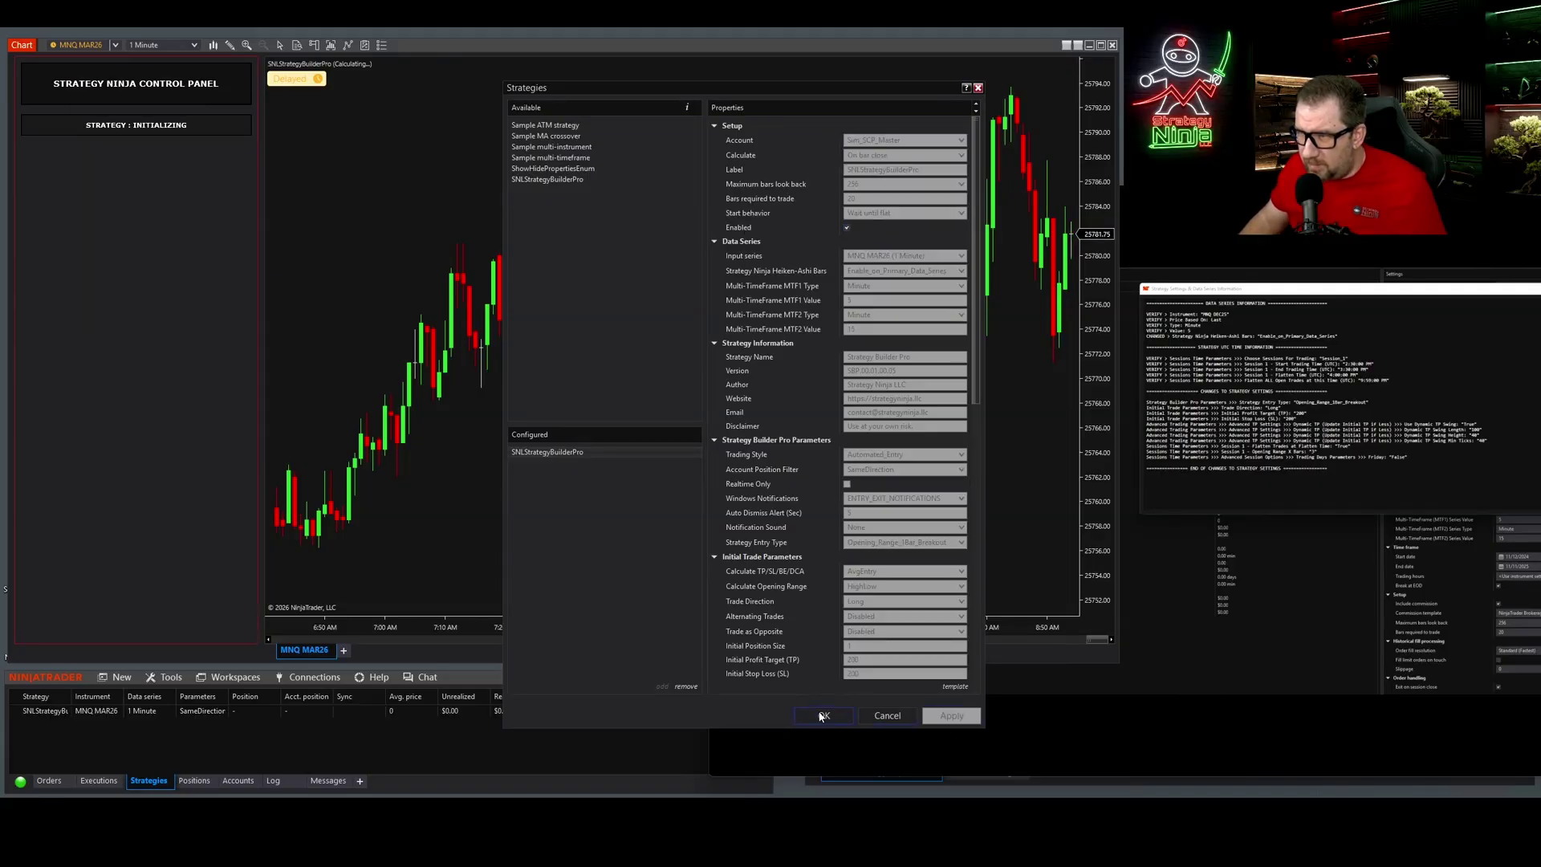
pyautogui.click(822, 716)
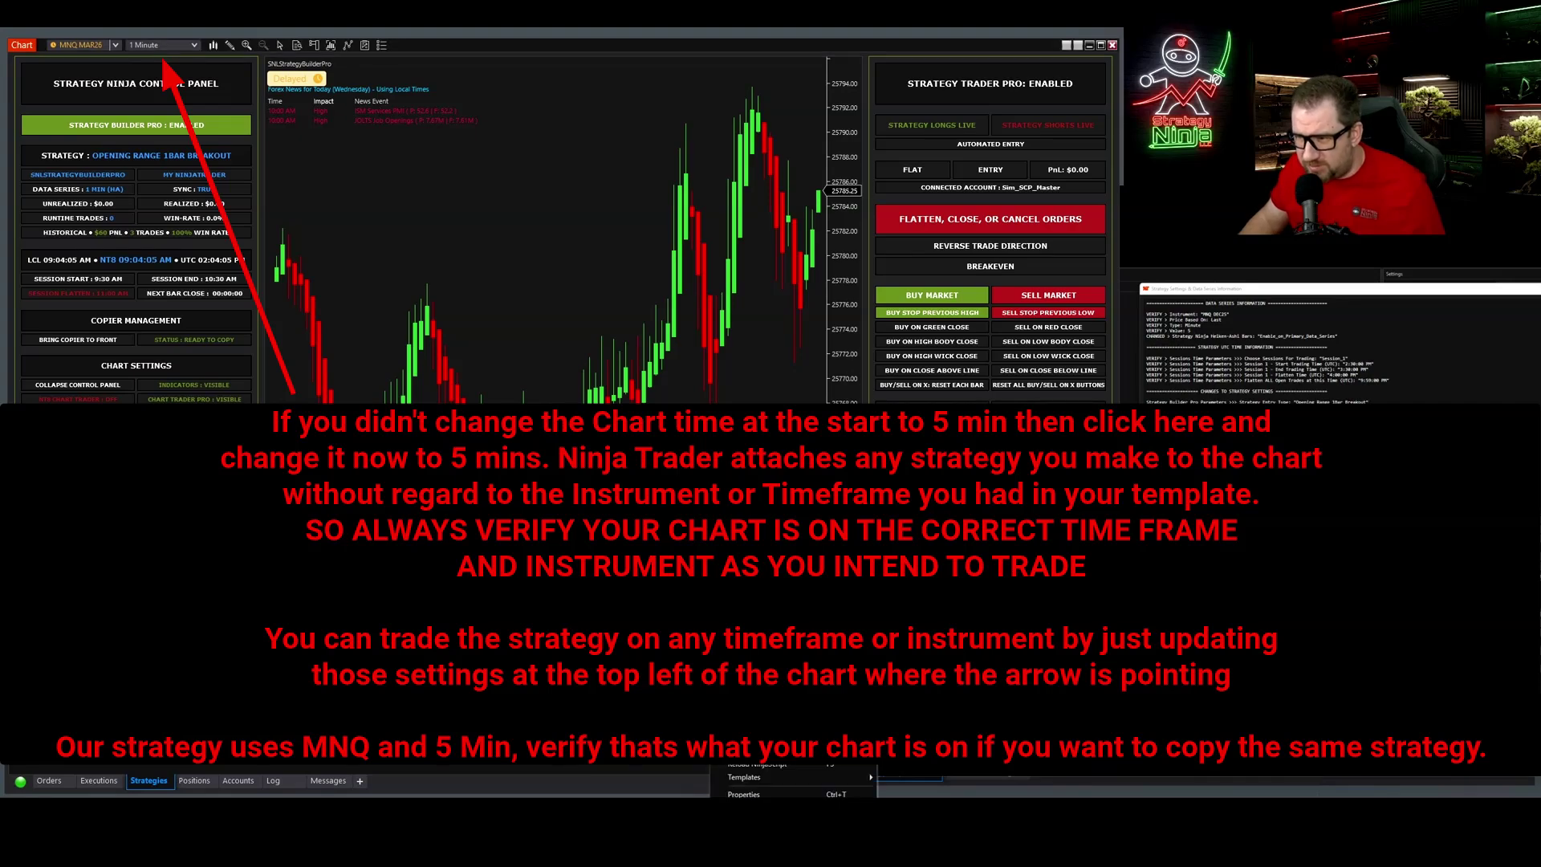
# - Check the attached strategy's settings and the Days to load setting in the chart's data series, leaving both unchanged
pyautogui.hotkey('ctrl', 's')
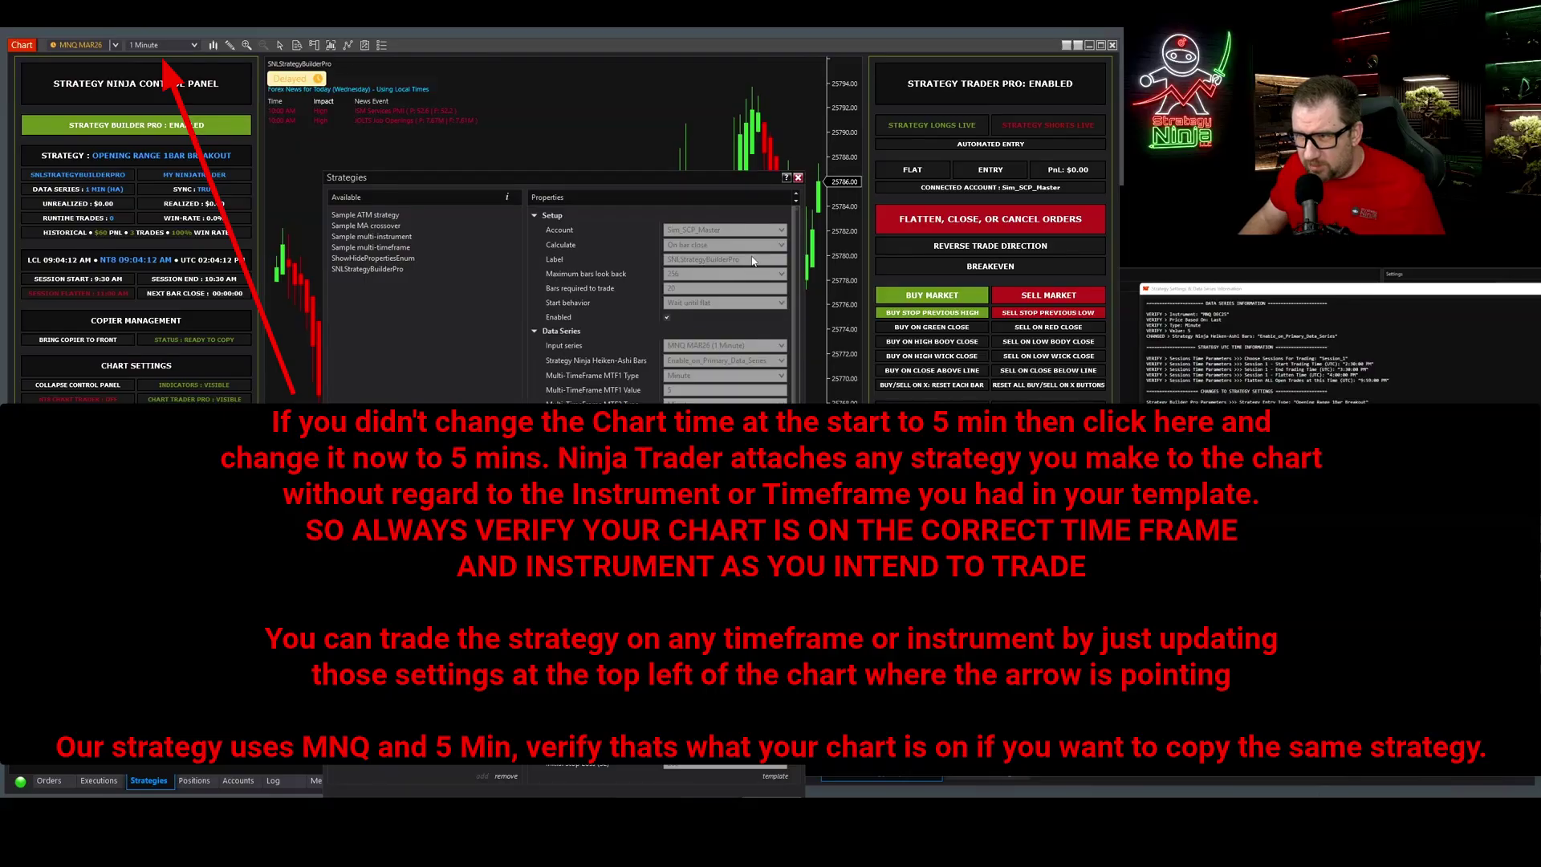
pyautogui.click(799, 178)
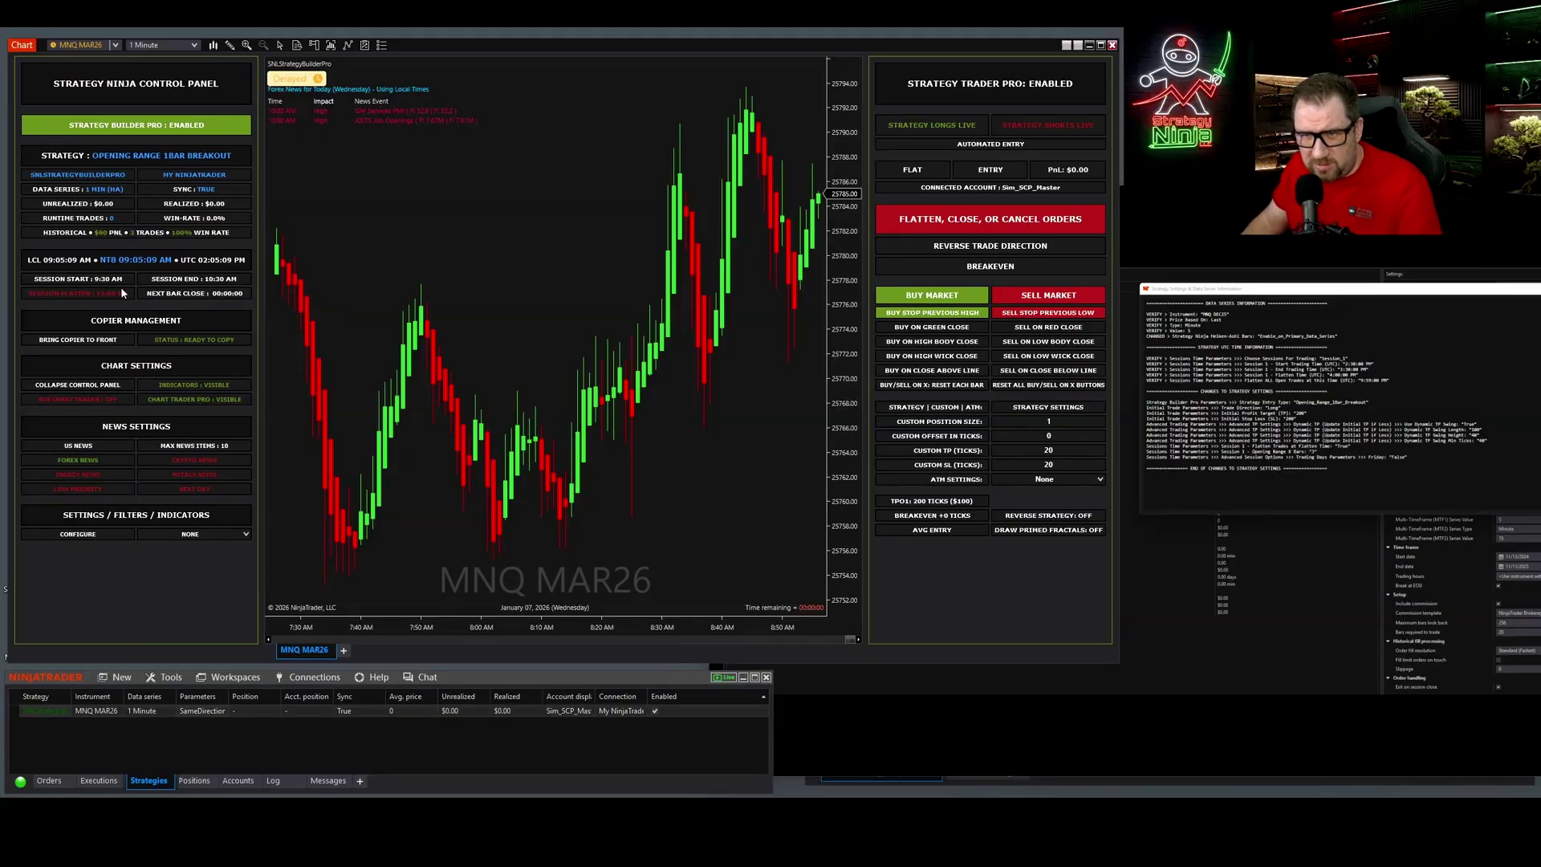
pyautogui.moveTo(184, 321)
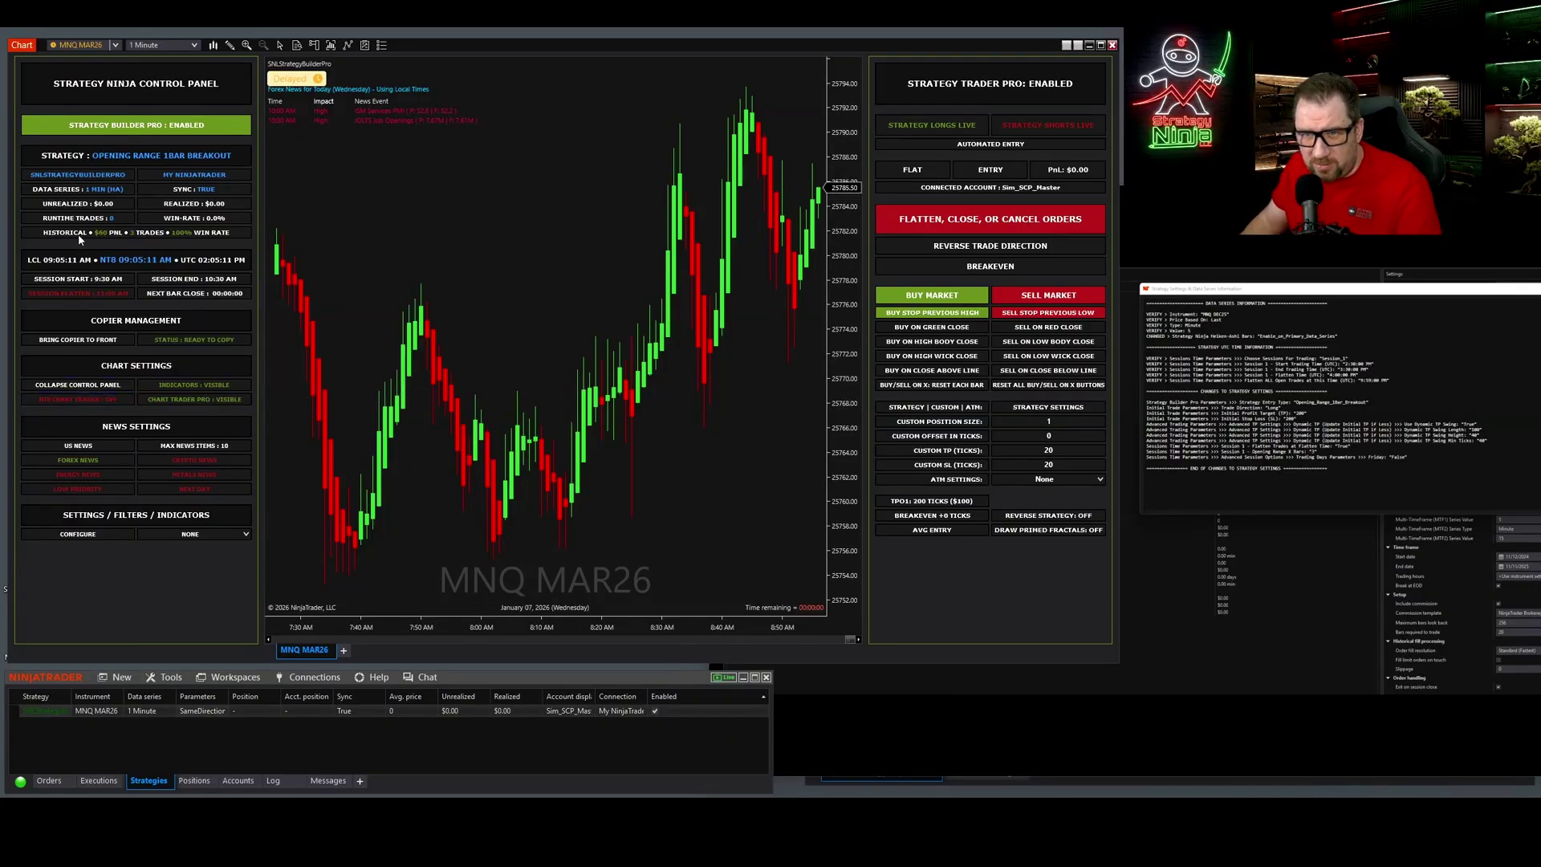
pyautogui.rightClick(332, 218)
pyautogui.click(363, 273)
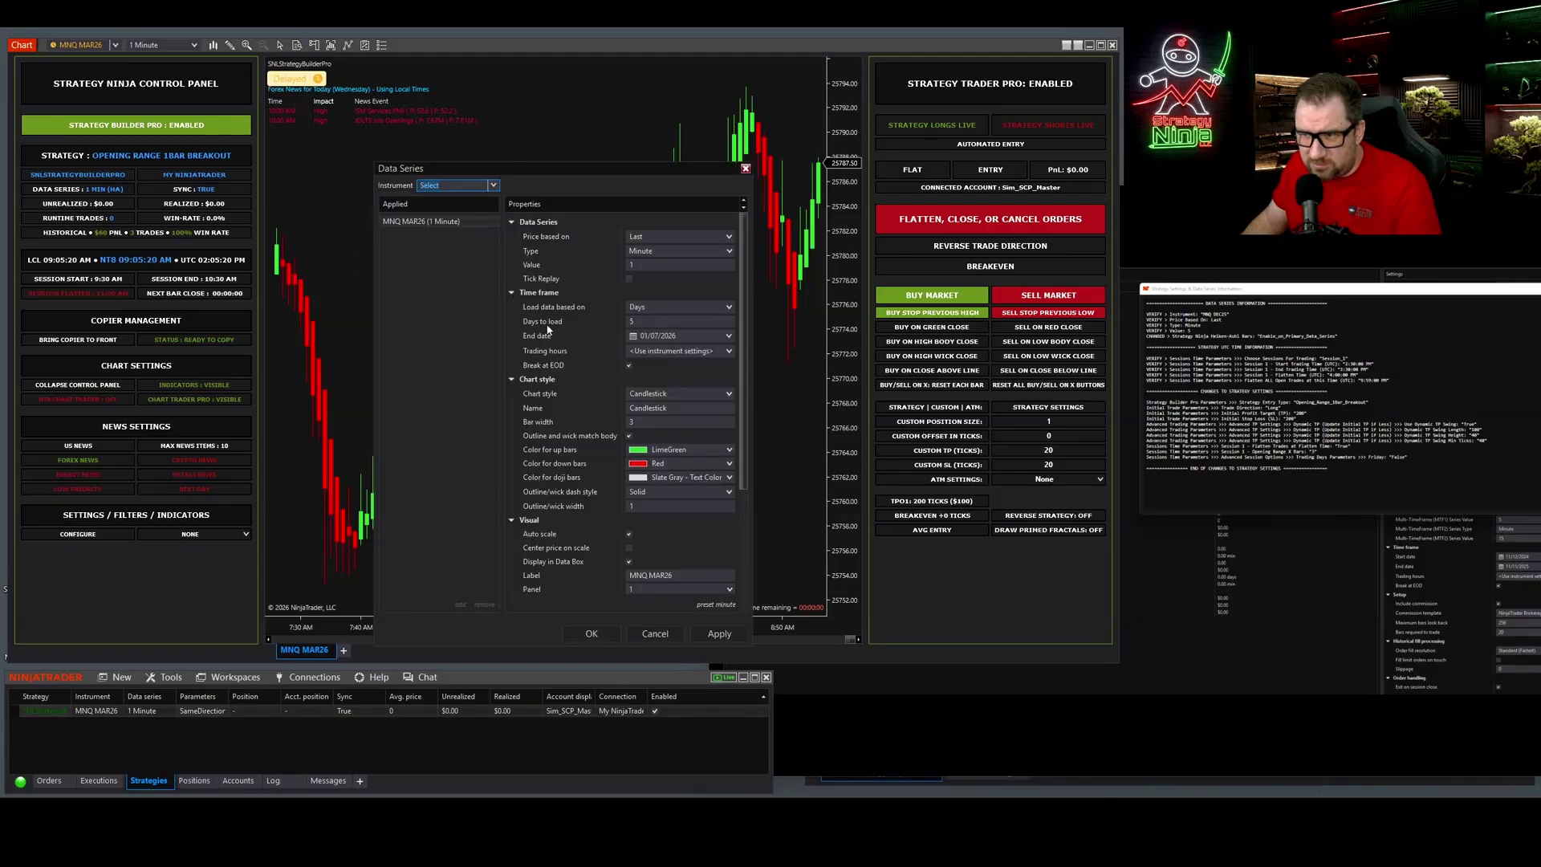
pyautogui.click(610, 320)
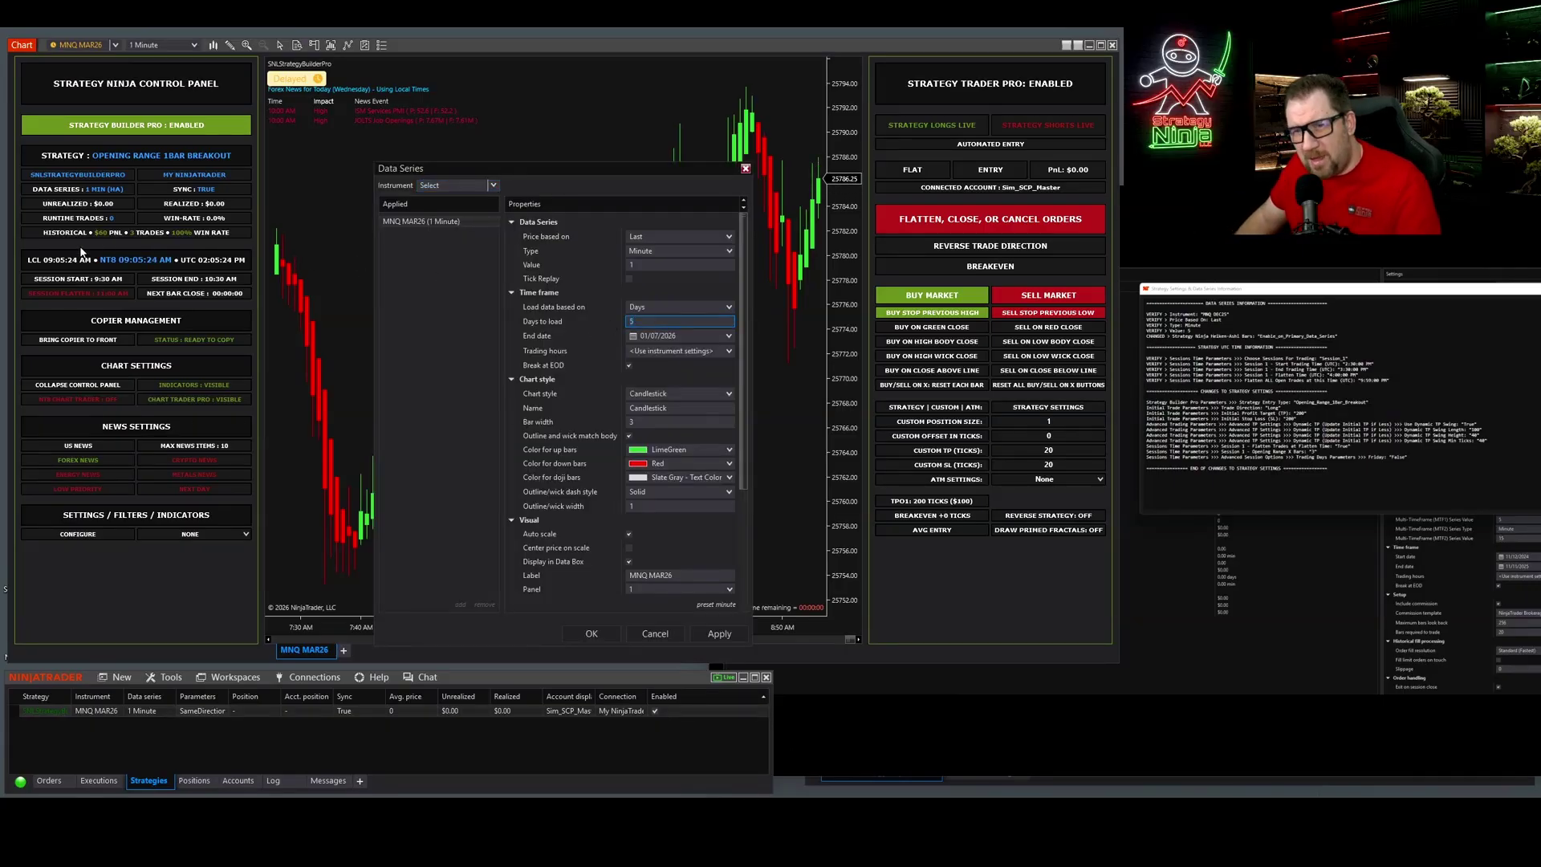
pyautogui.click(670, 635)
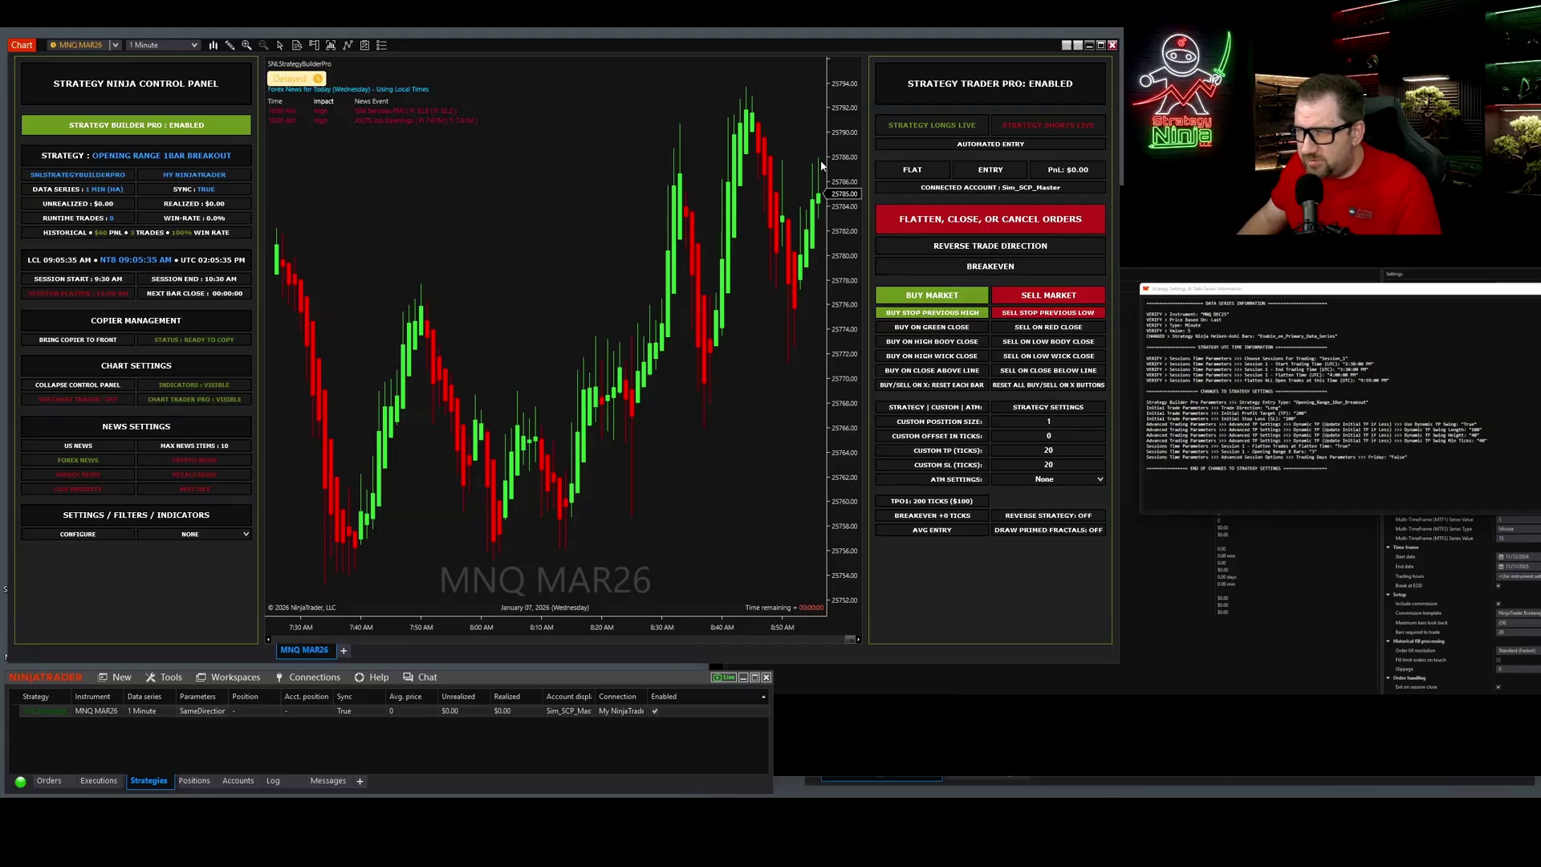
# - Disable Strategy Trader Pro on the chart and enable it again
pyautogui.click(1017, 87)
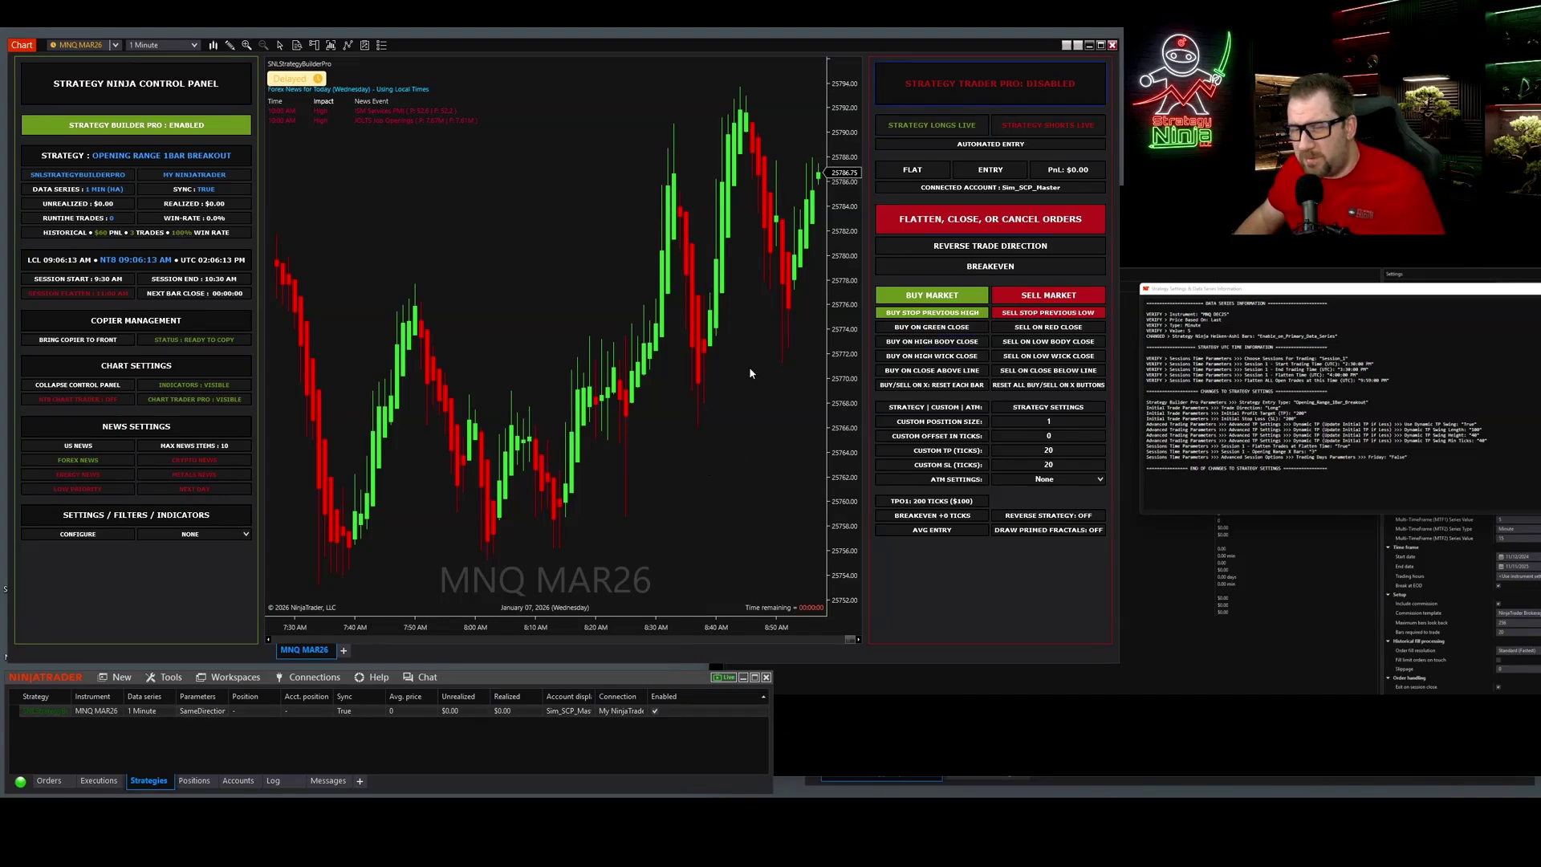
pyautogui.click(926, 88)
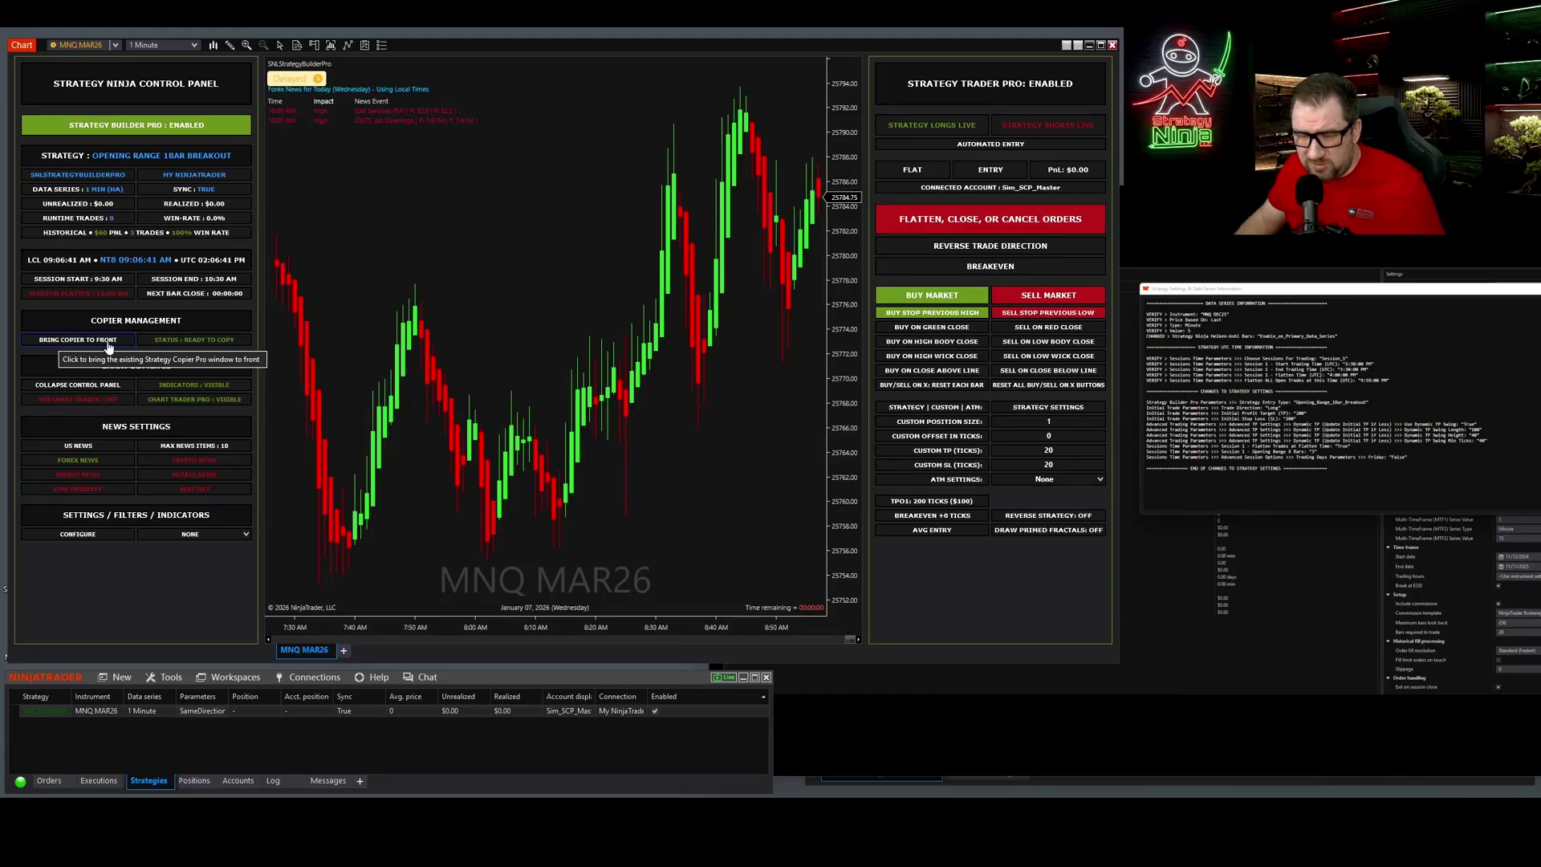
# - Bring the SNL Strategy Copier Pro window to the front and move it over the chart
pyautogui.click(120, 678)
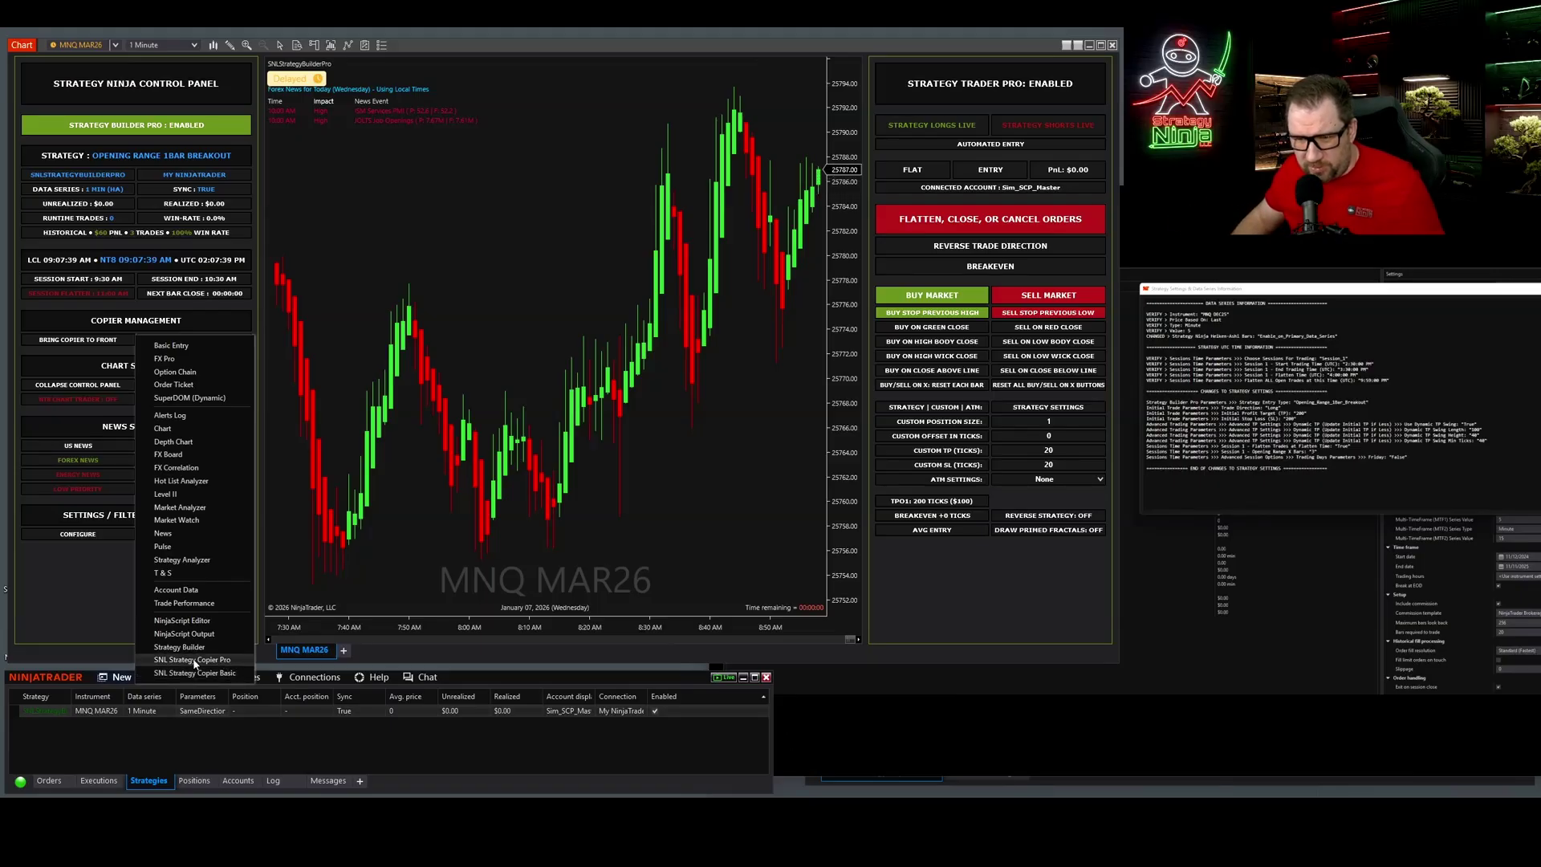
pyautogui.click(113, 623)
pyautogui.click(97, 341)
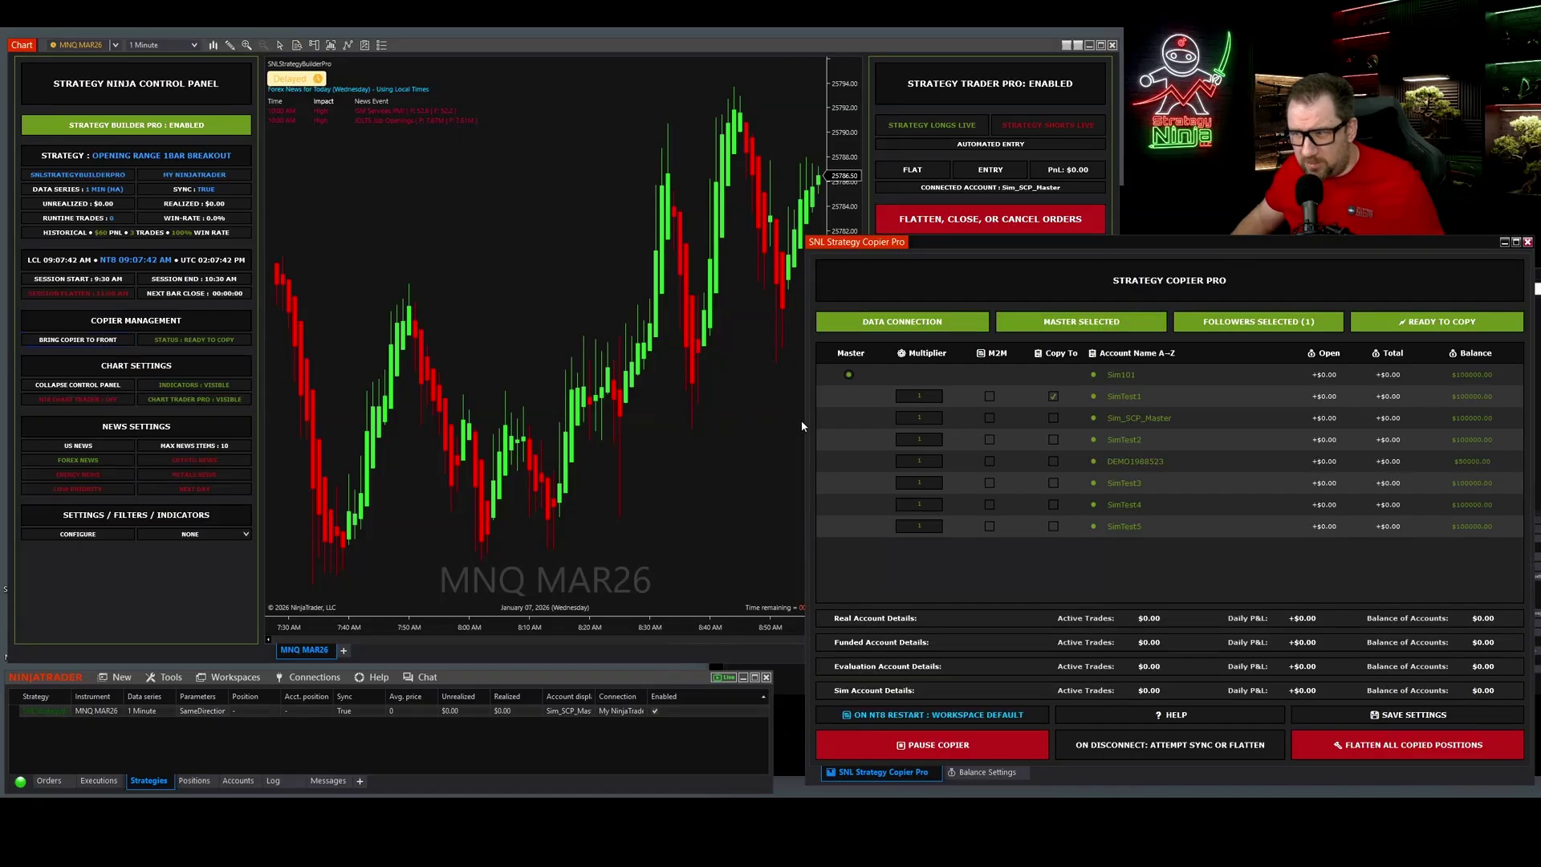
pyautogui.moveTo(1024, 240); pyautogui.dragTo(399, 105)
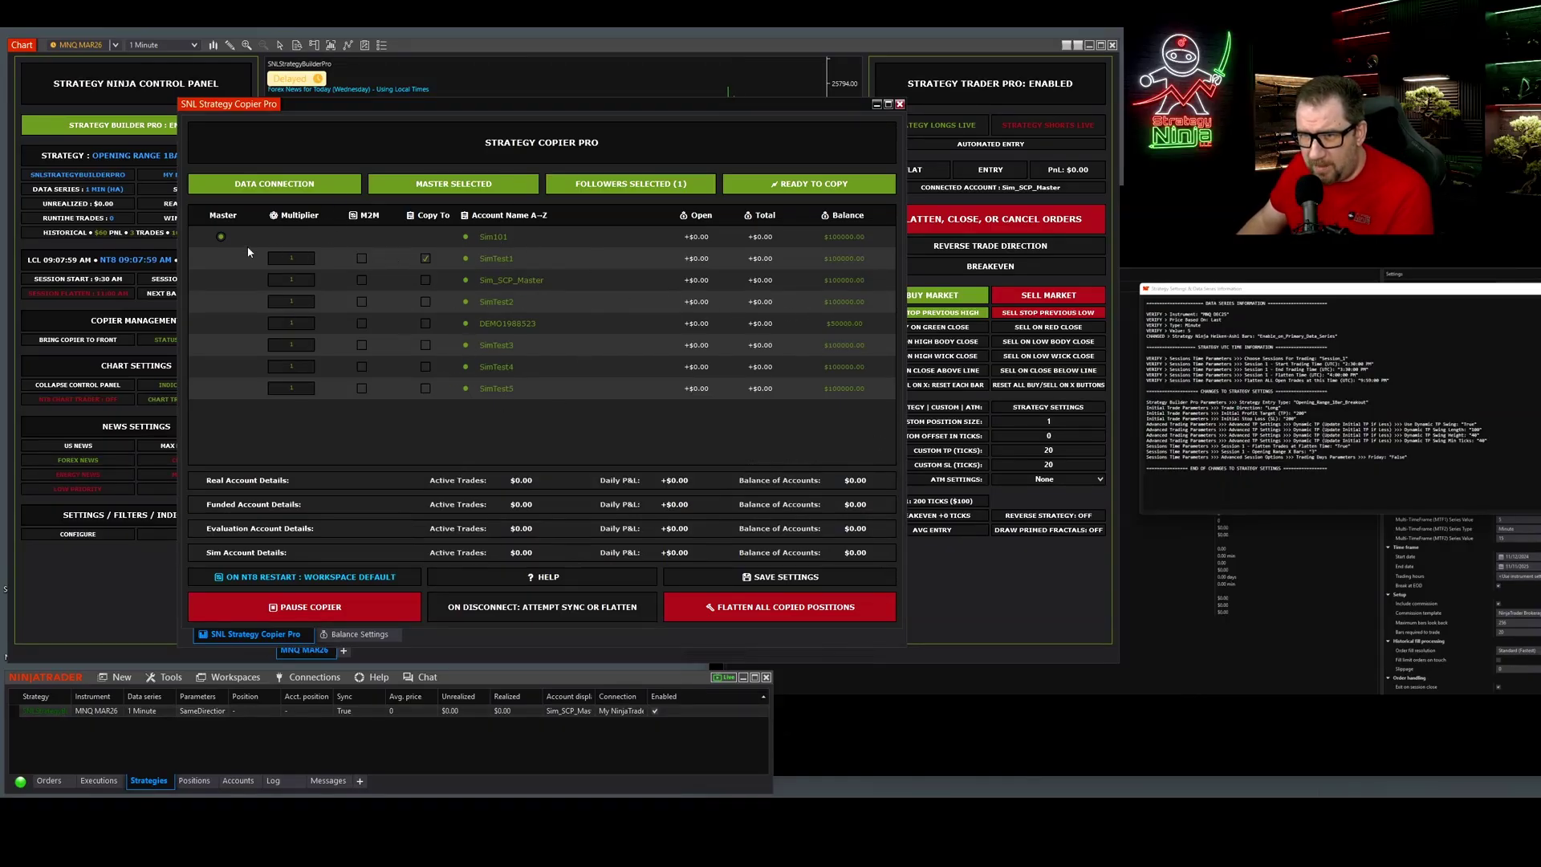
# - Clear and reselect SimTest1 as the follower of master Sim101, and pause and restart the copier
pyautogui.click(221, 237)
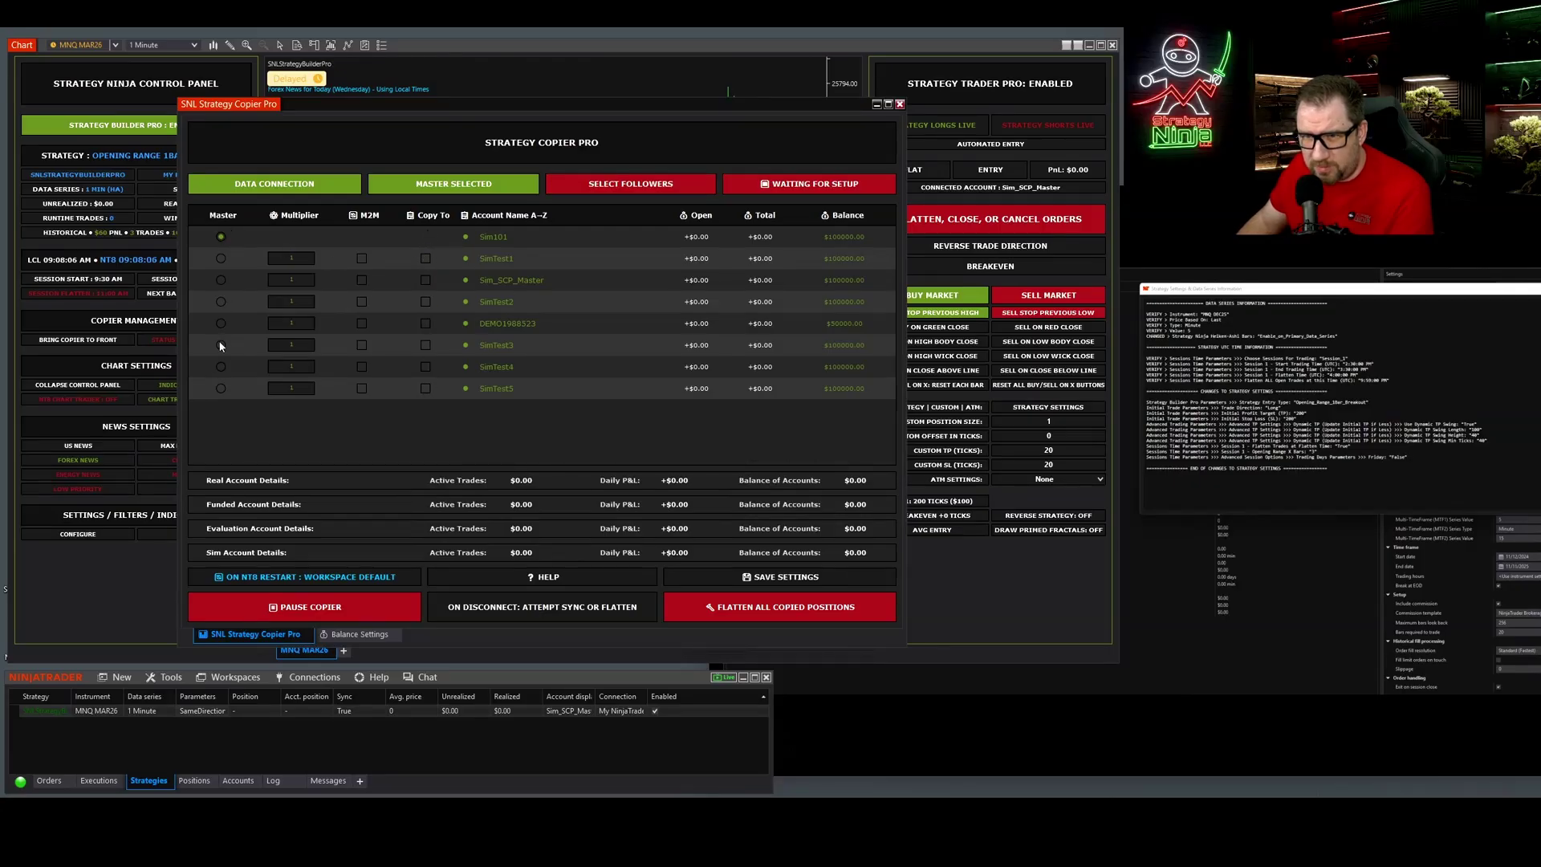
pyautogui.click(424, 258)
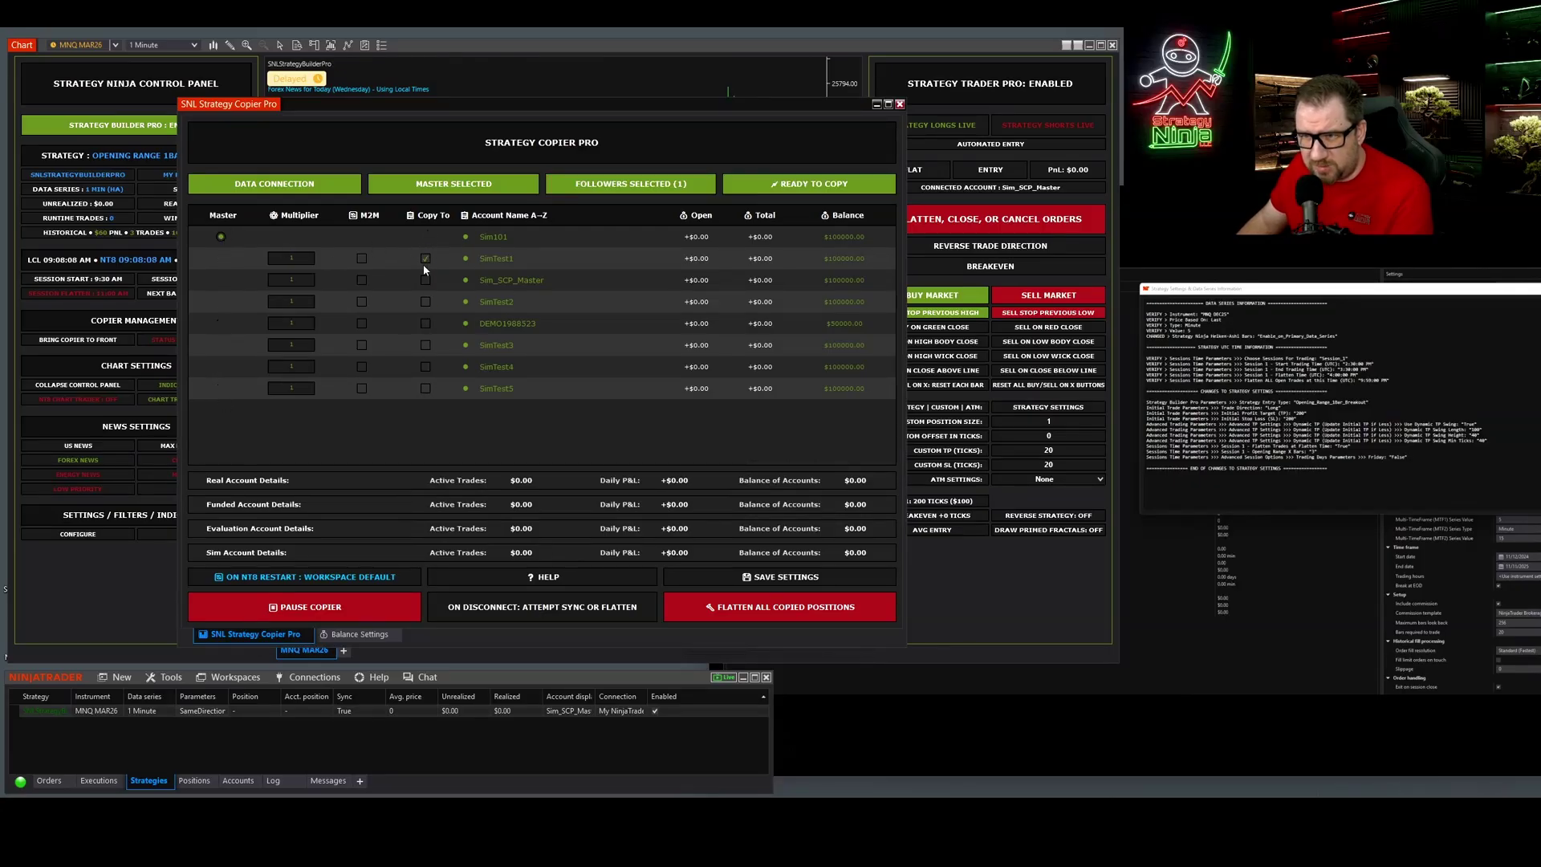
pyautogui.click(330, 611)
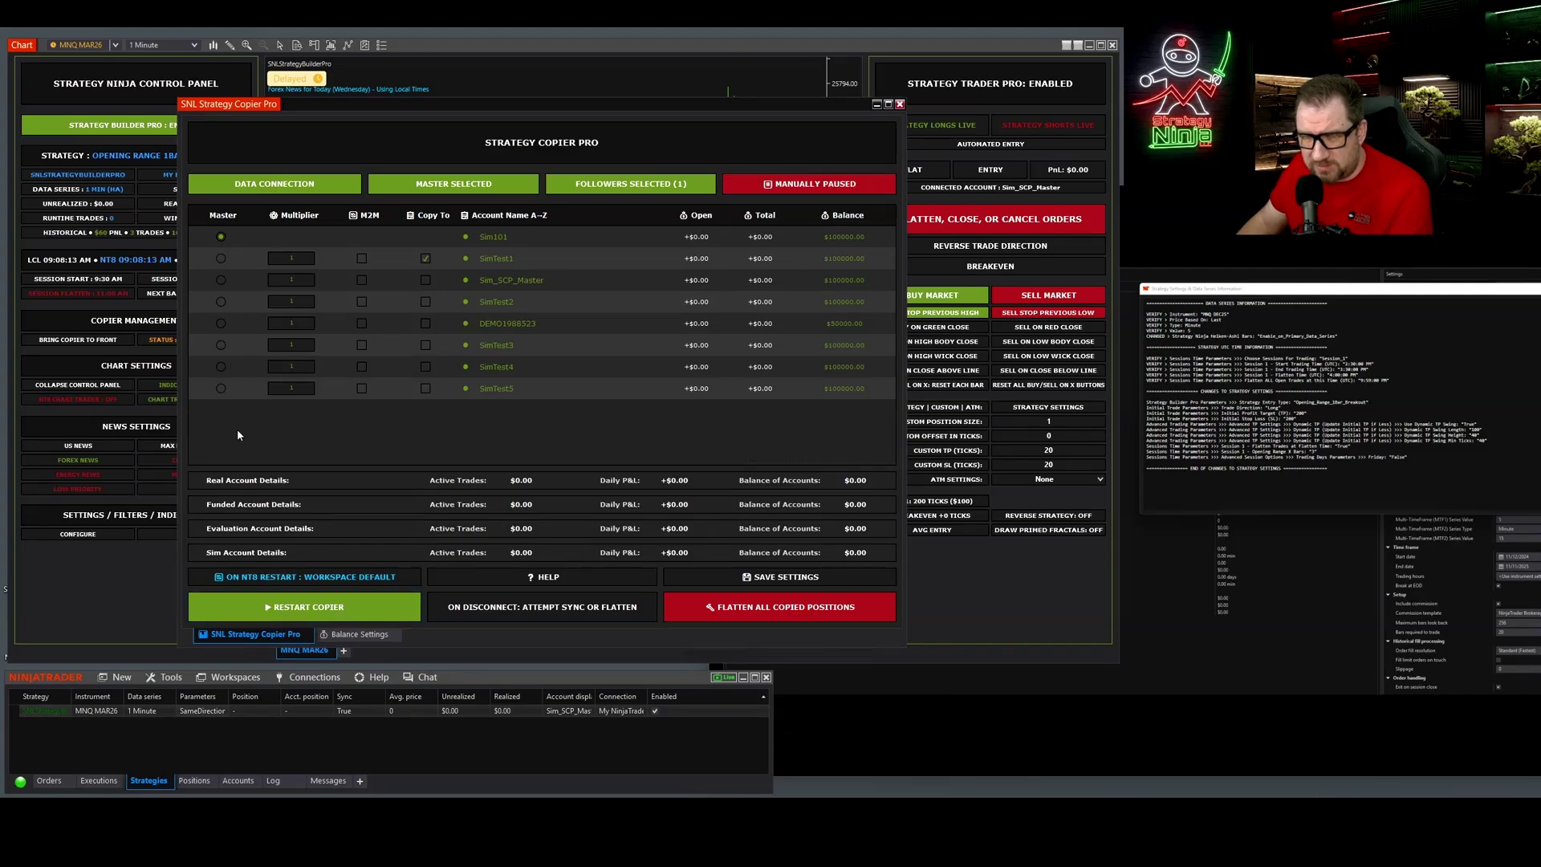
pyautogui.click(270, 608)
# - Make Sim_SCP_Master the copier's master account and copy its trades to SimTest1 and SimTest2
pyautogui.click(425, 258)
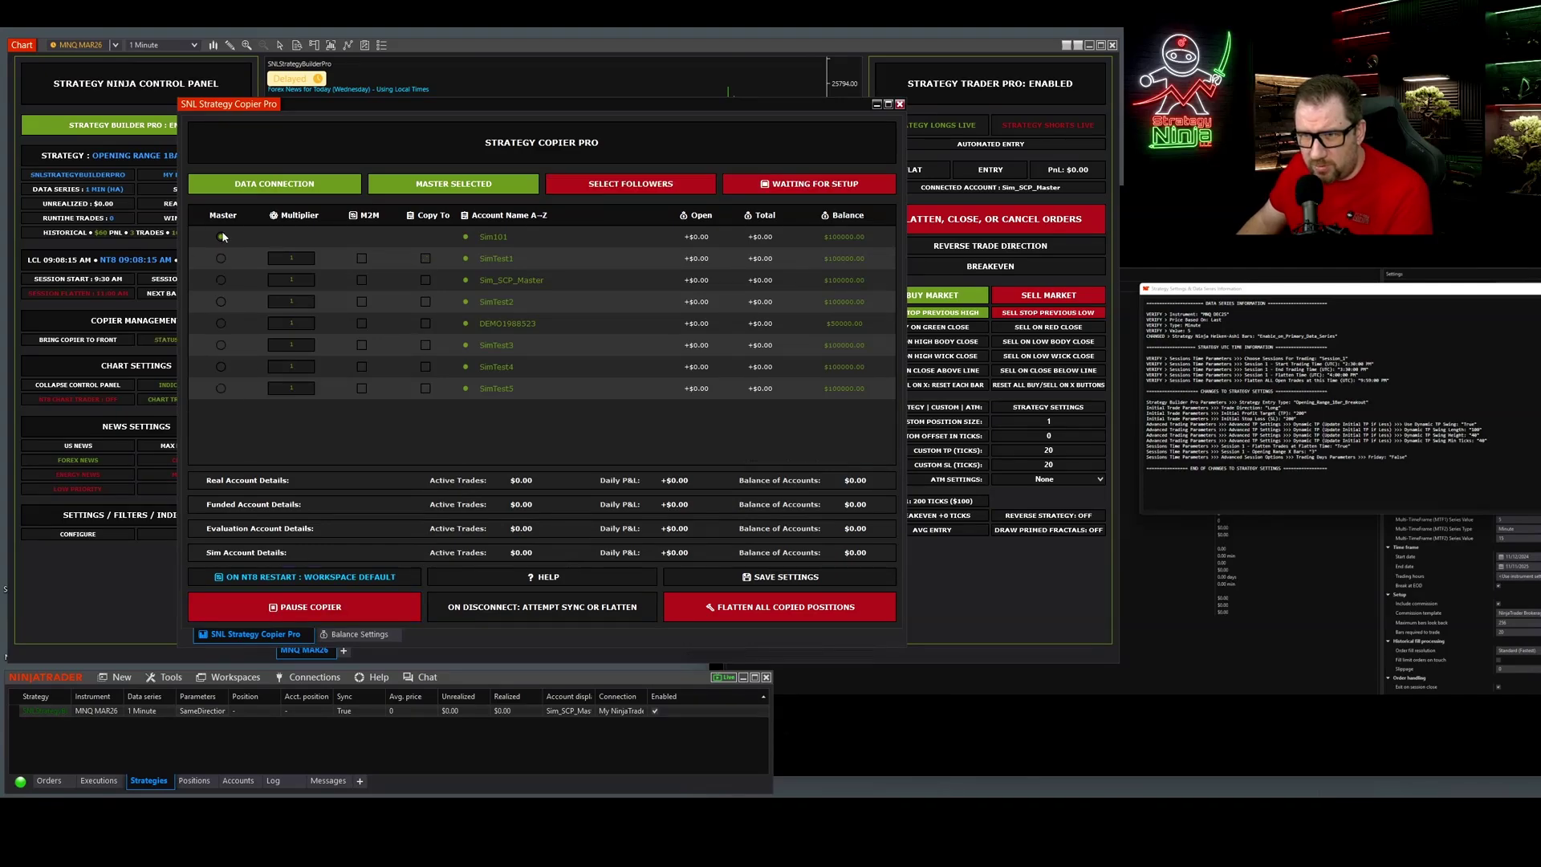
pyautogui.click(221, 279)
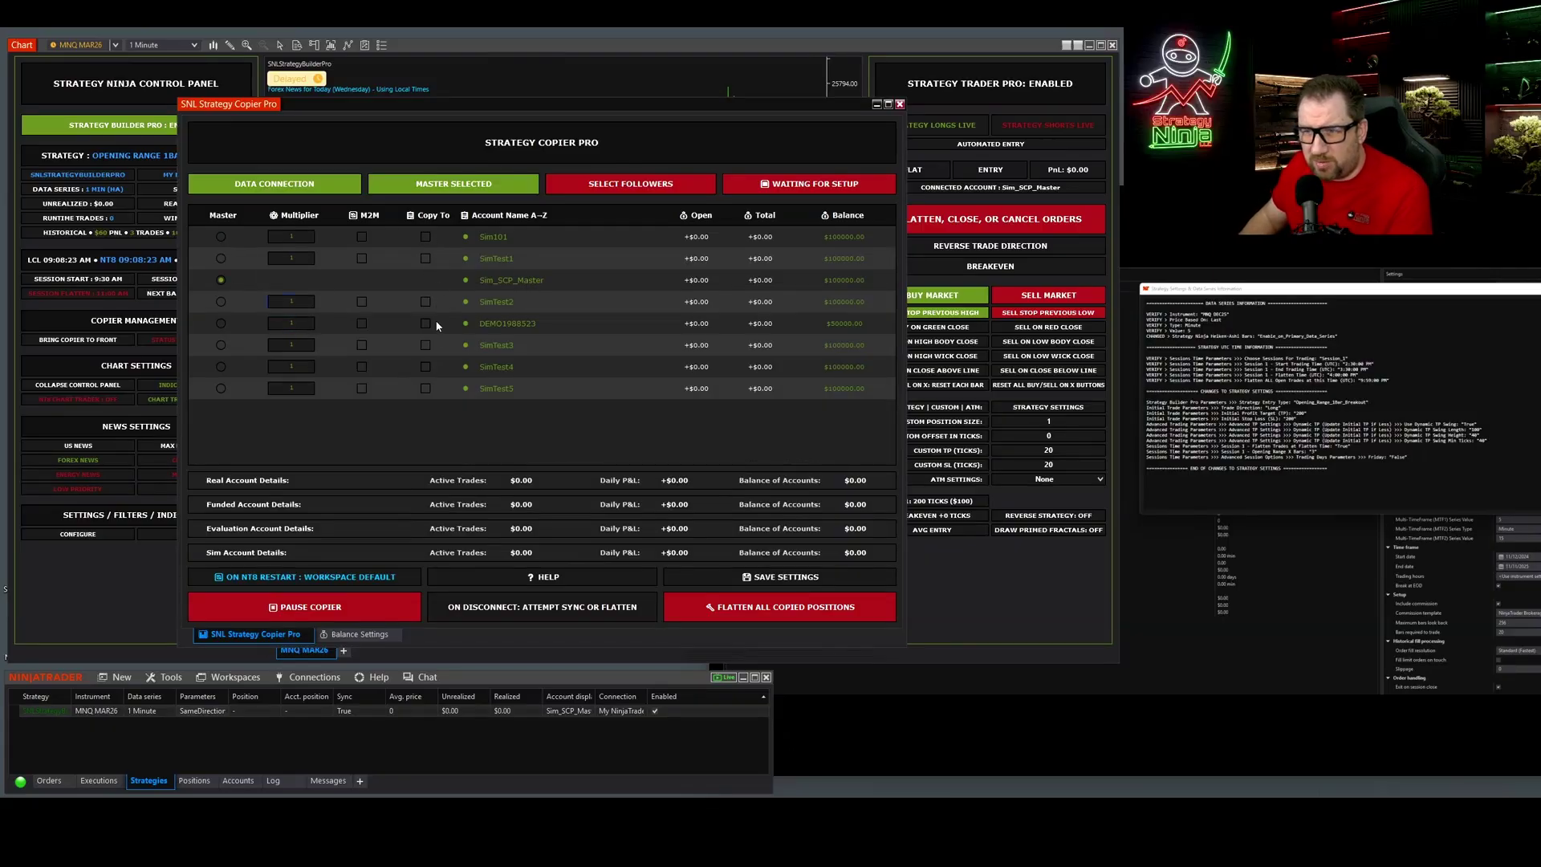
pyautogui.click(425, 259)
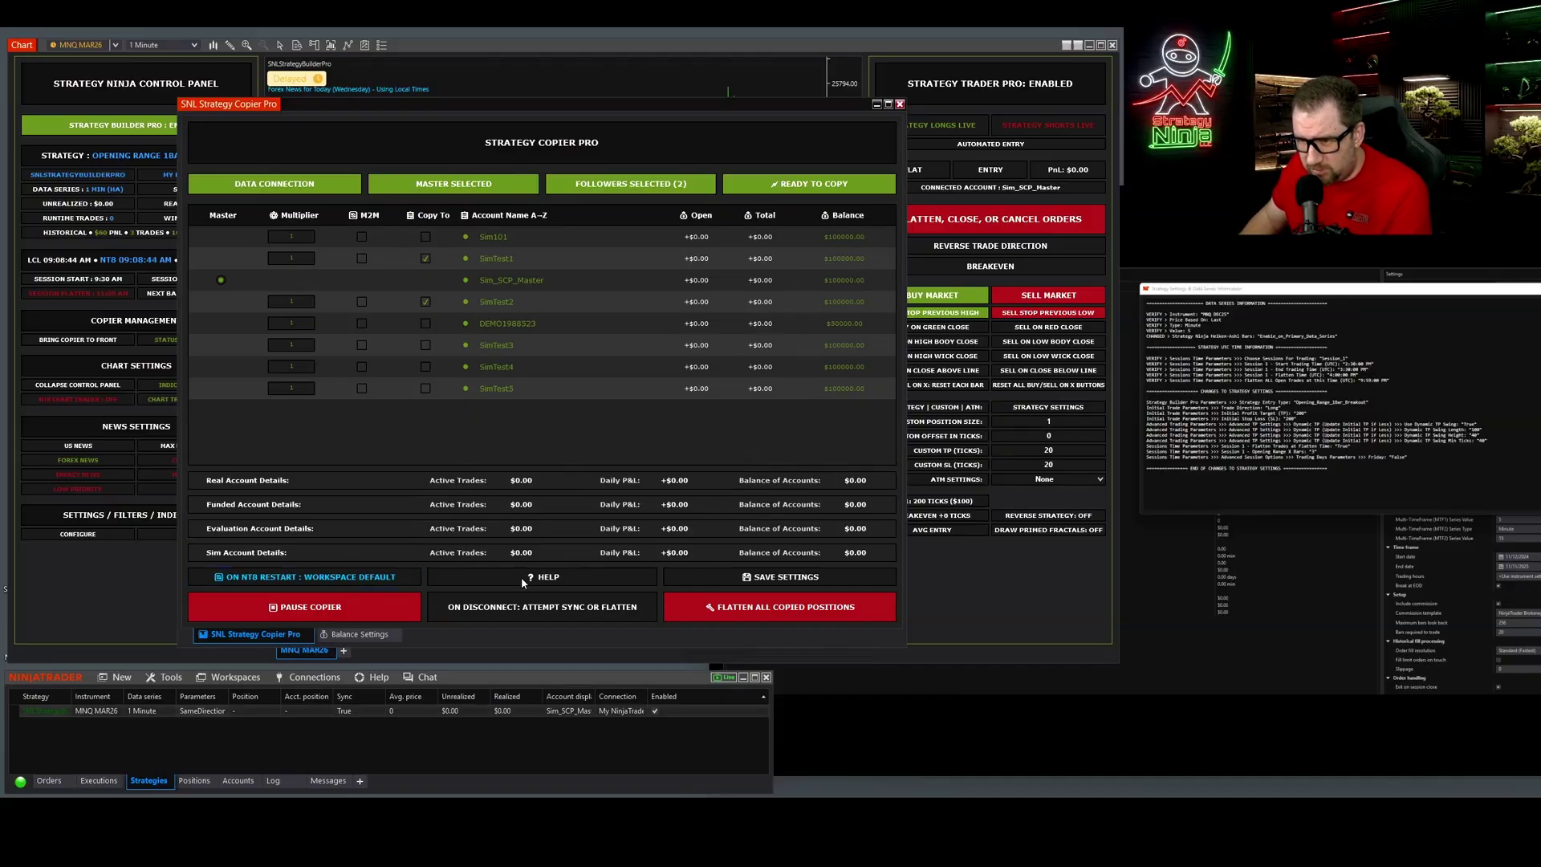
# - Examine the copier's balance settings, including the account type options, and compare them with the account details in the main copier view
pyautogui.click(365, 635)
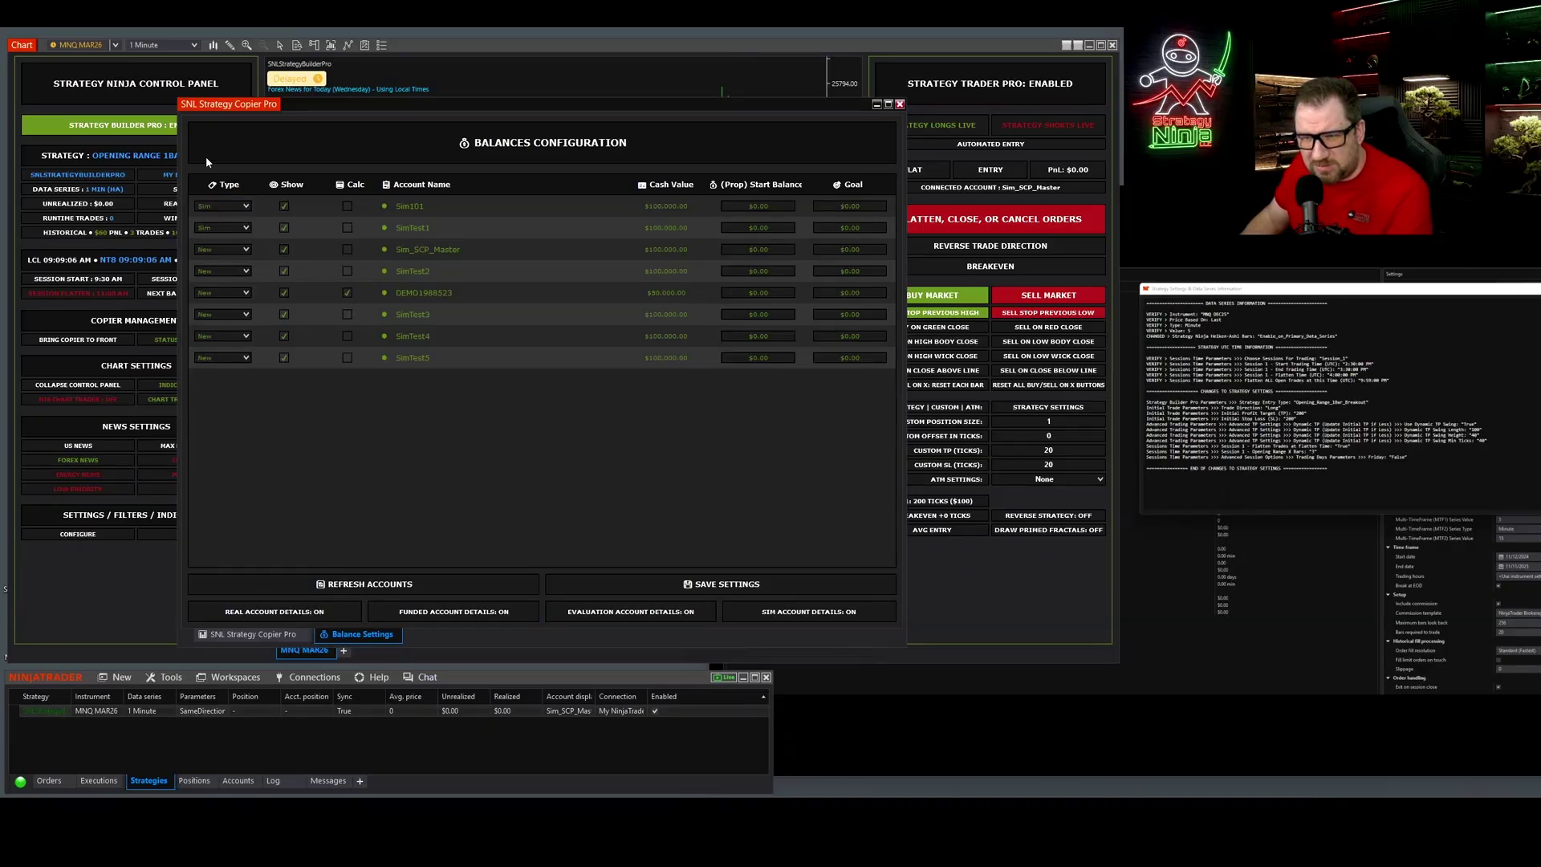
pyautogui.click(245, 207)
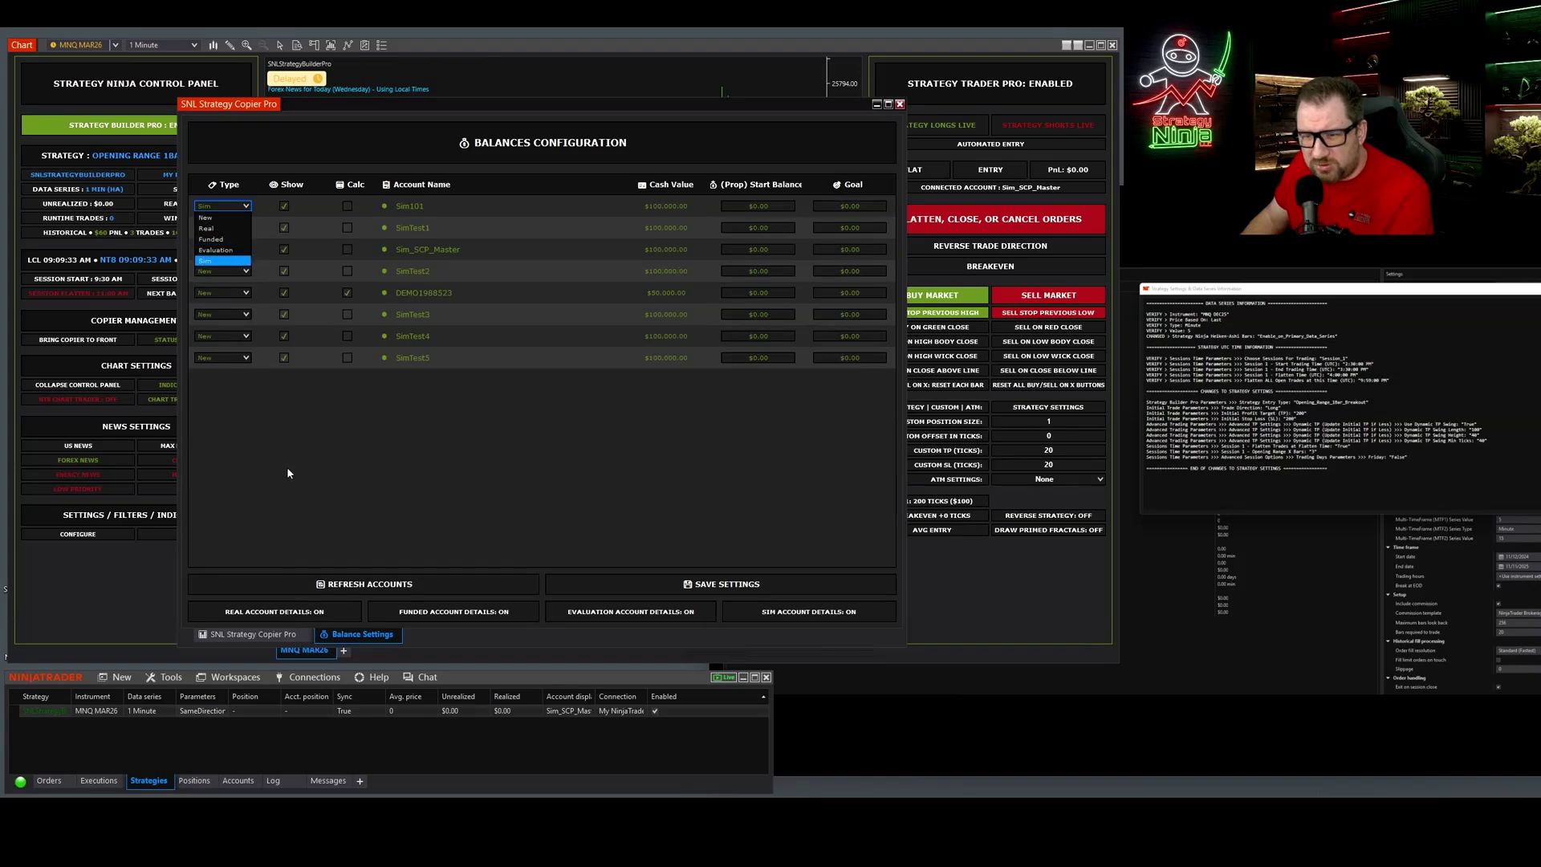
pyautogui.click(254, 634)
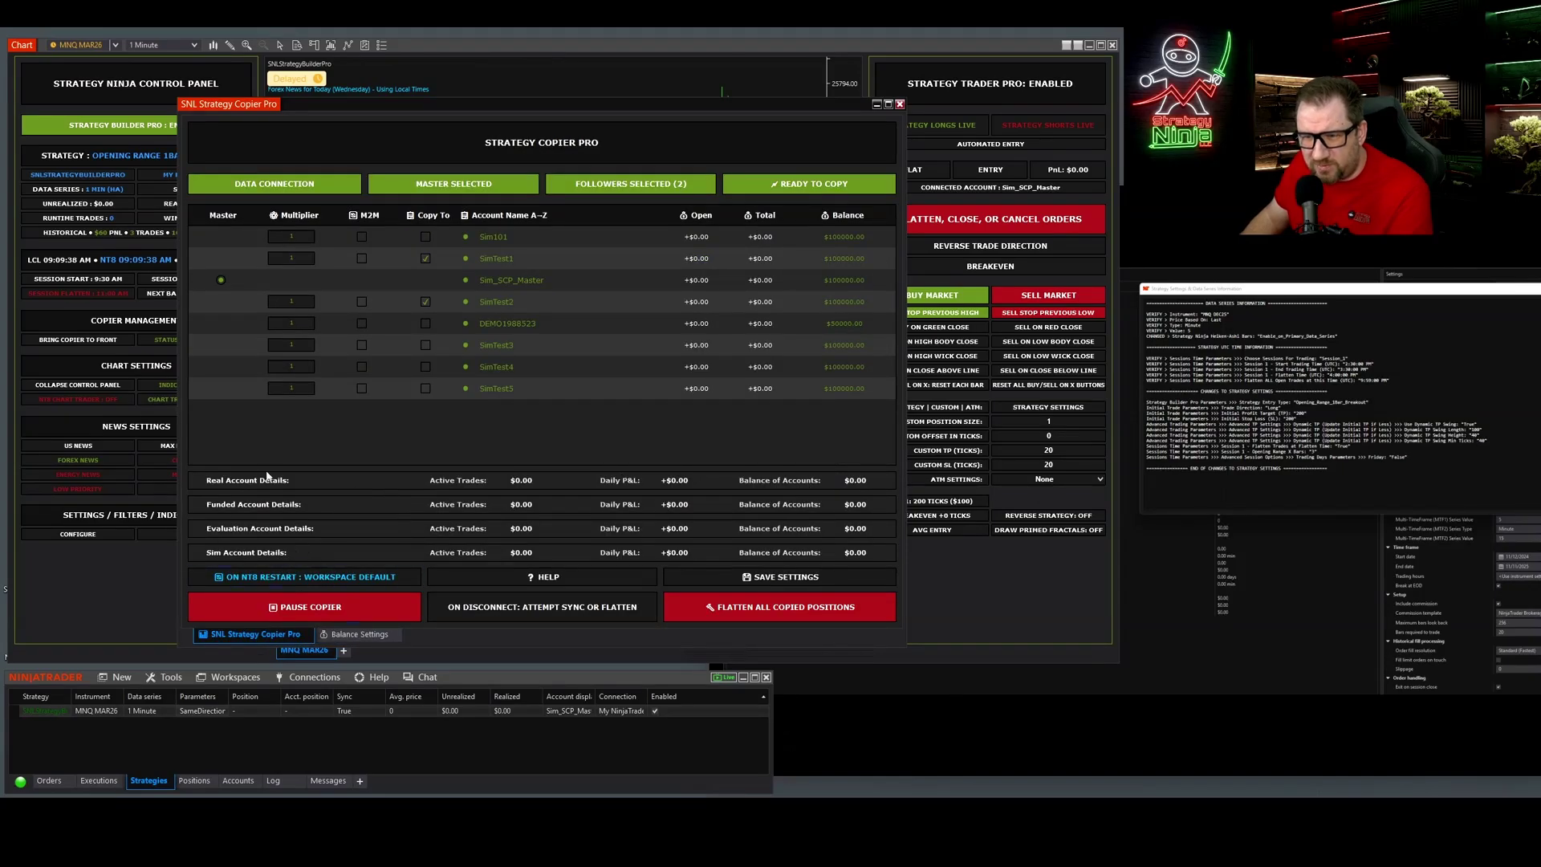
pyautogui.click(359, 634)
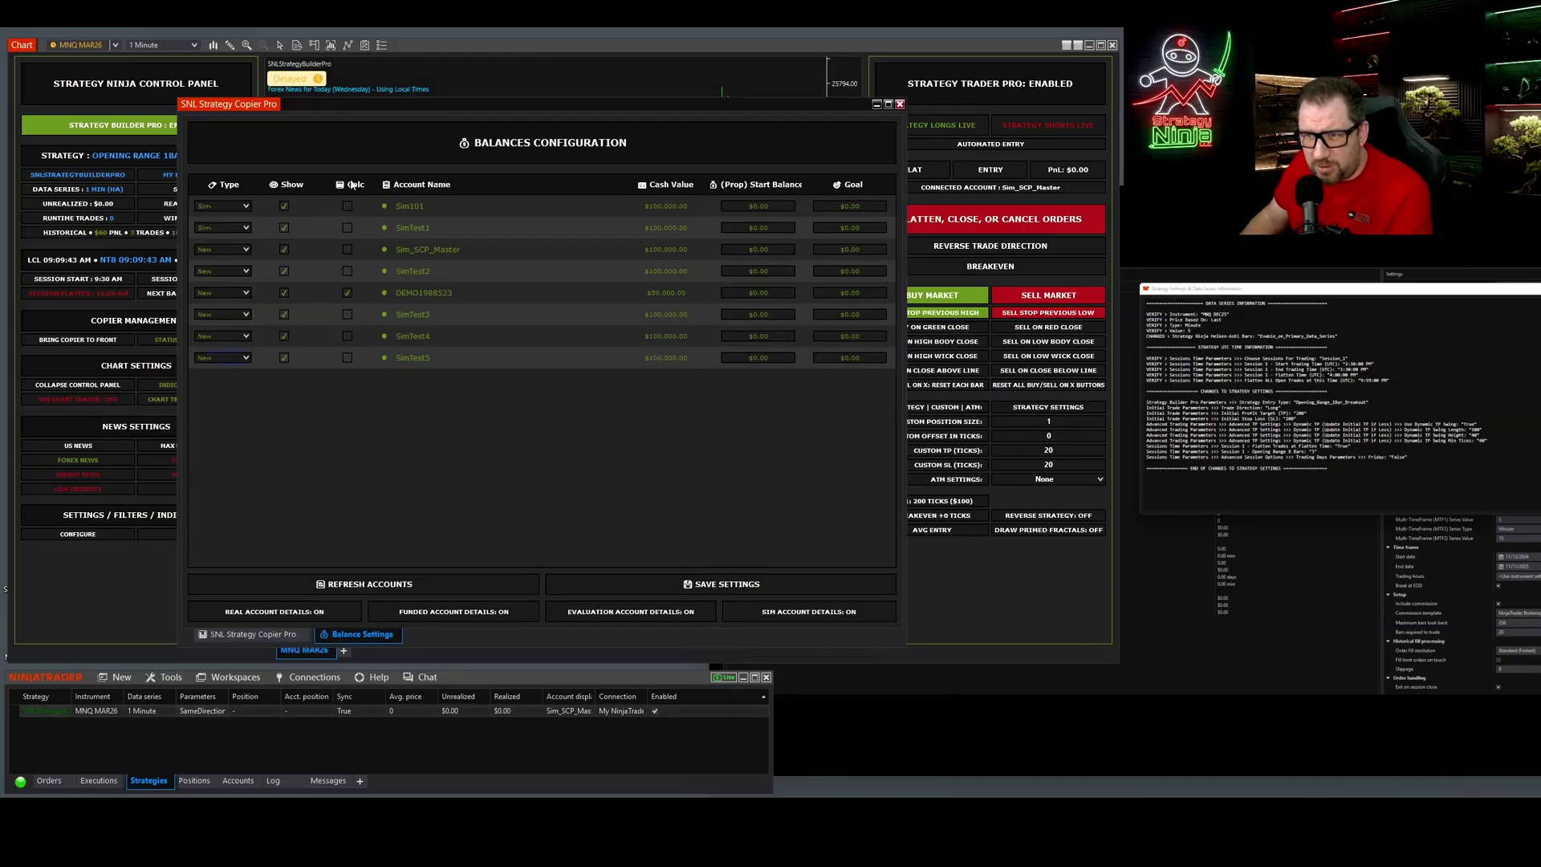
pyautogui.click(249, 635)
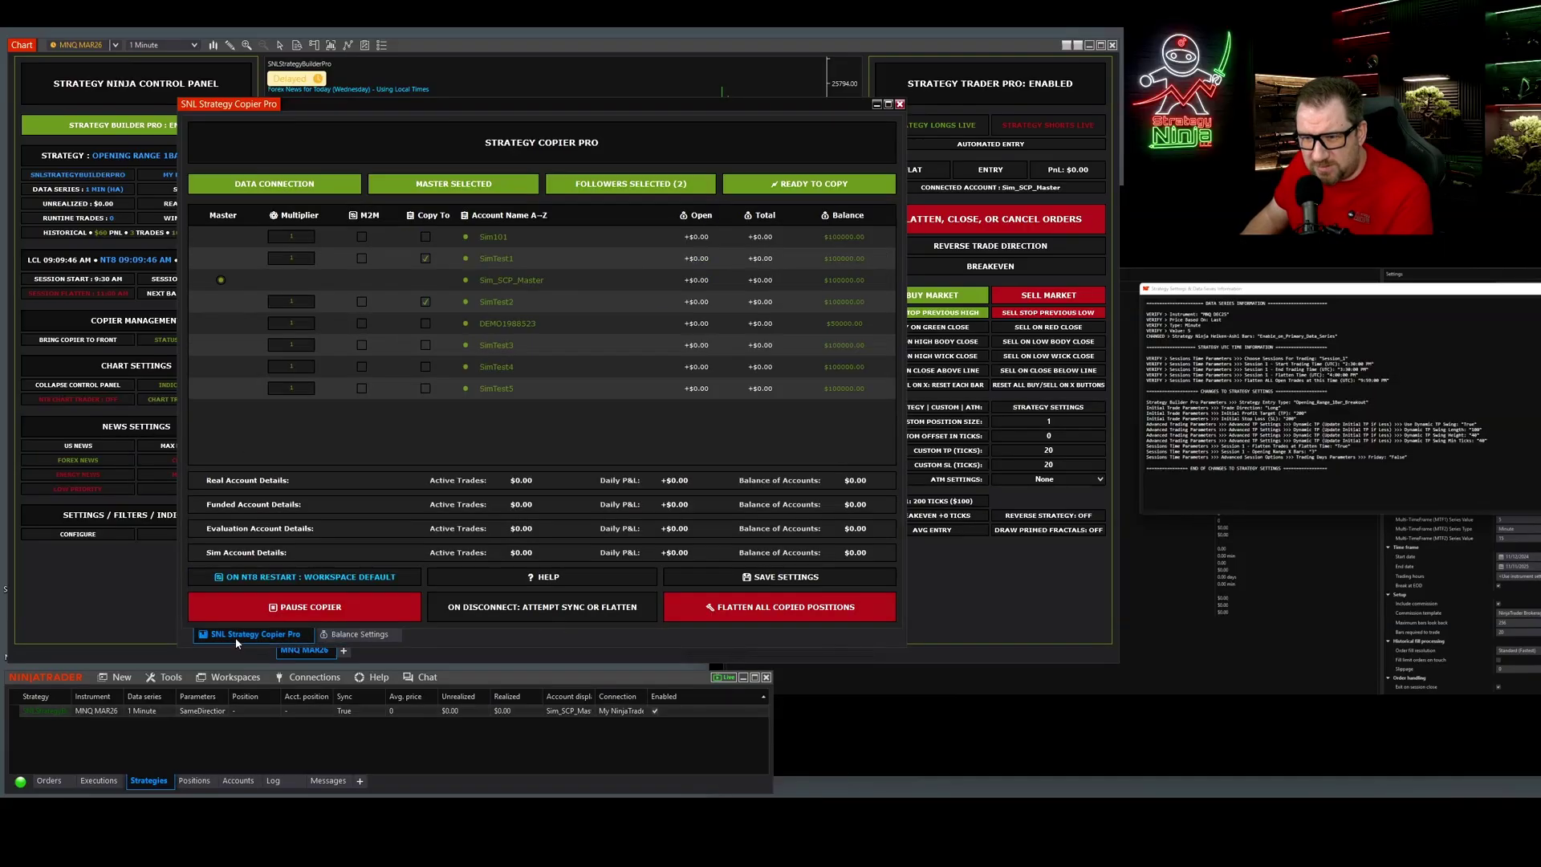
# - Turn off Show and Calc for all accounts in the balance settings and check the main copier view
pyautogui.click(356, 635)
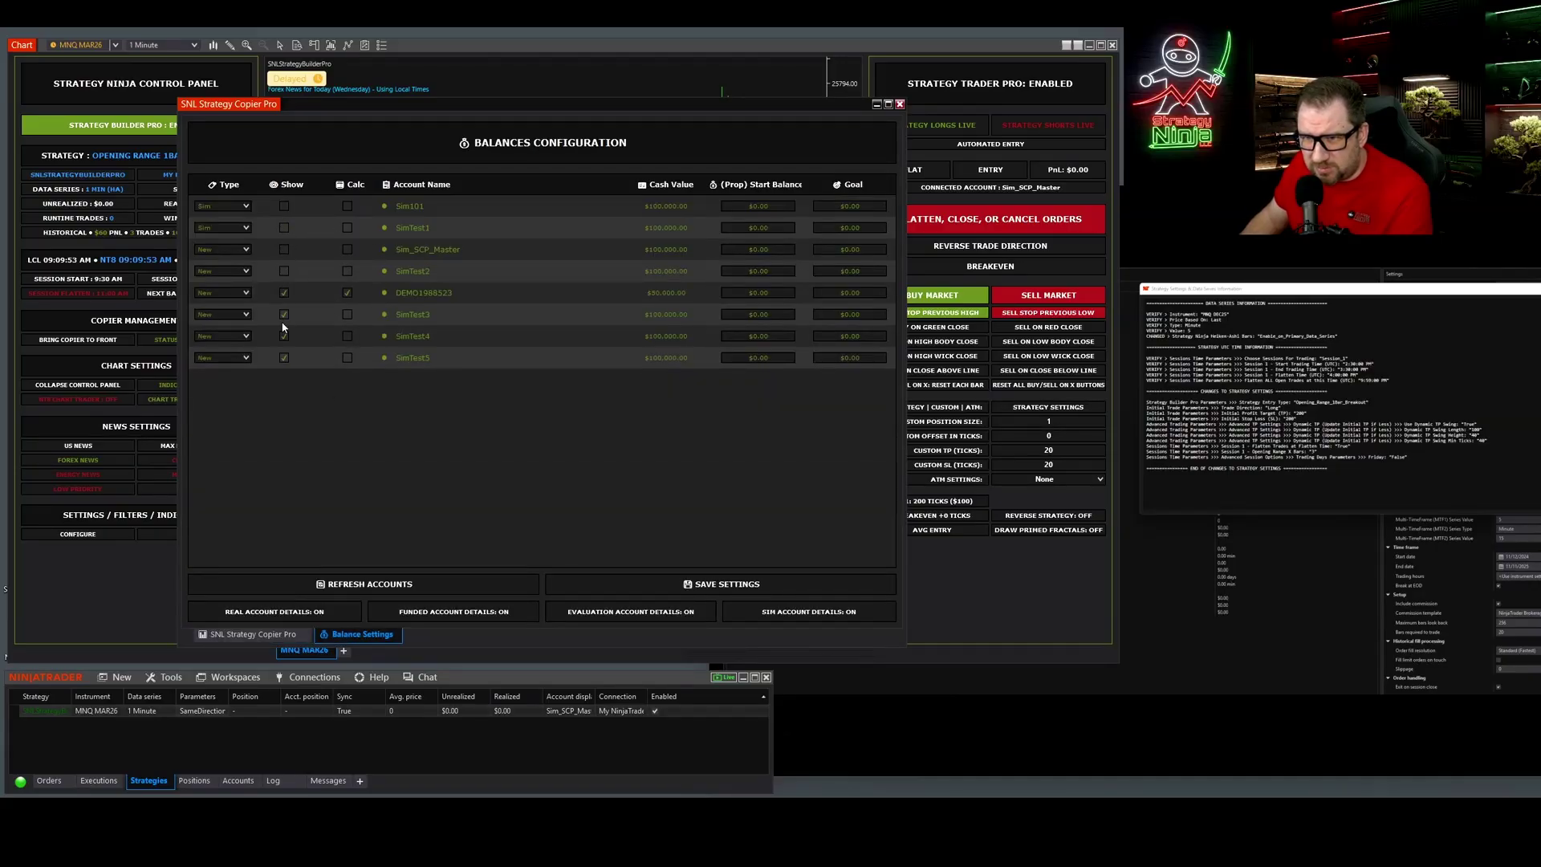
pyautogui.hotkey('ctrl', 'Tab')
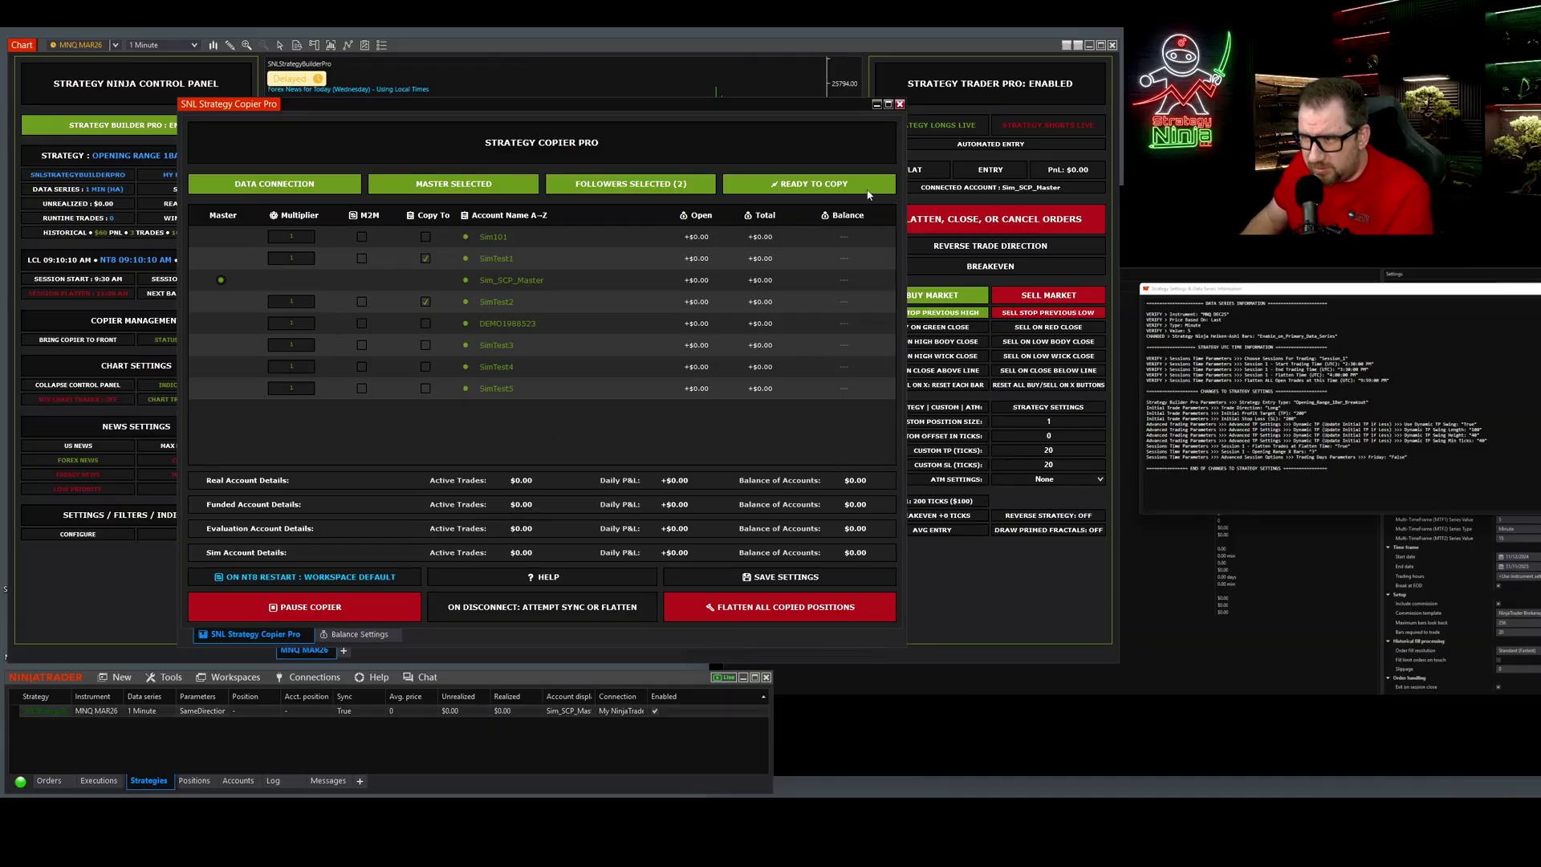
pyautogui.click(353, 635)
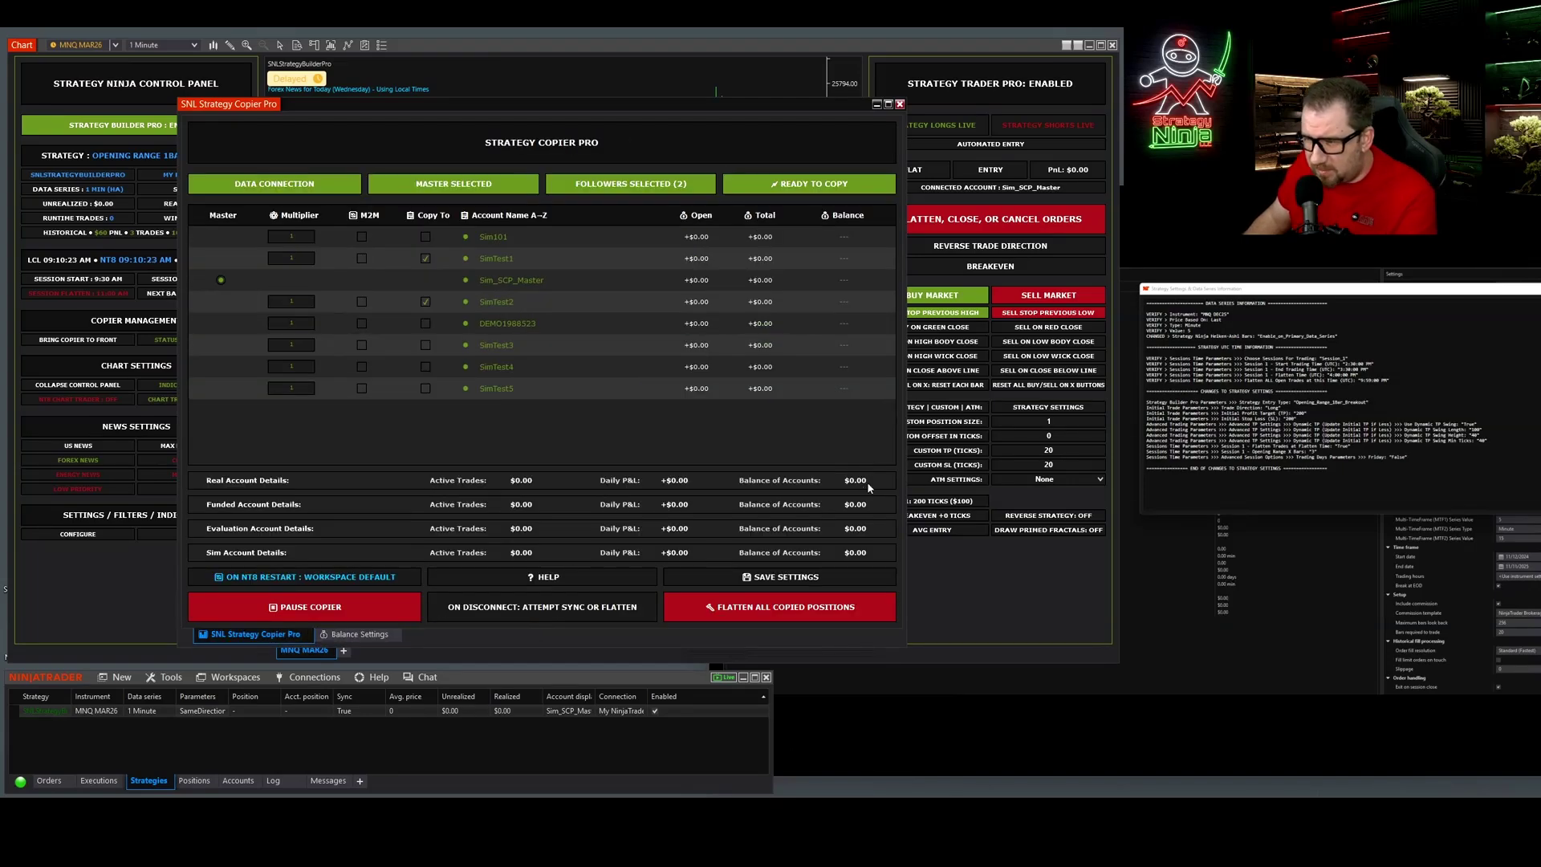
# - Turn on Show and Calc for Sim_SCP_Master and Calc for Sim101, and check the balances in the main copier view
pyautogui.click(353, 635)
pyautogui.click(260, 635)
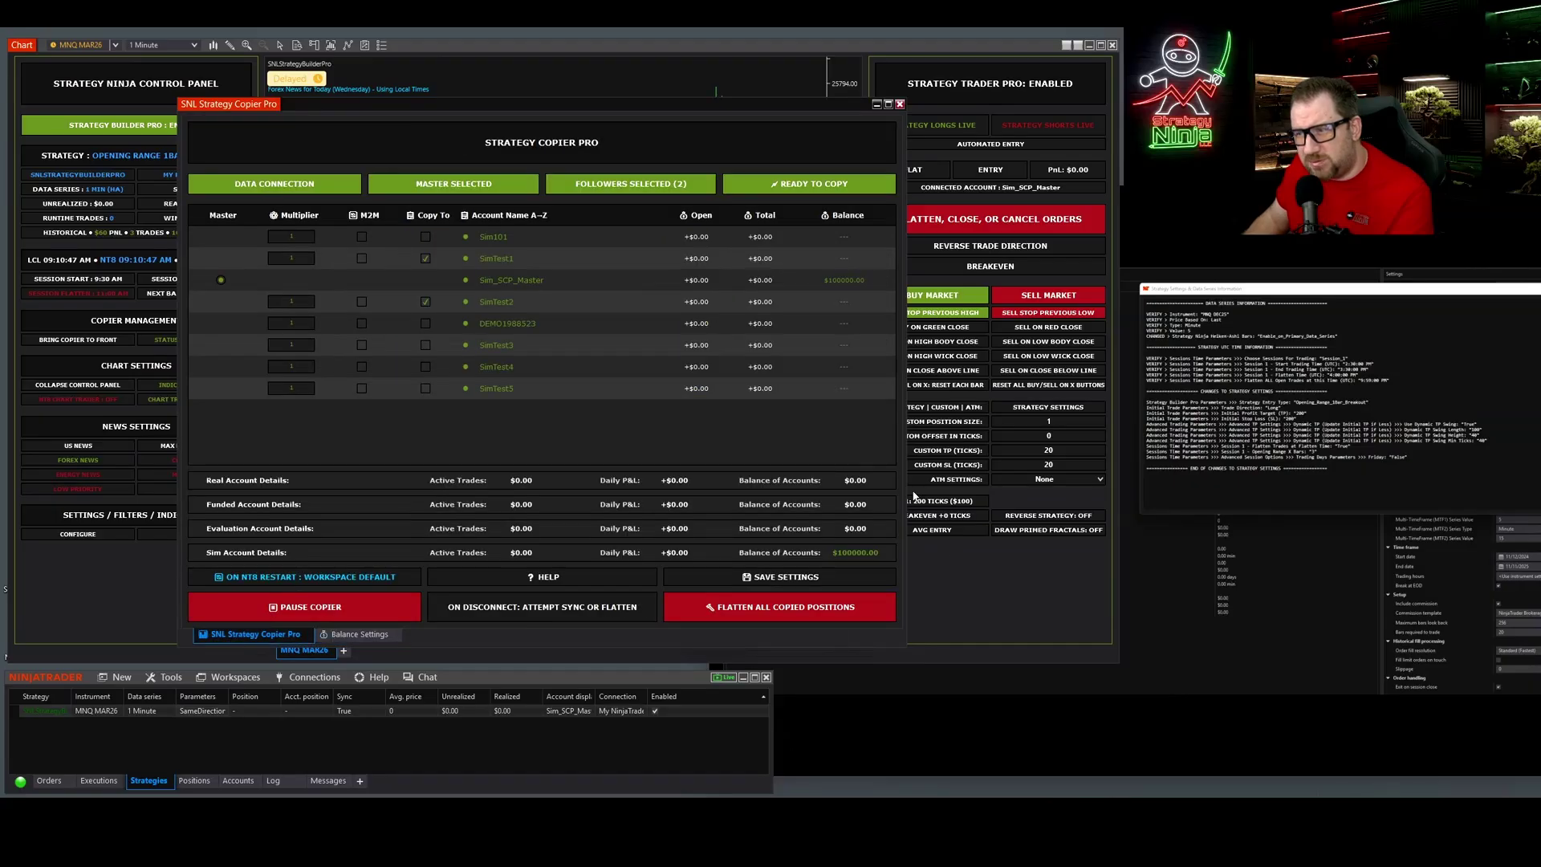
pyautogui.click(341, 634)
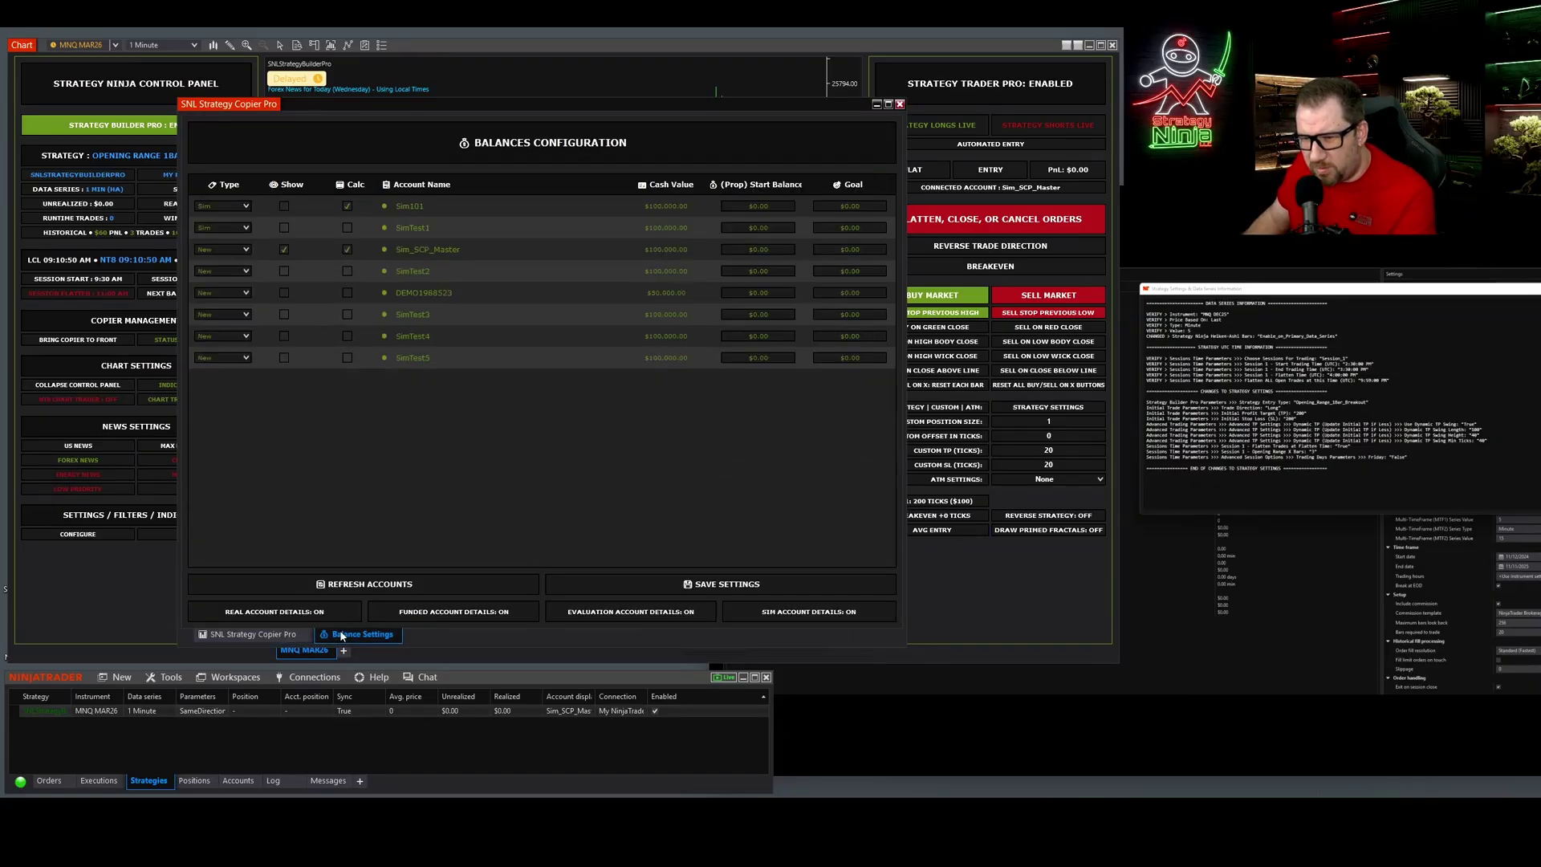
pyautogui.click(235, 636)
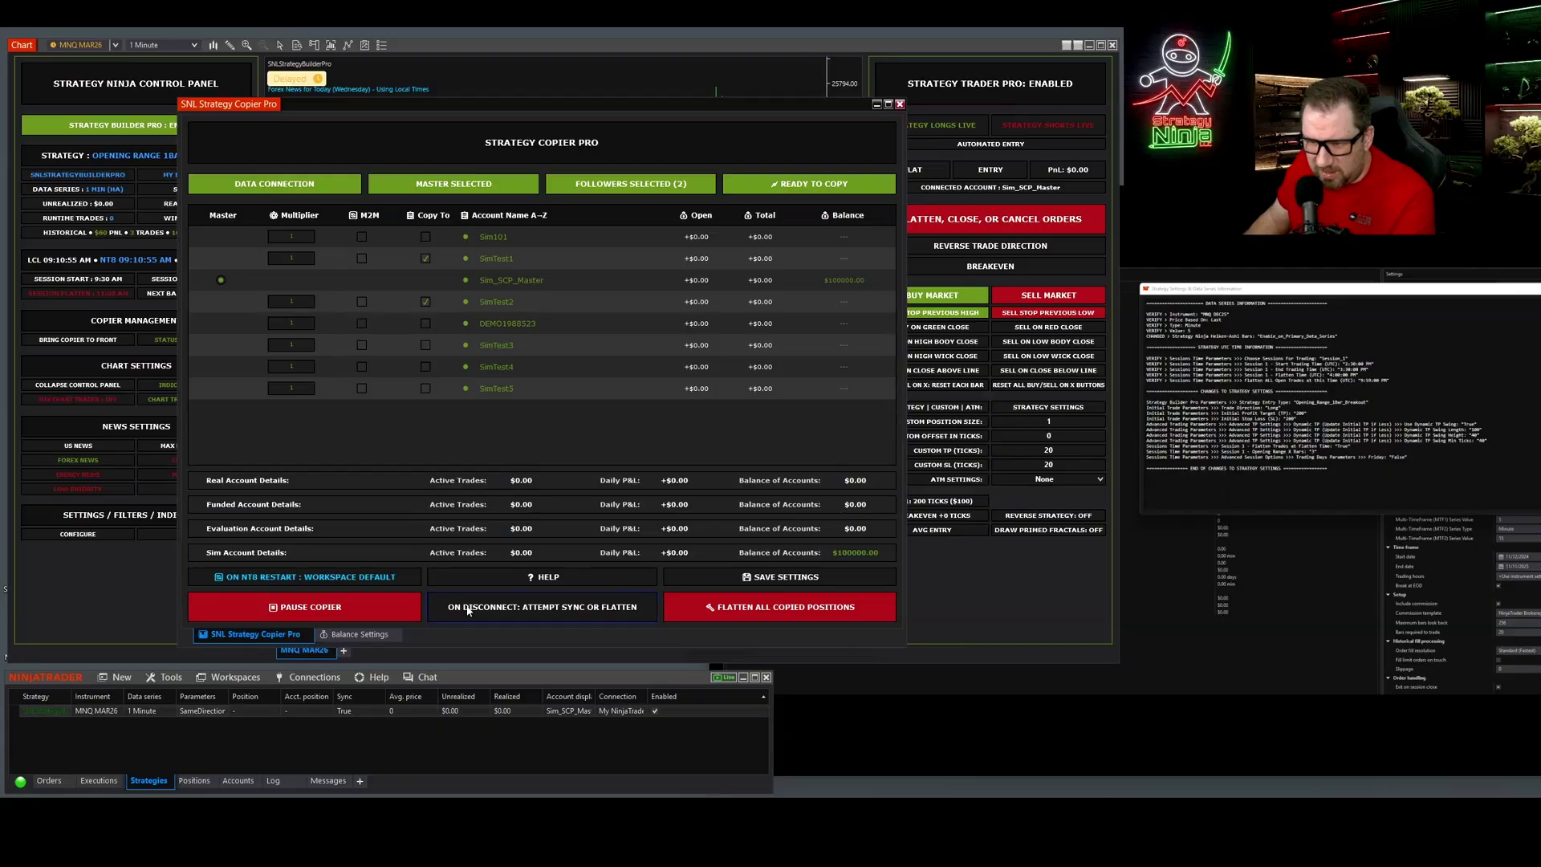
pyautogui.click(360, 635)
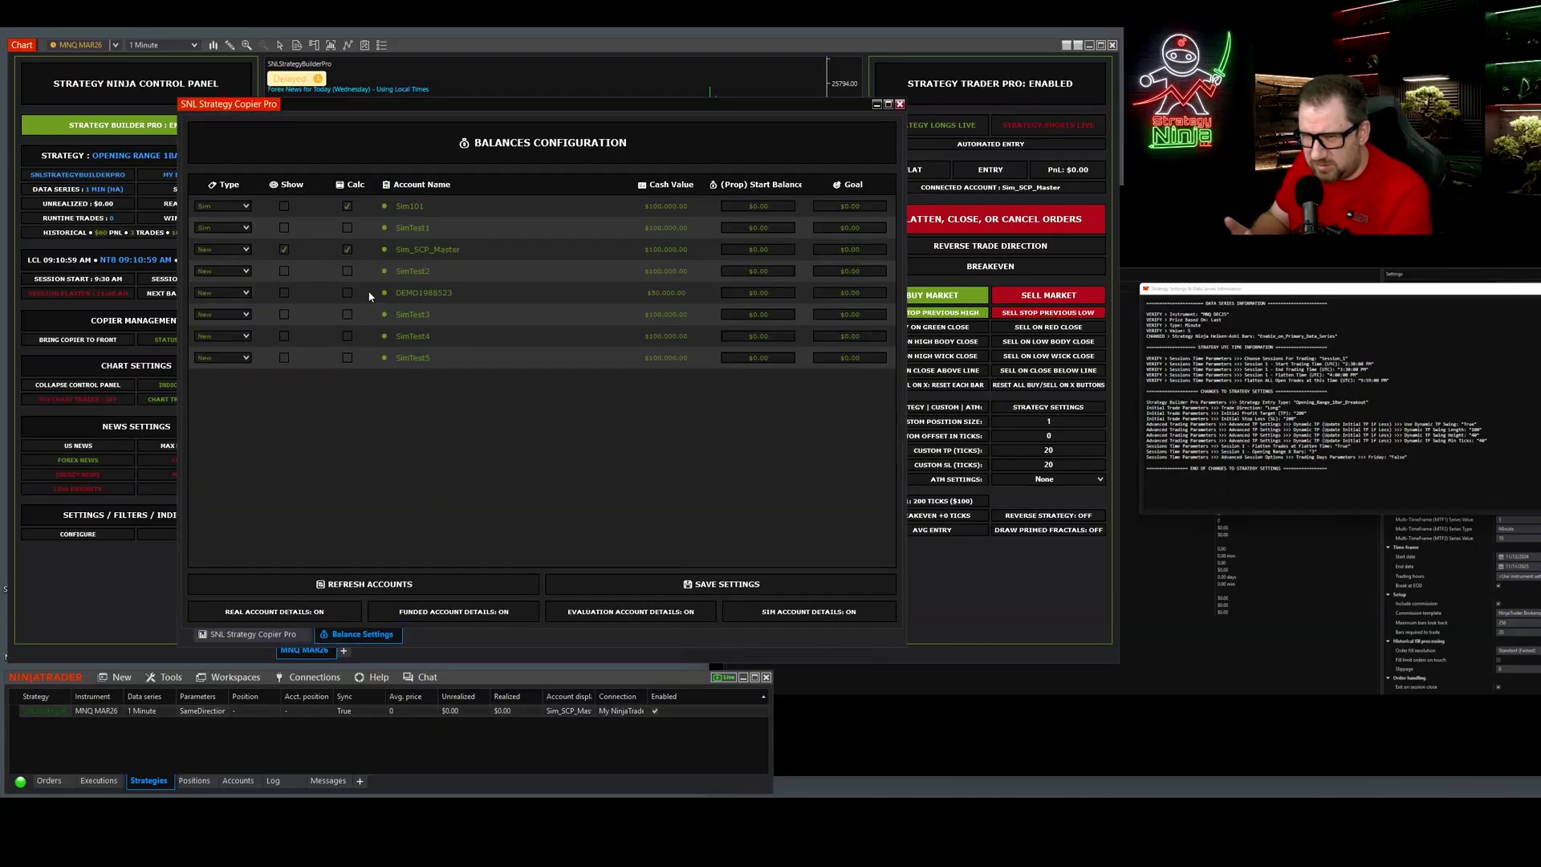
# - Turn off Calc for Sim101, and set the account type of Sim101 to Evaluation and of SimTest1 to Funded
pyautogui.click(347, 206)
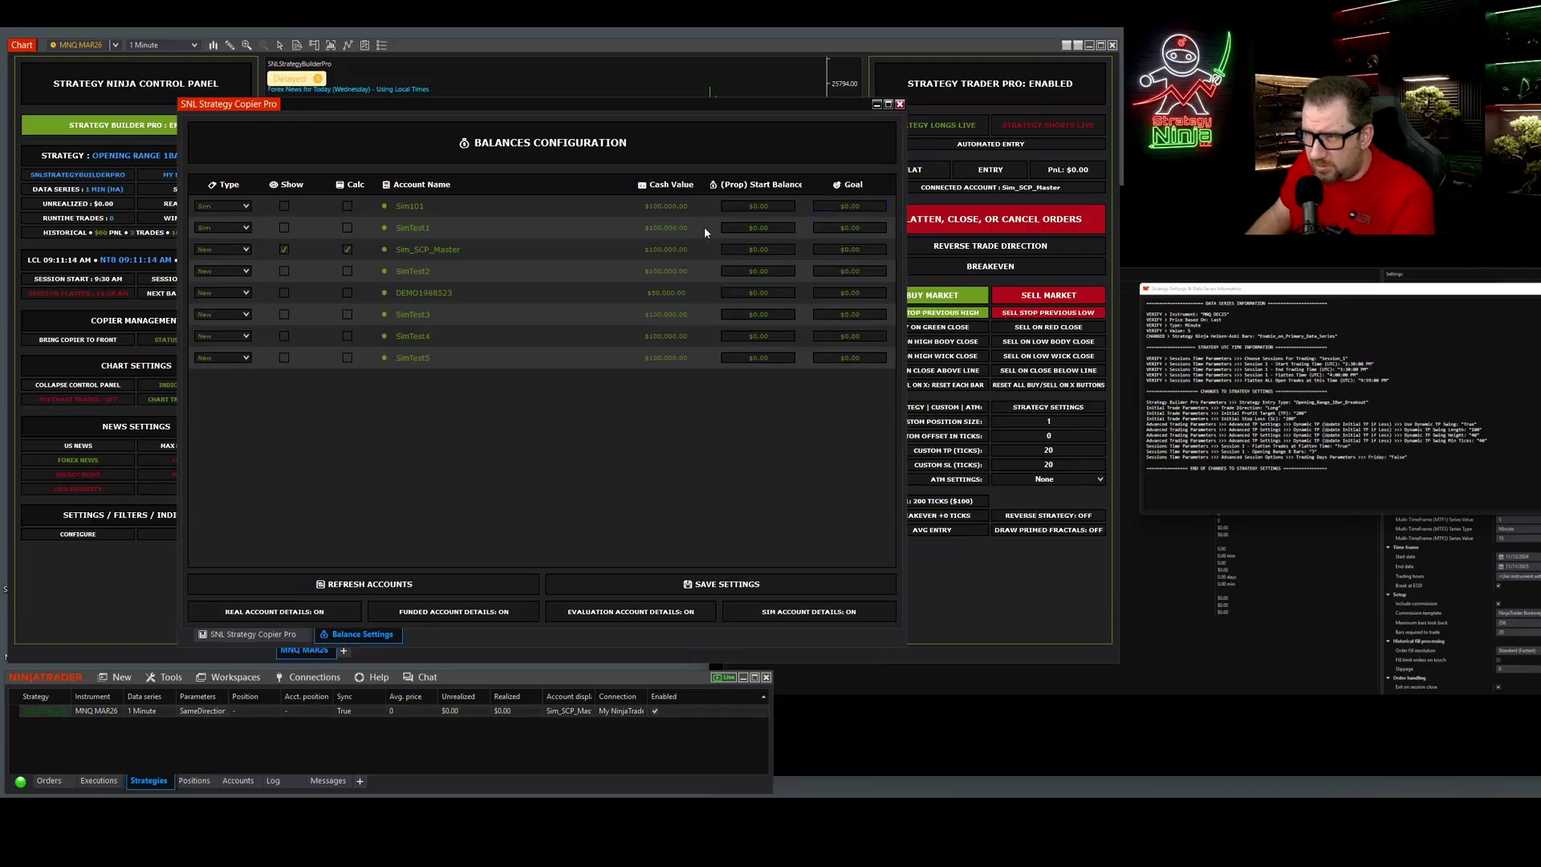
pyautogui.click(222, 205)
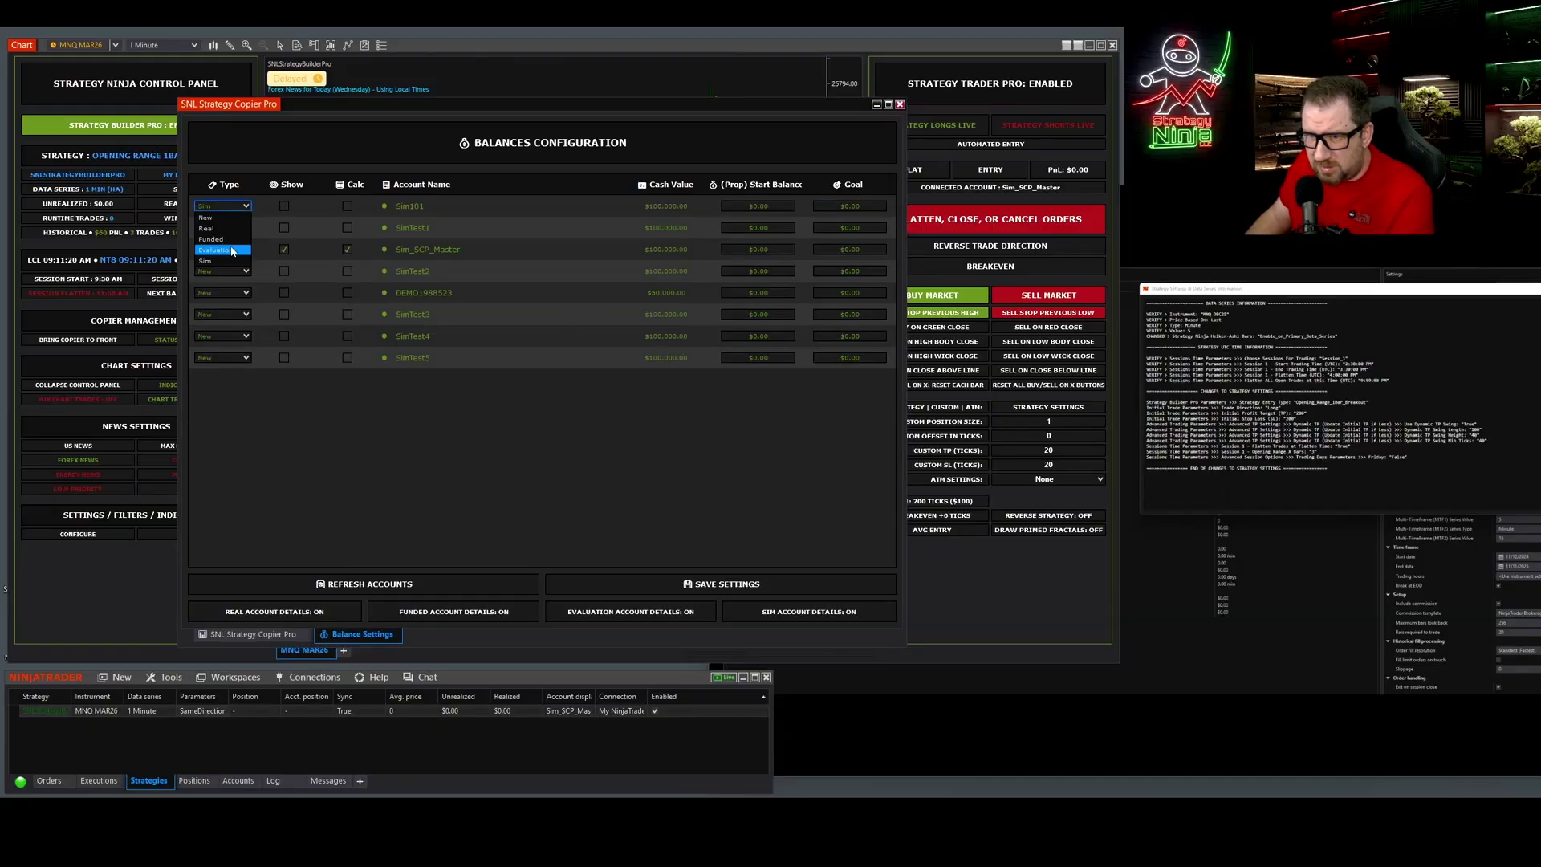
pyautogui.click(228, 235)
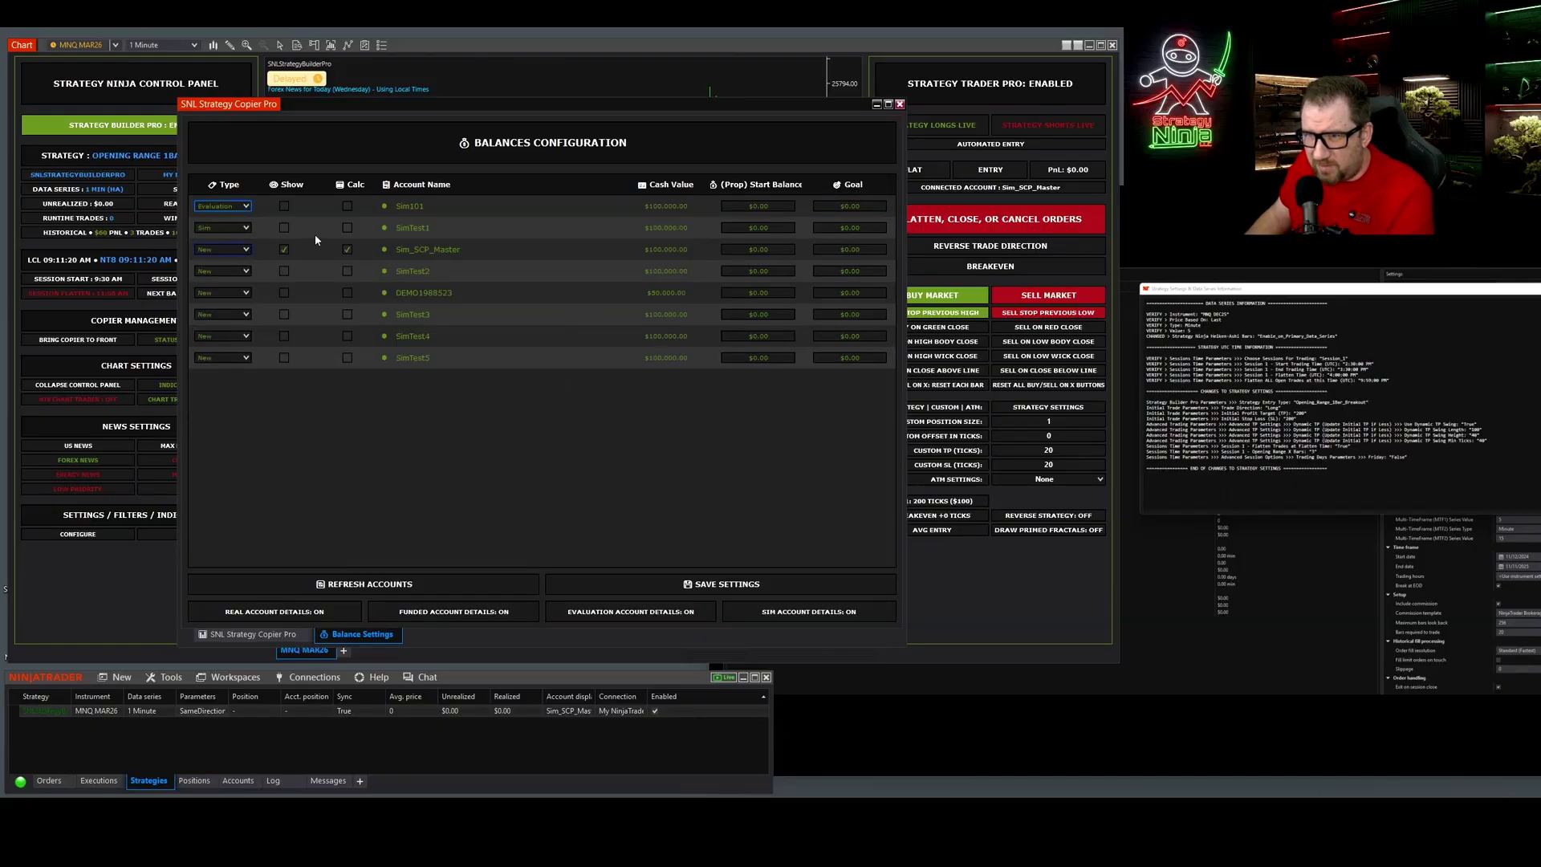
pyautogui.click(243, 229)
pyautogui.click(223, 265)
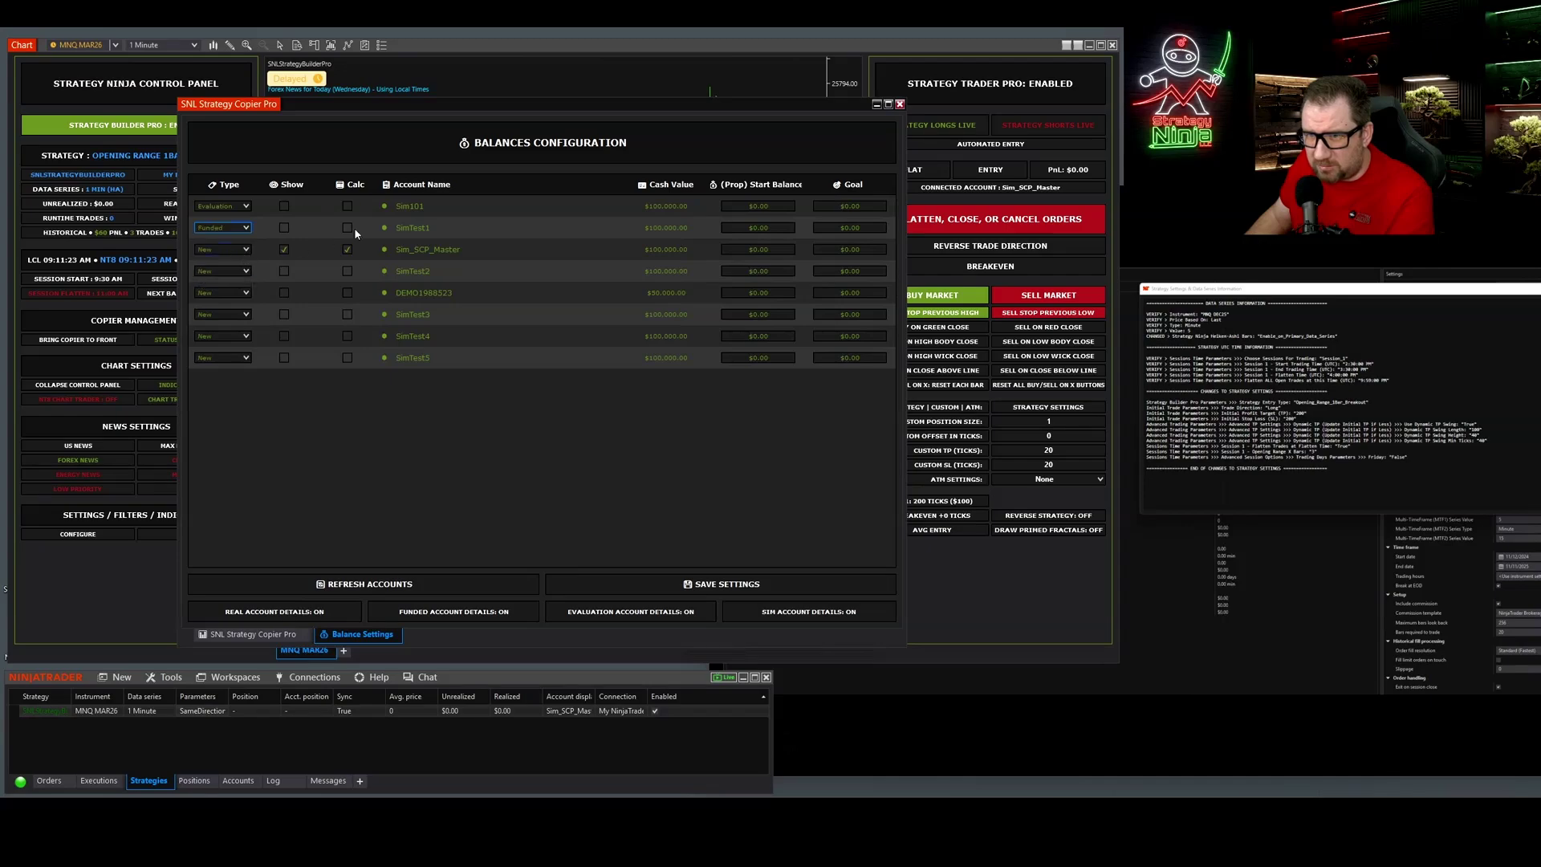
# - Enter a prop start balance of $100,000 and a goal for both Sim101 and SimTest1
pyautogui.click(766, 206)
pyautogui.write('1000')
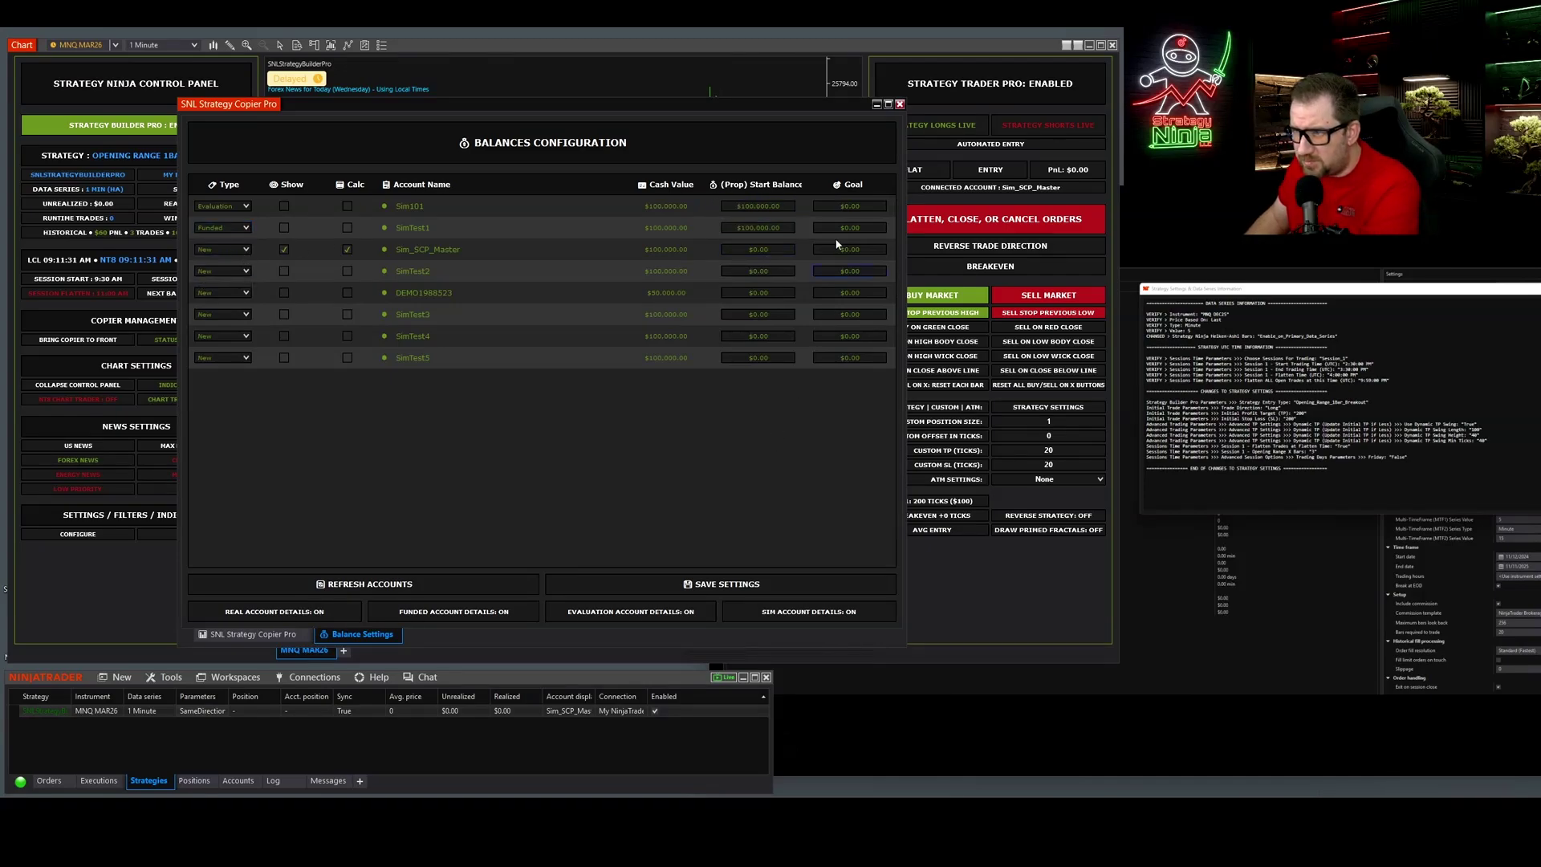
pyautogui.click(851, 206)
pyautogui.write('5000')
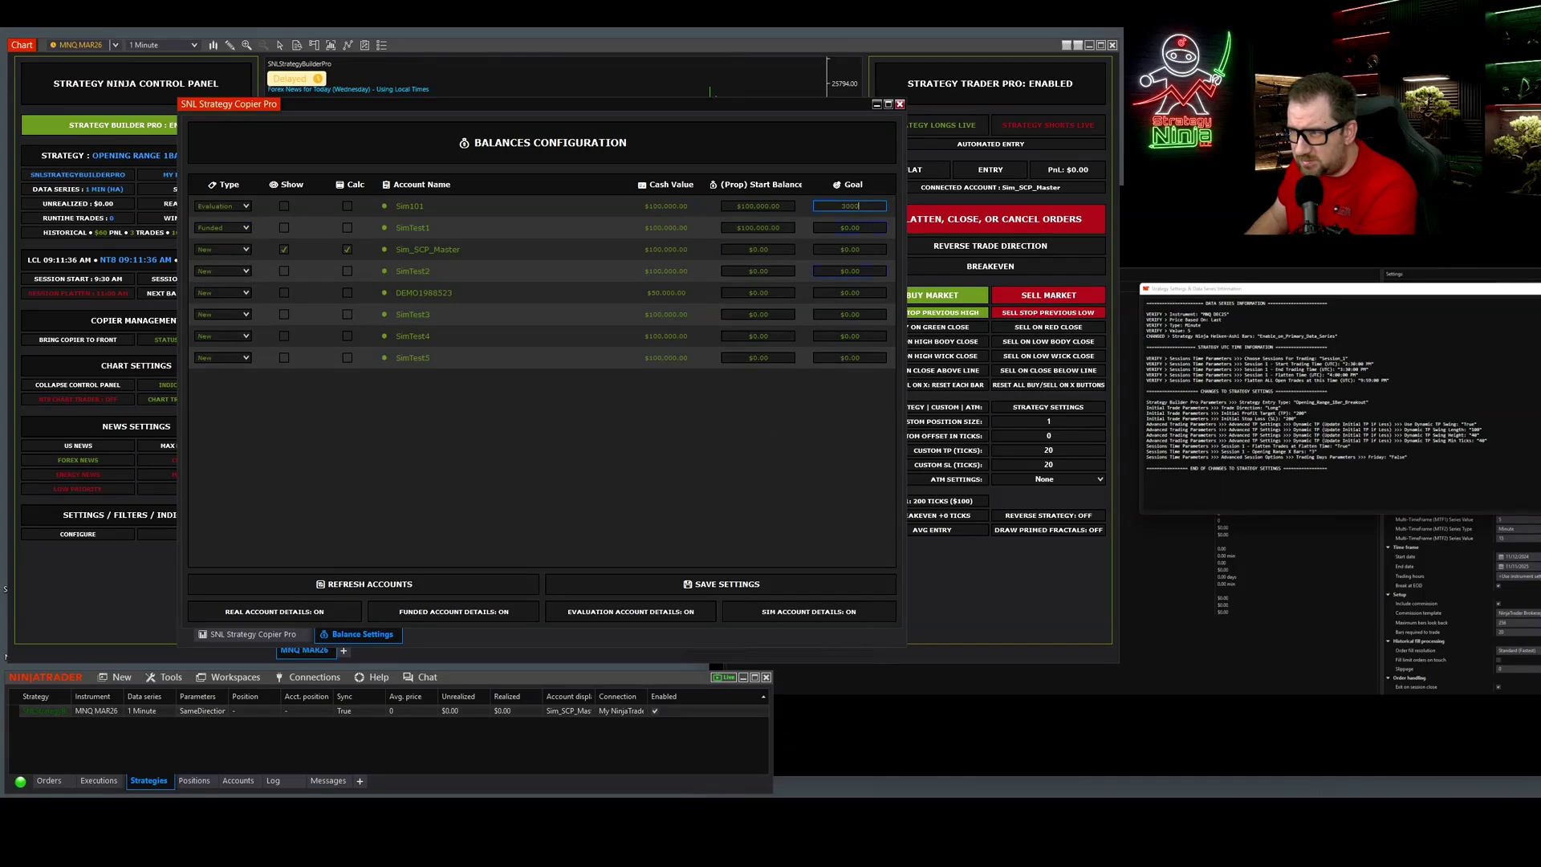
pyautogui.click(850, 228)
pyautogui.write('5000')
pyautogui.click(827, 454)
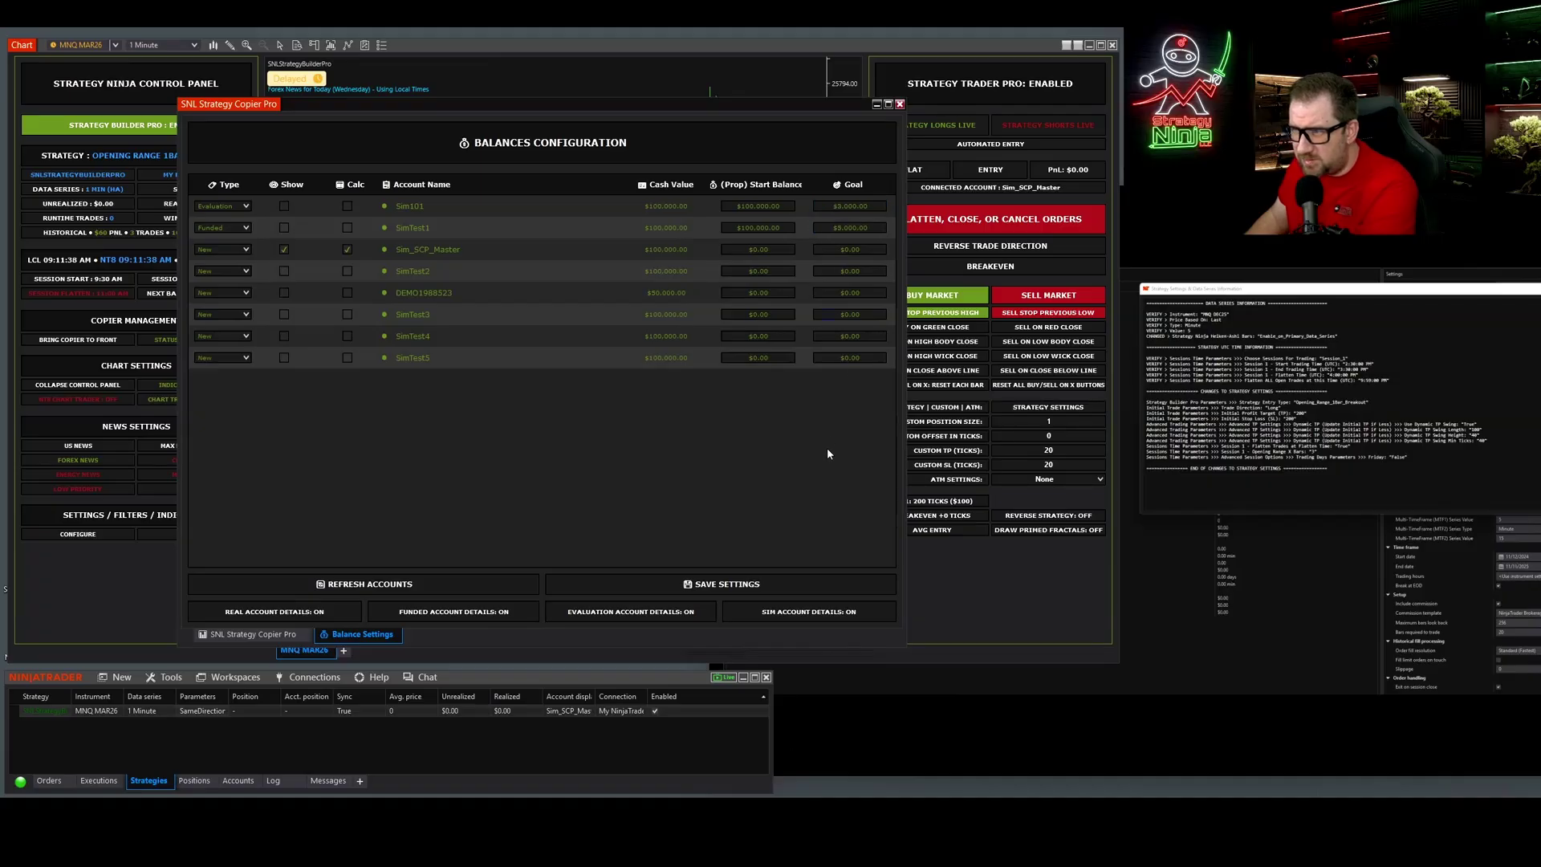
# - Turn on Show and Calc for Sim101 and SimTest1, and check their balances in the main copier view
pyautogui.click(230, 632)
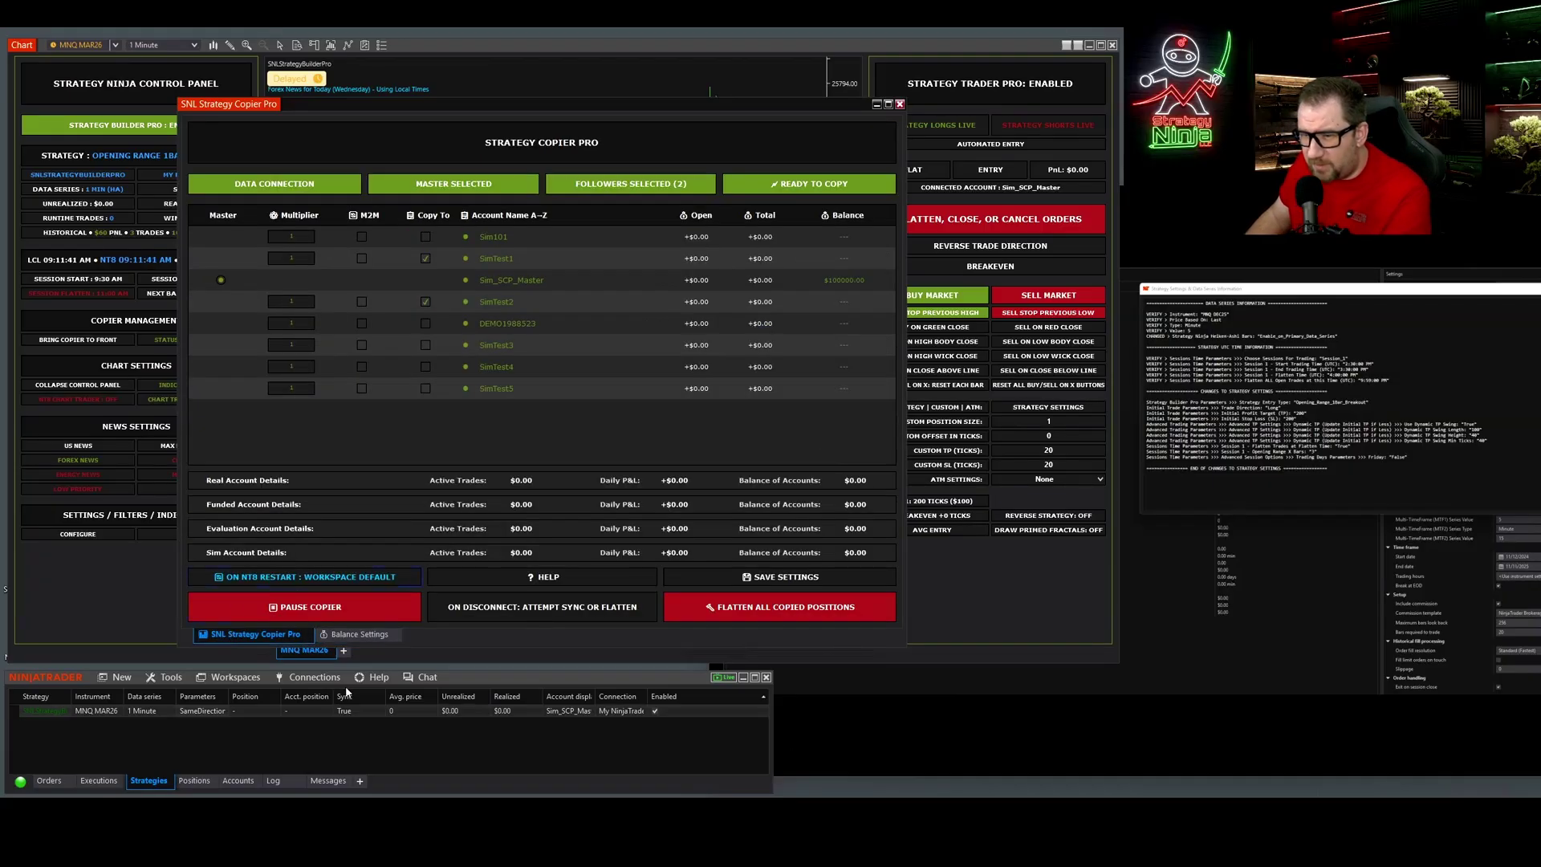
pyautogui.click(351, 636)
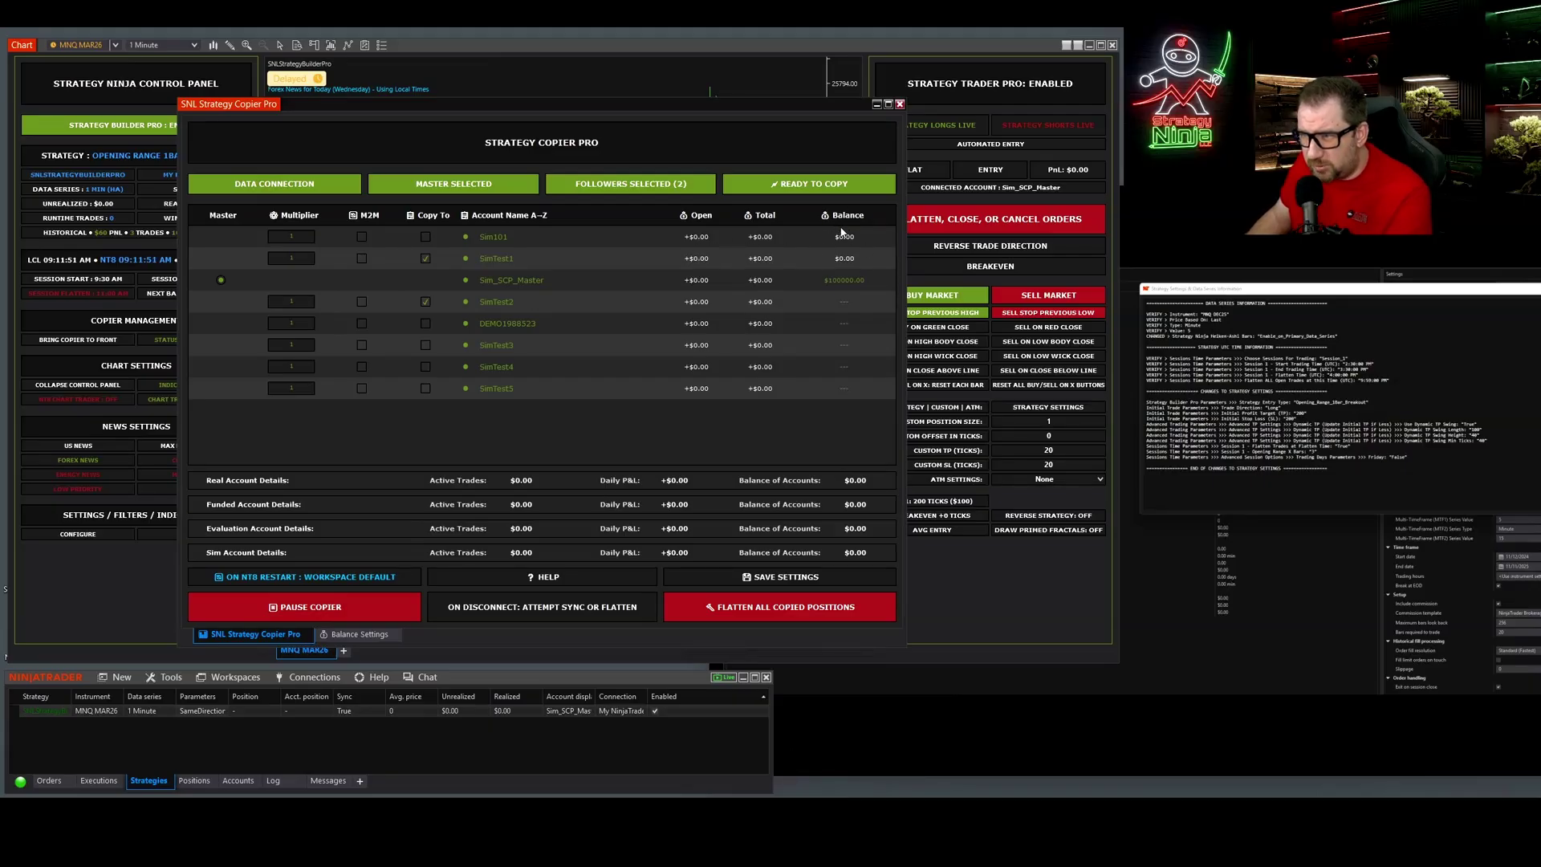
pyautogui.click(360, 634)
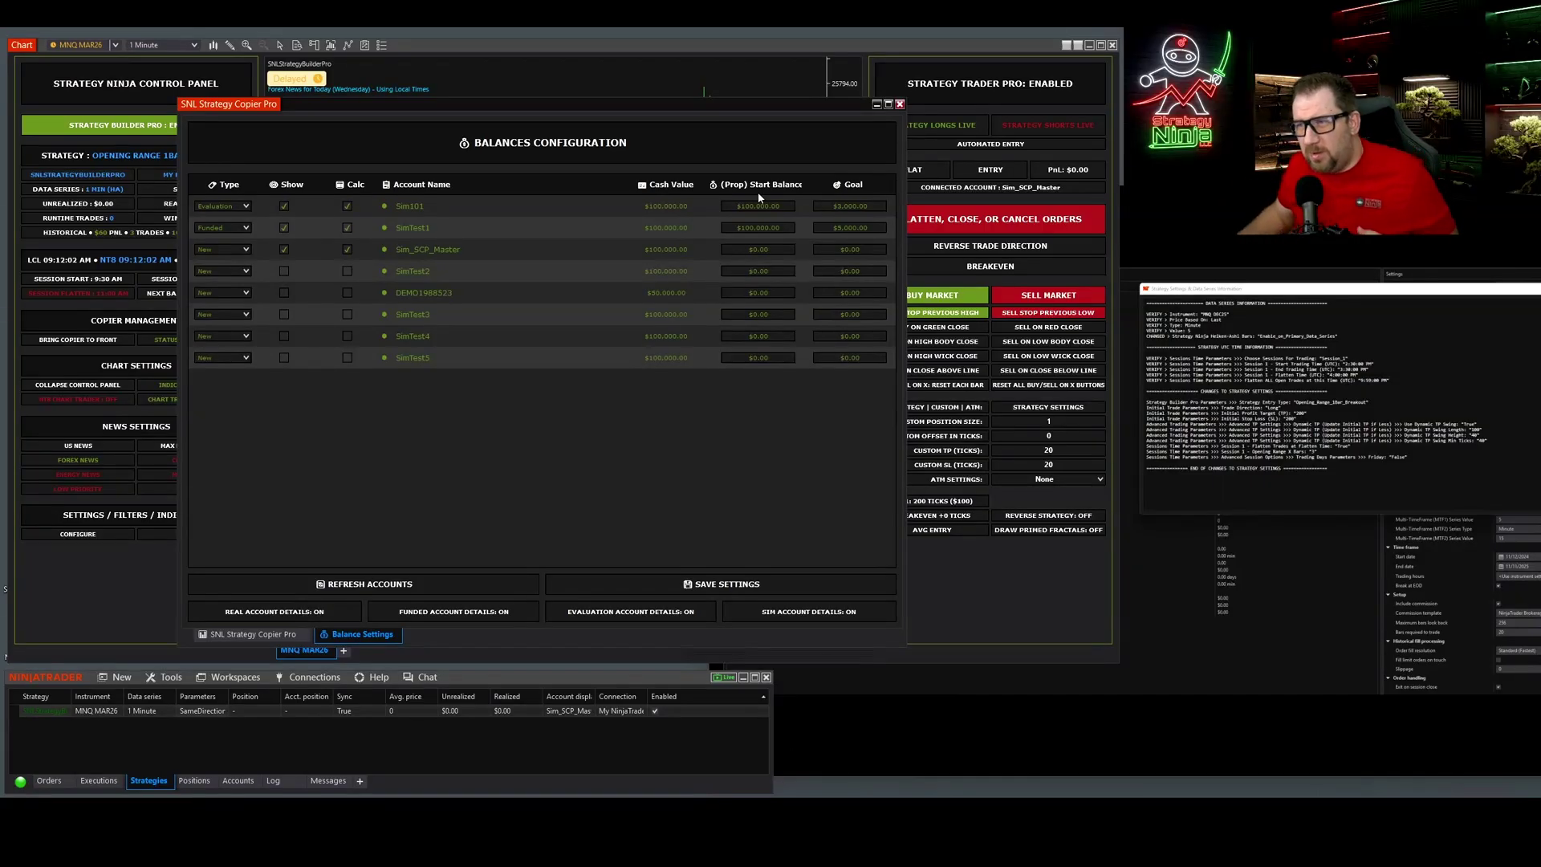
# - Compare the start balances and goals of Sim101 and SimTest1 with their balances in the main copier view
pyautogui.click(777, 206)
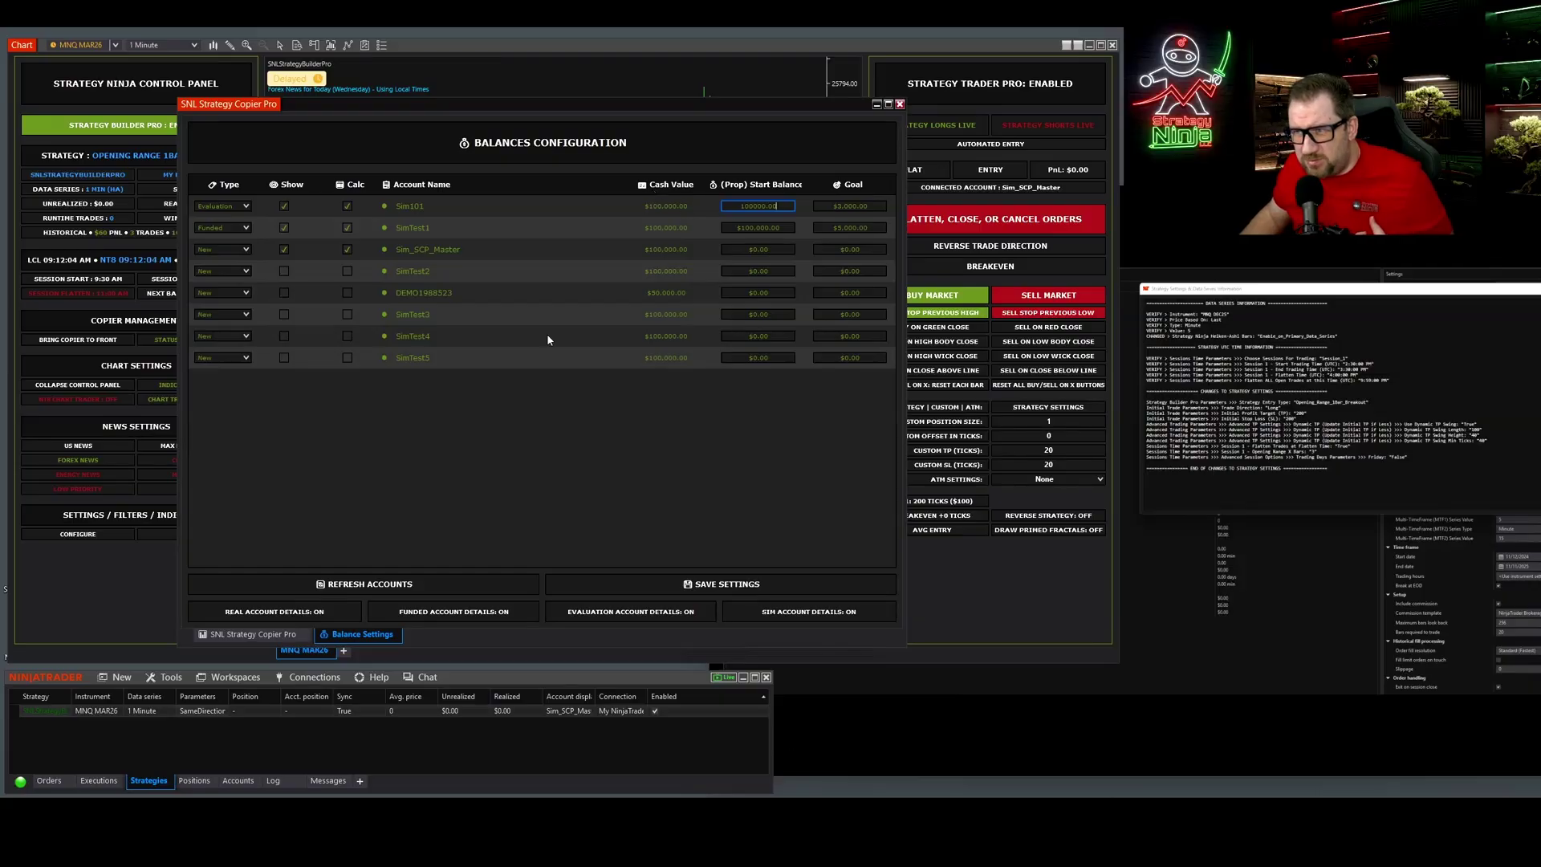
pyautogui.click(253, 634)
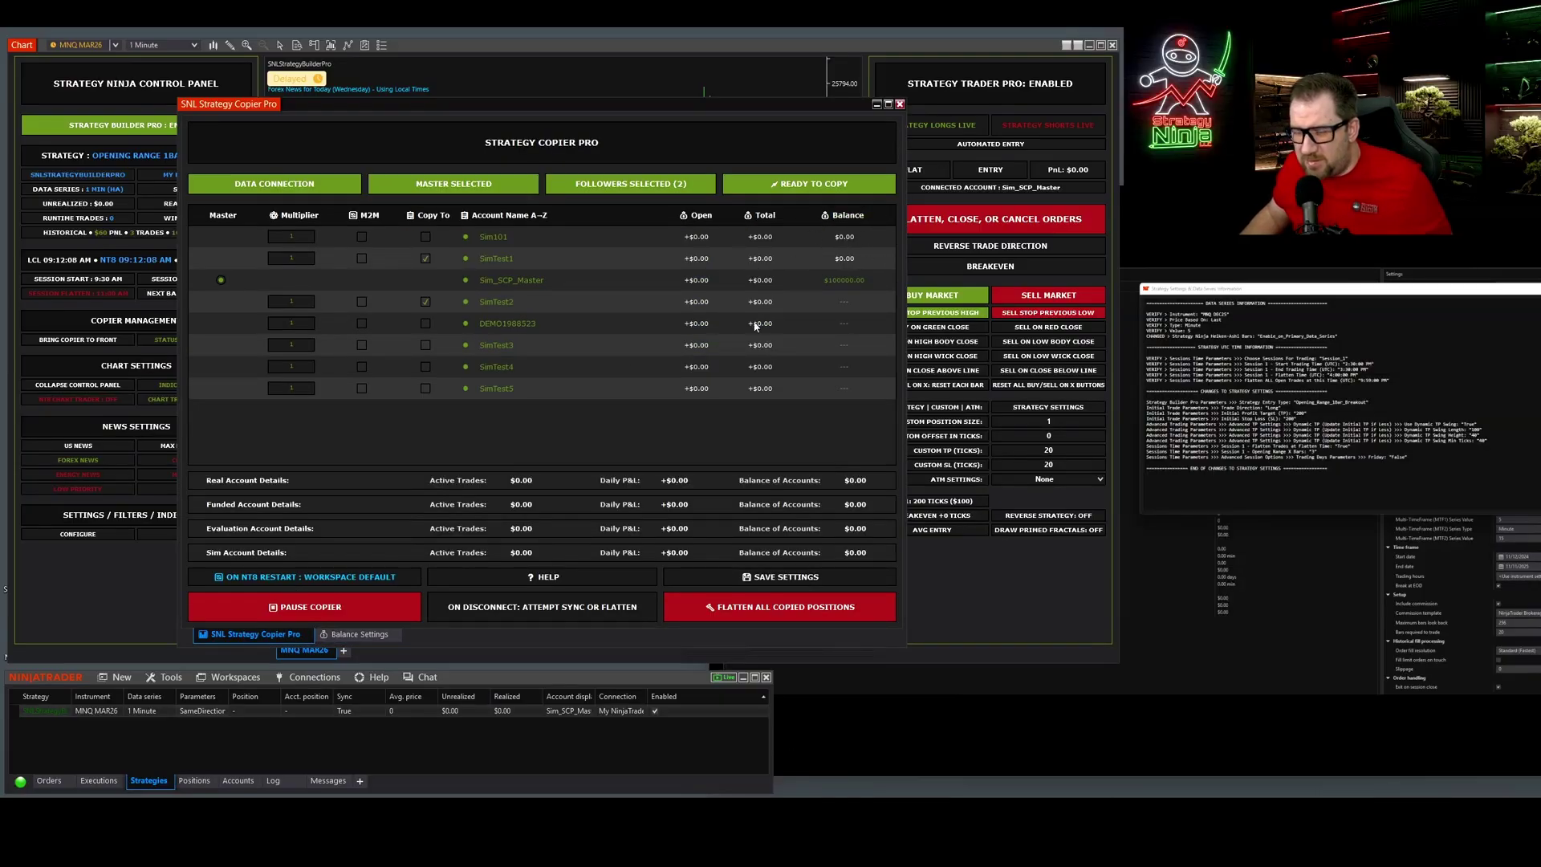
pyautogui.click(360, 634)
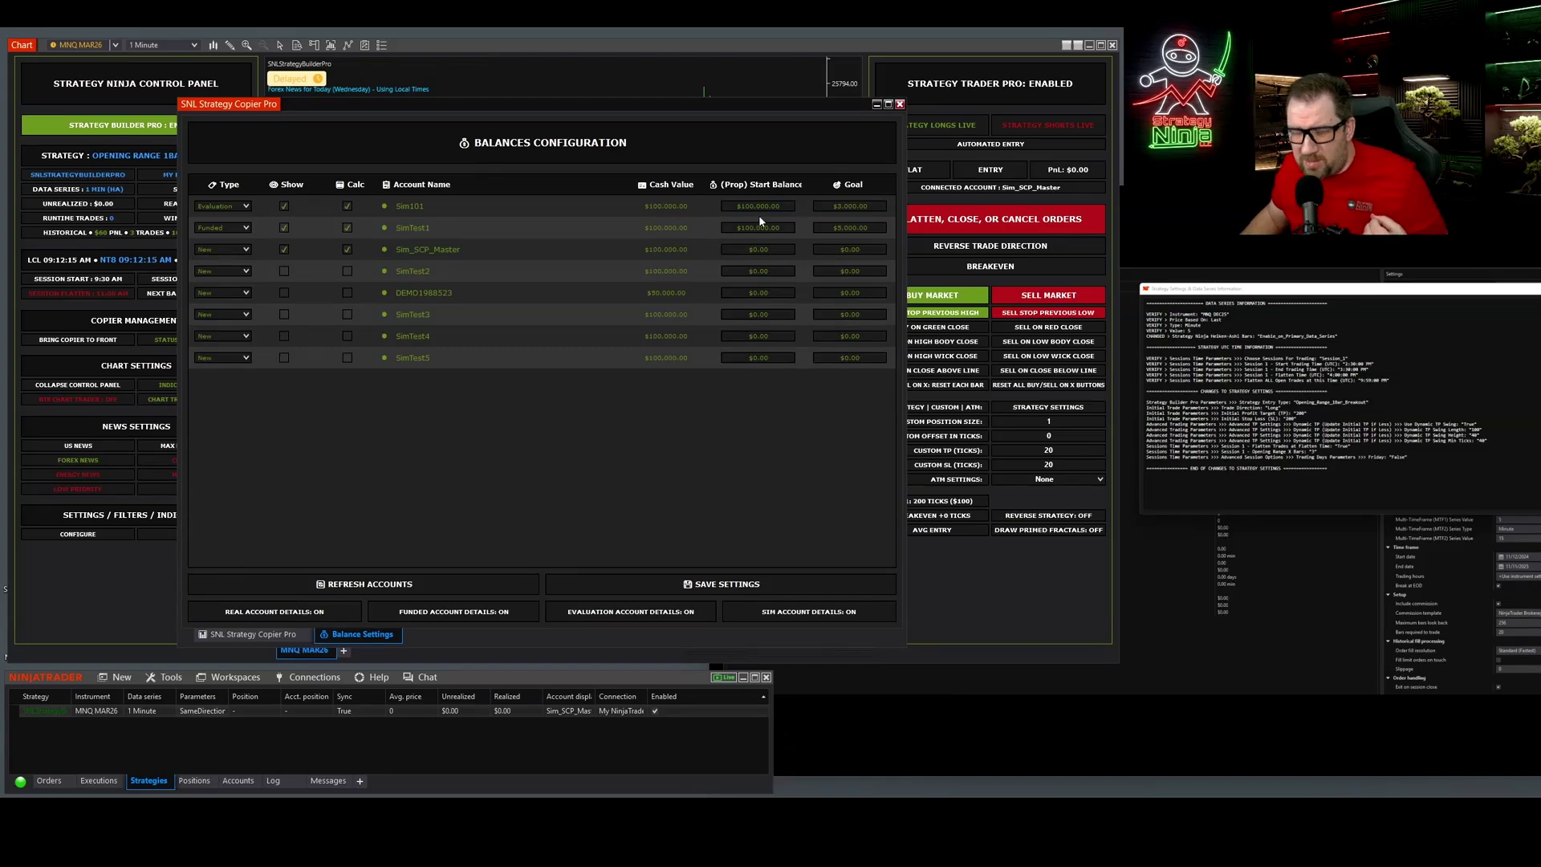
pyautogui.click(289, 633)
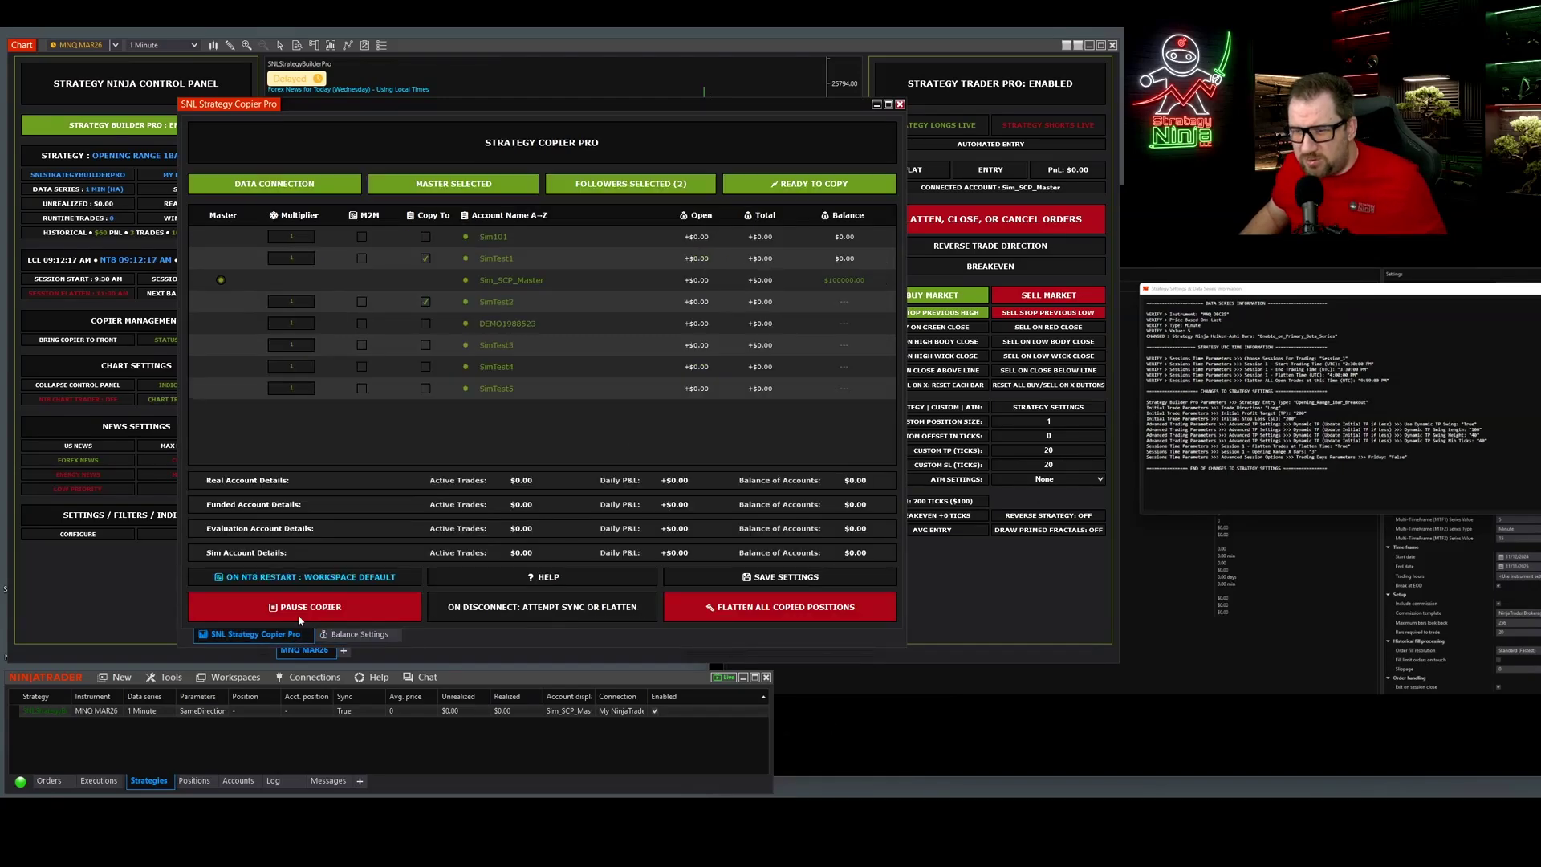
pyautogui.click(349, 636)
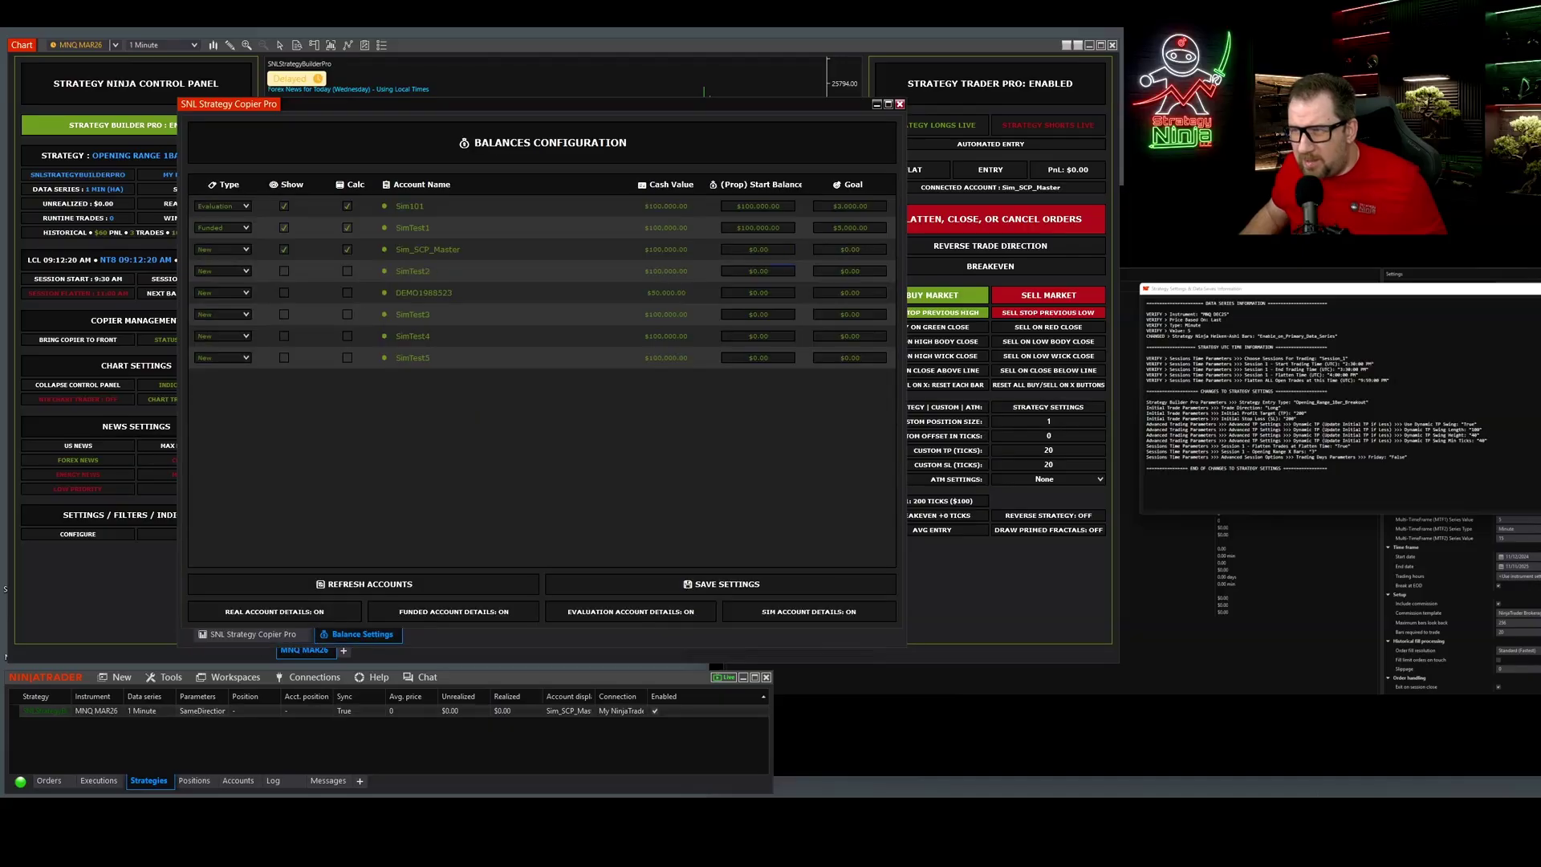
pyautogui.click(849, 205)
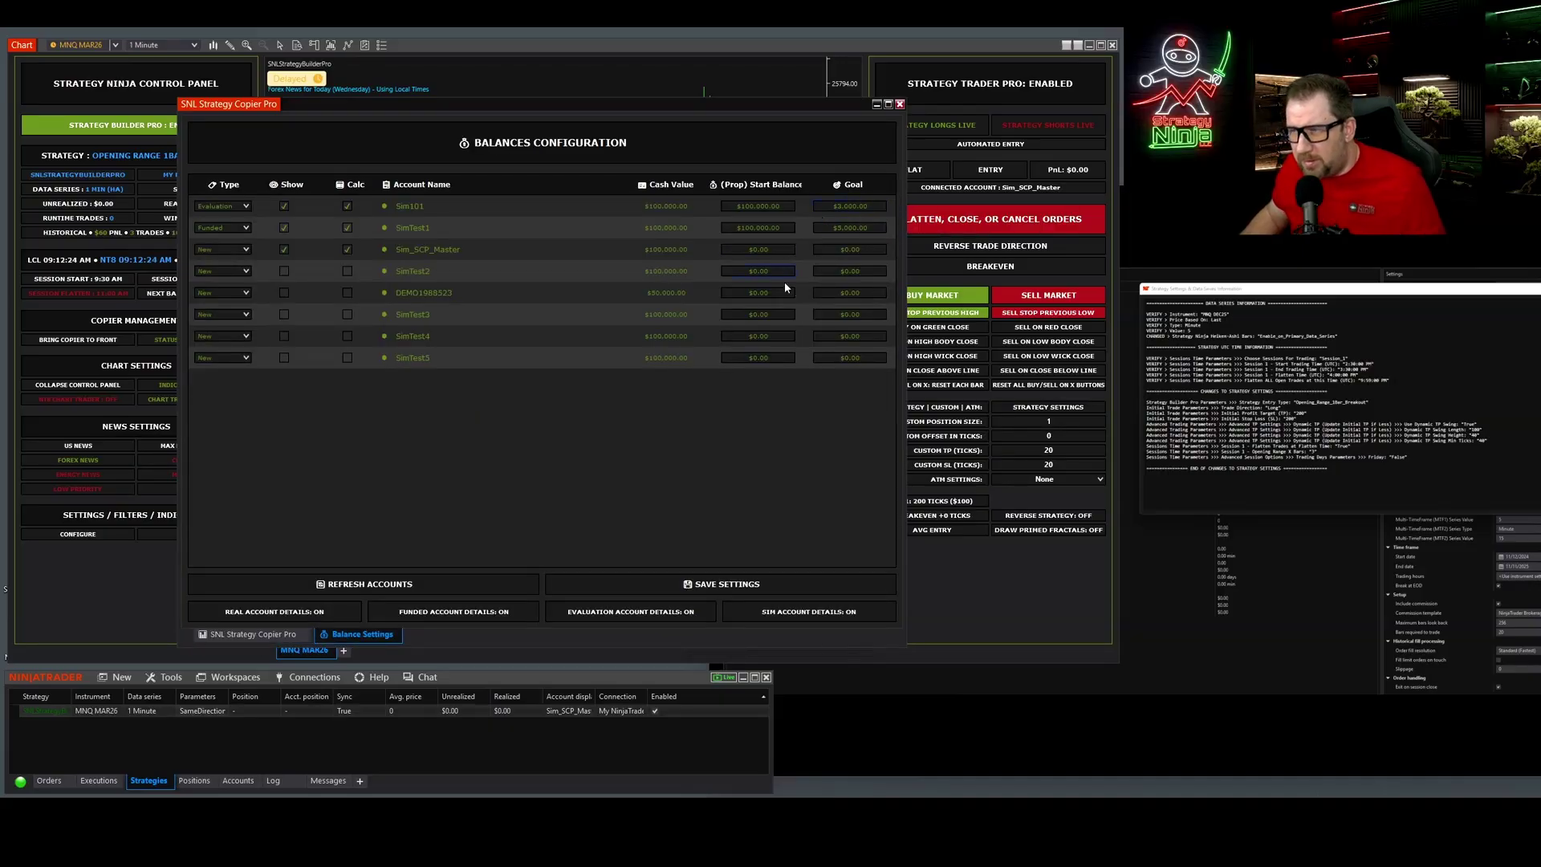
pyautogui.click(261, 637)
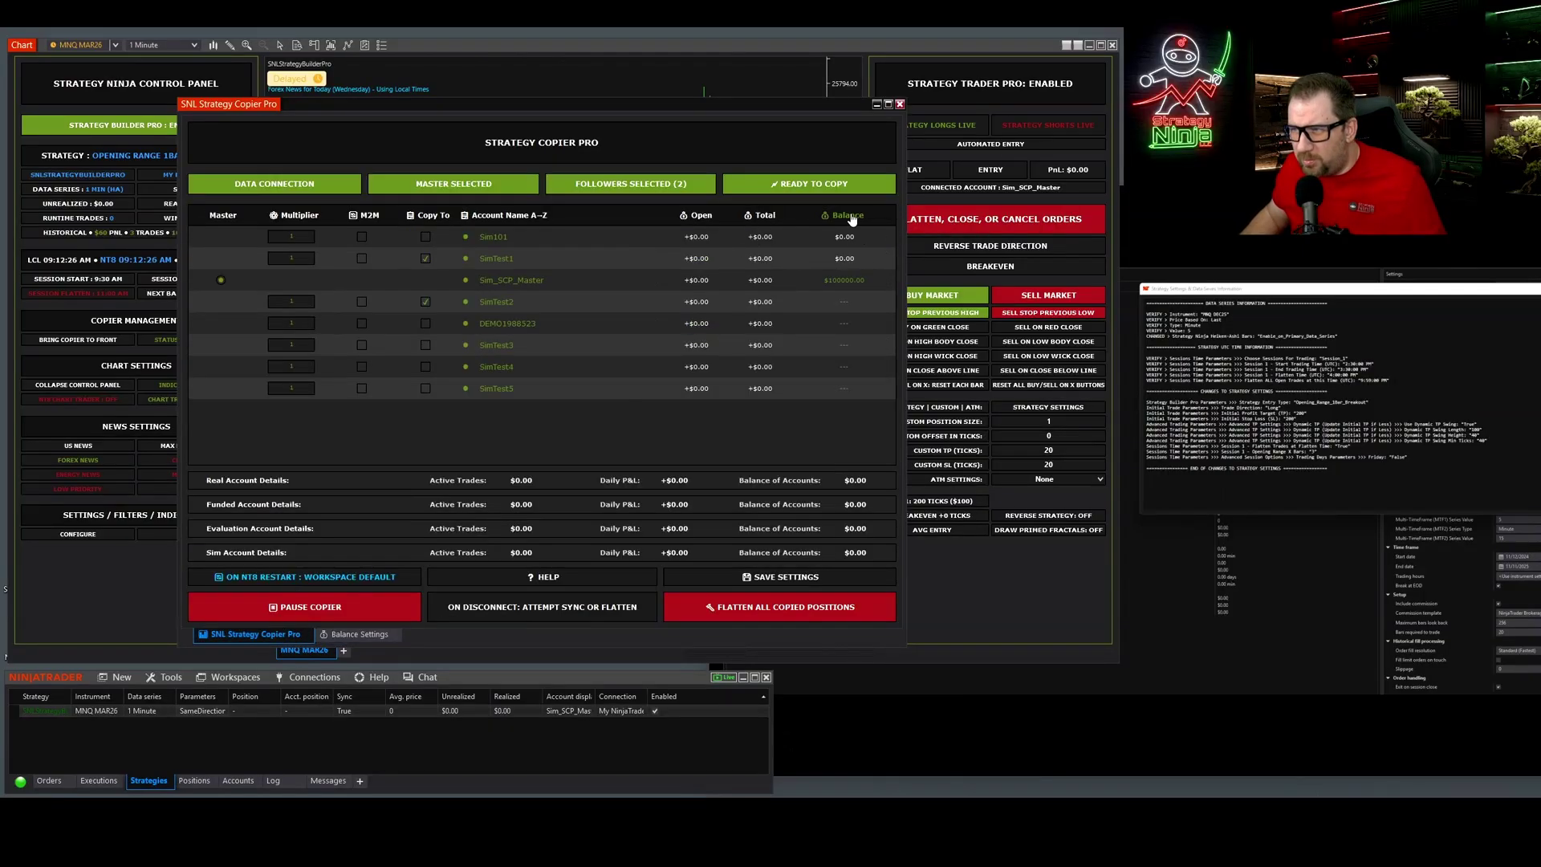
# - Set the prop start balance of Sim101 to $50,000 and check its balance in the main copier view
pyautogui.click(358, 635)
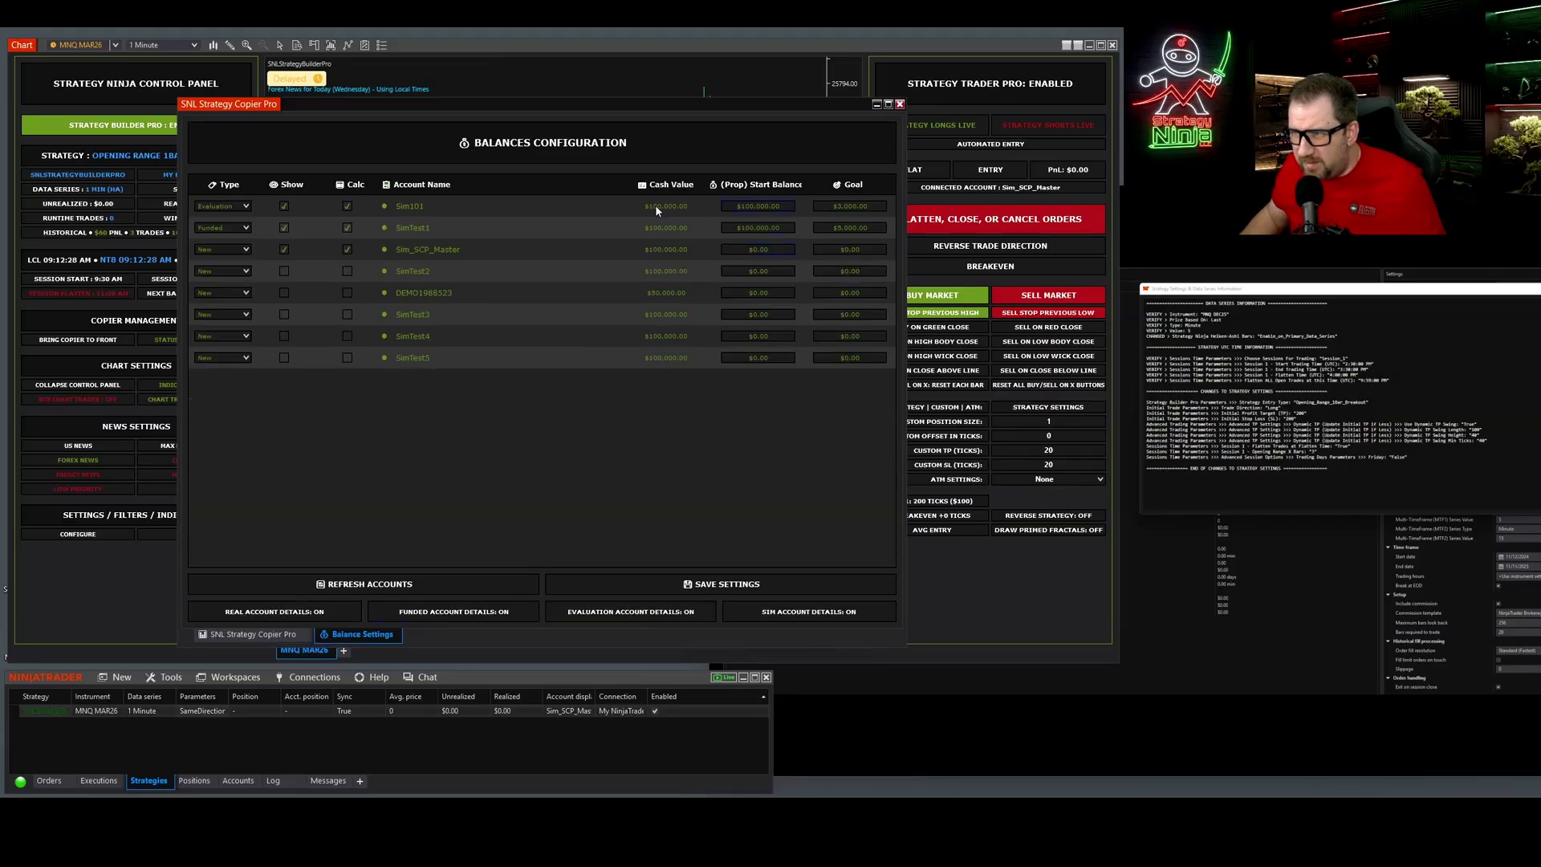
pyautogui.click(725, 205)
pyautogui.write('50000')
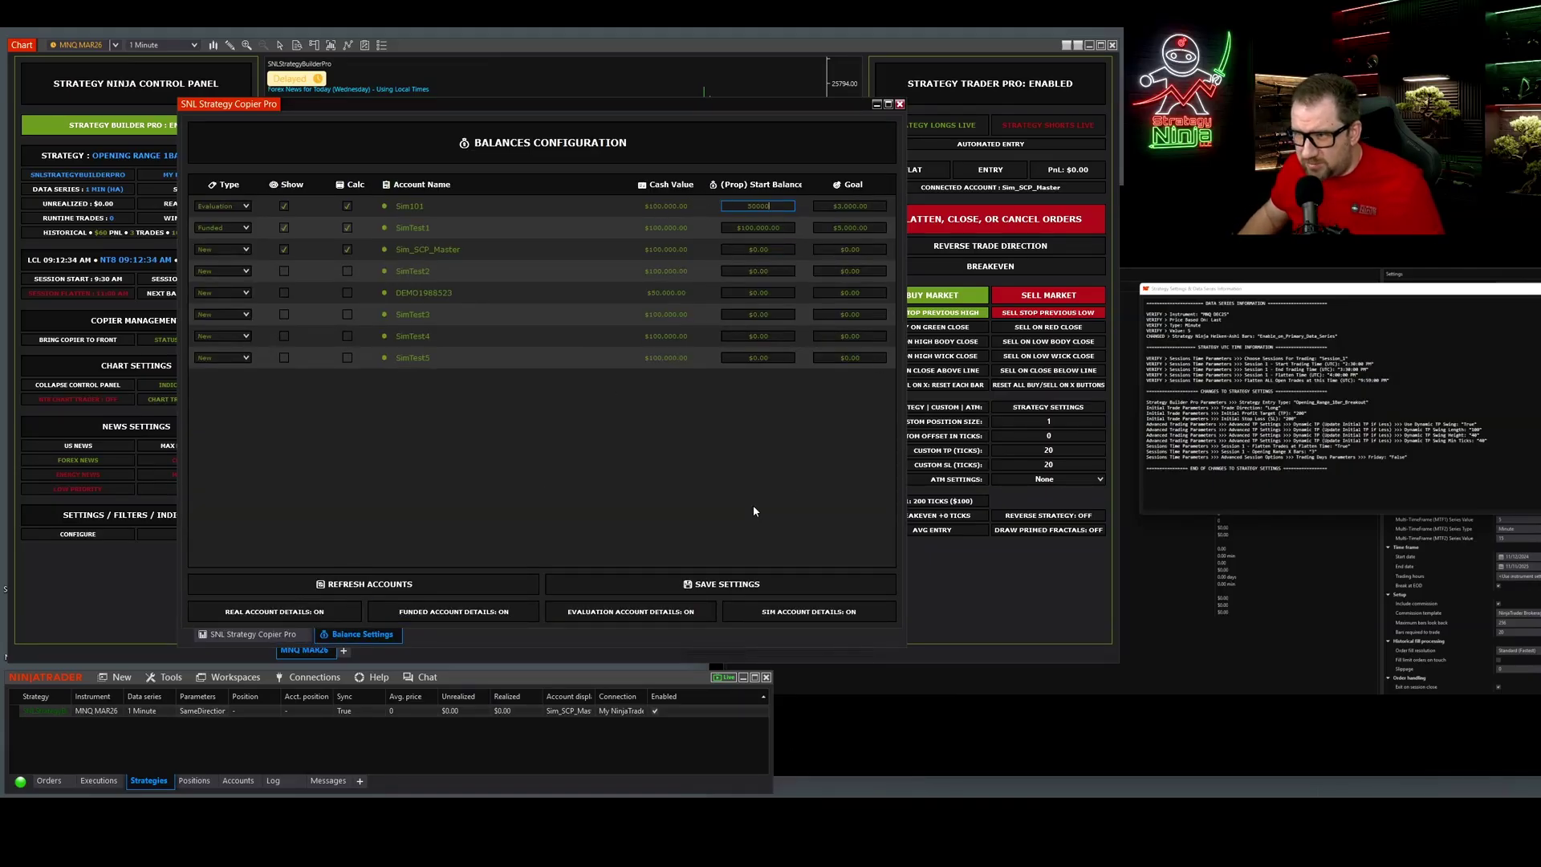
pyautogui.press('Return')
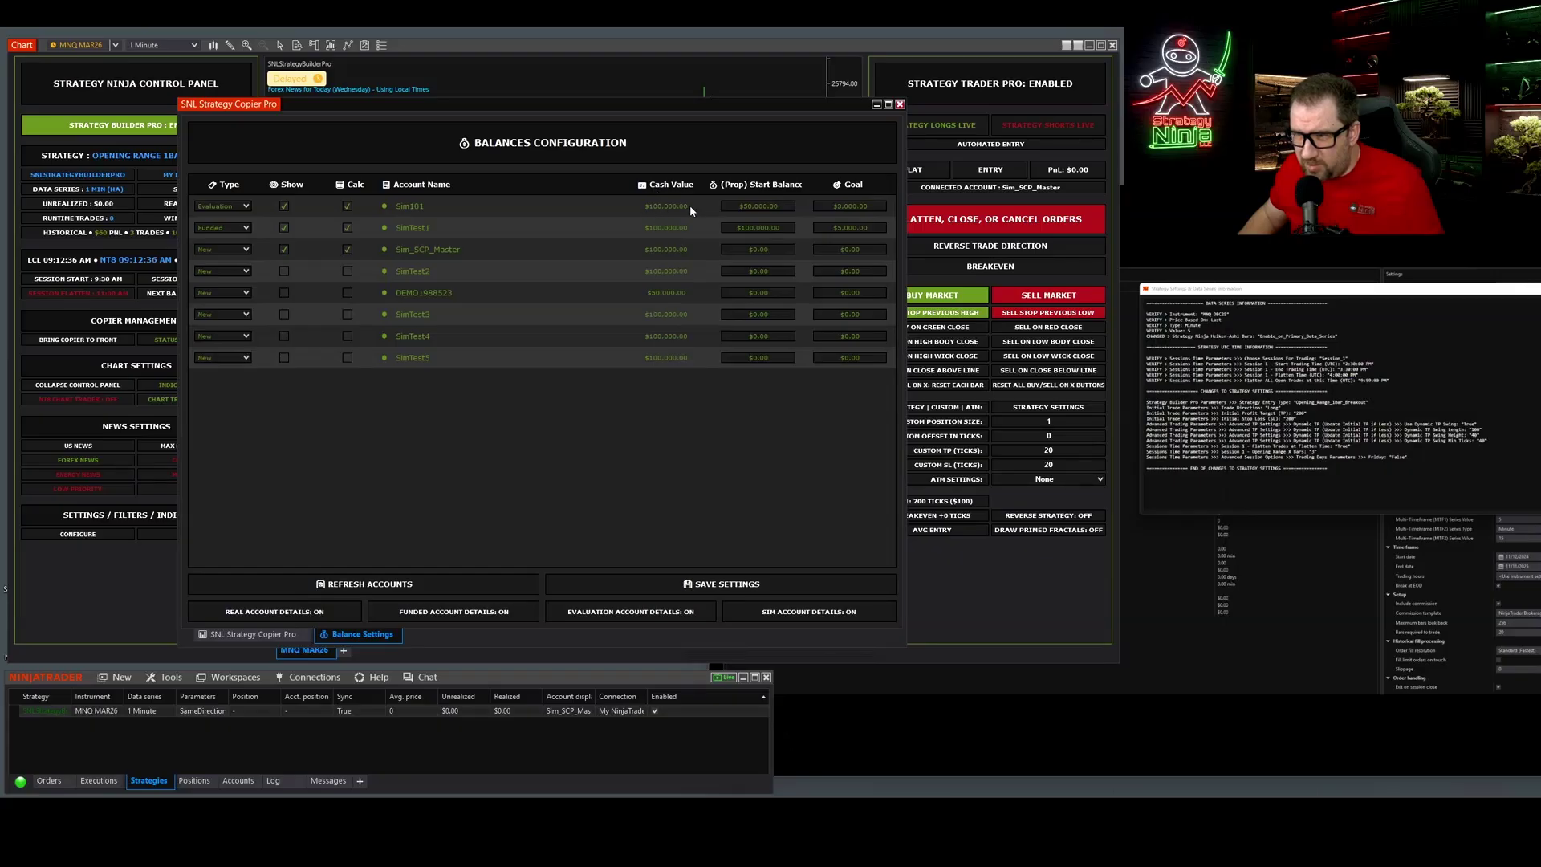
pyautogui.click(214, 637)
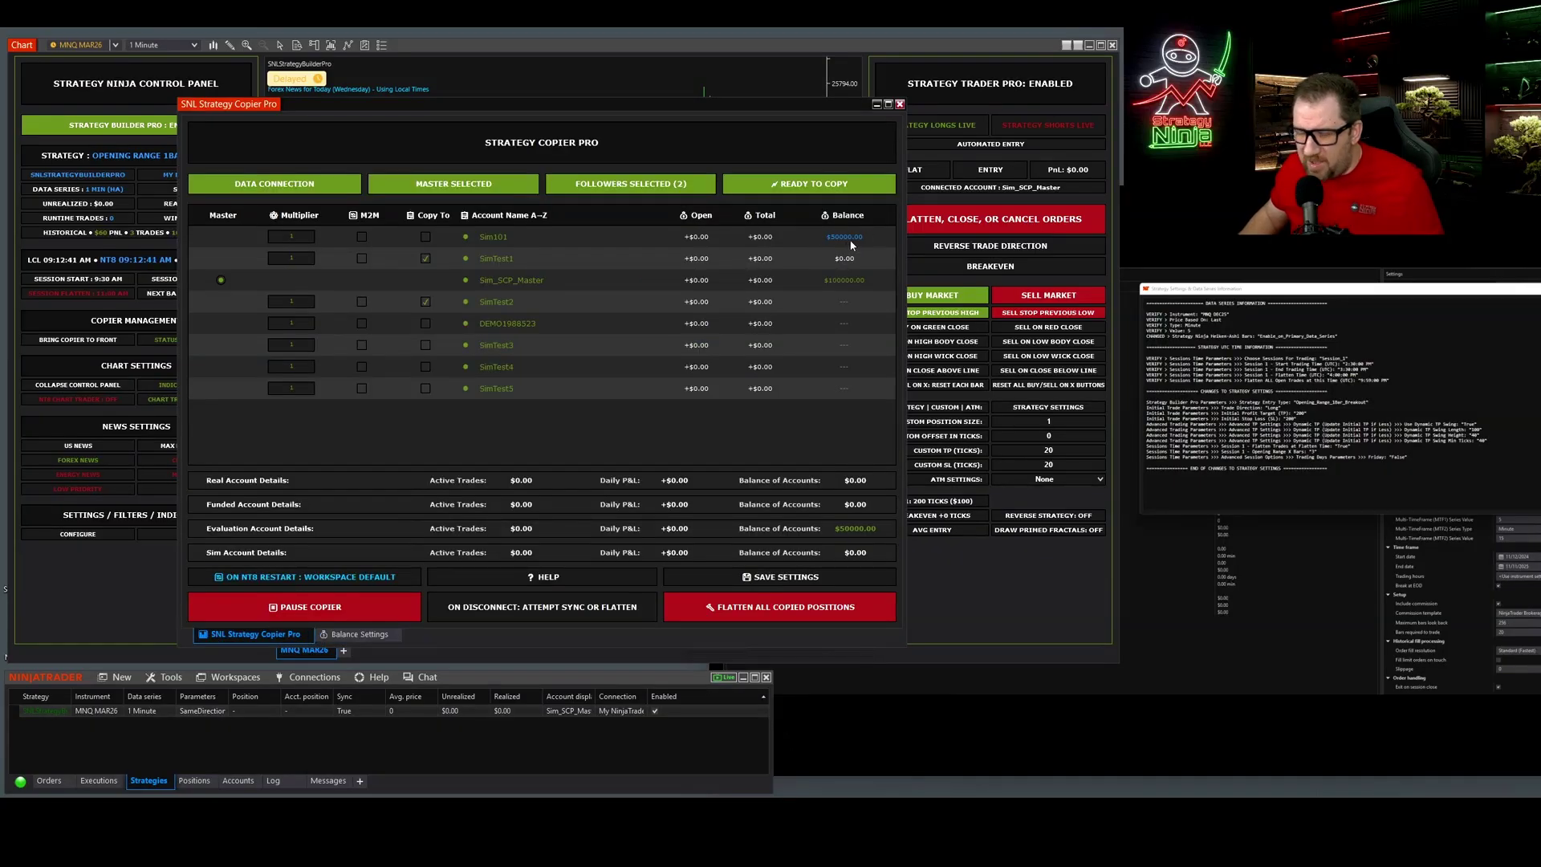
pyautogui.moveTo(852, 245)
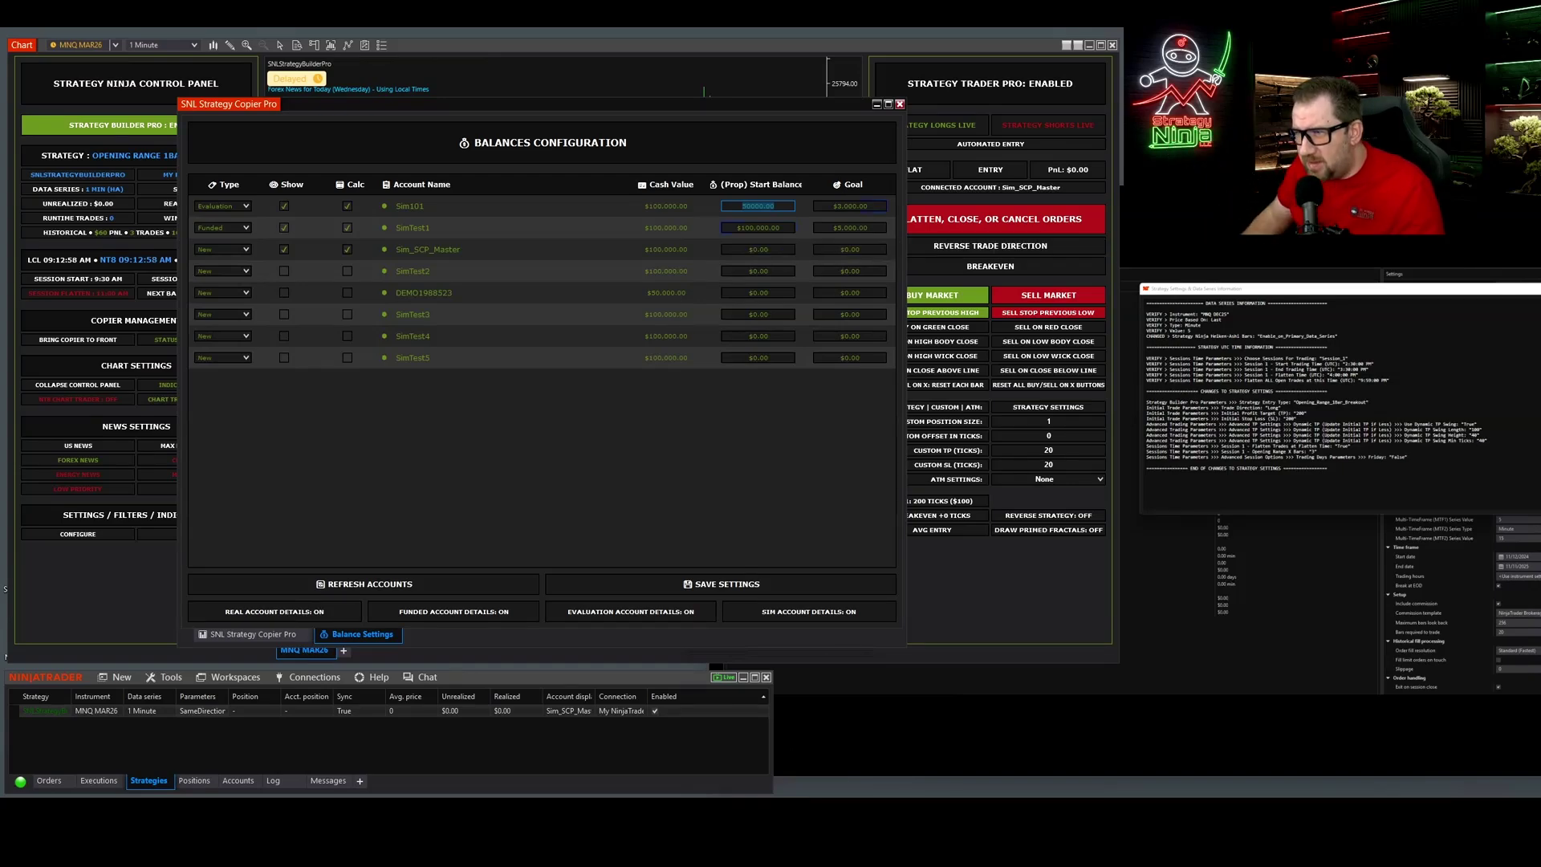
pyautogui.click(779, 206)
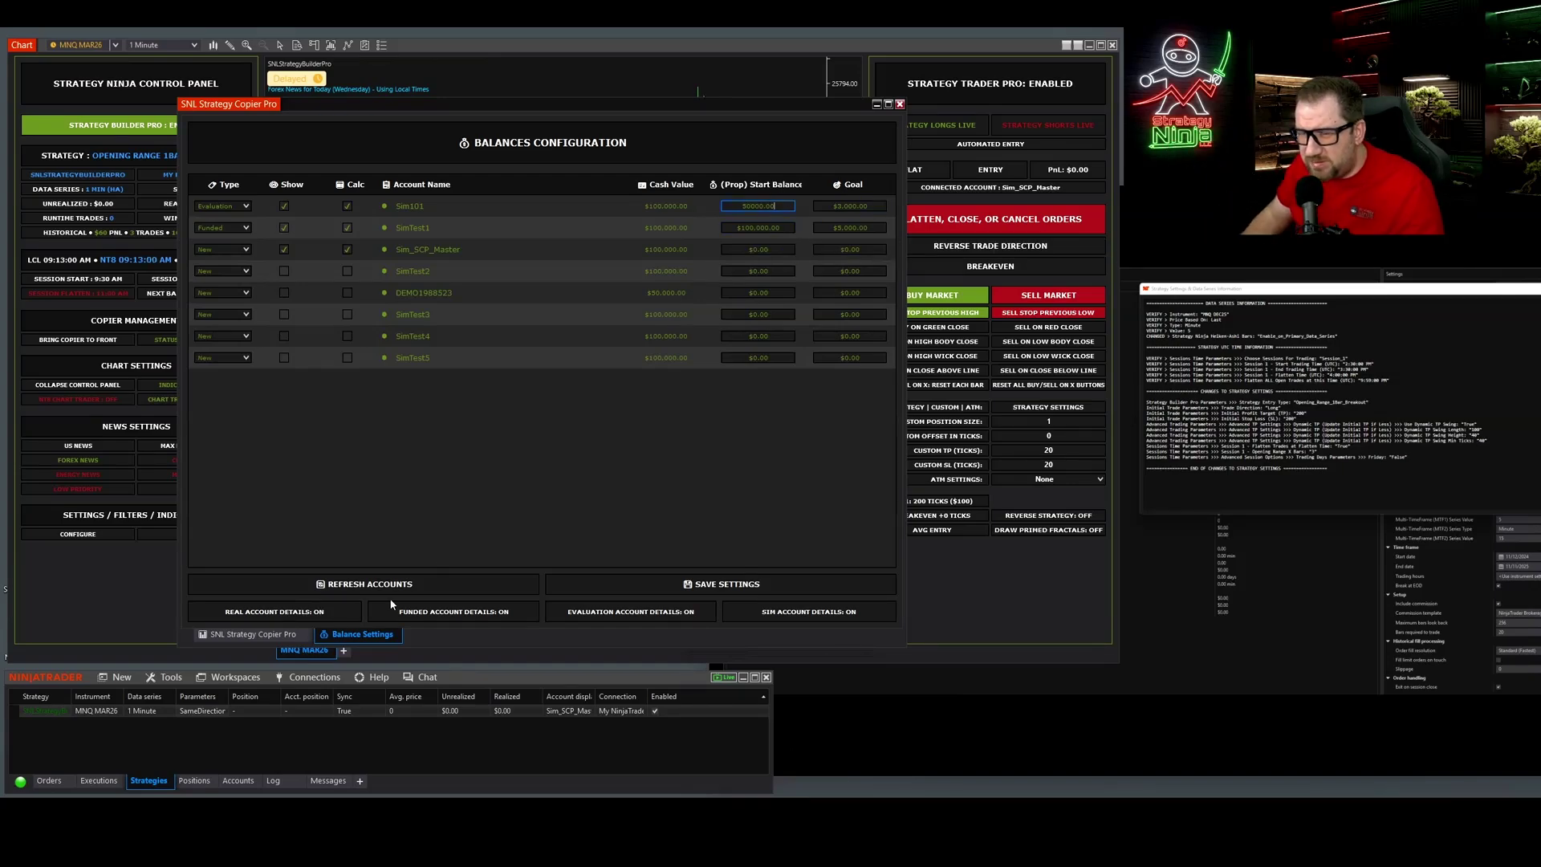
pyautogui.click(280, 634)
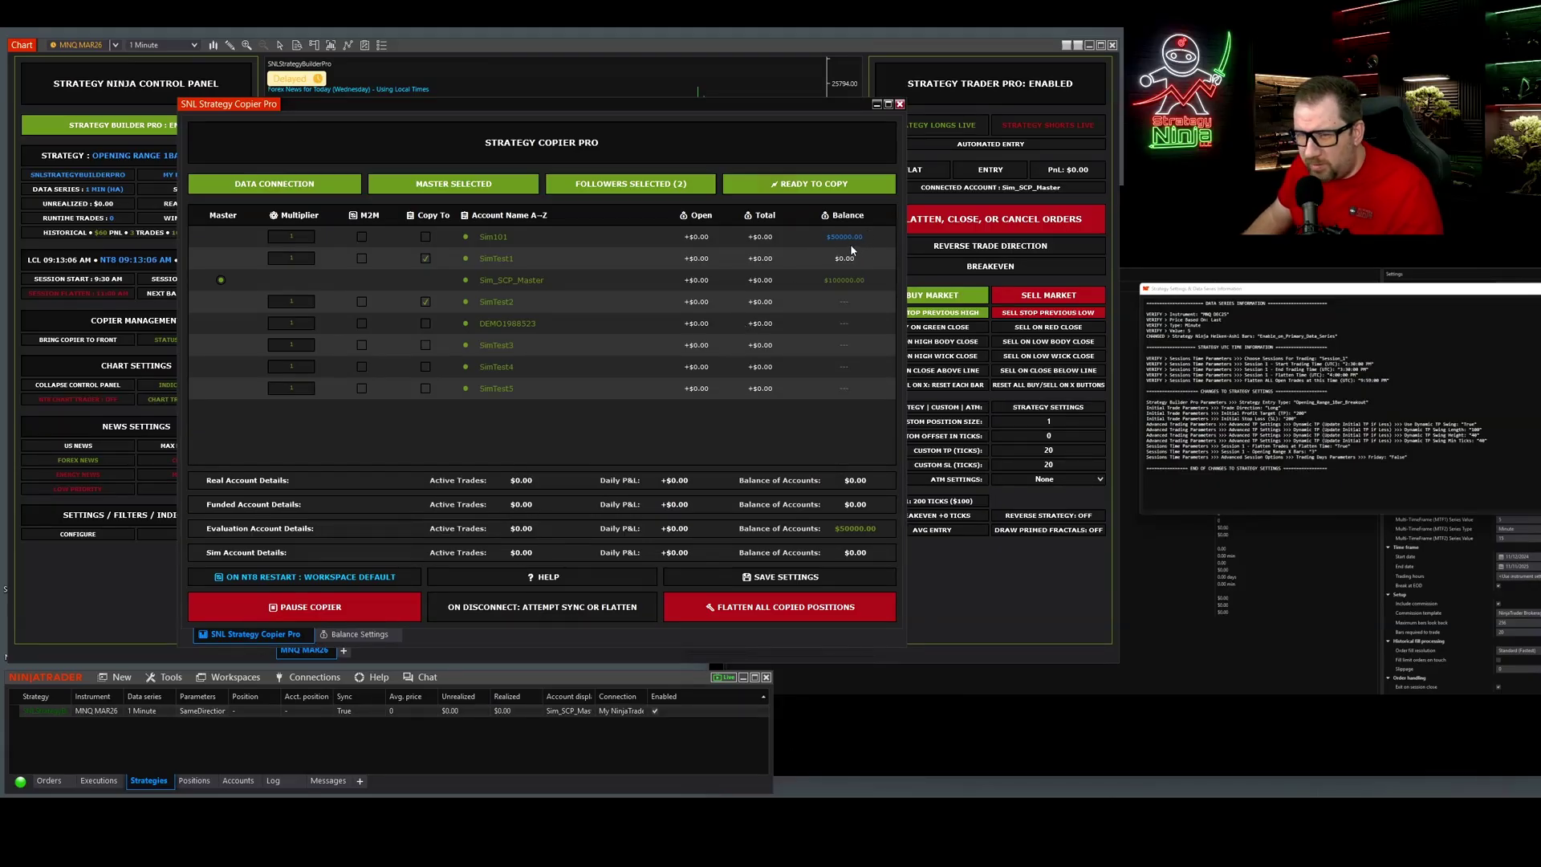
pyautogui.click(357, 634)
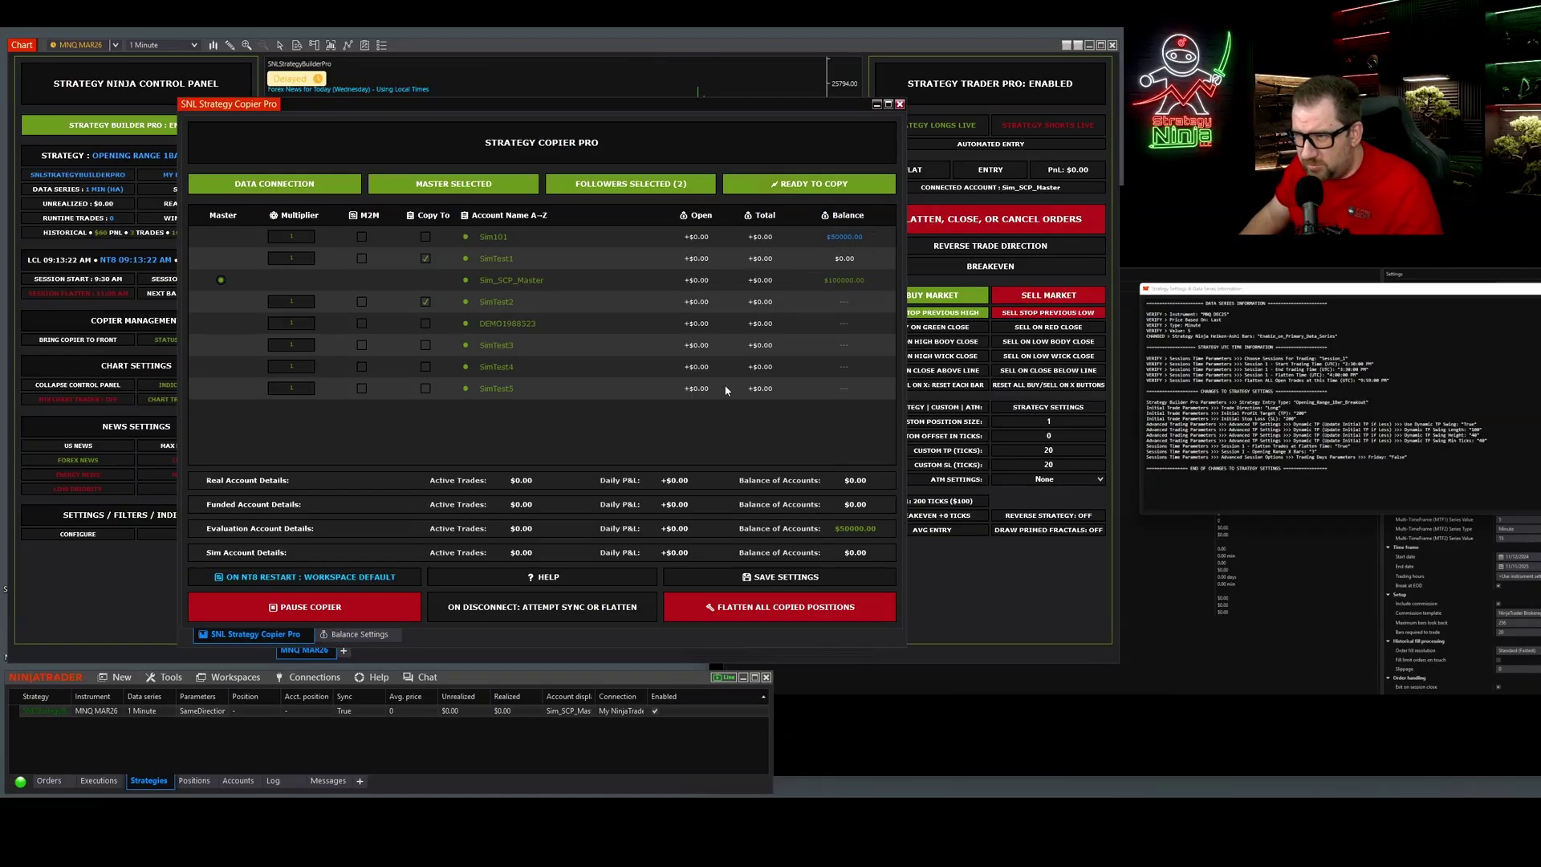
# - Set the prop start balance of SimTest1 to $97,500 and check its balance in the main copier view
pyautogui.click(360, 634)
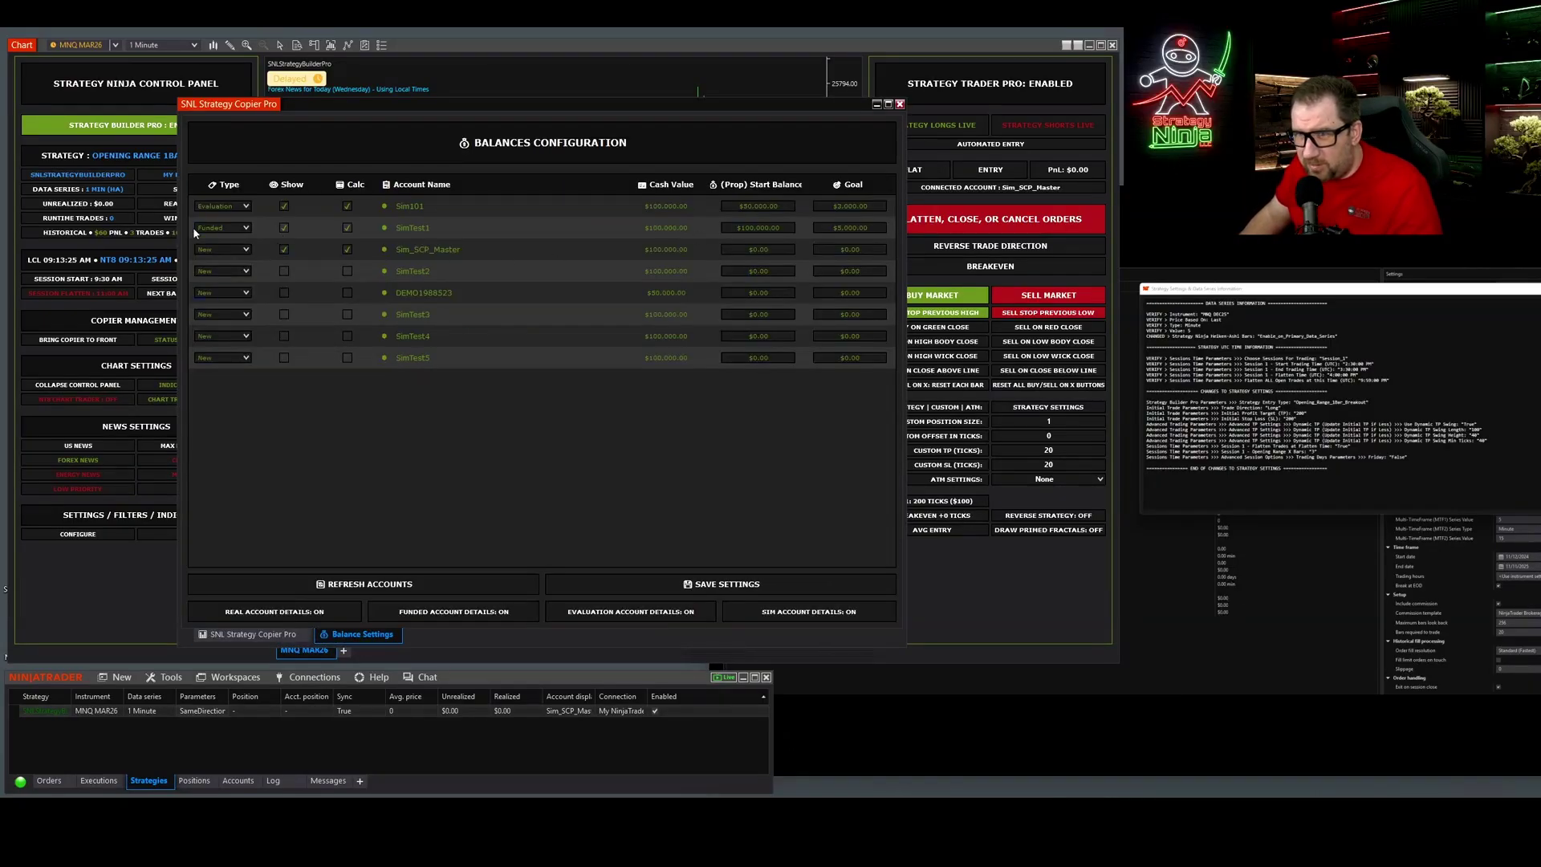
pyautogui.click(730, 228)
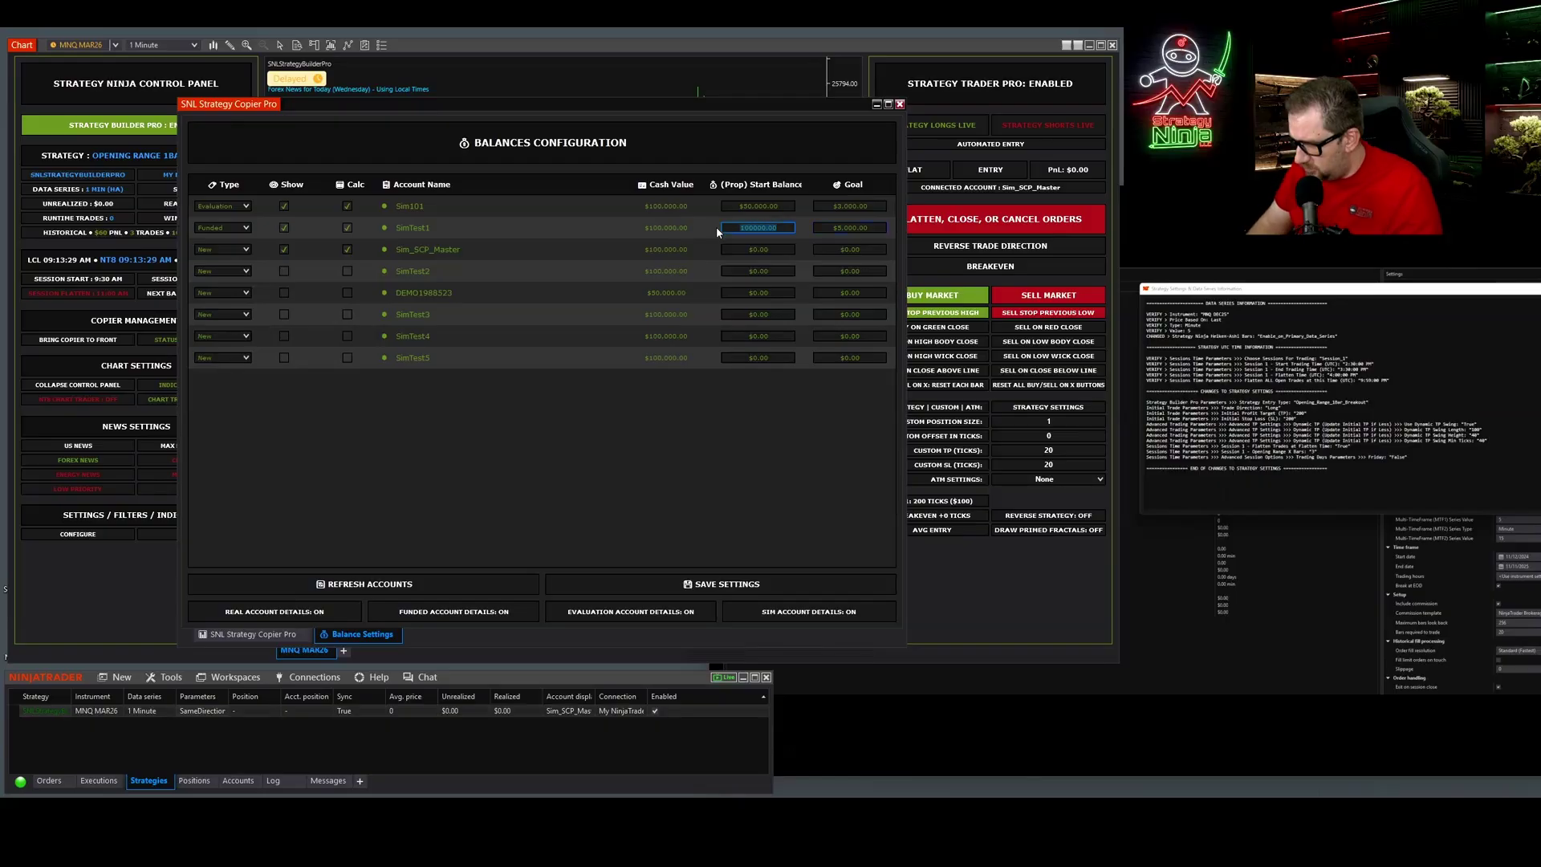
pyautogui.write('55000')
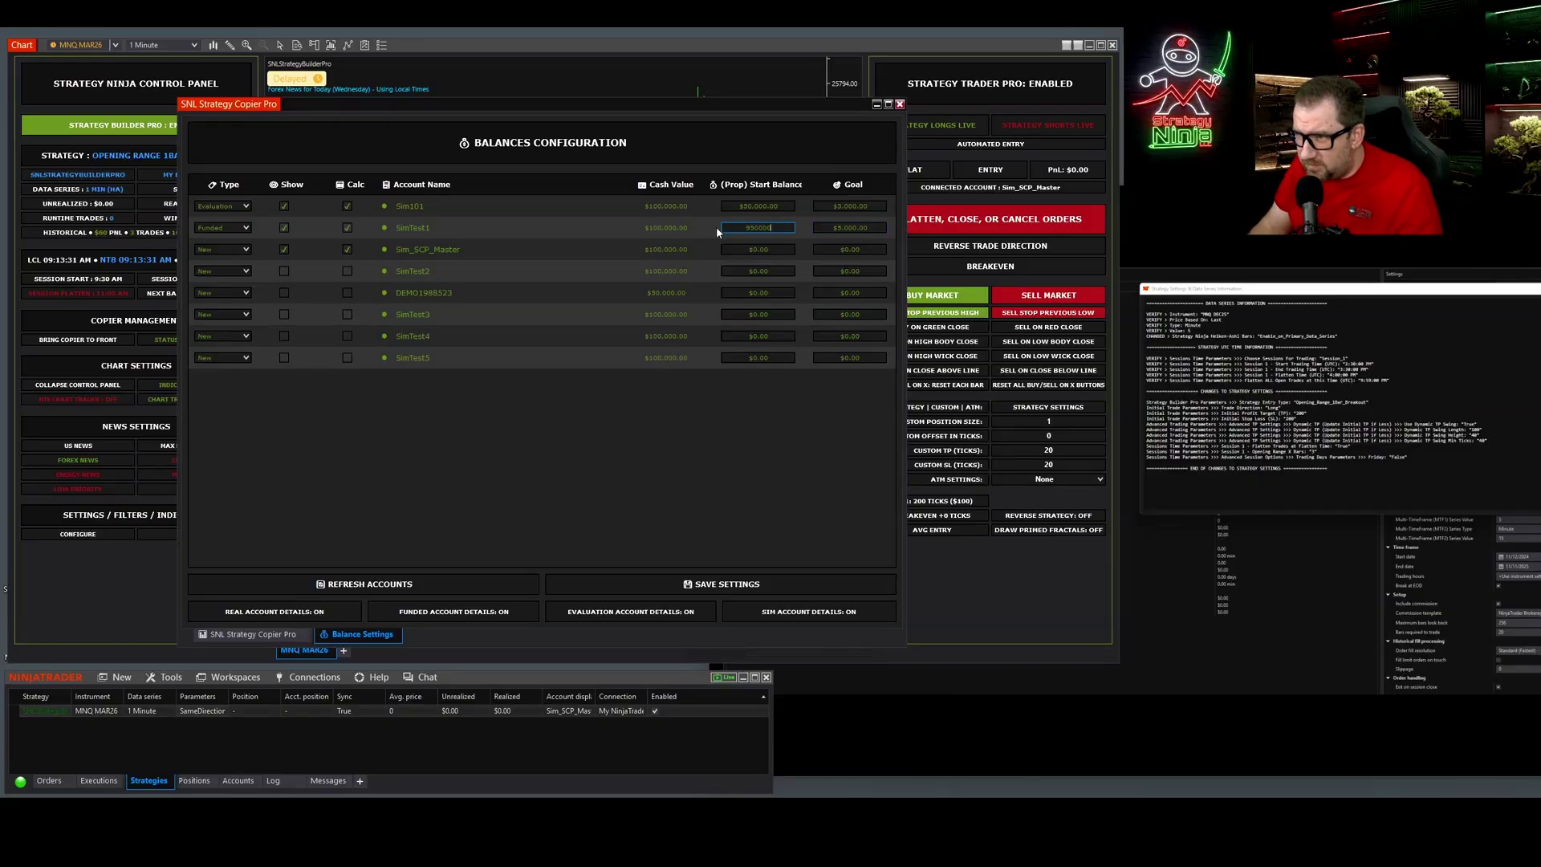
pyautogui.click(753, 228)
pyautogui.press('BackSpace')
pyautogui.write('7')
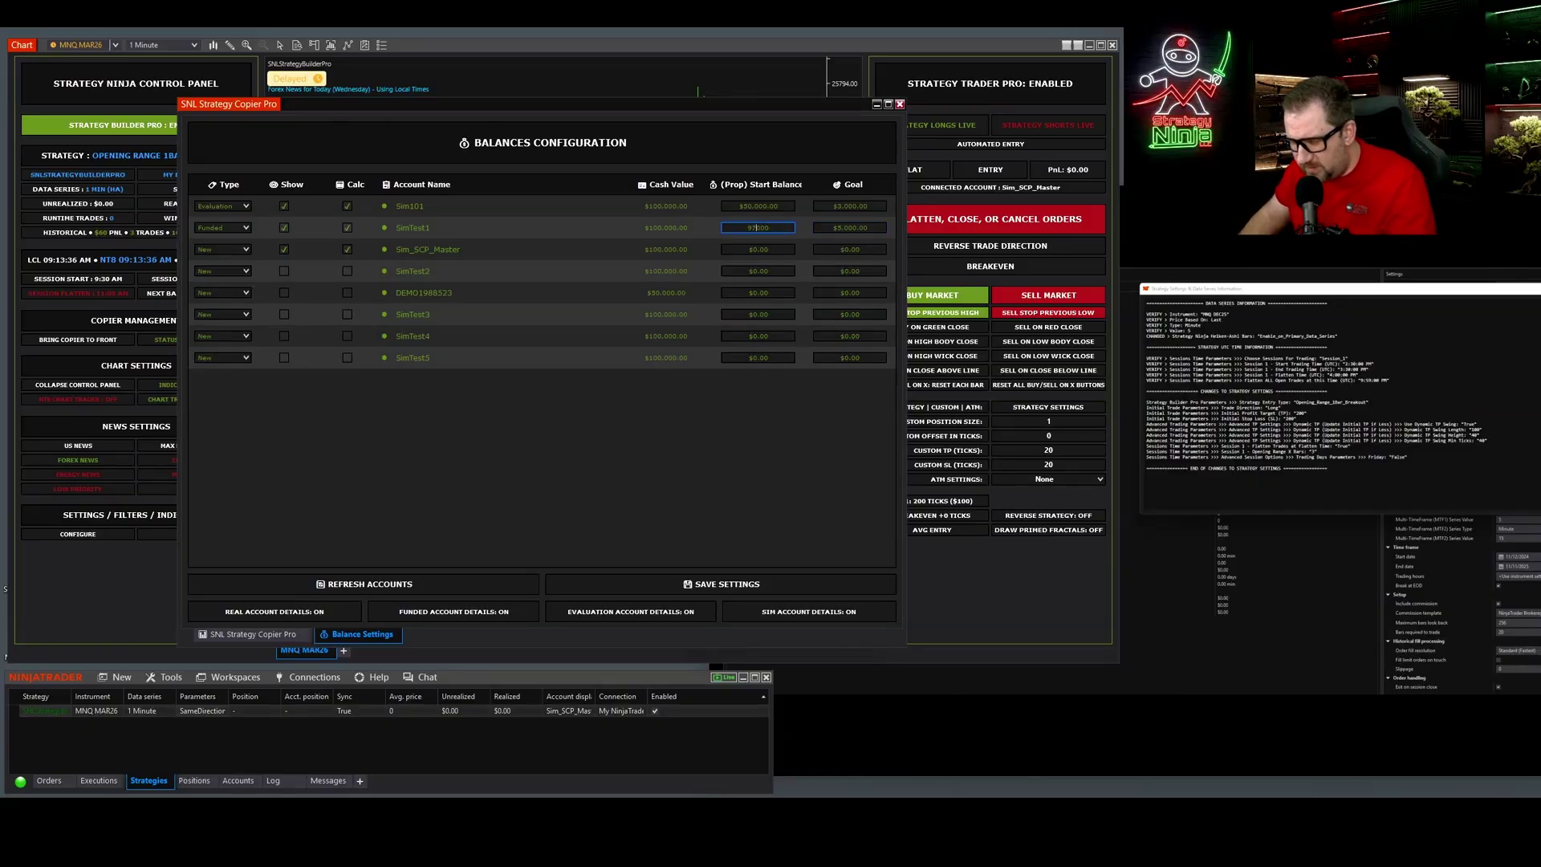
pyautogui.press('Tab')
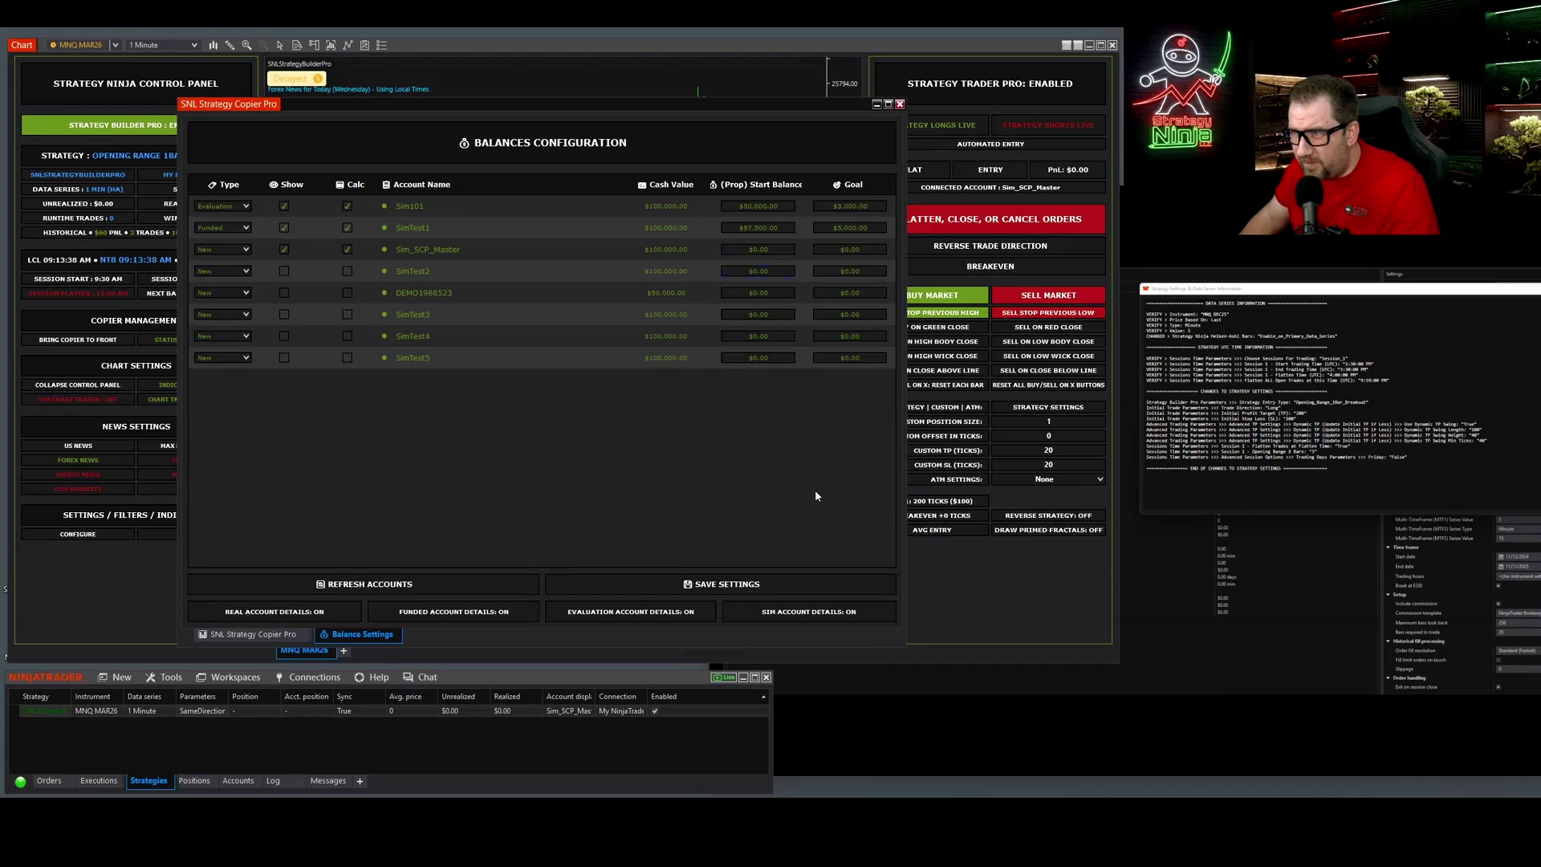
pyautogui.click(249, 634)
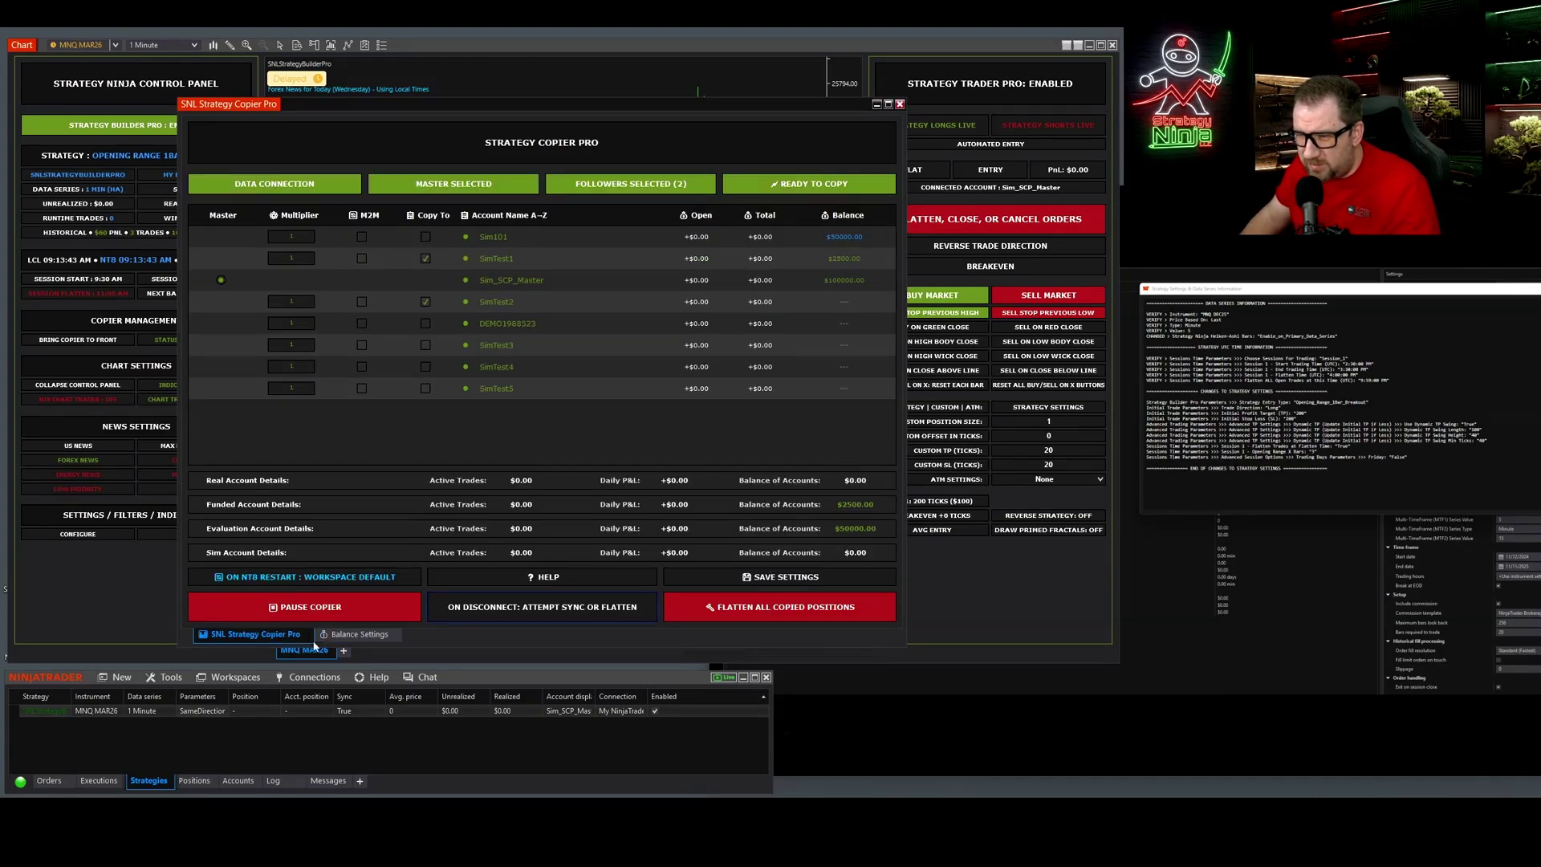
# - Compare the configured account types and start balances with the funded and evaluation totals in the main copier view
pyautogui.click(355, 636)
pyautogui.click(249, 634)
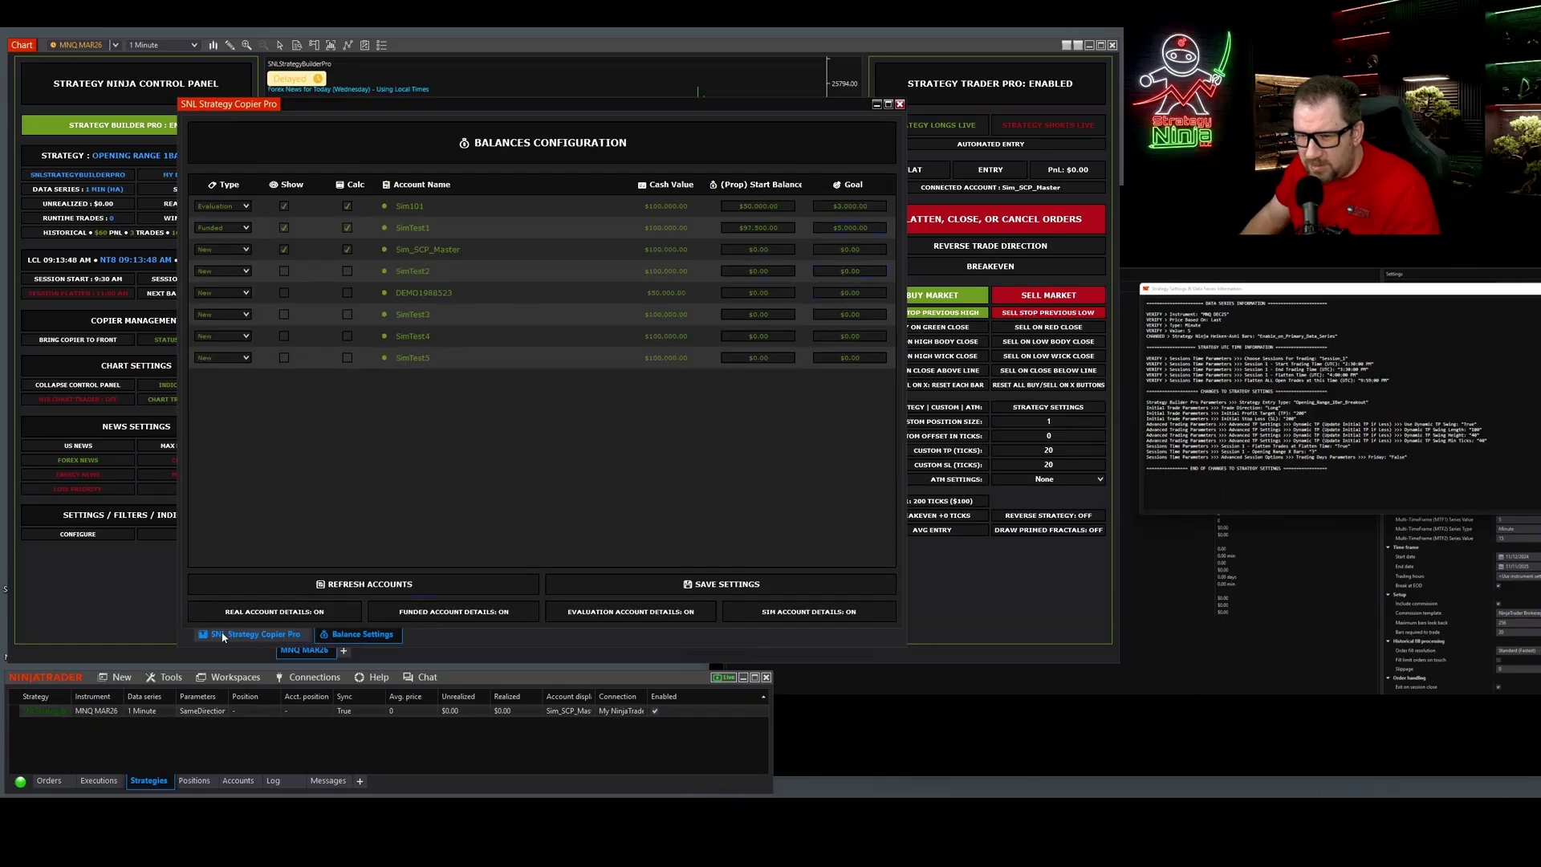
pyautogui.click(368, 635)
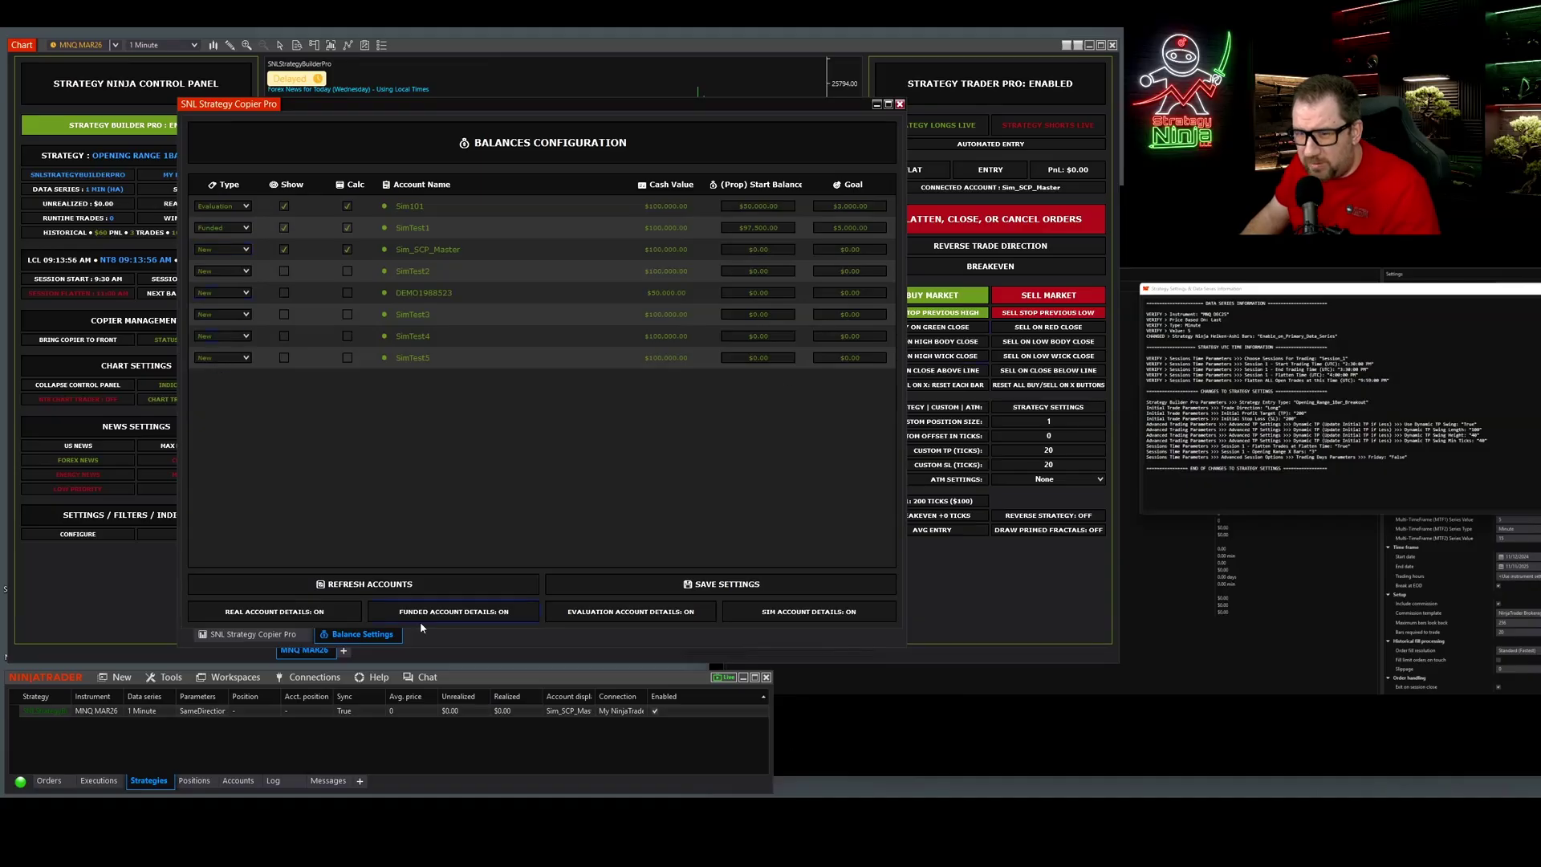
pyautogui.click(263, 634)
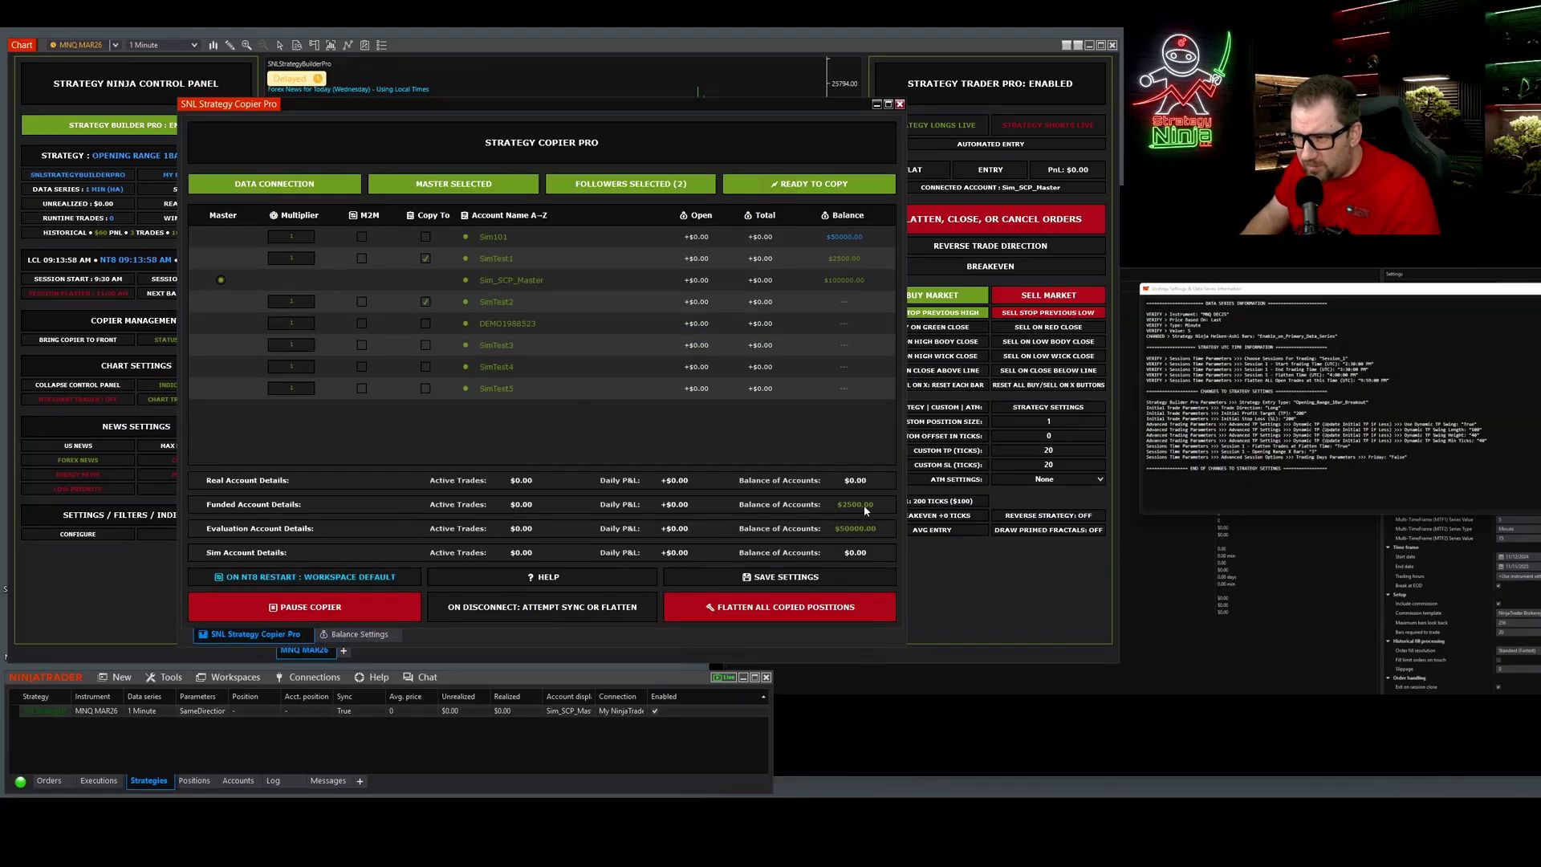
# - Turn off the real and sim account details, and check the summary rows in the main copier view
pyautogui.click(360, 634)
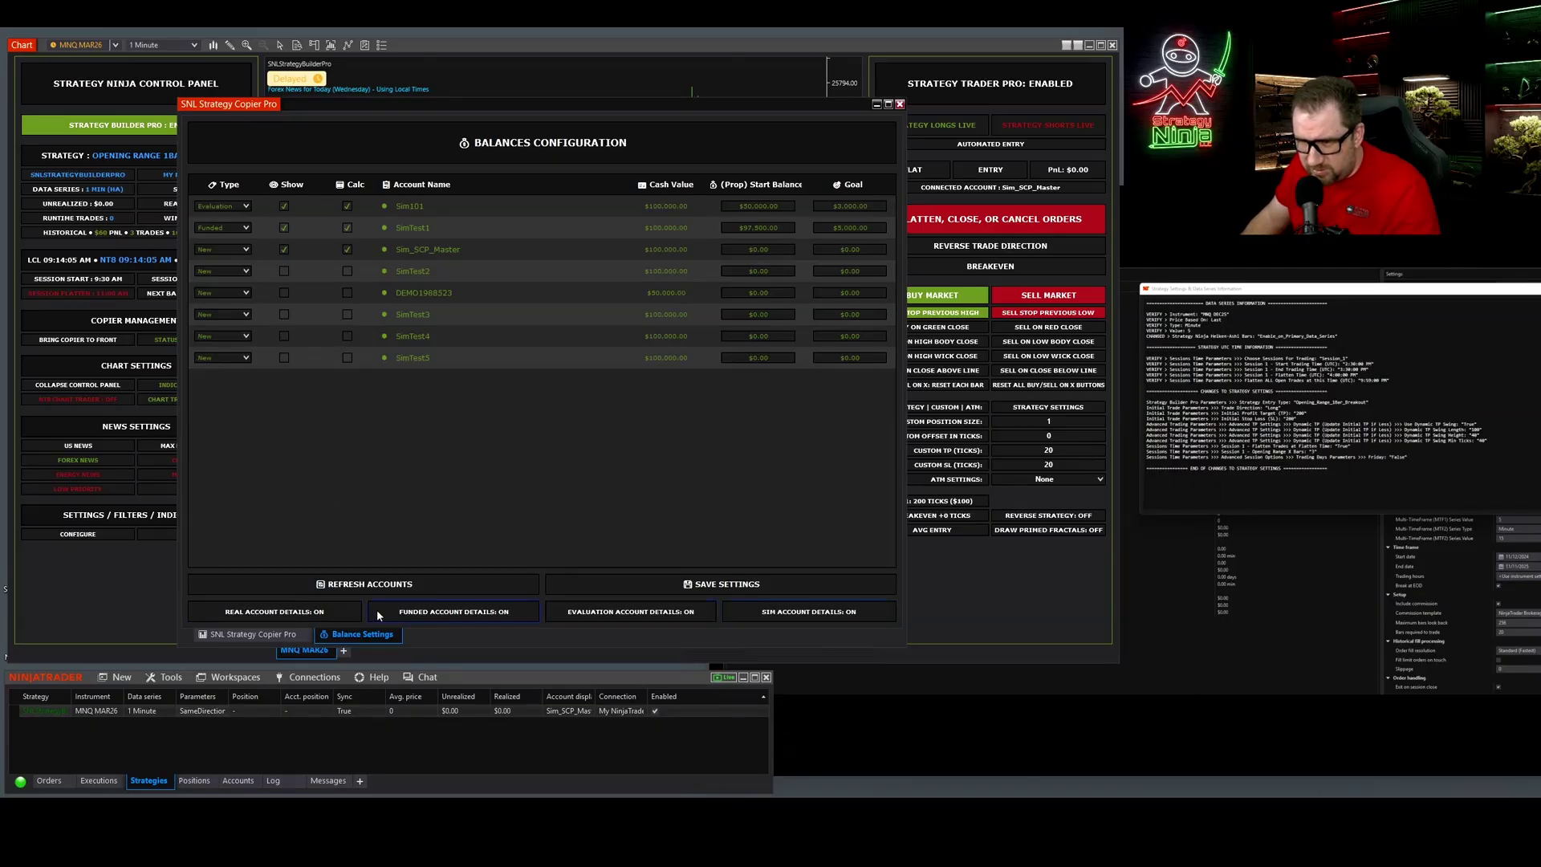
pyautogui.click(228, 613)
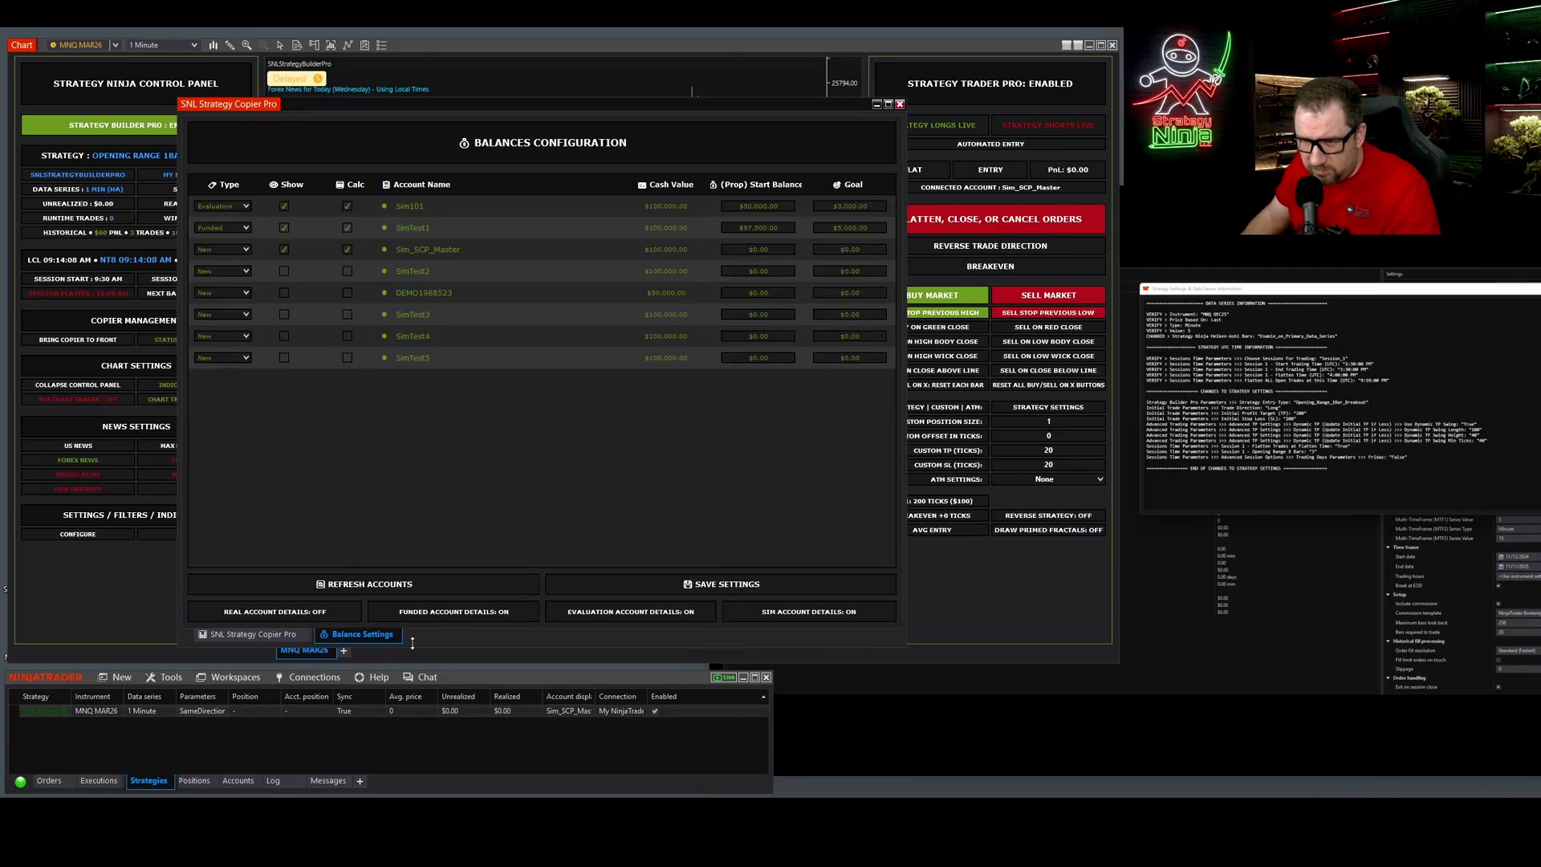
pyautogui.click(839, 614)
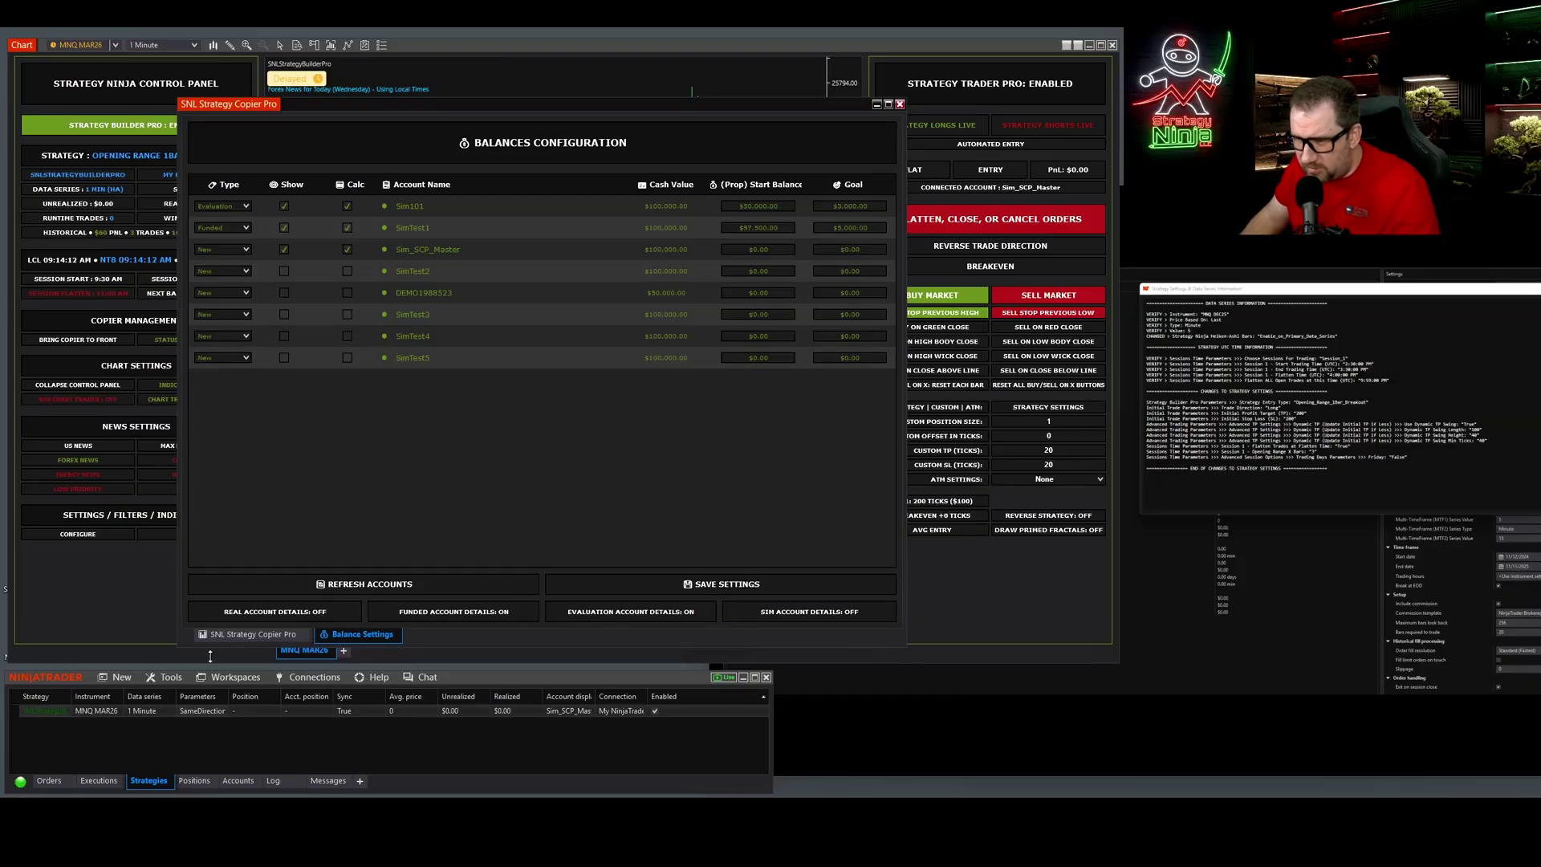
pyautogui.click(245, 635)
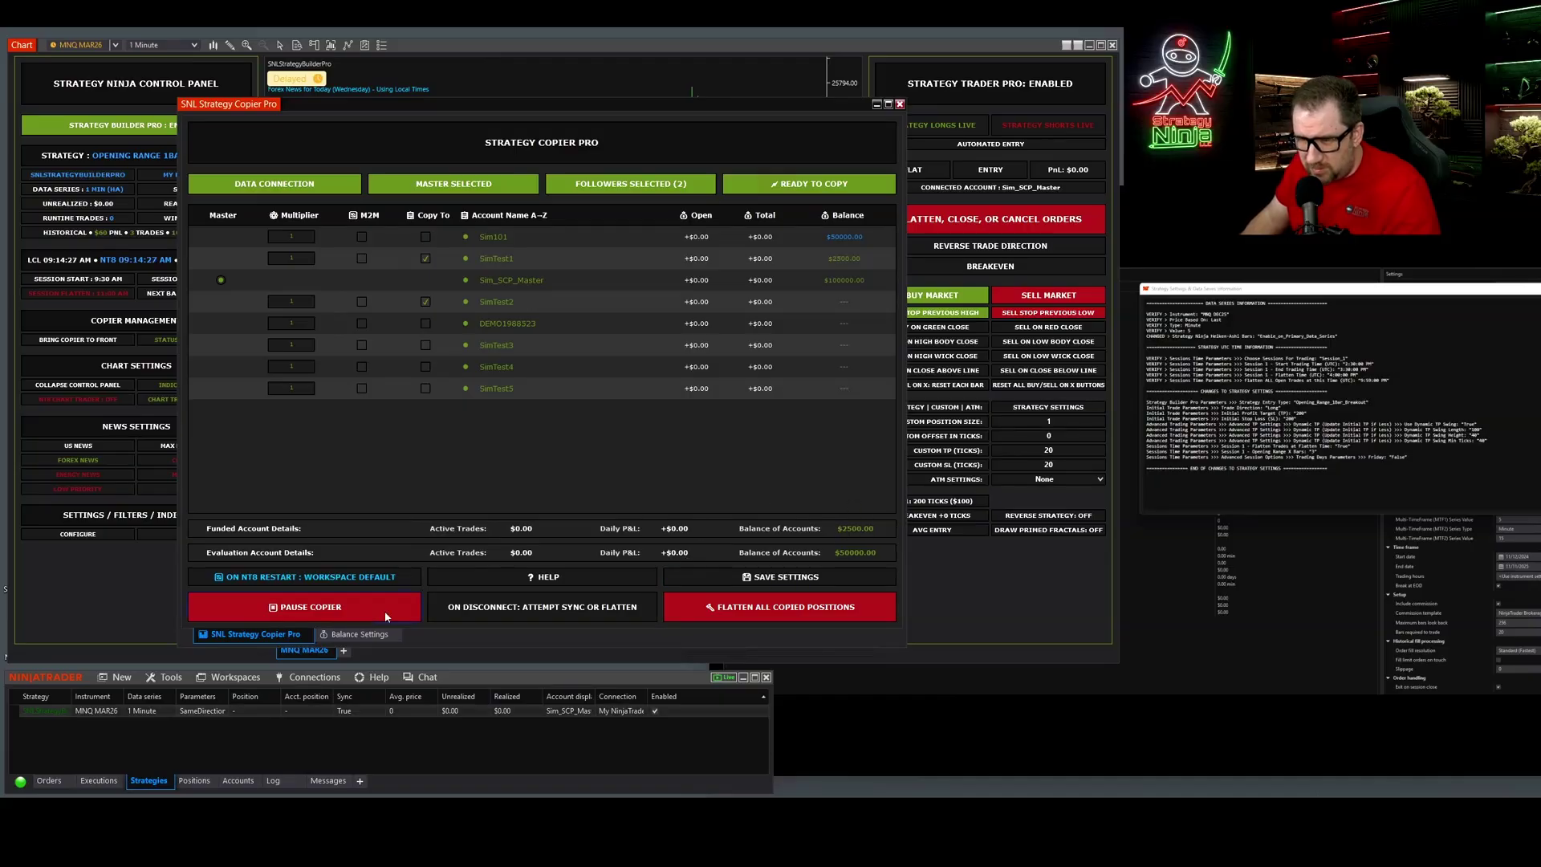
# - Set the prop start balances of Sim101, SimTest1 and Sim_SCP_Master to $100,000 and check their balances in the main copier view
pyautogui.click(338, 636)
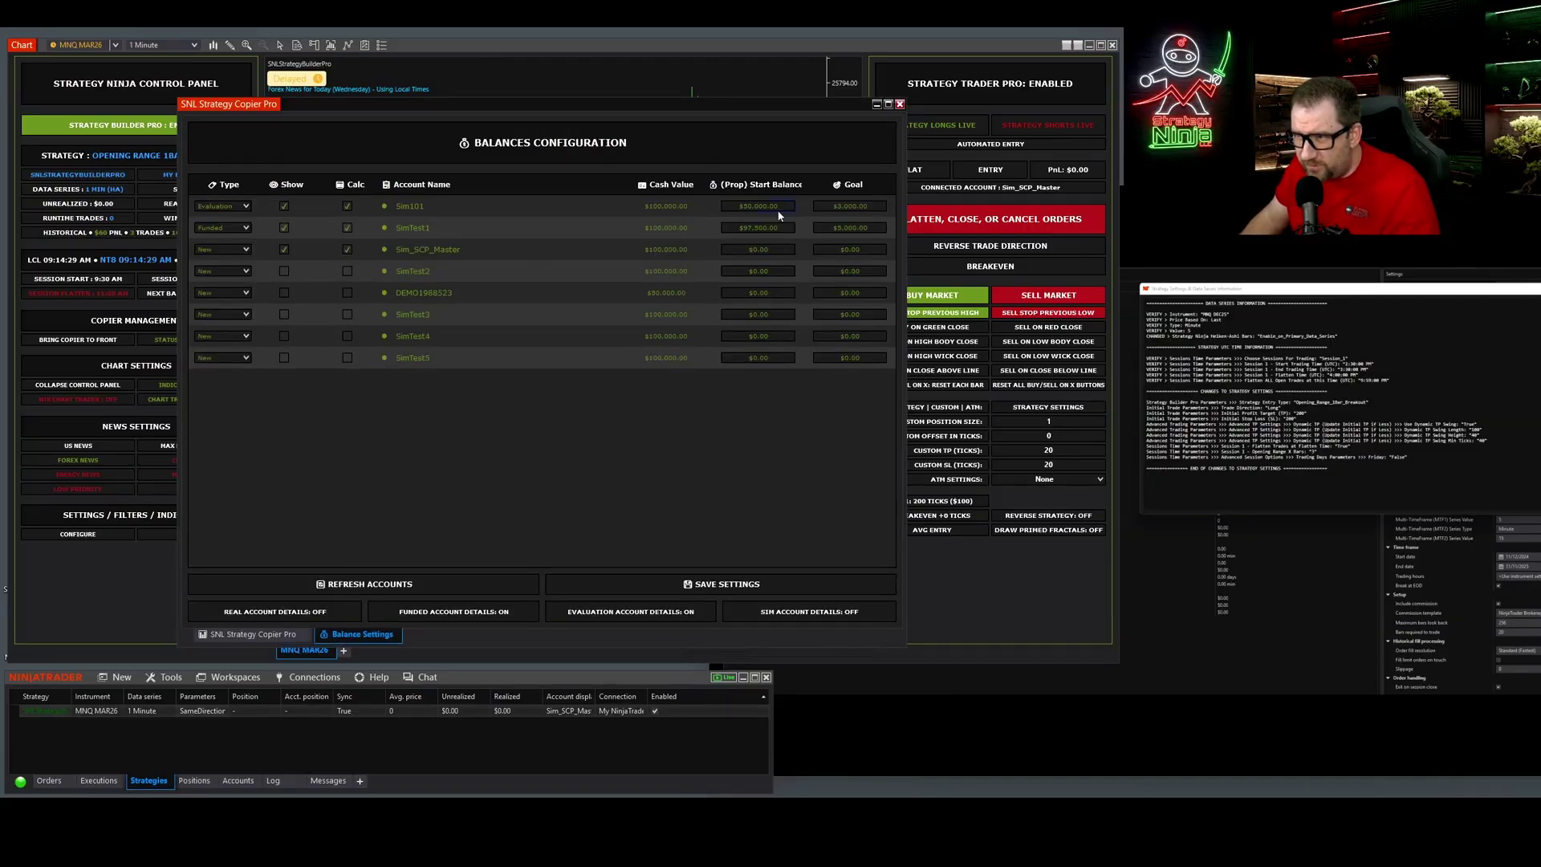
pyautogui.moveTo(778, 210); pyautogui.dragTo(692, 206)
pyautogui.write('10000')
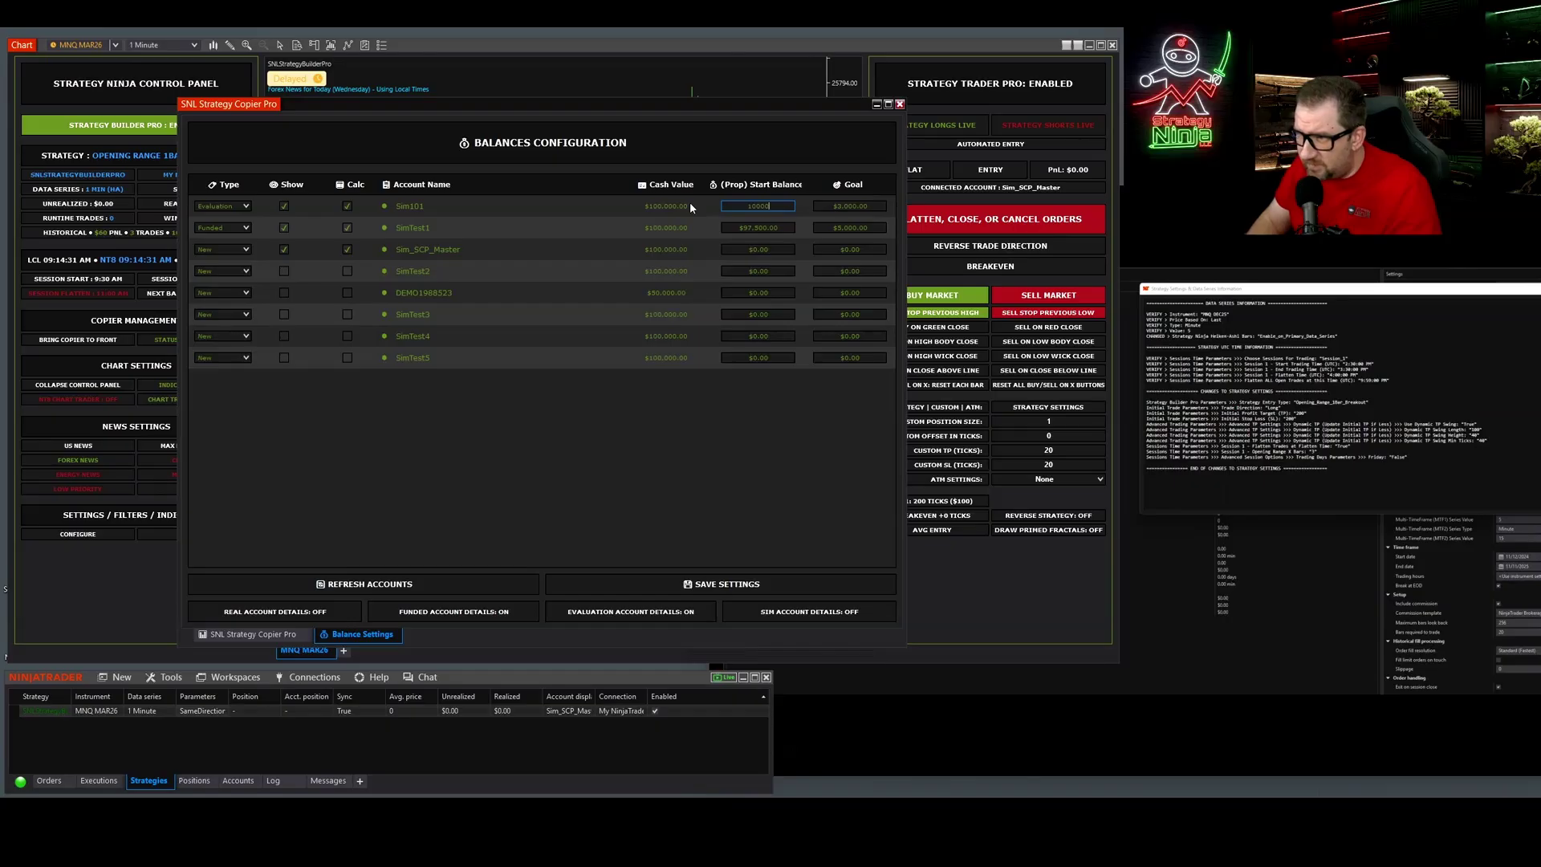
pyautogui.write('0')
pyautogui.click(788, 229)
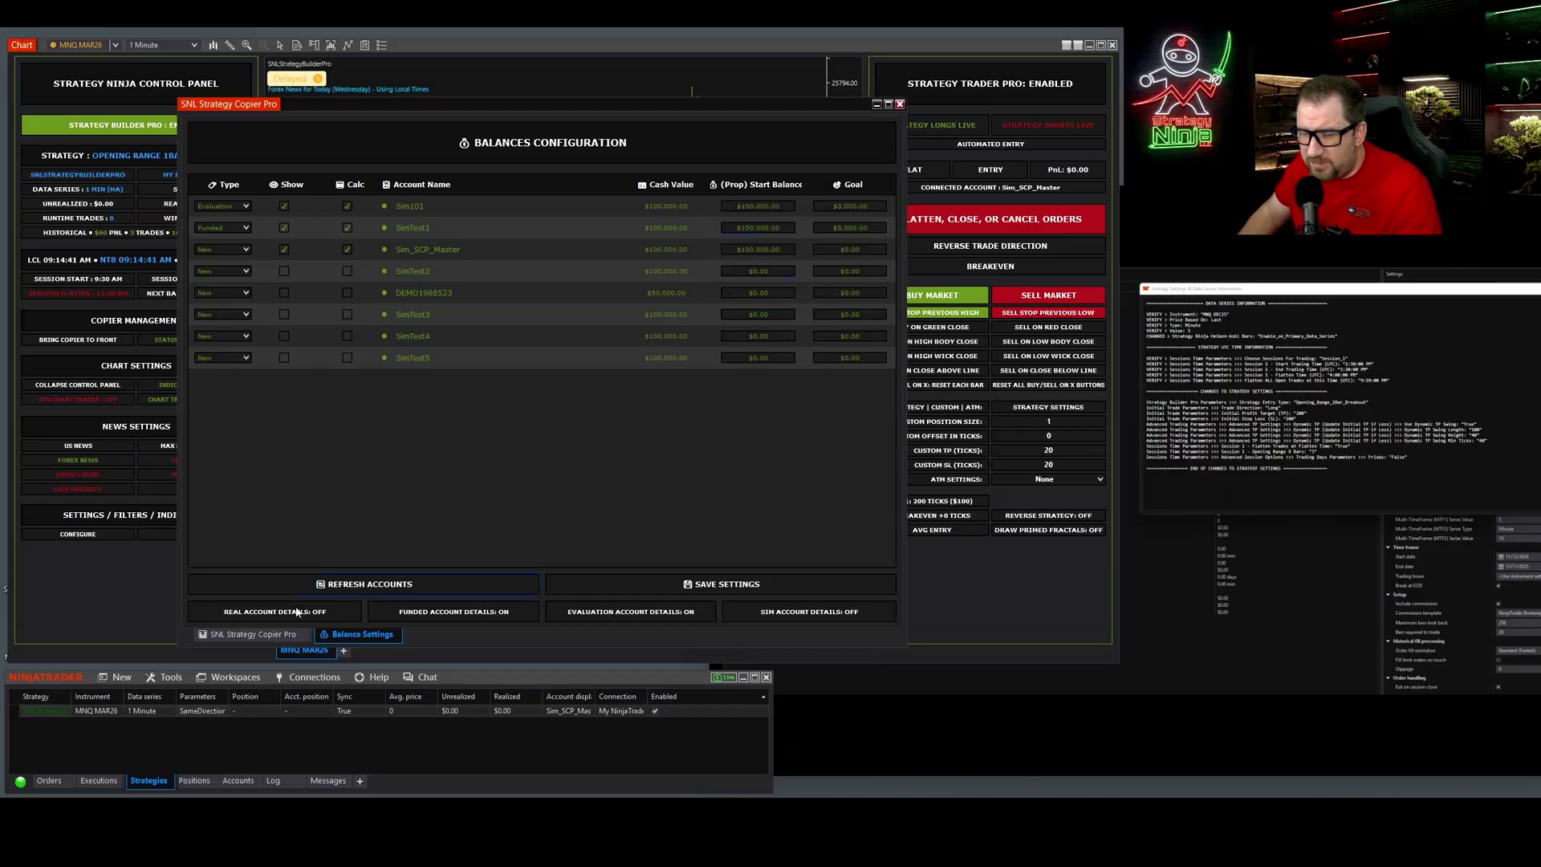
pyautogui.click(241, 634)
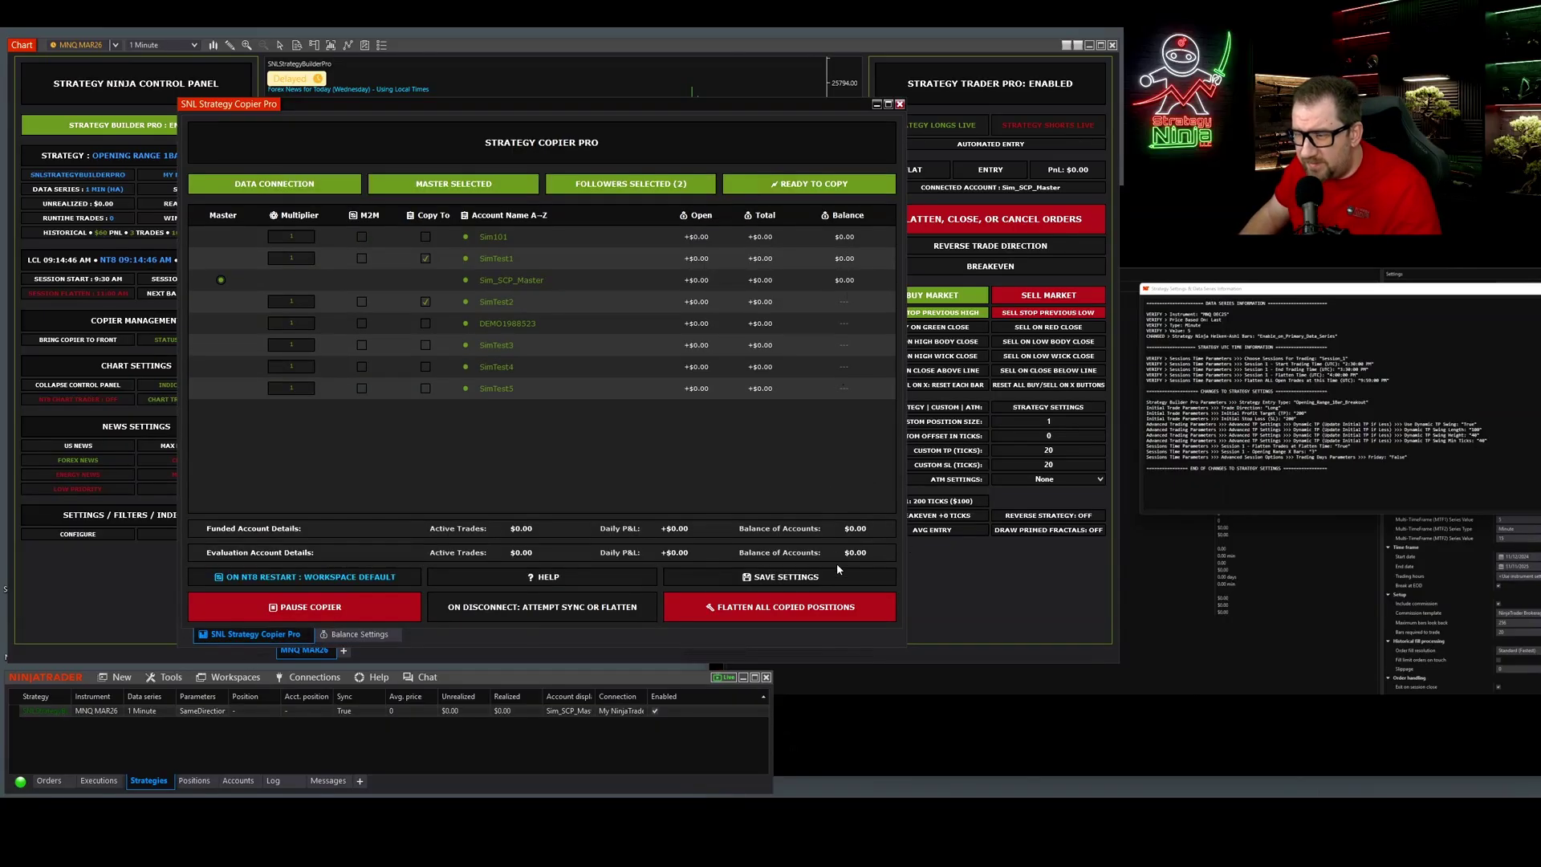
# - Review the cash values, start balances and goals in the balance settings against the main copier view
pyautogui.click(360, 634)
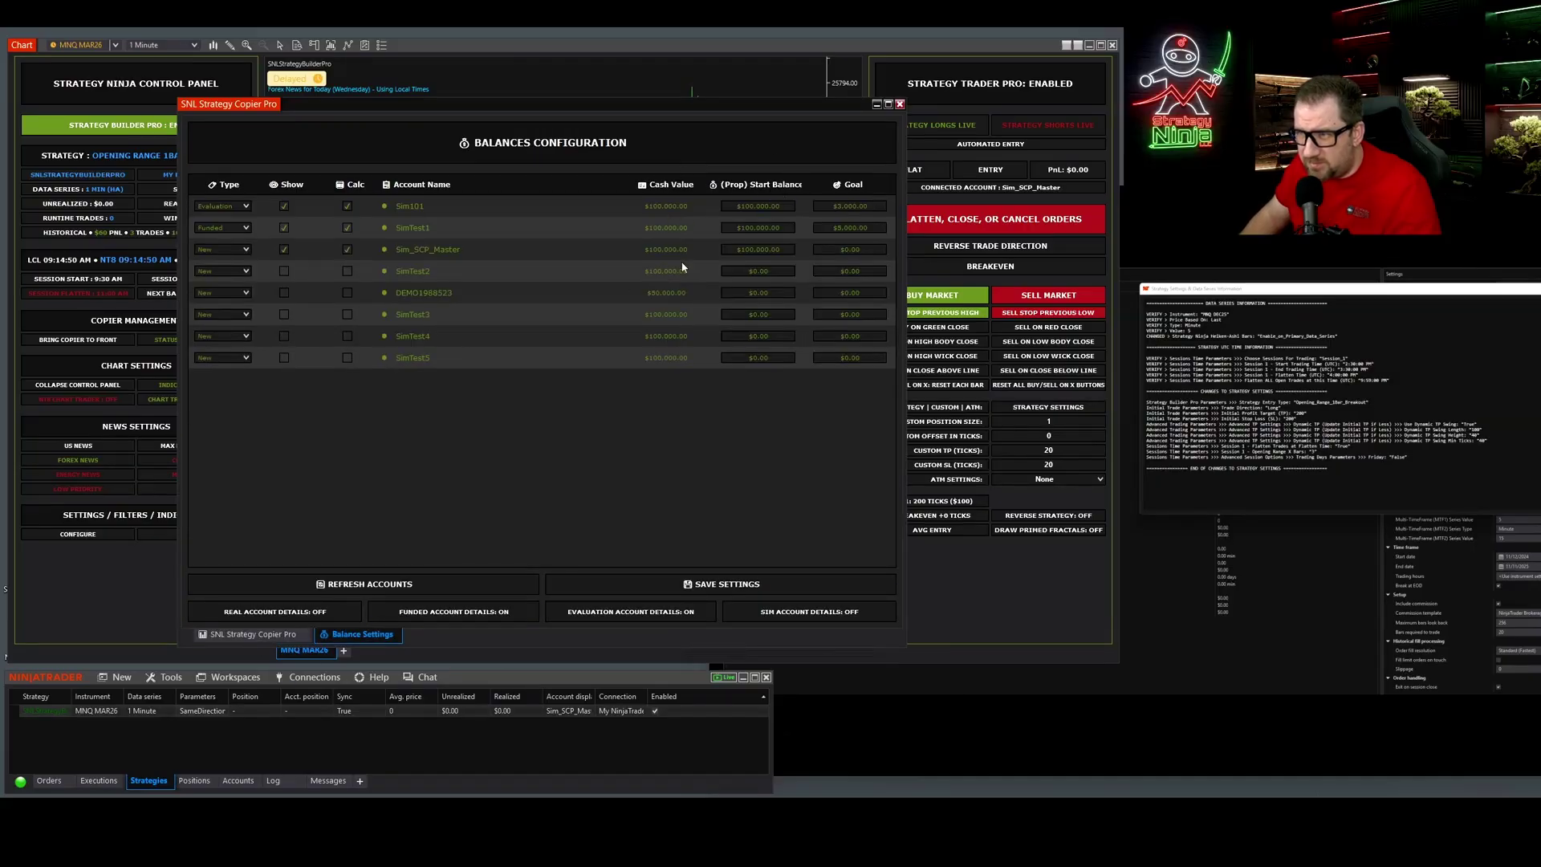
pyautogui.click(235, 636)
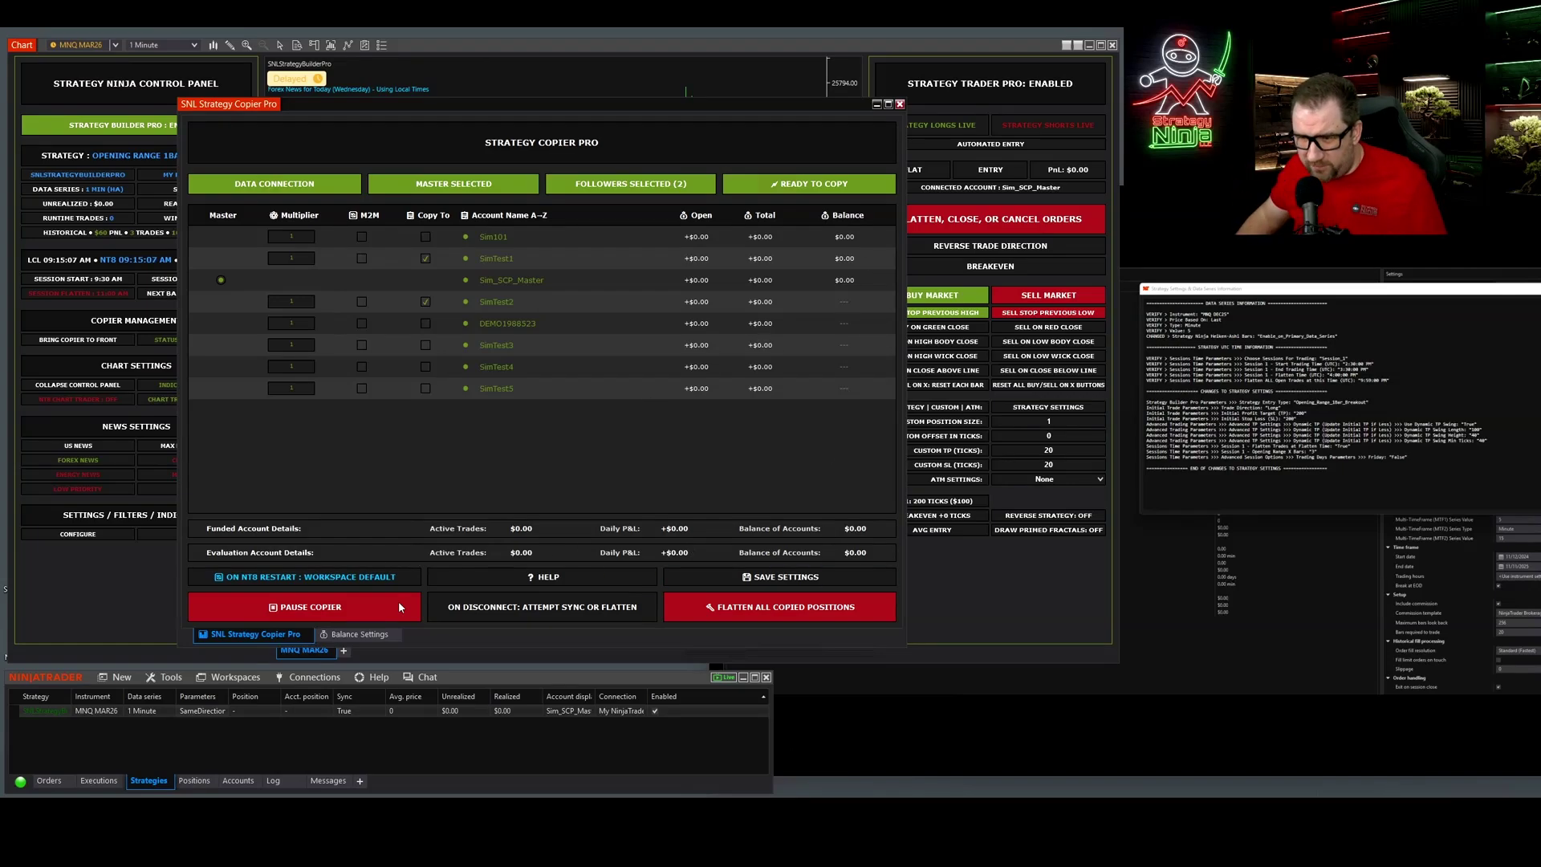
pyautogui.click(363, 634)
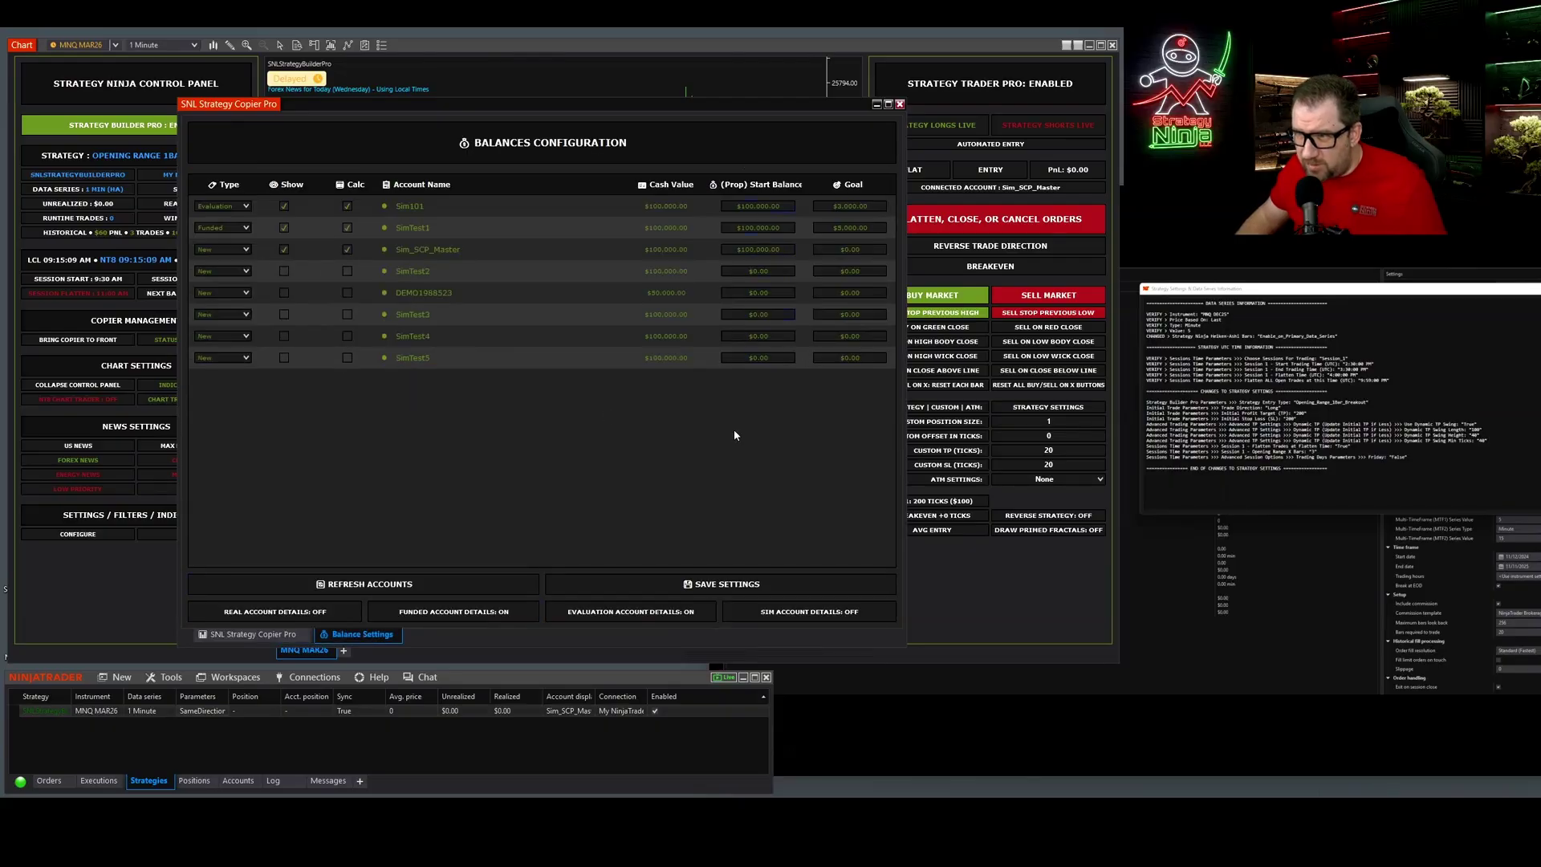
pyautogui.click(223, 632)
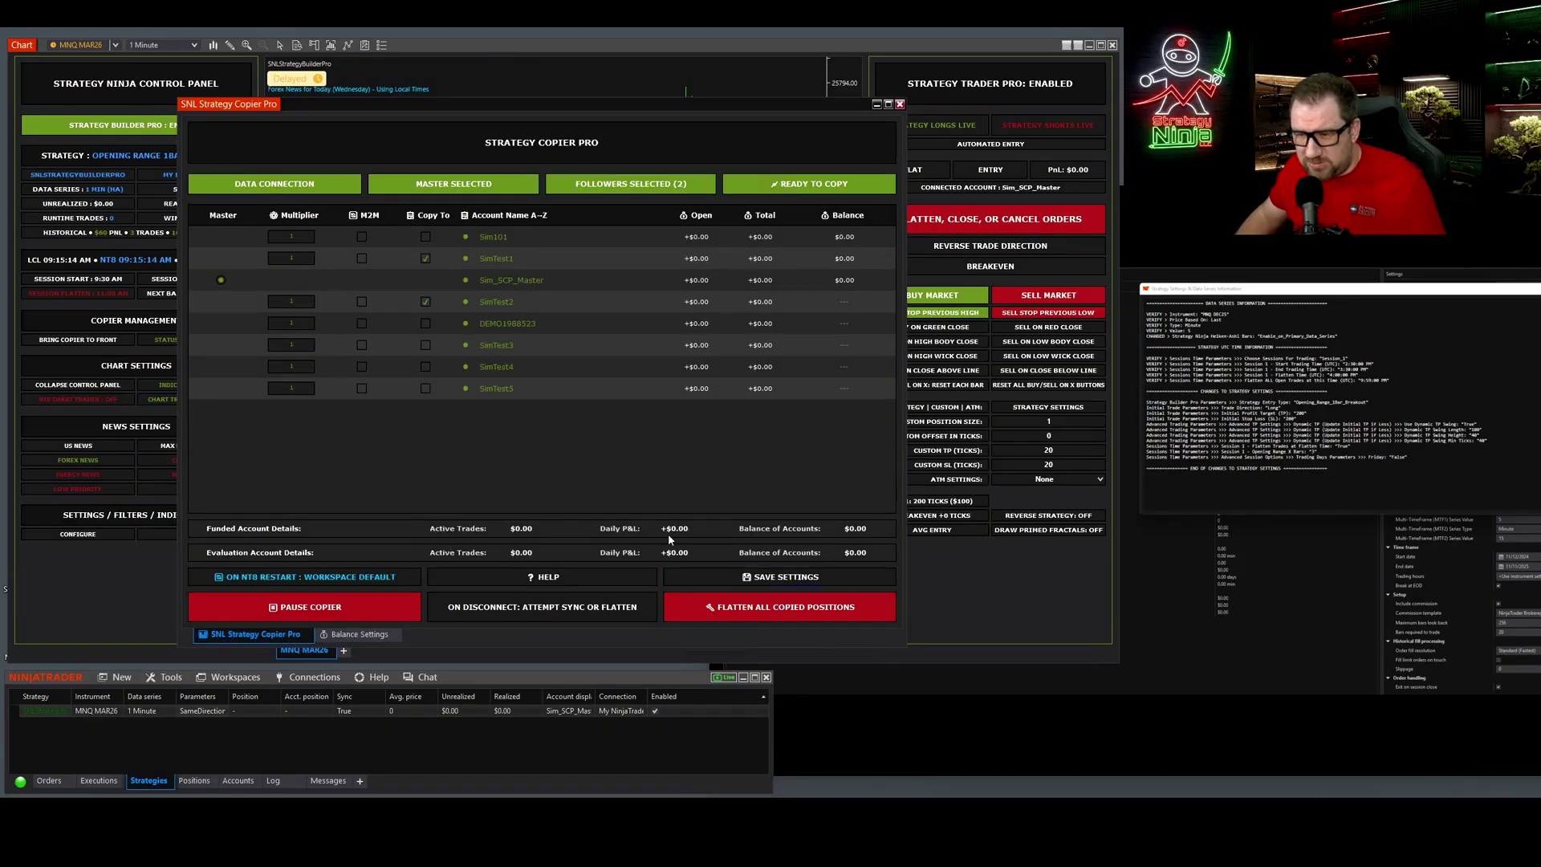
pyautogui.click(351, 635)
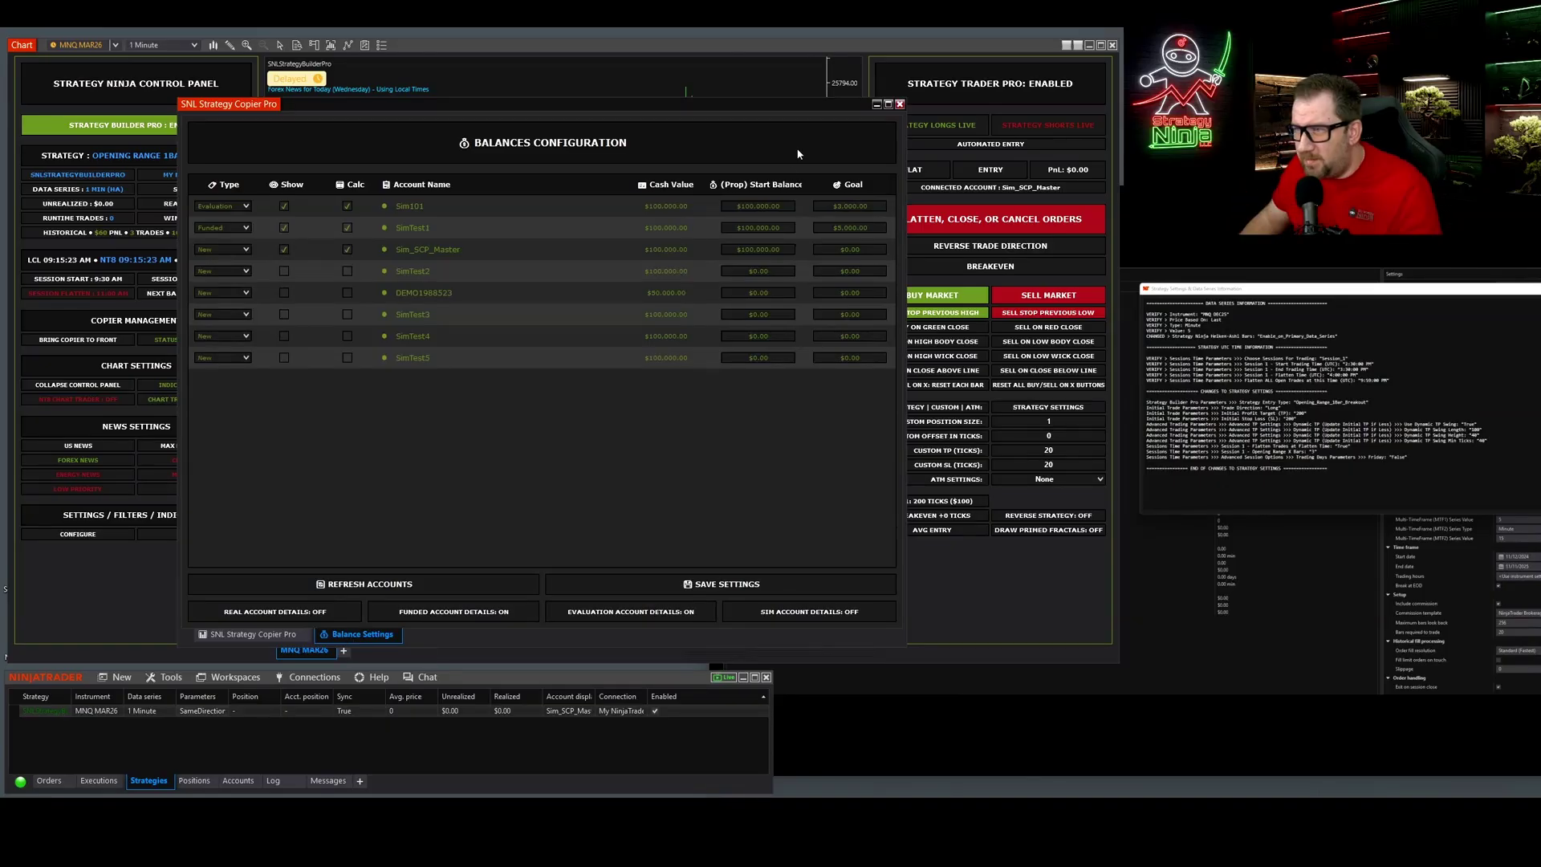
pyautogui.click(226, 636)
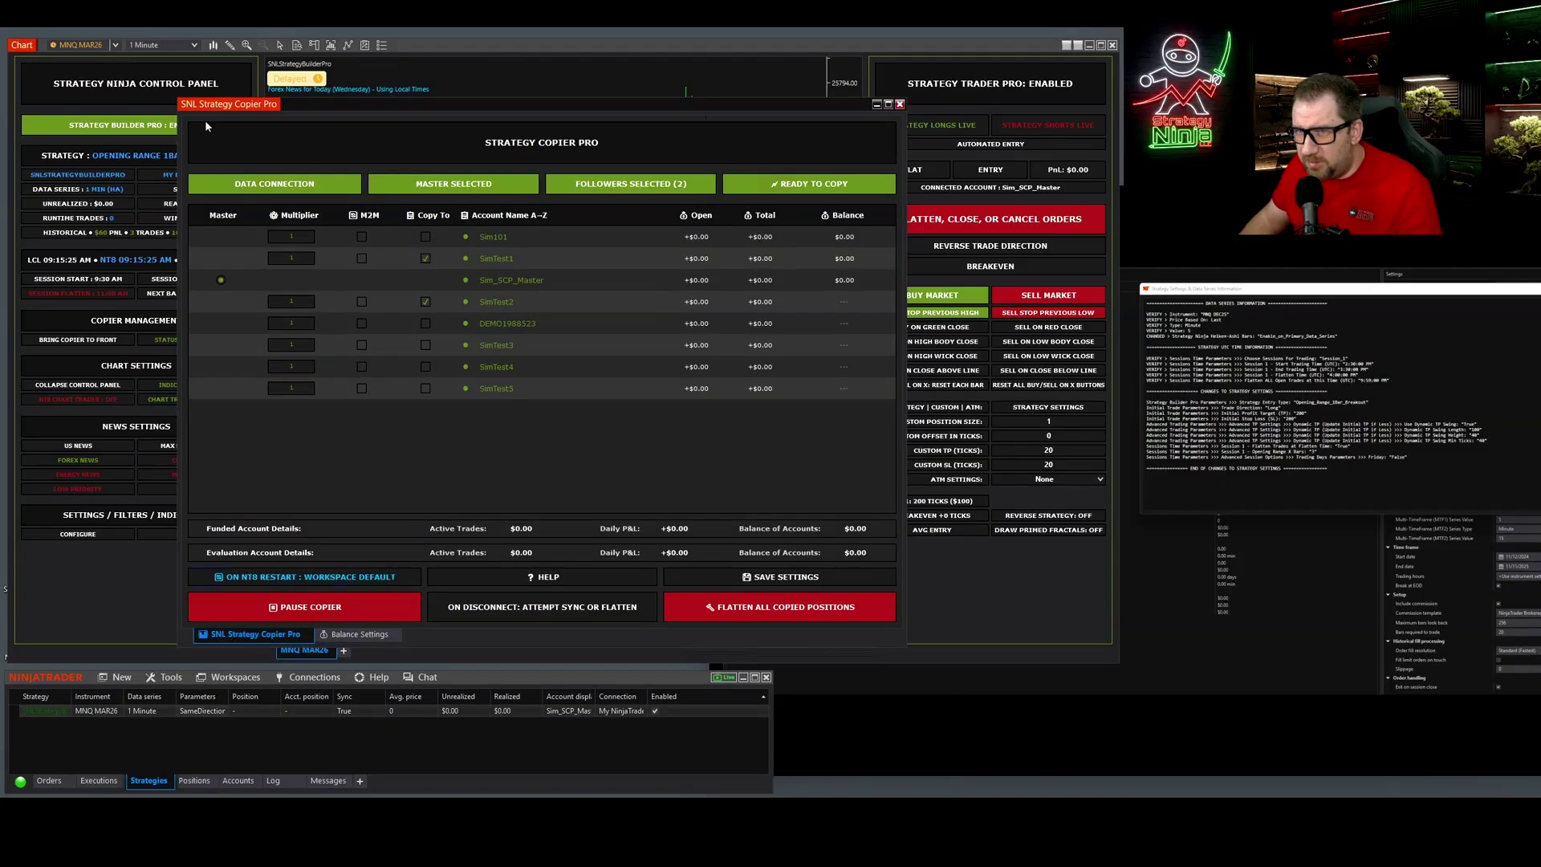
# - Return to the MNQ MAR26 chart and look through the available data connections without changing any
pyautogui.click(101, 609)
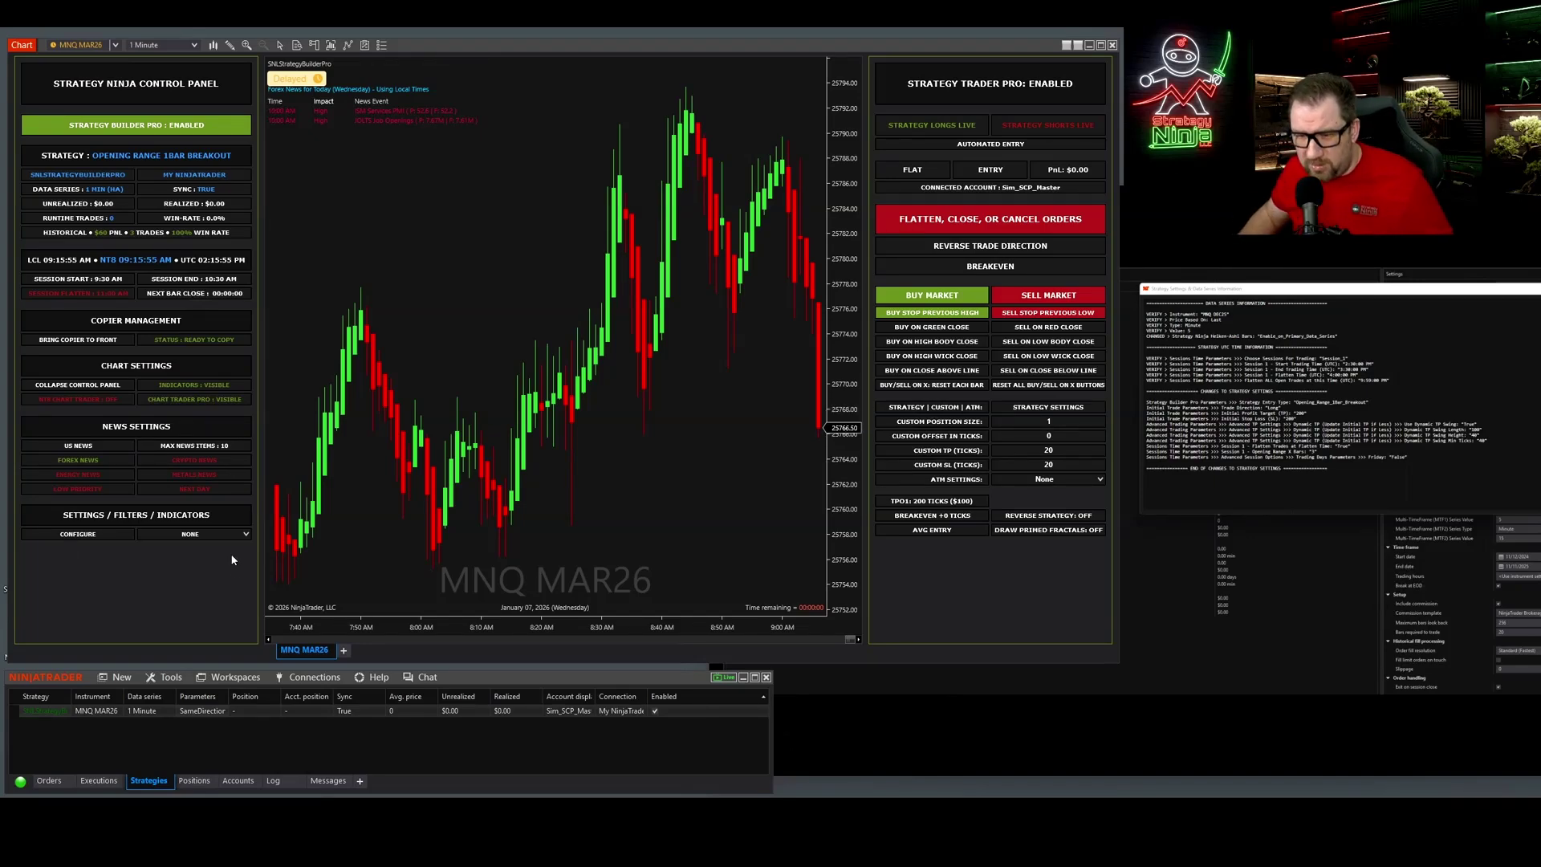
pyautogui.click(311, 676)
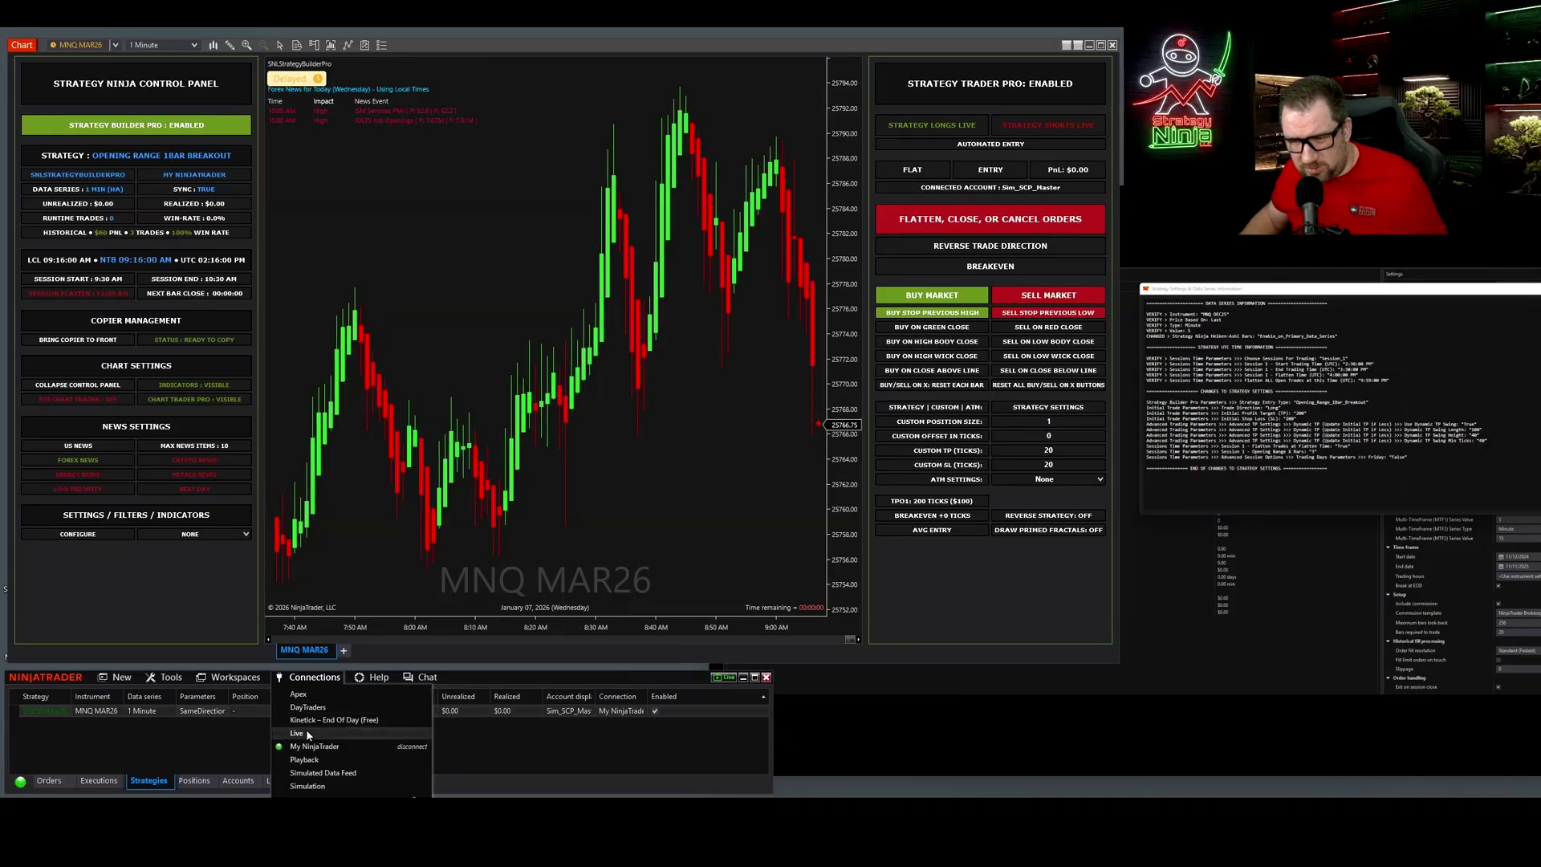
pyautogui.click(720, 493)
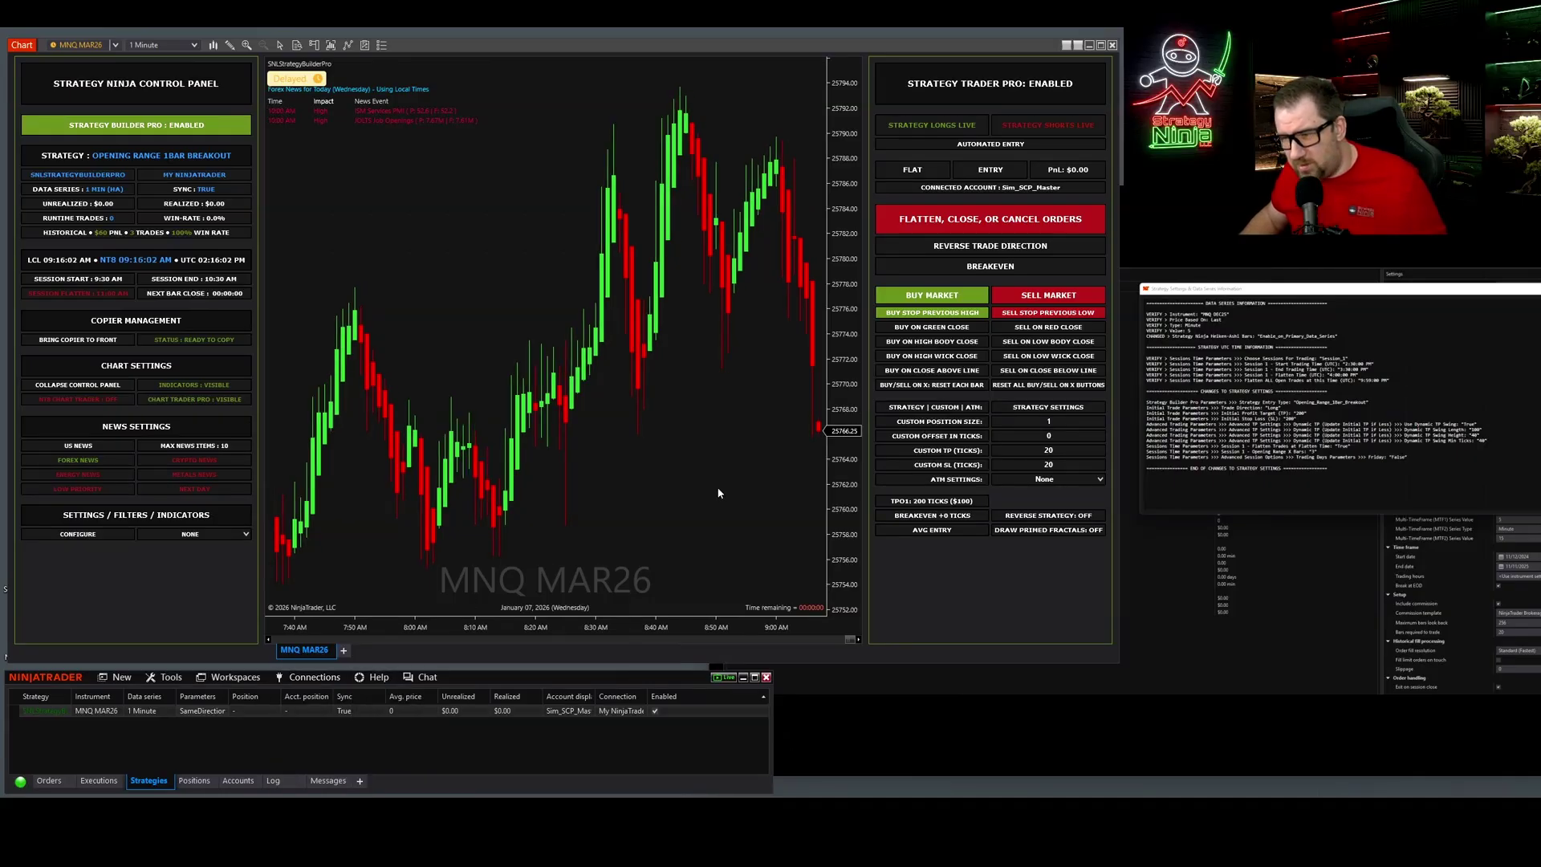